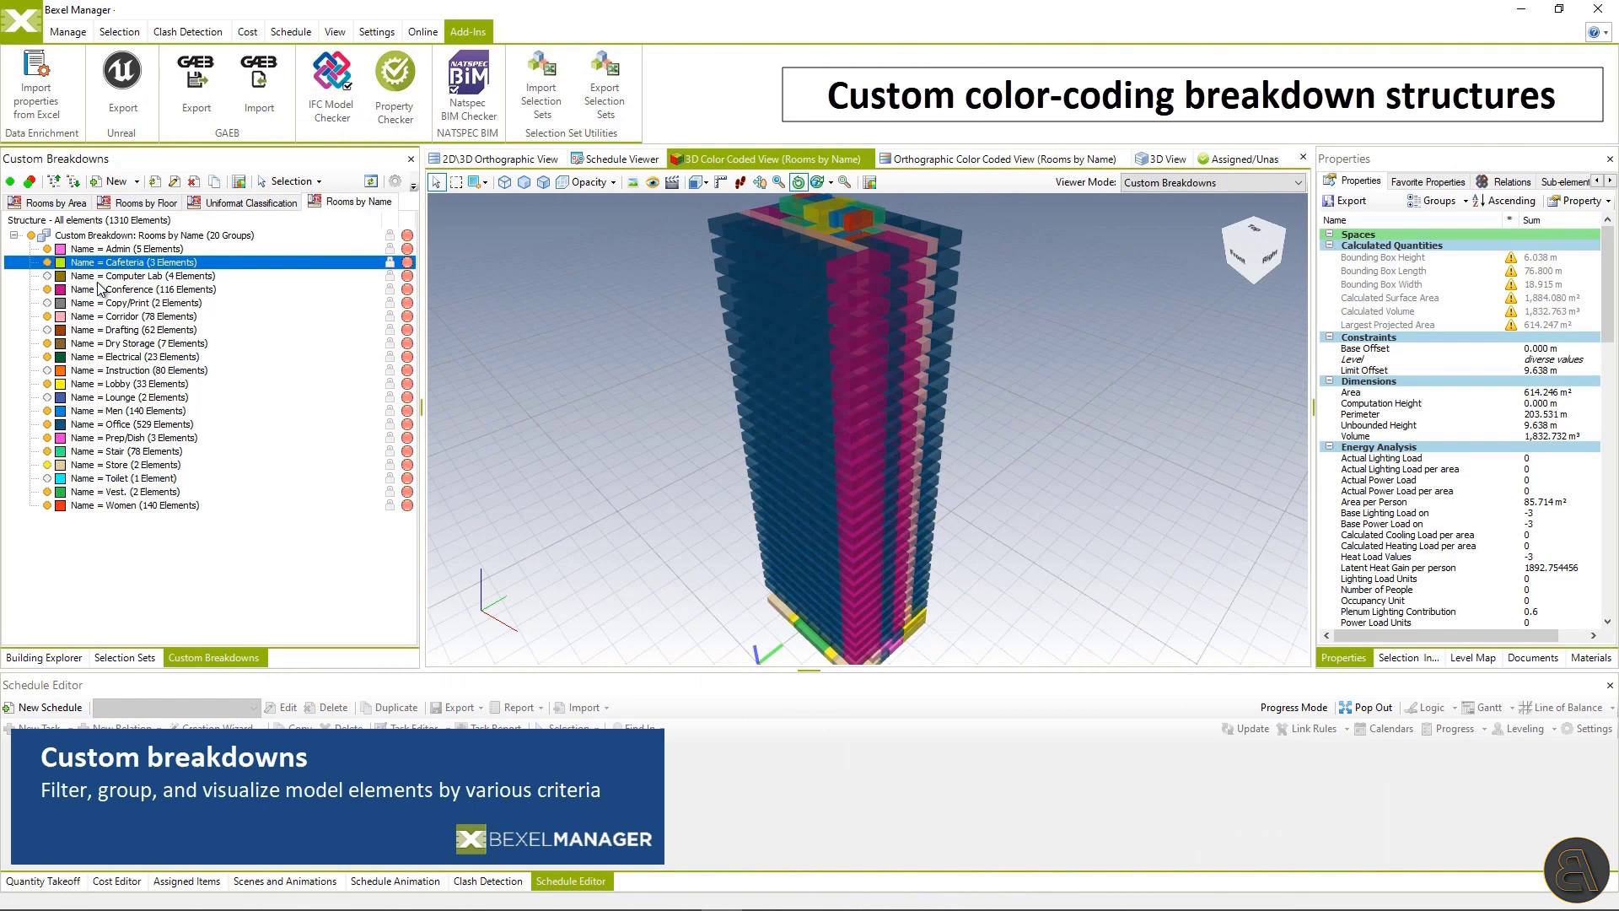
Inspect the Dry Storage, Lounge and Office room groups and the spaces' Name property.
left_click(100, 291)
left_click(99, 344)
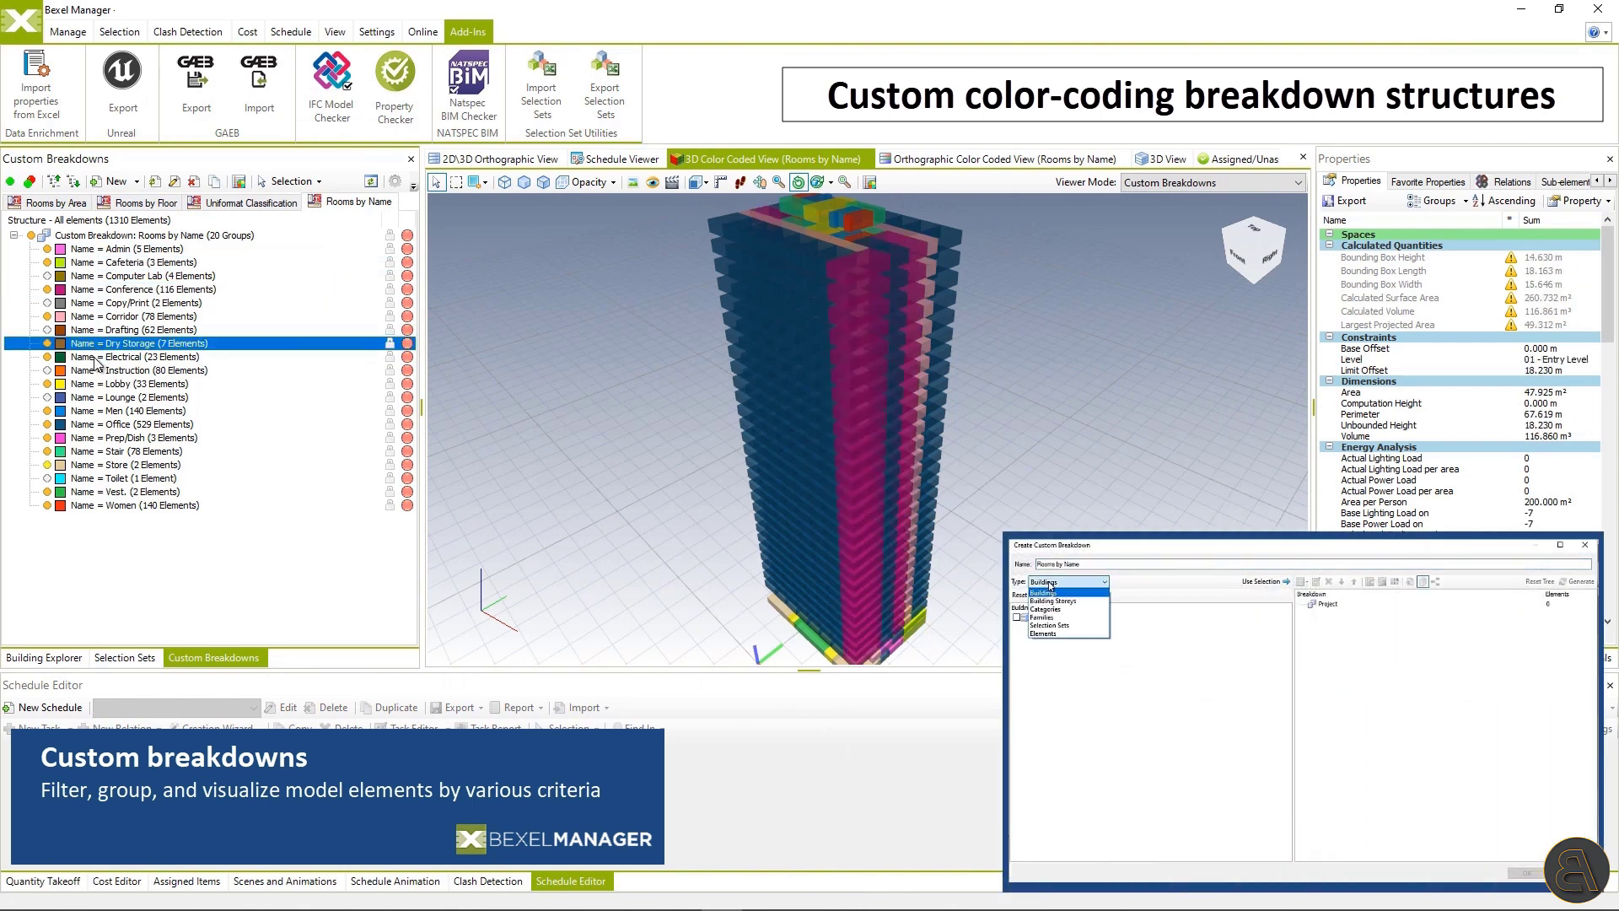
left_click(93, 400)
left_click(93, 424)
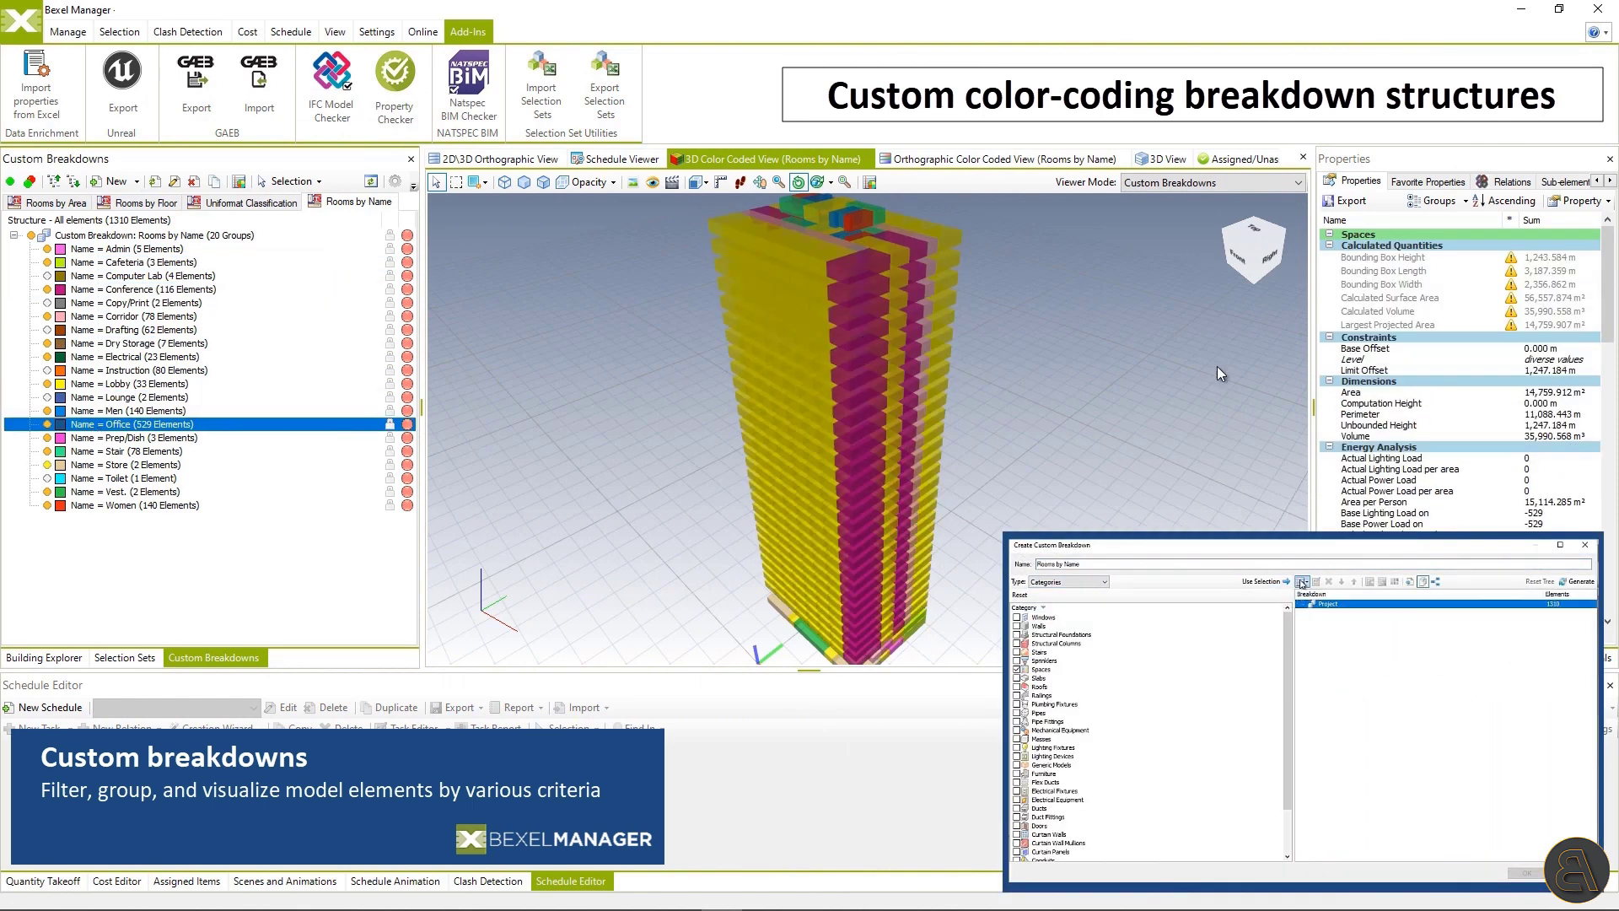
scroll(1471, 320, "down", 1)
scroll(1464, 398, "down", 8)
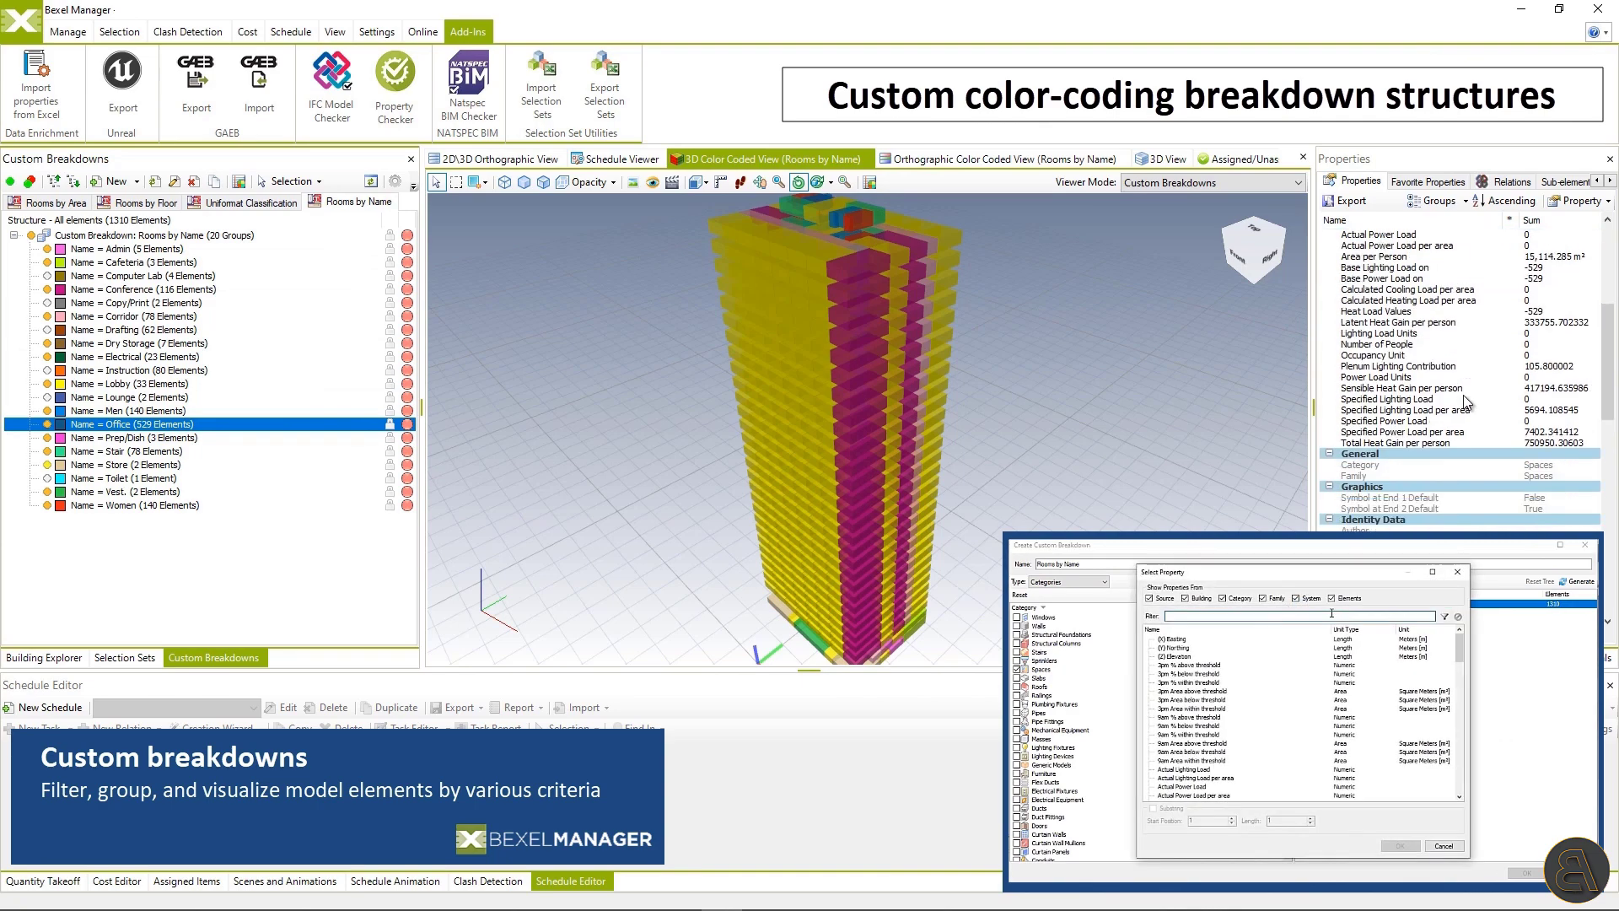
left_click(1419, 510)
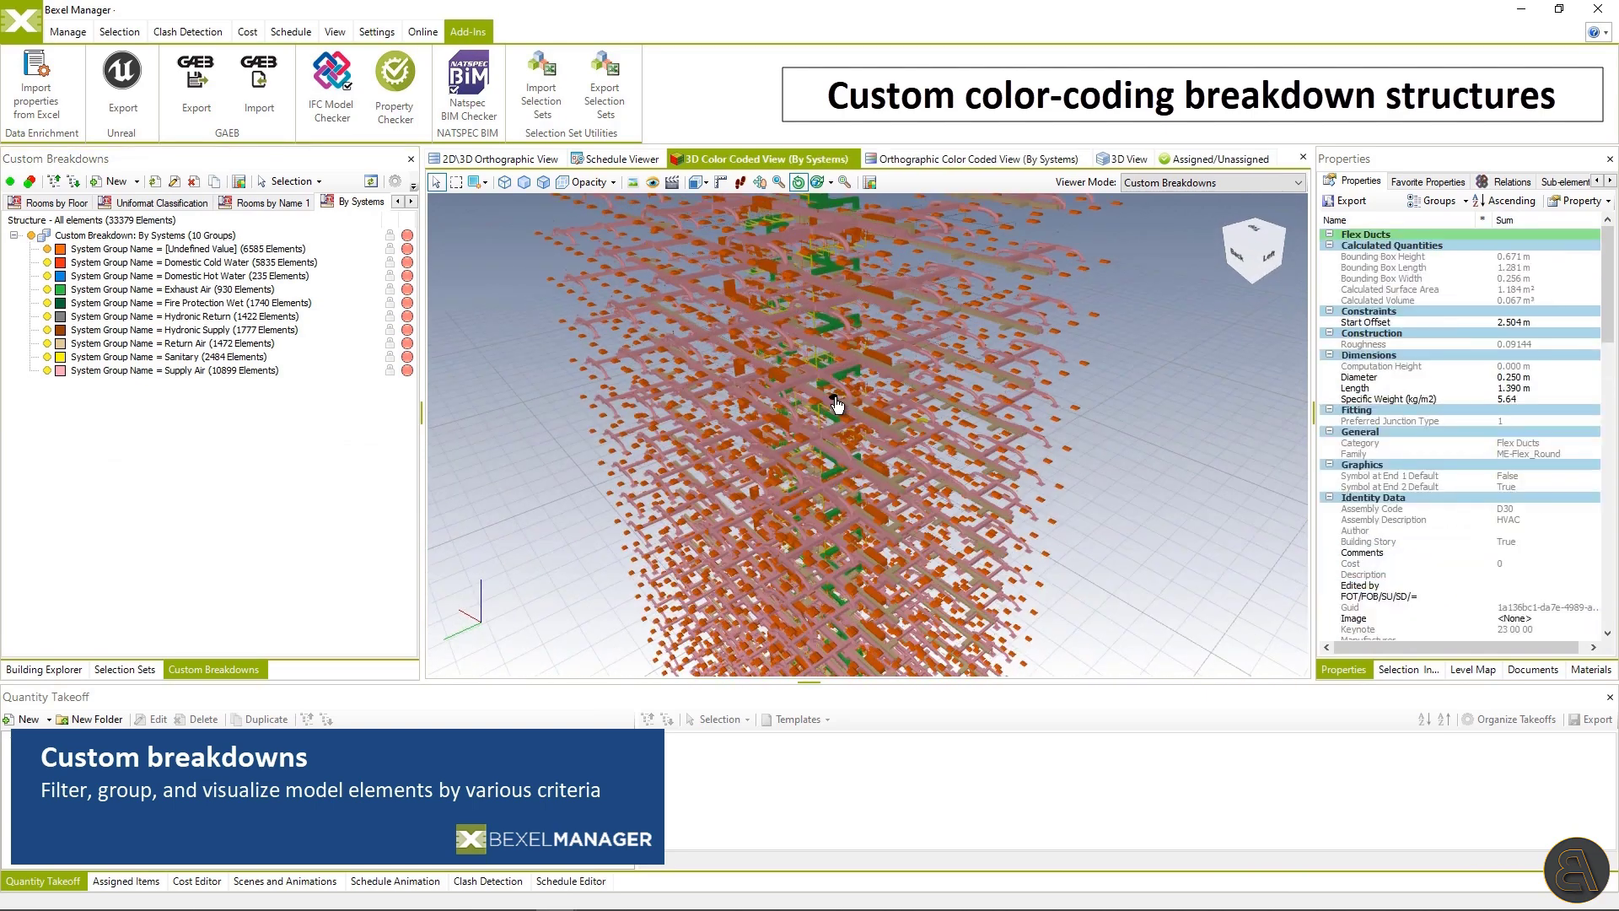
Recolour Fire Protection Wet, Hydronic Return and Return Air (cyan) in the system colour legend.
left_click(240, 181)
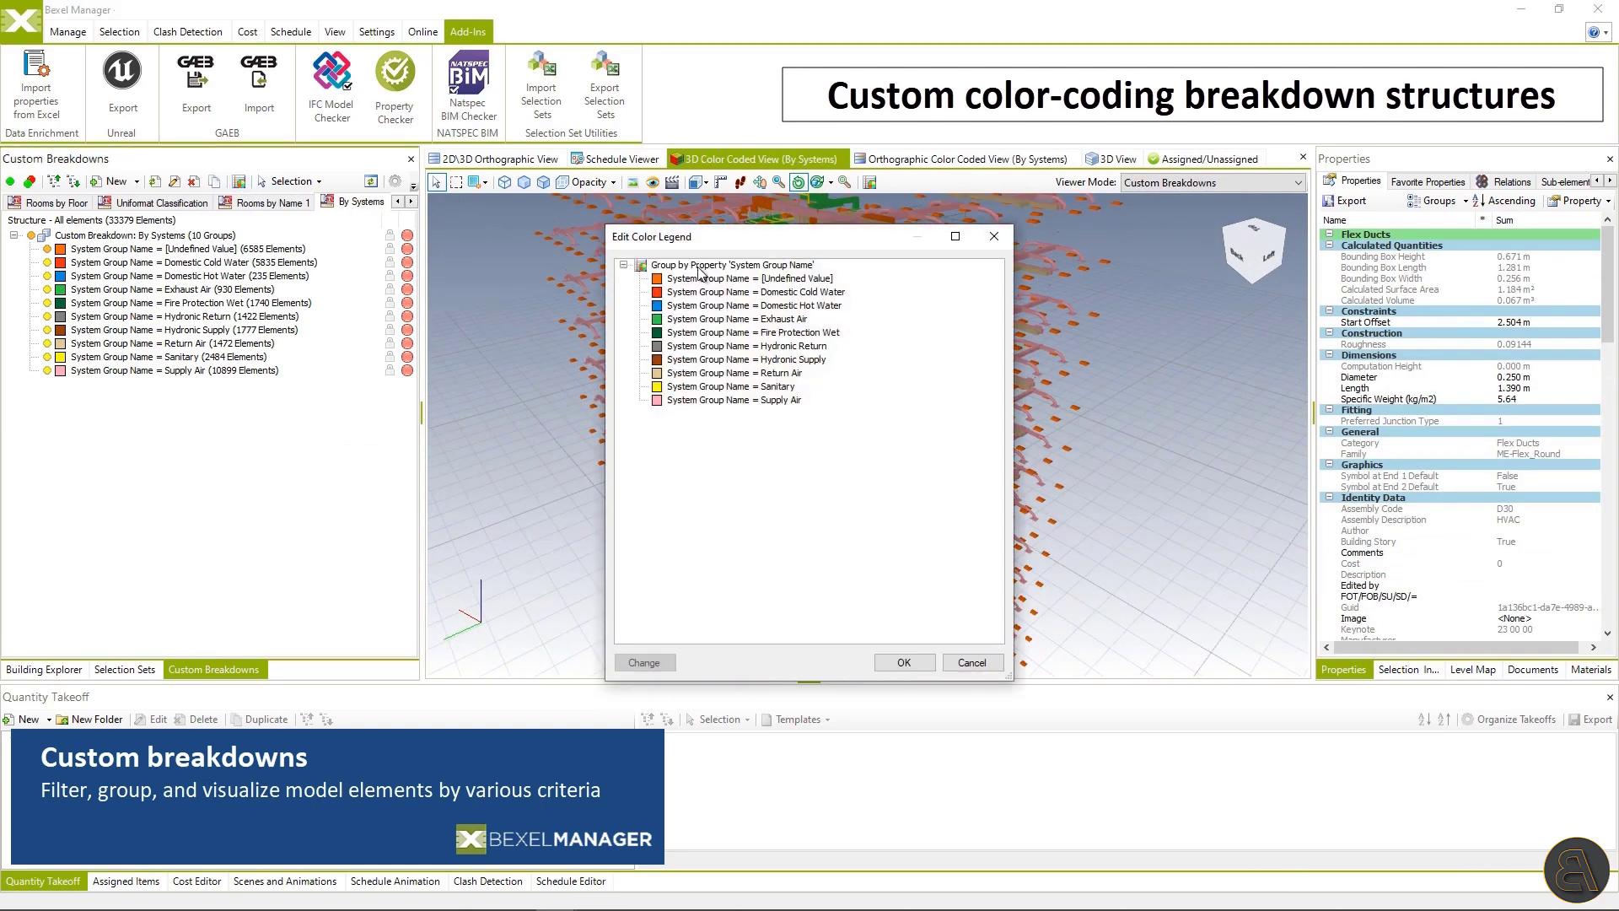
double_click(683, 332)
left_click(886, 281)
left_click(748, 471)
double_click(683, 346)
left_click(775, 281)
left_click(748, 471)
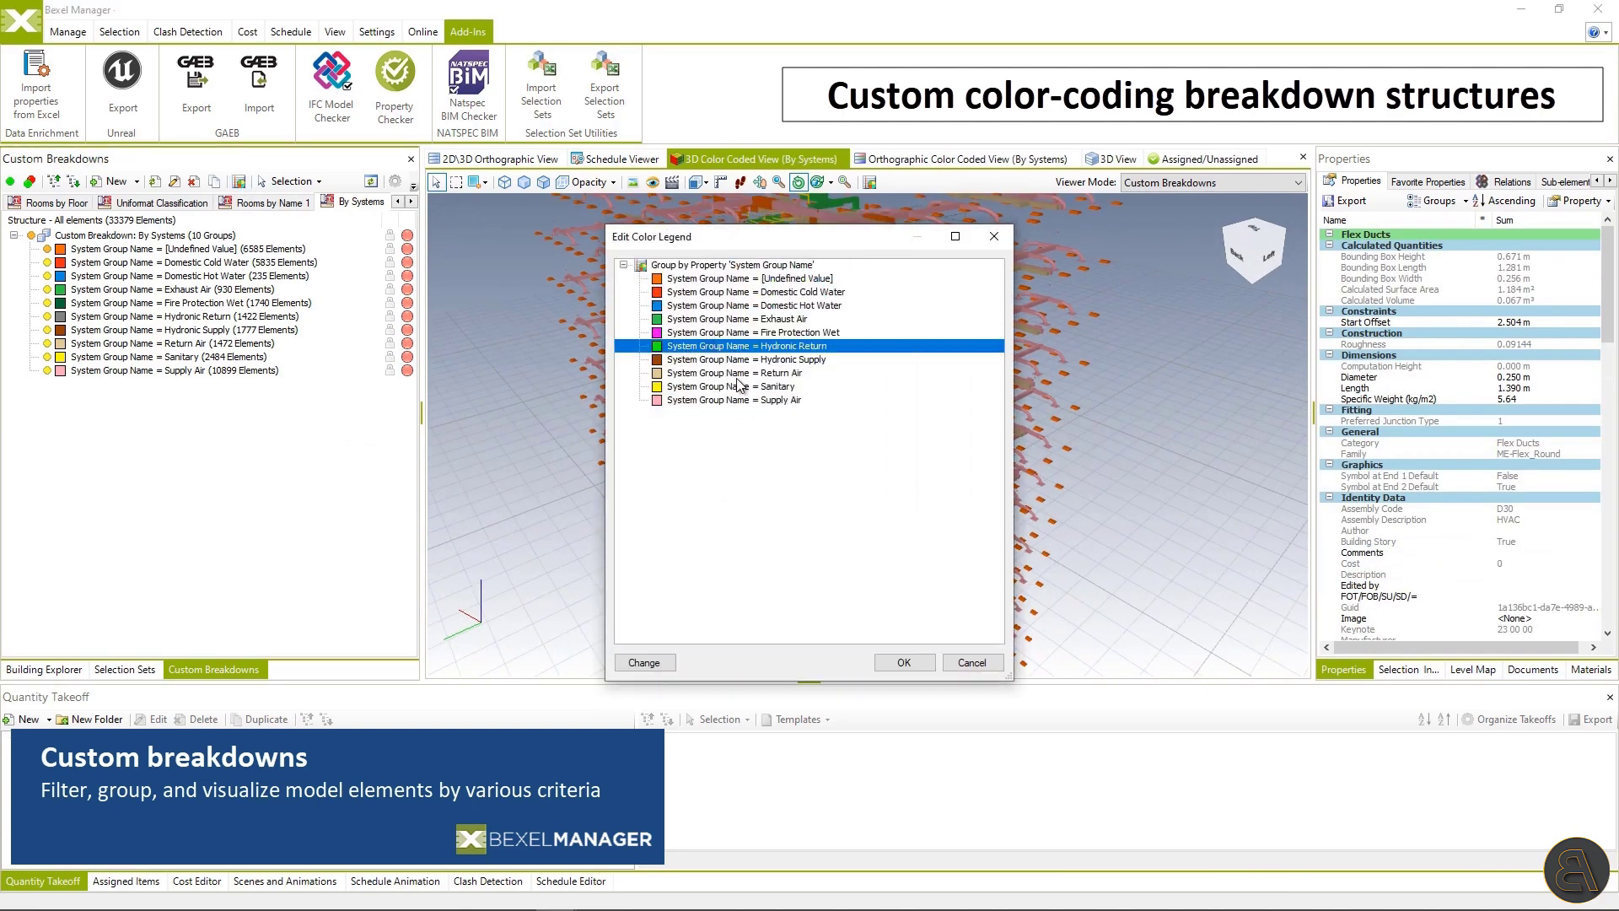
double_click(742, 373)
left_click(819, 282)
left_click(748, 471)
Apply the new legend, then create a Categories-based Rooms by Floor breakdown from its template.
left_click(903, 662)
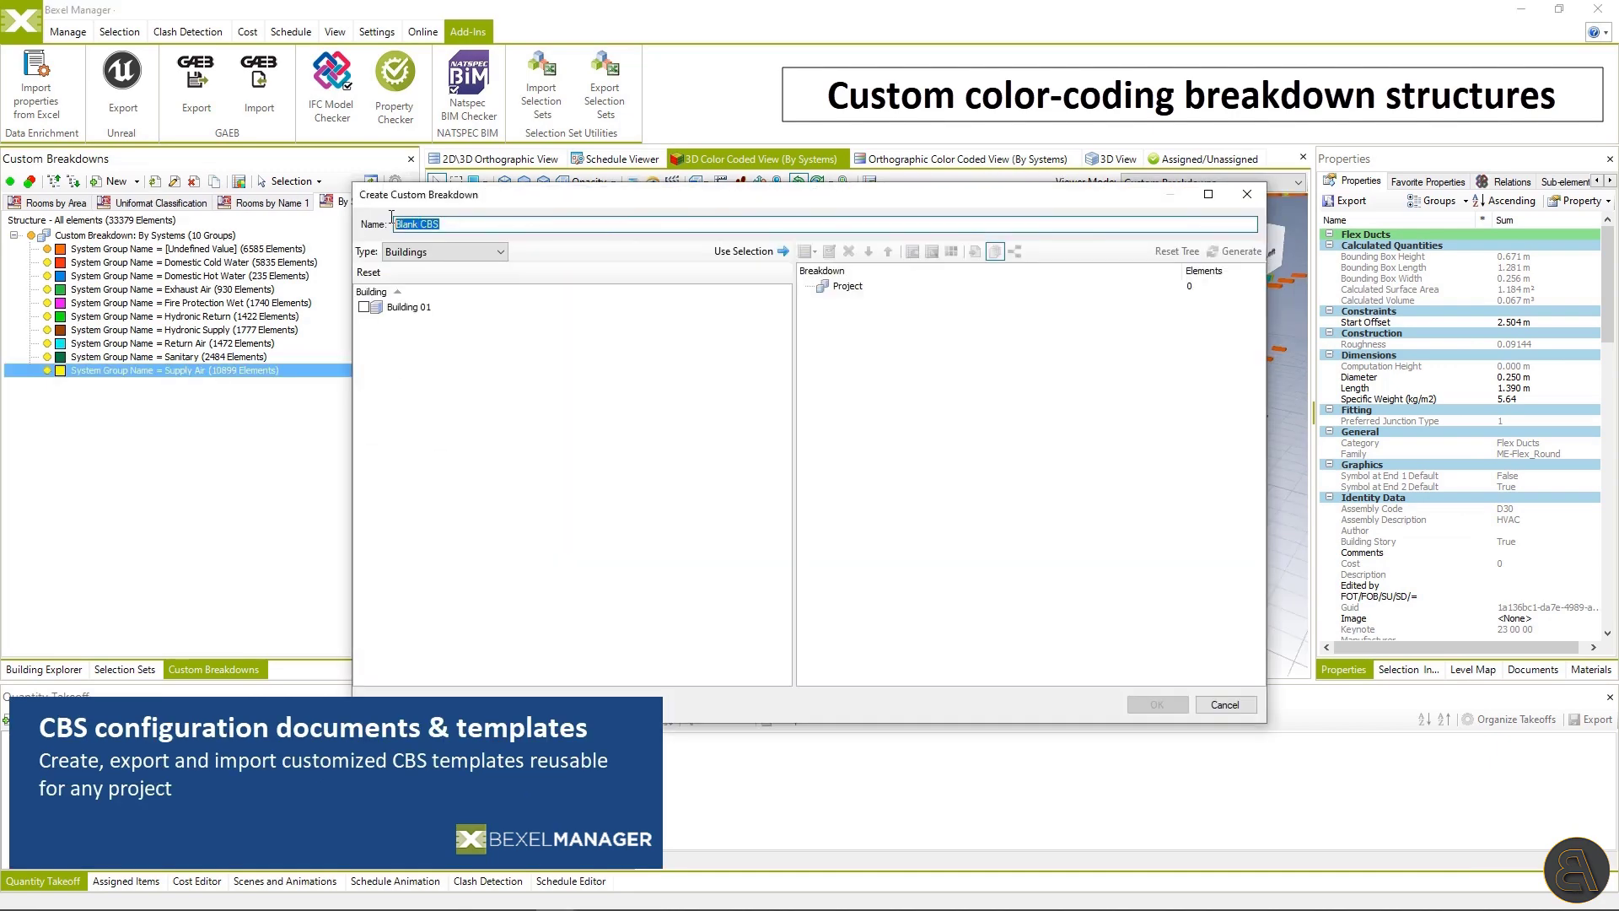
left_click(438, 251)
left_click(415, 279)
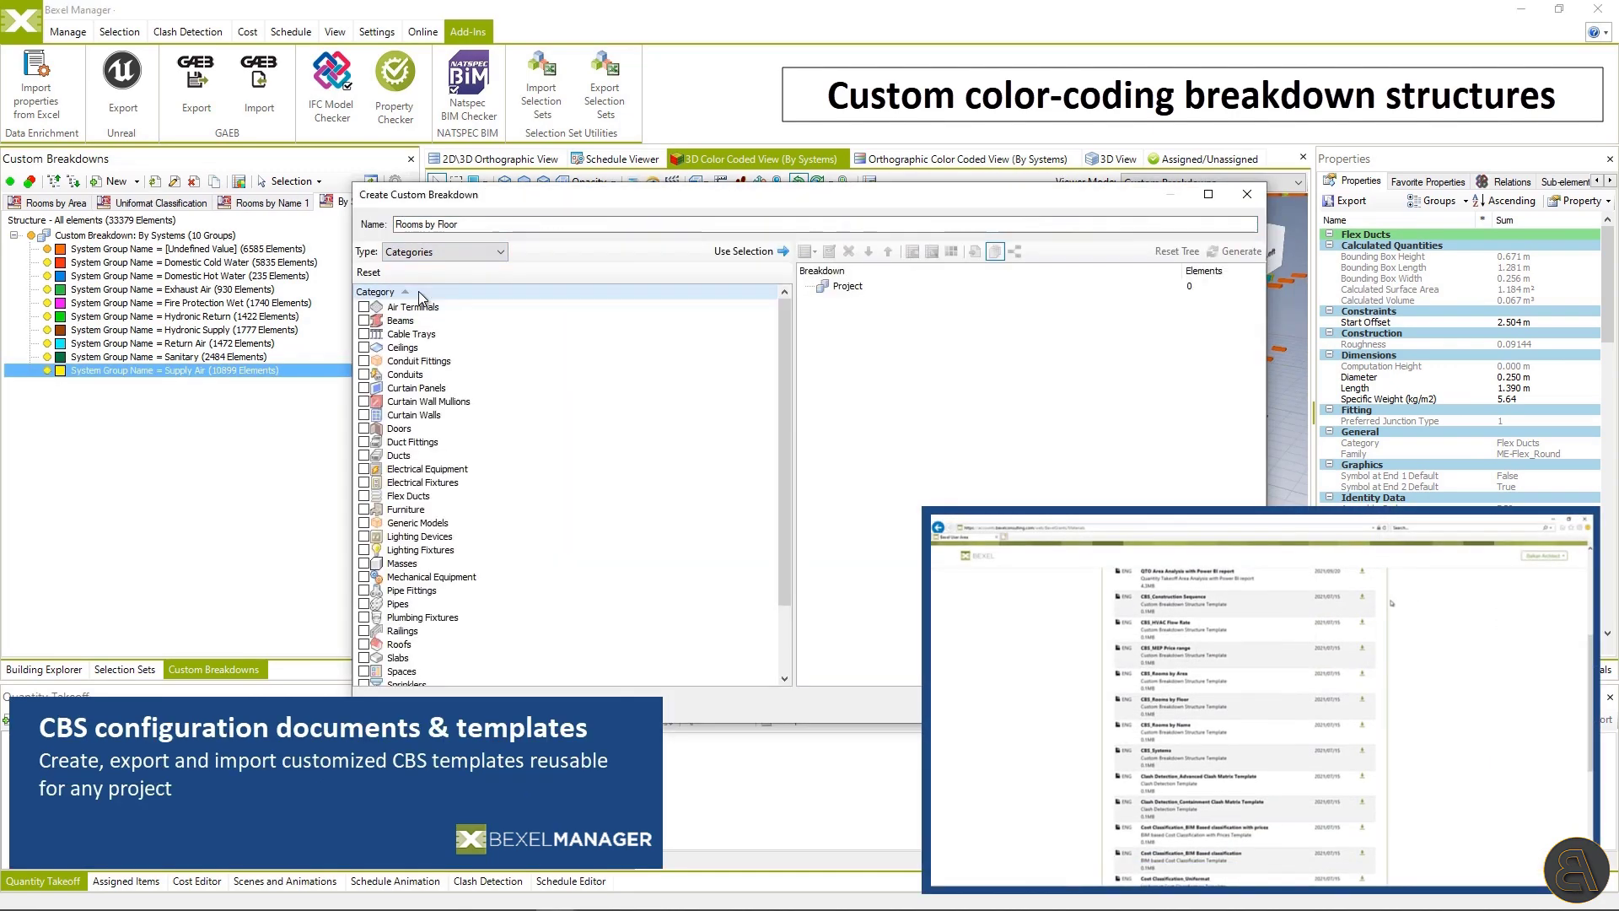
left_click(769, 252)
left_click(974, 251)
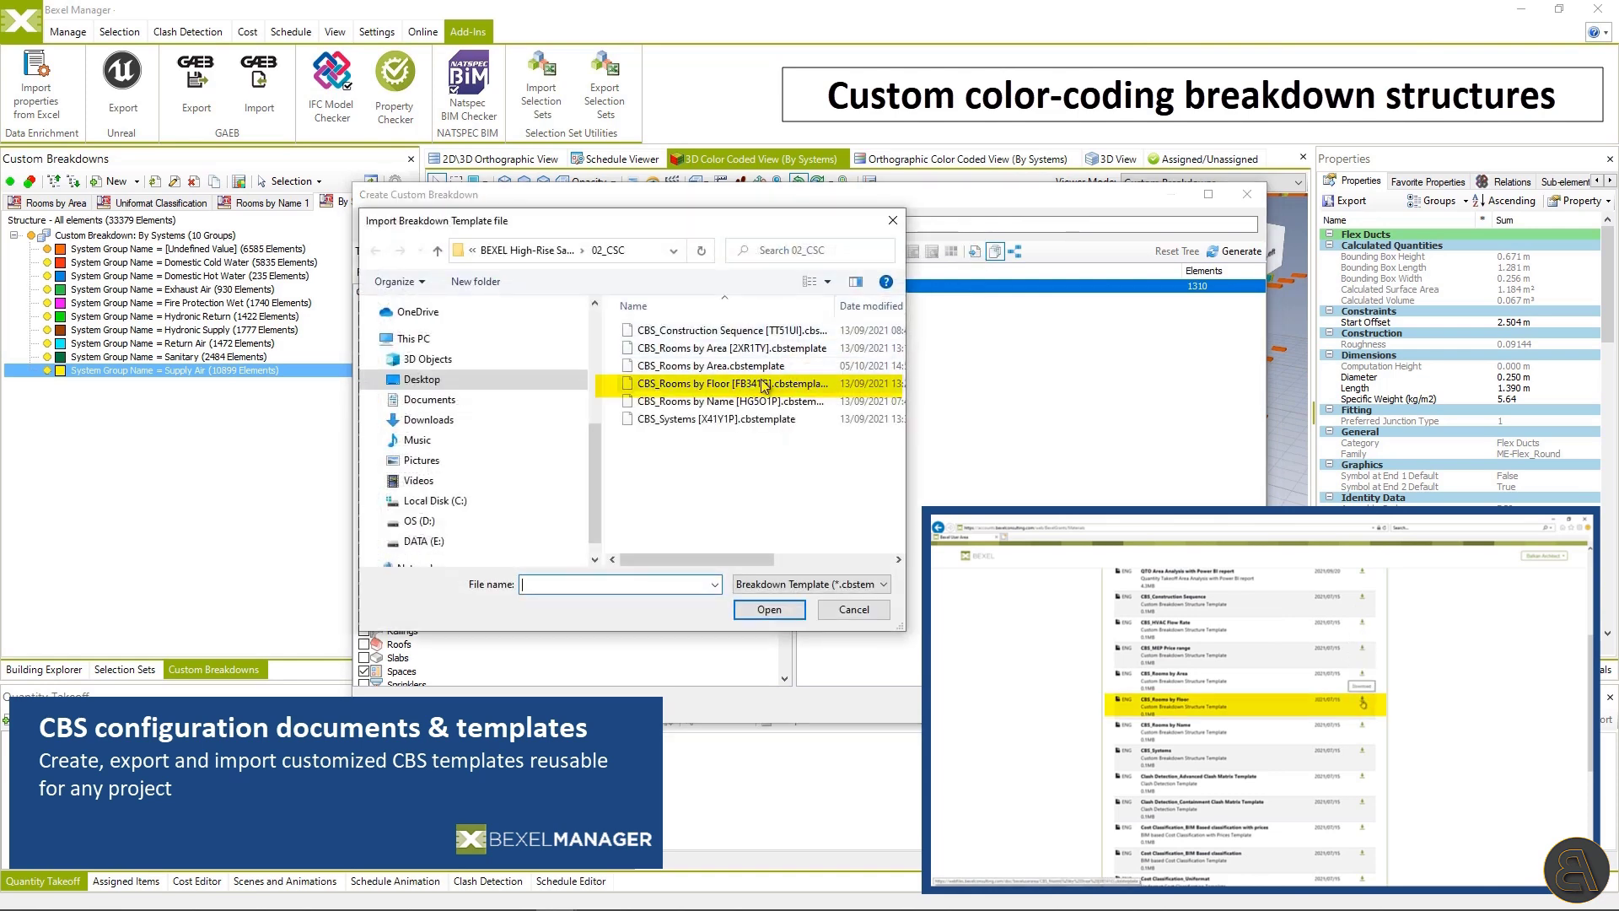
left_click(764, 386)
left_click(769, 609)
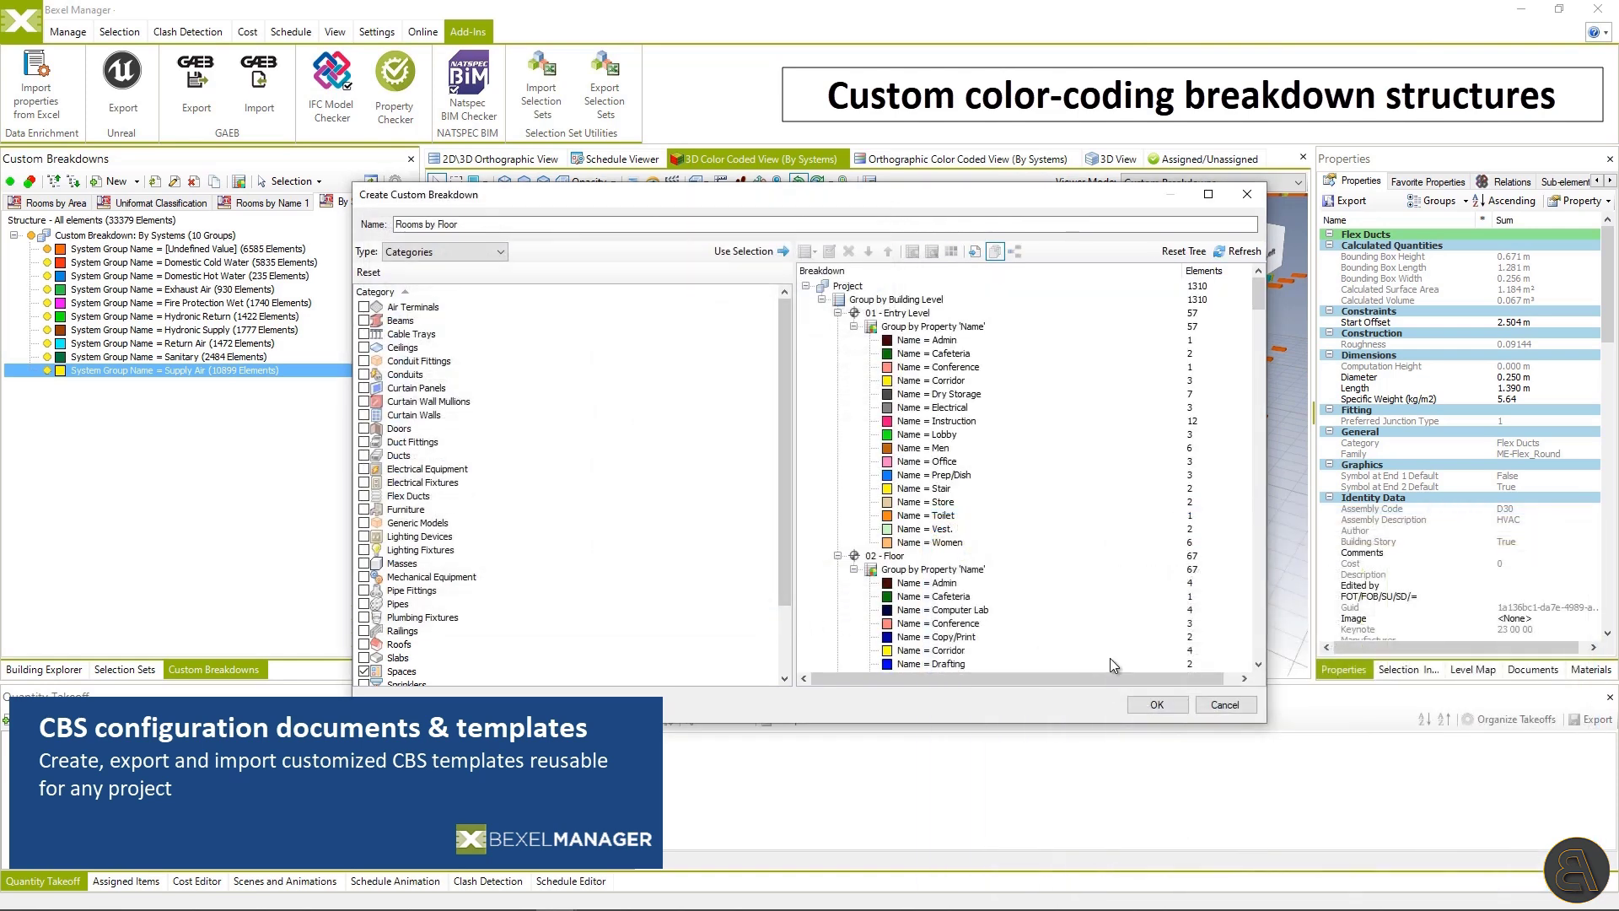
left_click(1157, 704)
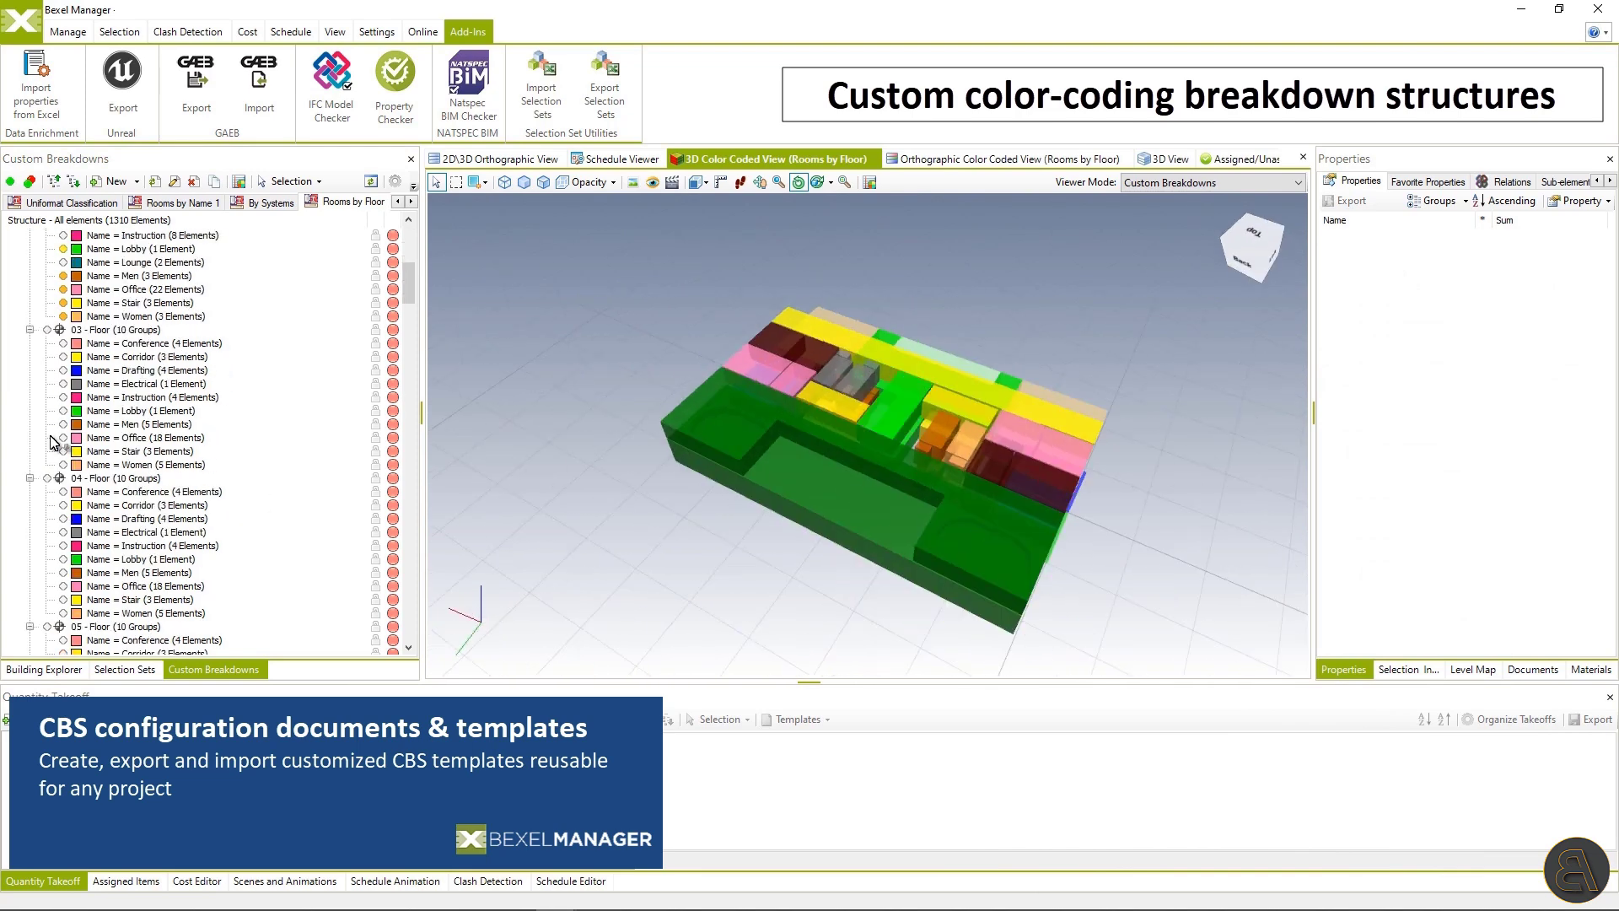
Highlight the floor 03 Stair group, then the 30–40 m2 and 80–90 m2 rooms.
left_click(53, 451)
left_click(135, 182)
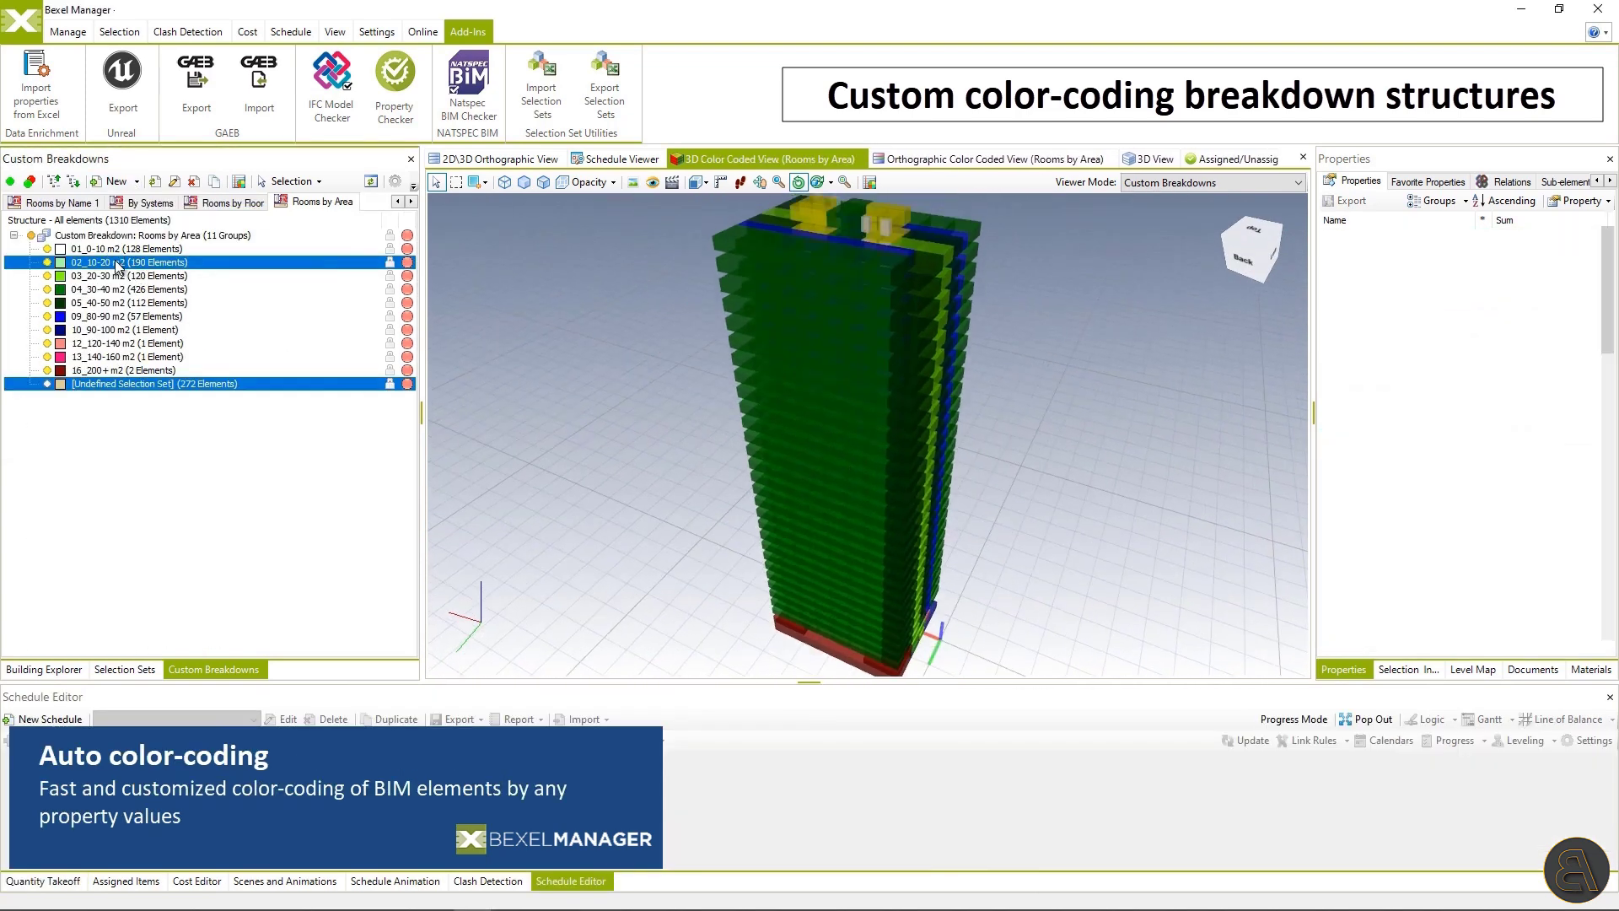
left_click(103, 289)
left_click(99, 316)
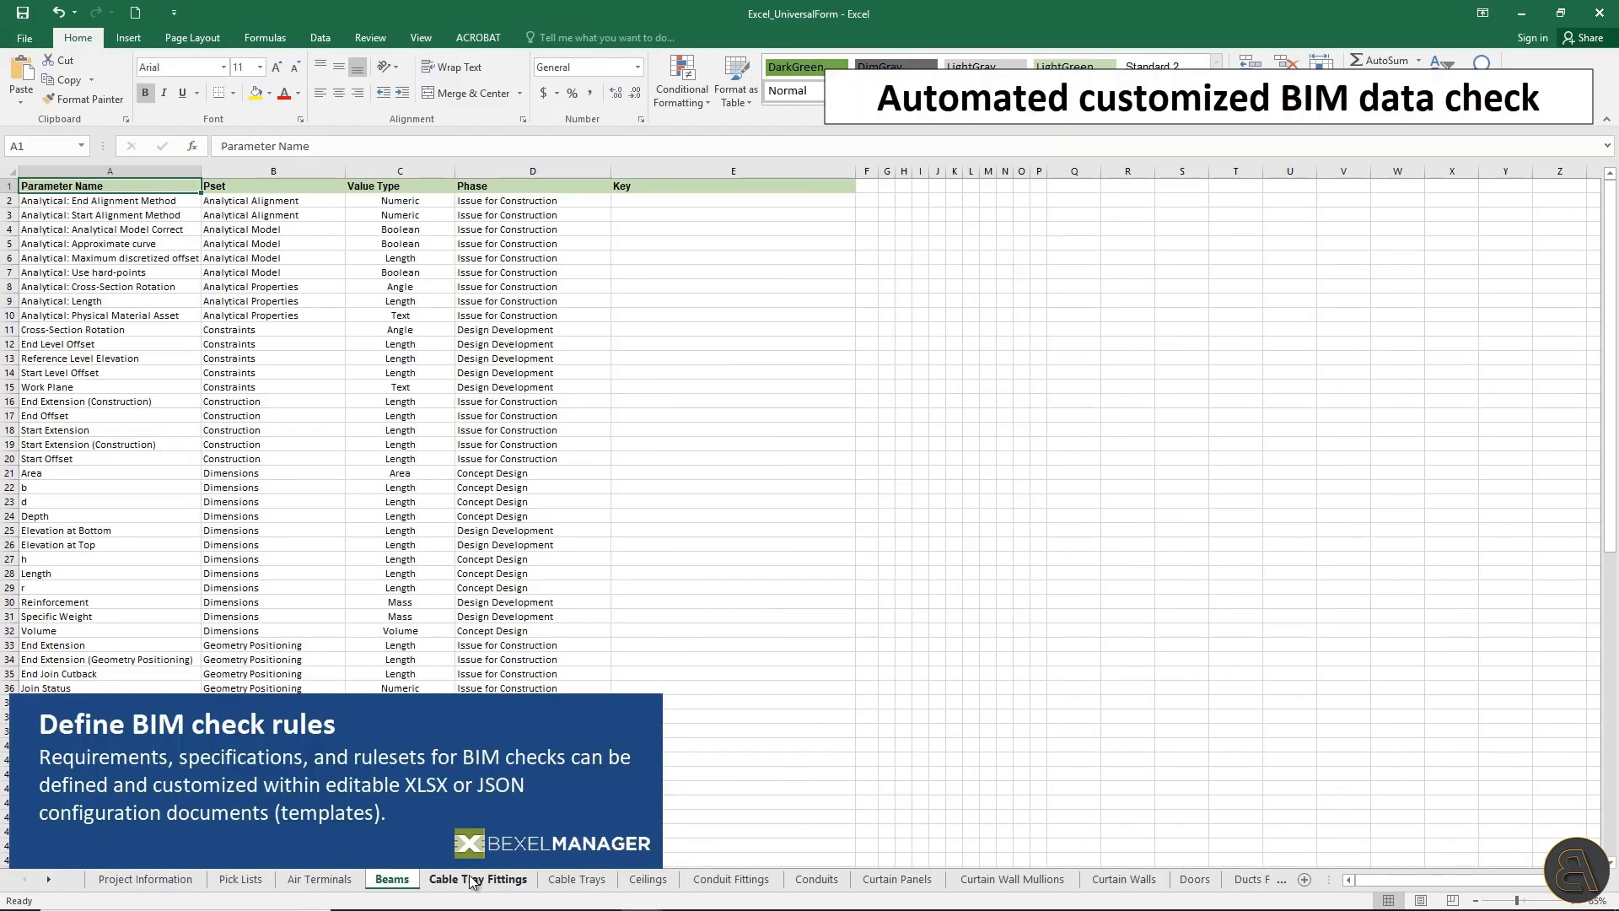
Browse the Beams, Cable Tray Fittings and Cable Trays rule sheets.
left_click(477, 882)
left_click(576, 881)
left_click(649, 881)
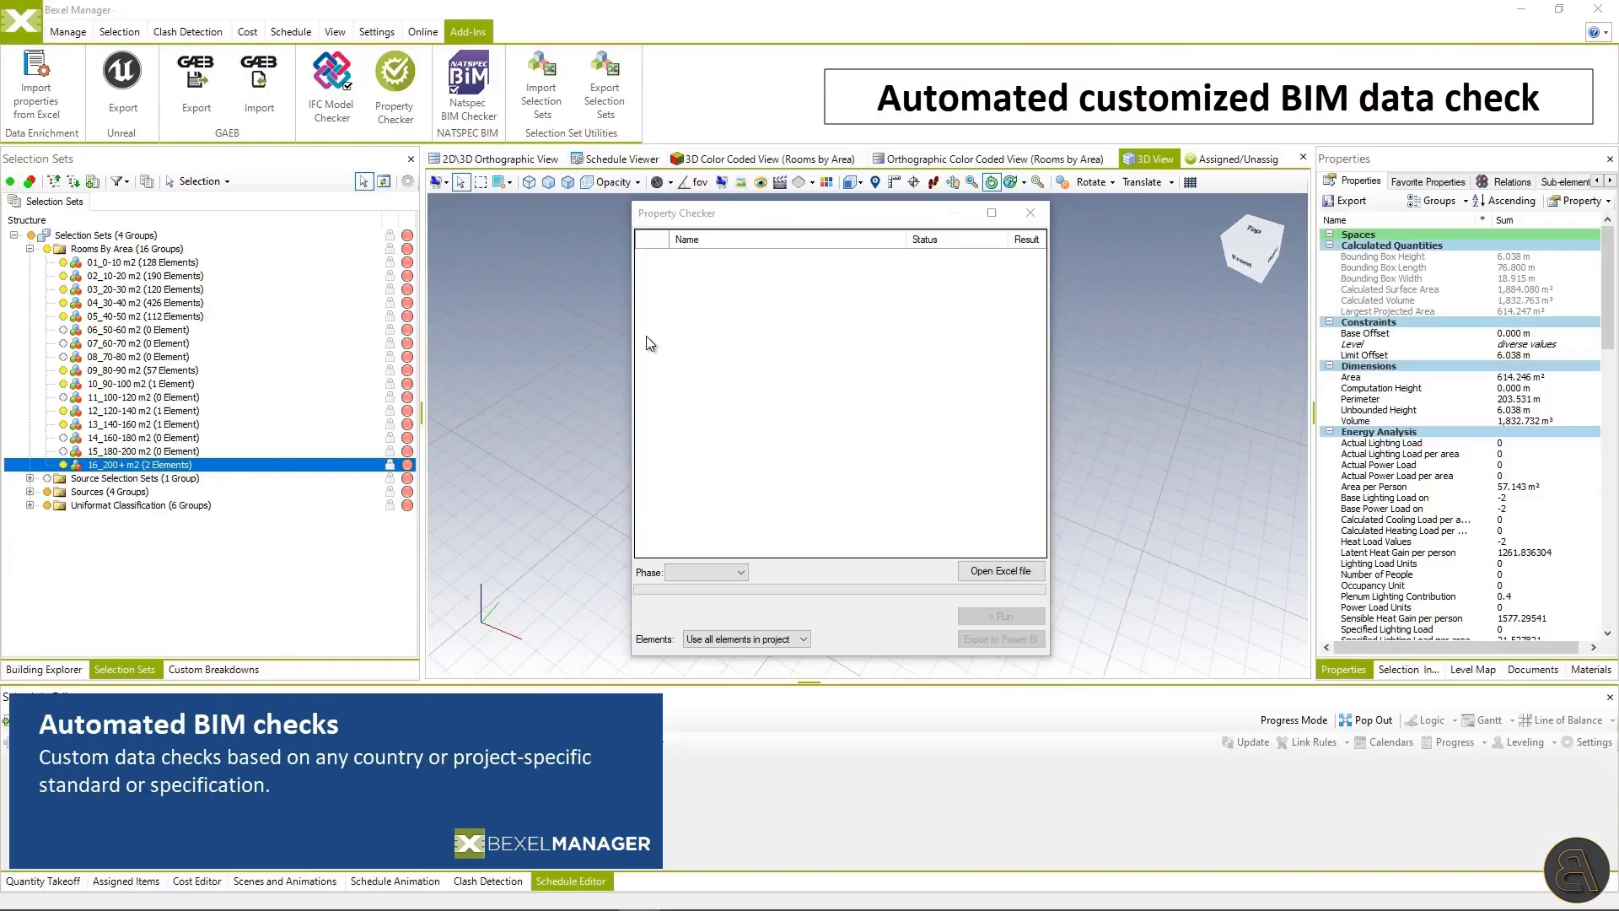
Load the sample property checker spreadsheet into Property Checker.
left_click(988, 569)
left_click(968, 369)
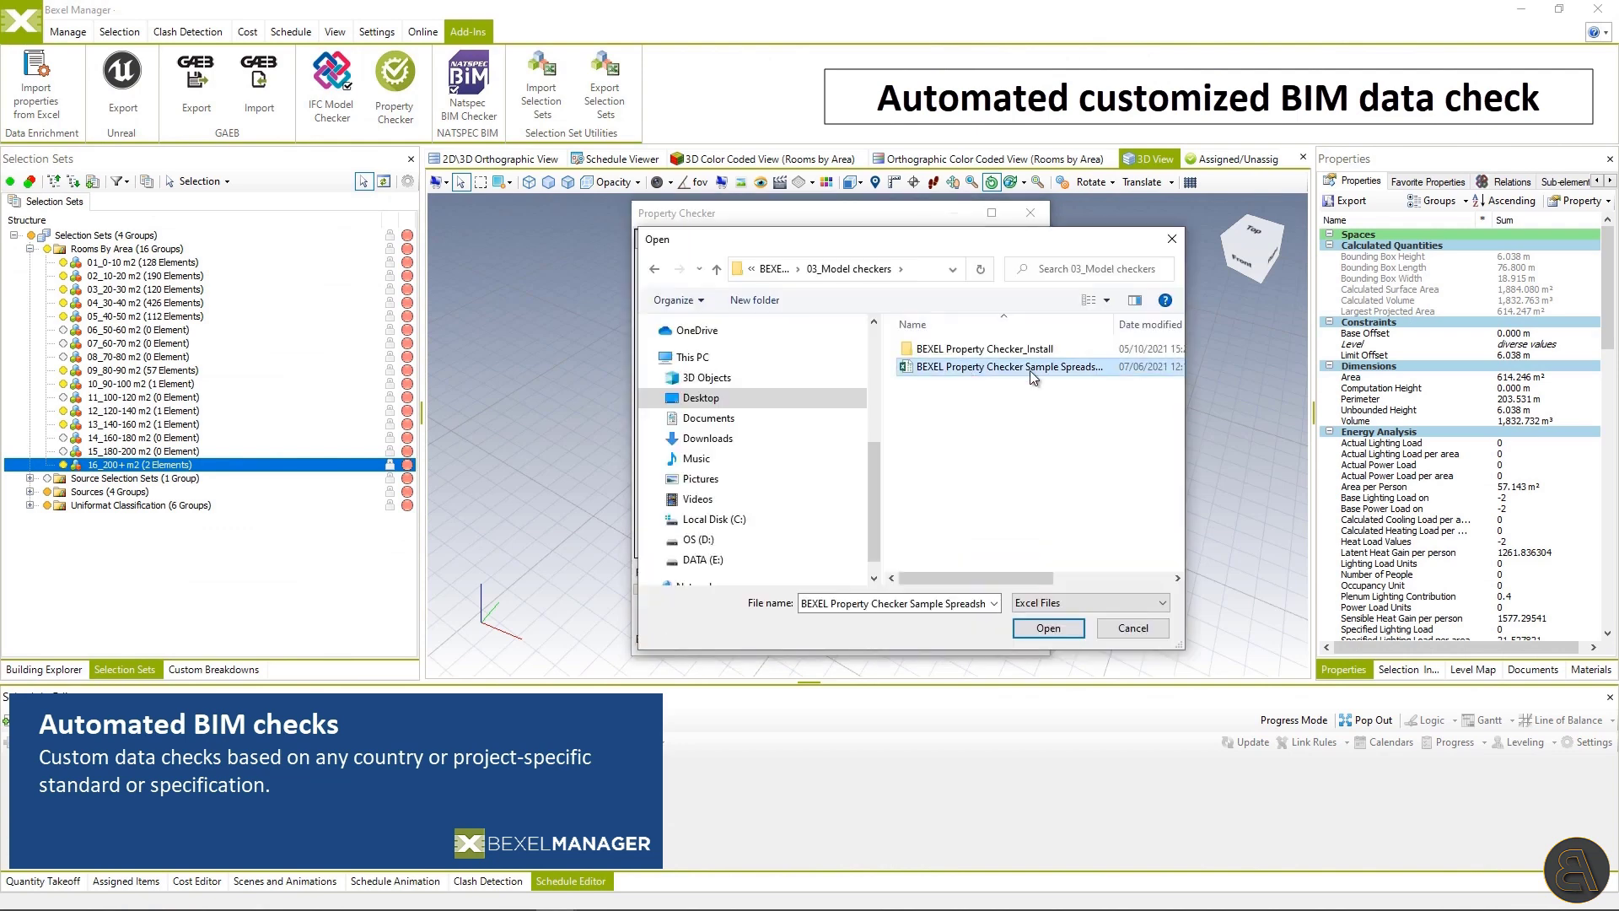
left_click(1048, 628)
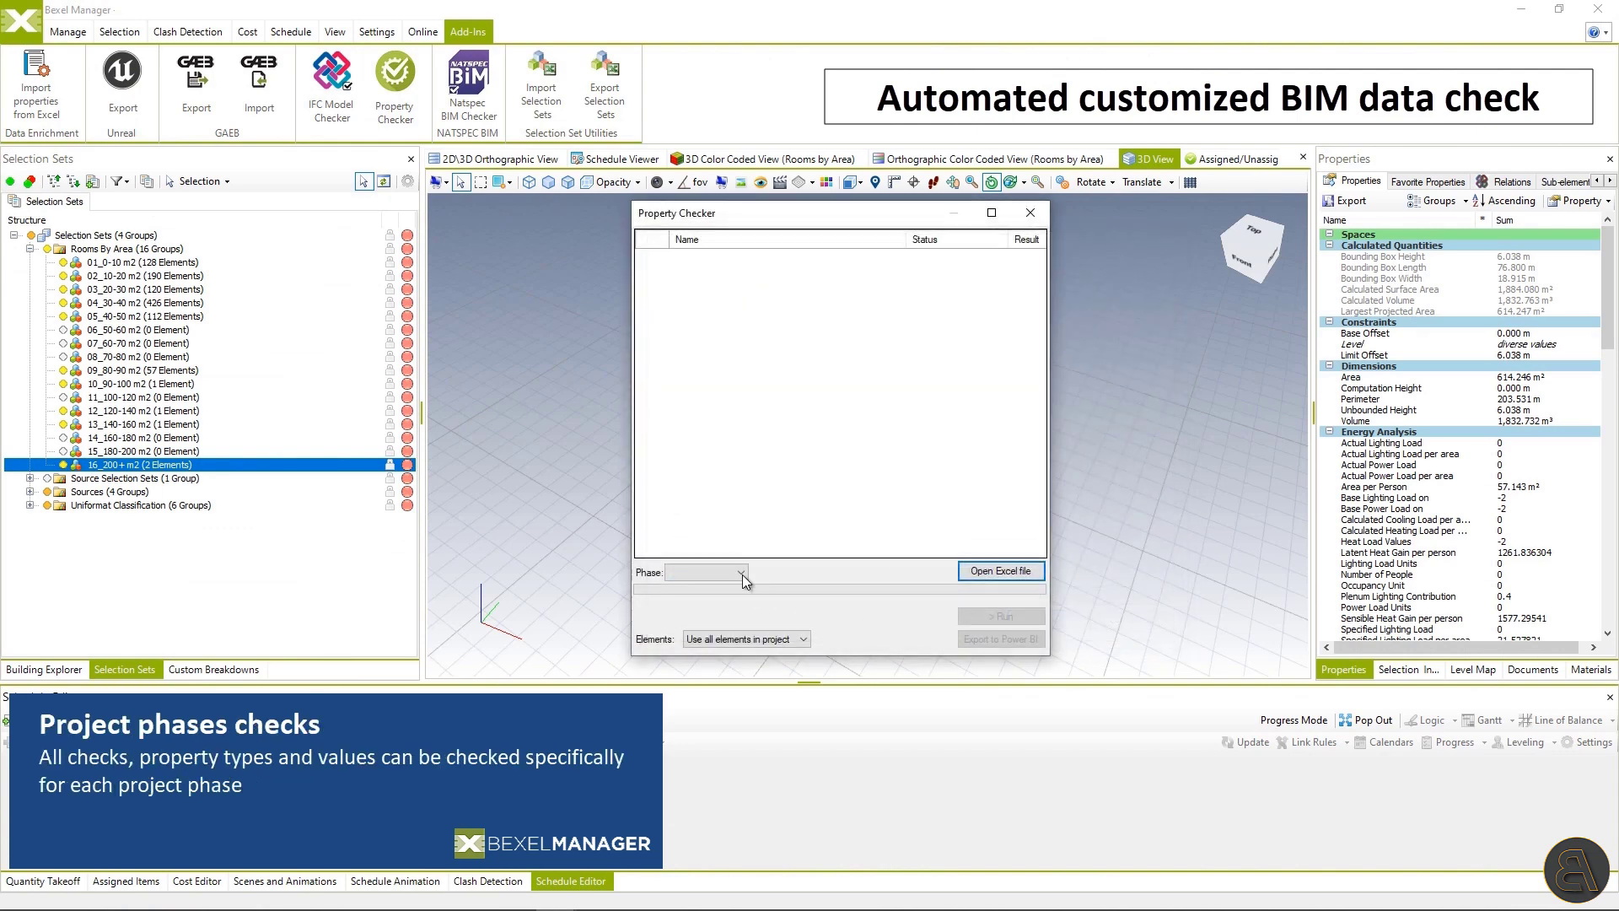
scroll(751, 332, "down", 6)
scroll(932, 446, "up", 5)
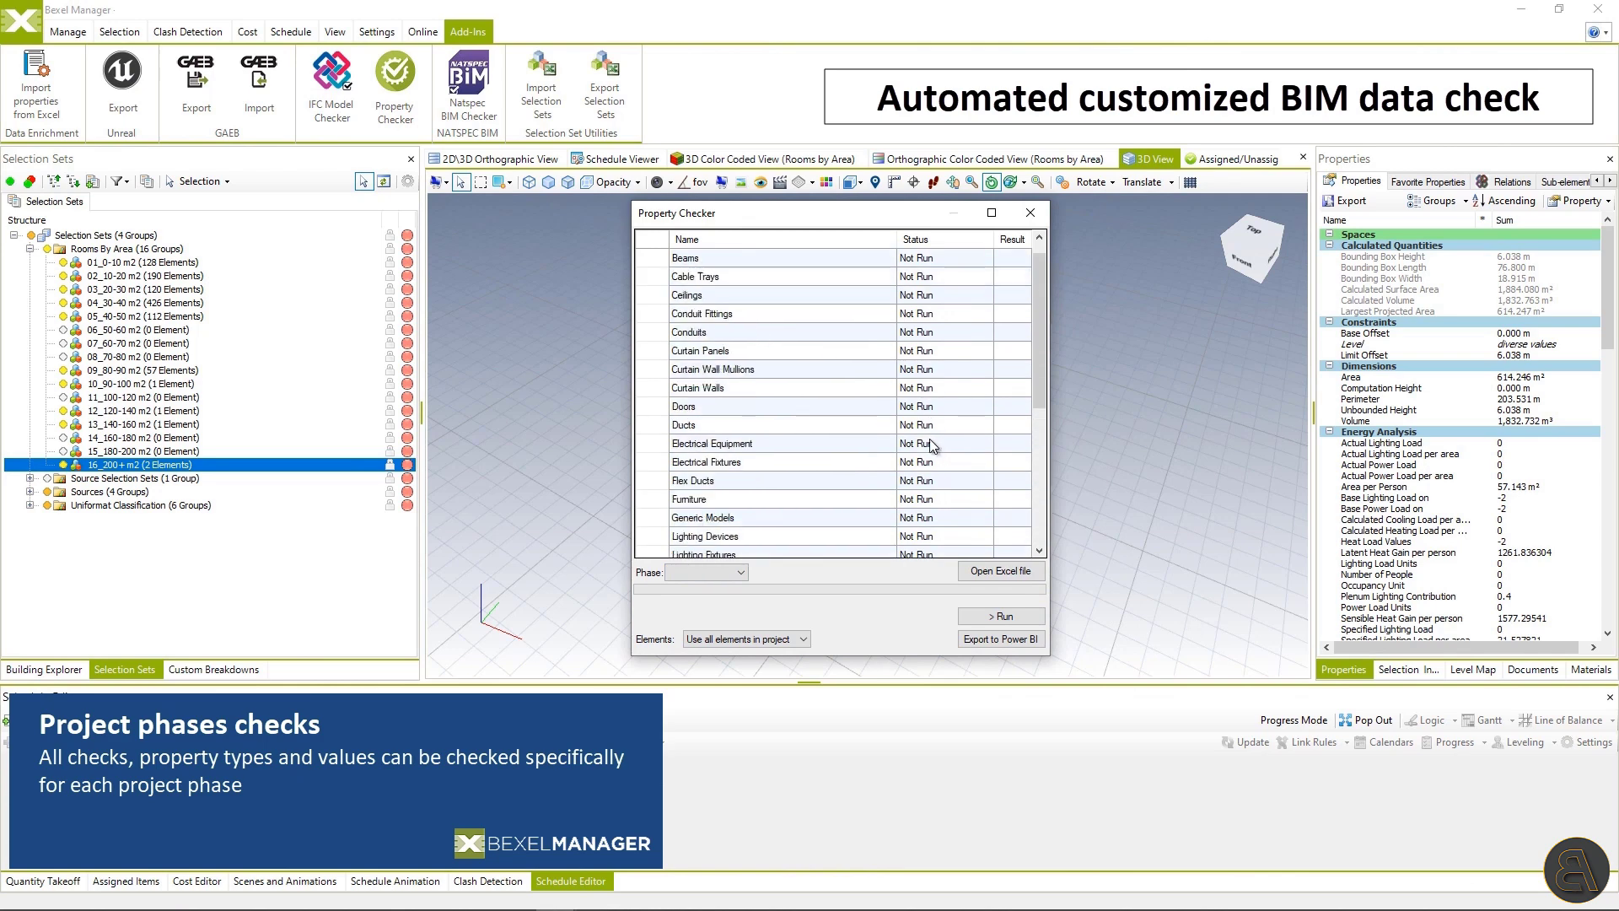
scroll(932, 446, "up", 1)
Run the property checks against the Design Development phase.
left_click(718, 571)
left_click(700, 593)
left_click(1000, 617)
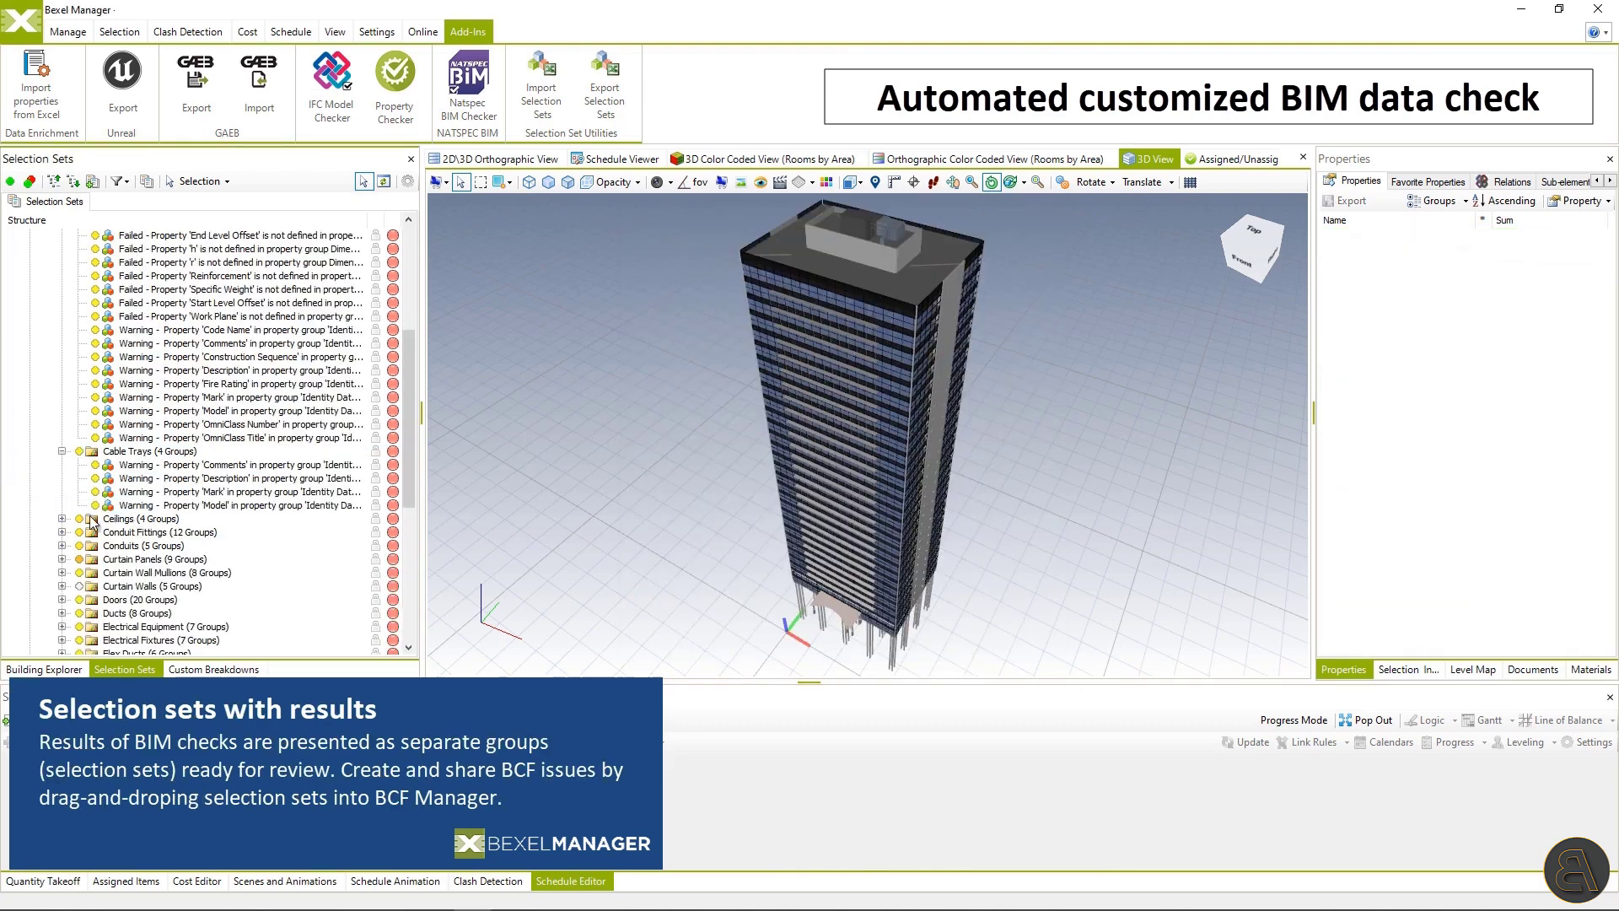
Isolate the flagged Ceilings elements in the 3D view.
left_click(91, 506)
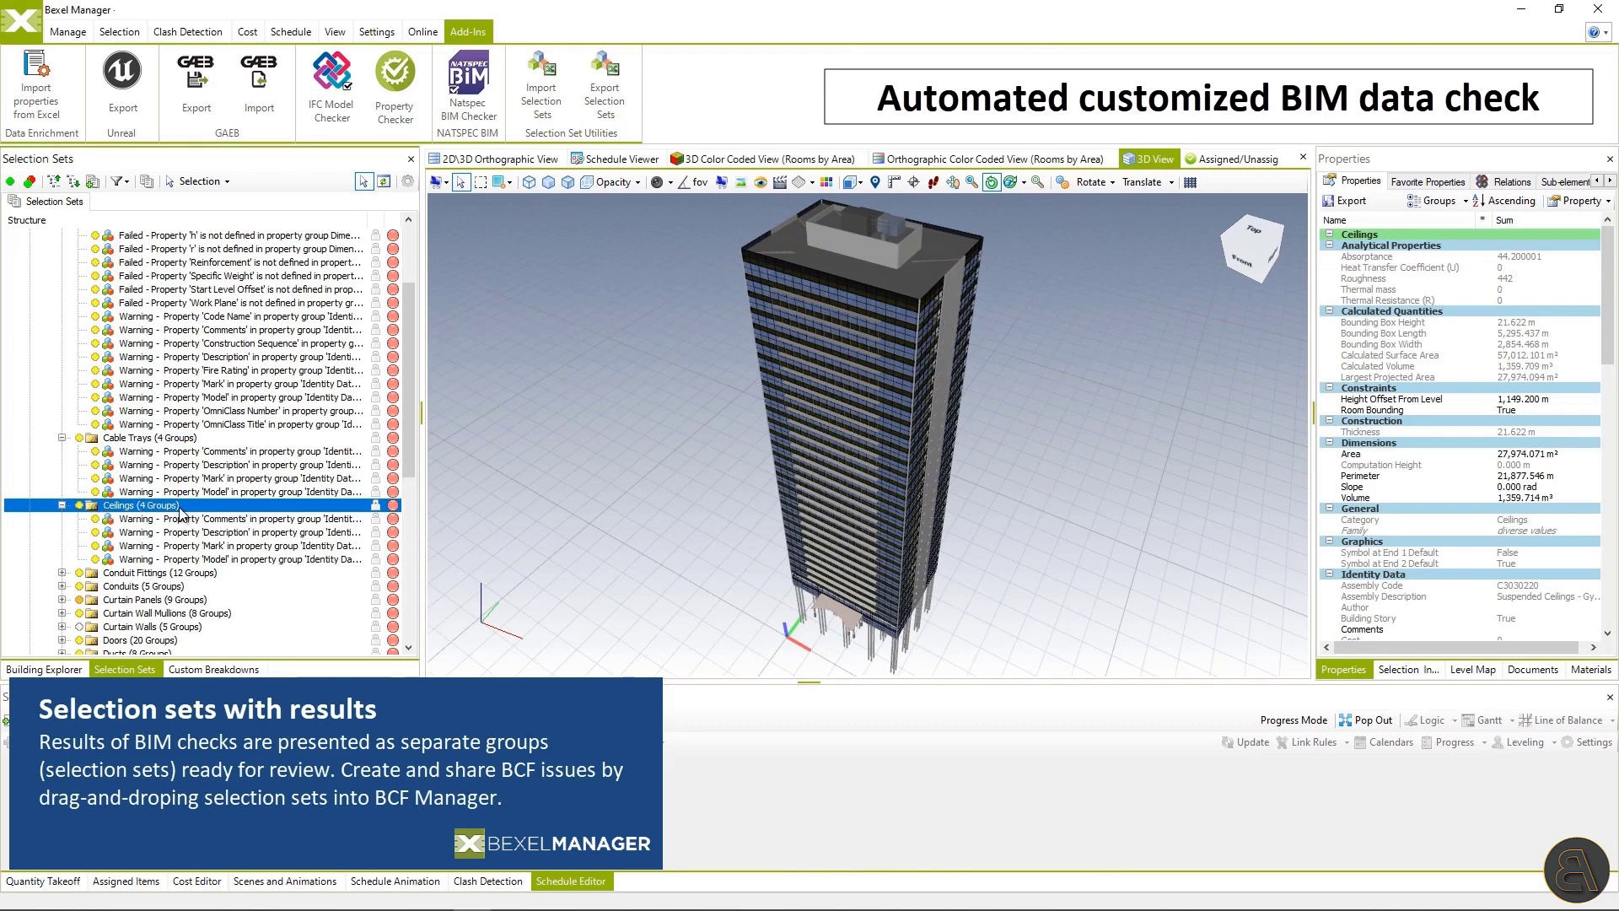
right_click(580, 541)
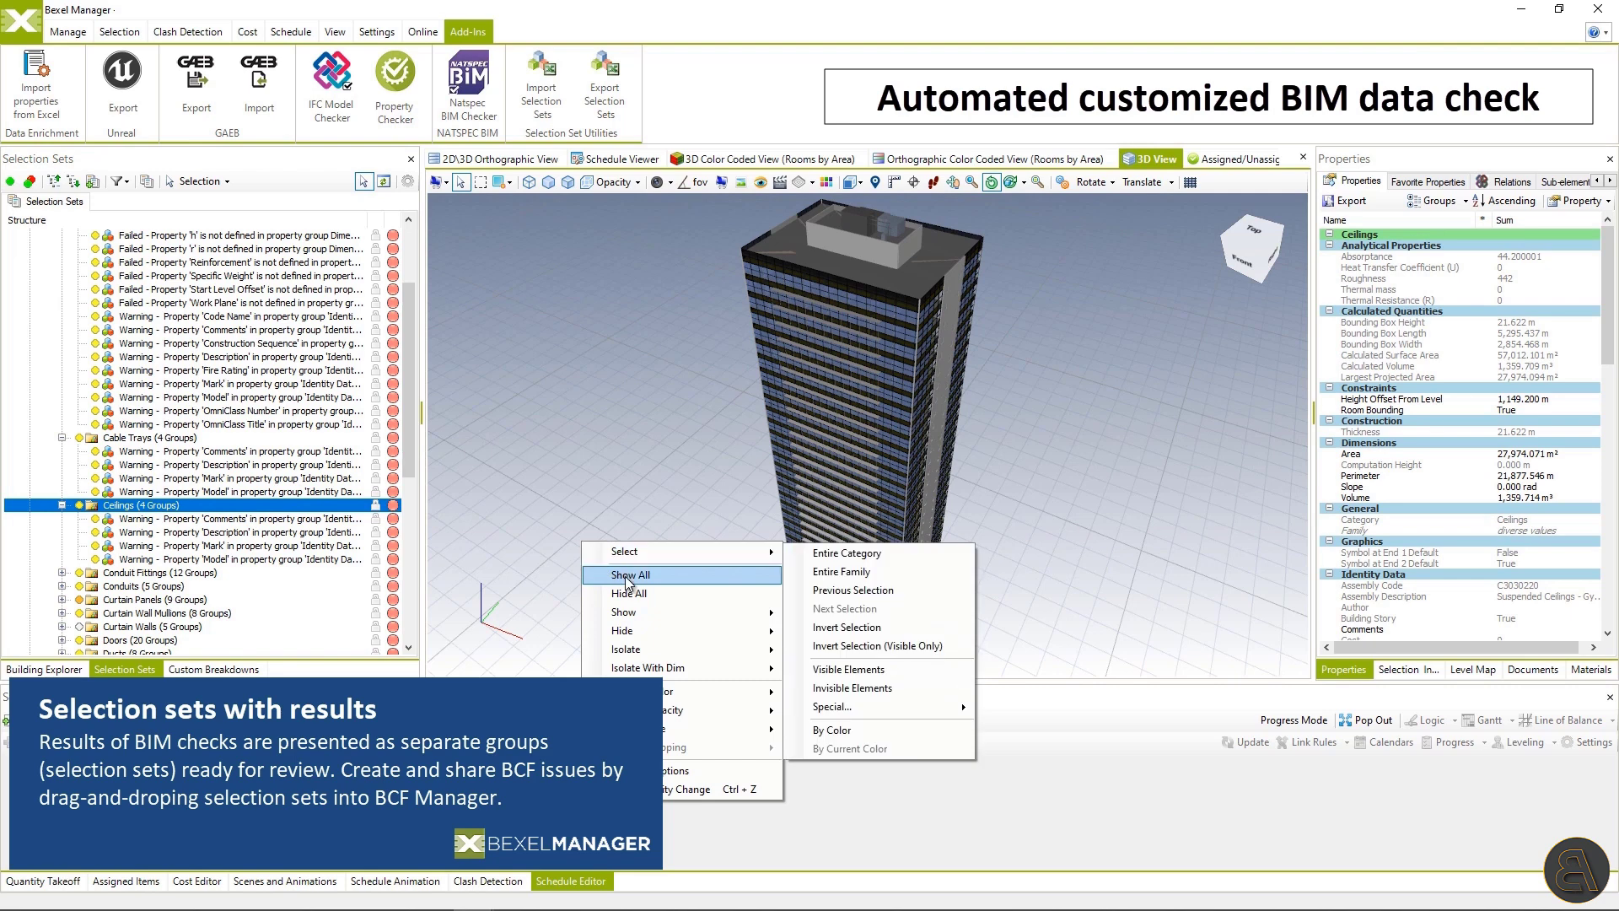
mouse_move(711, 649)
left_click(852, 651)
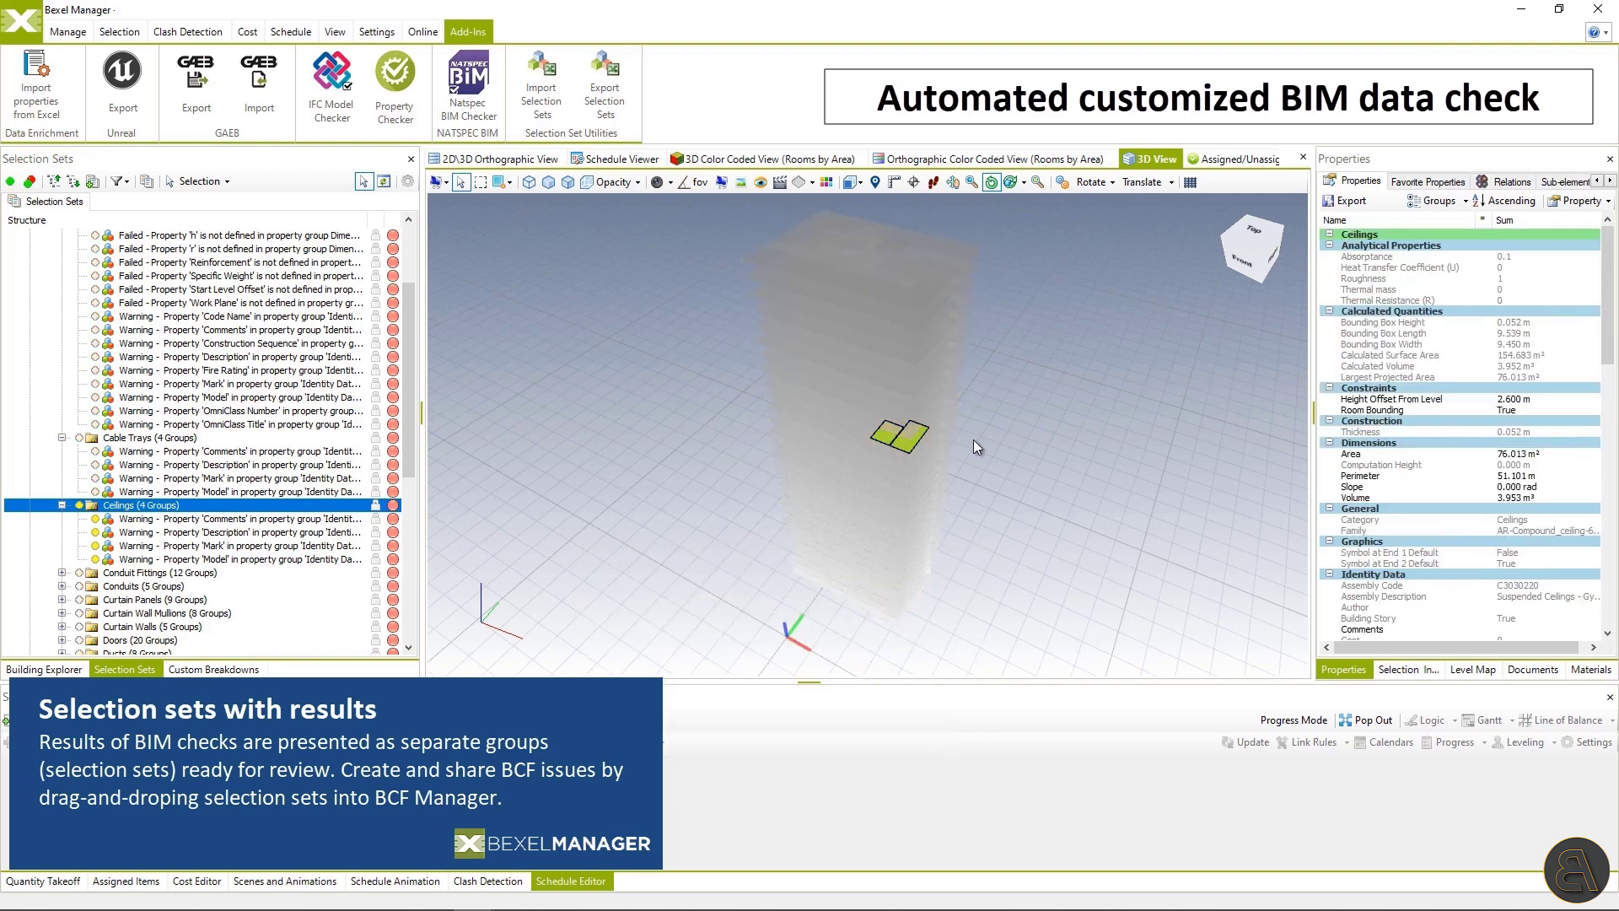
scroll(1424, 433, "down", 9)
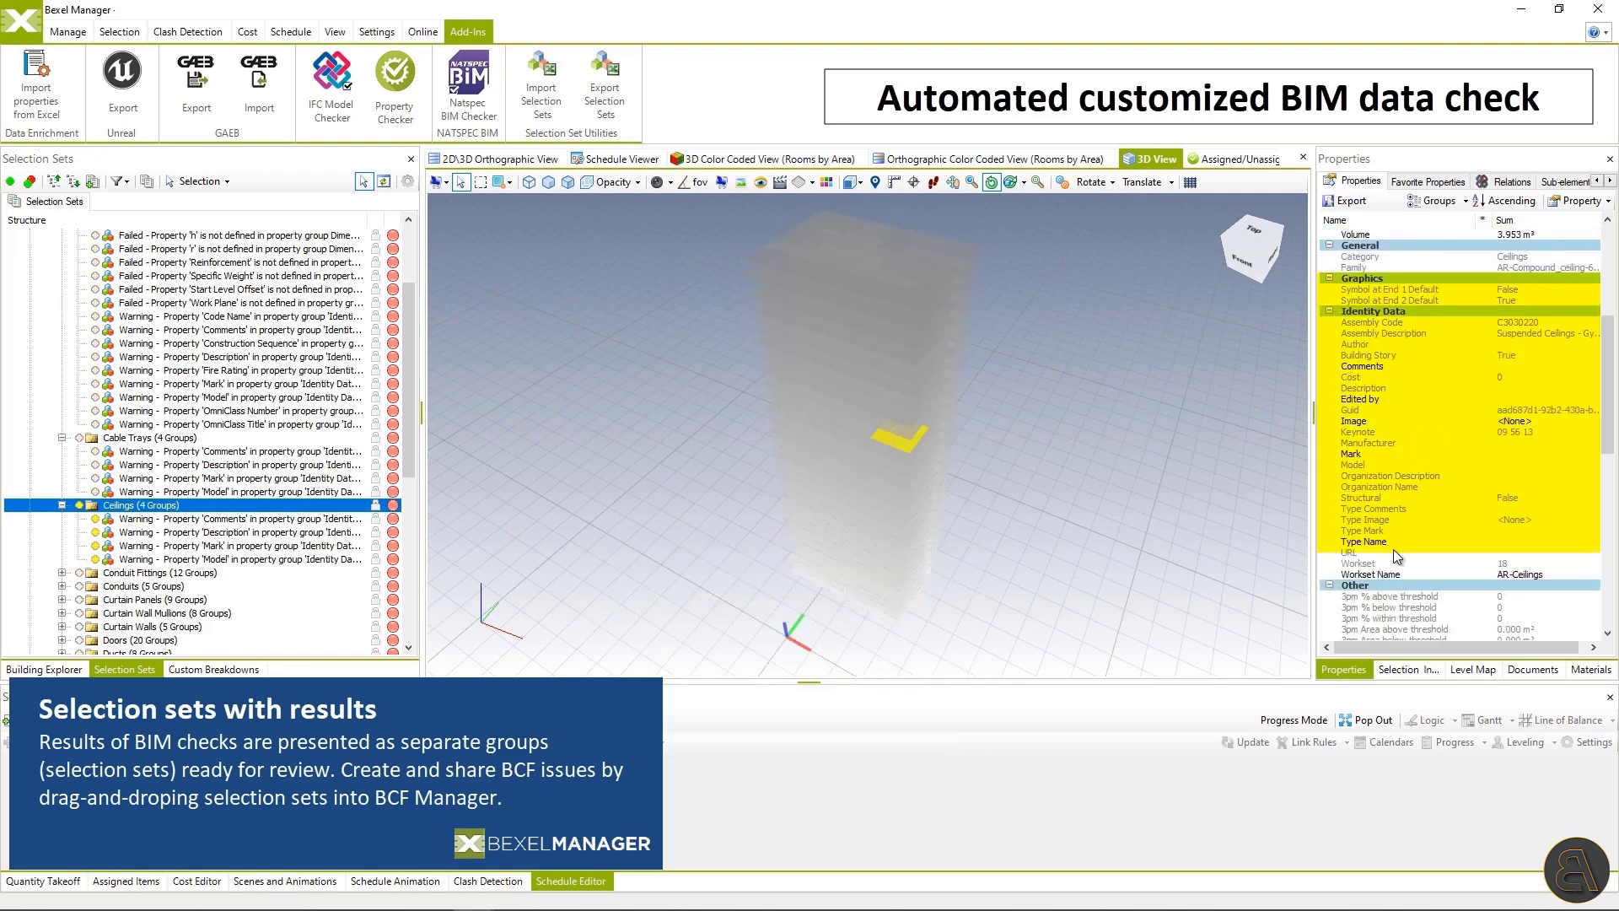
scroll(1522, 431, "down", 1)
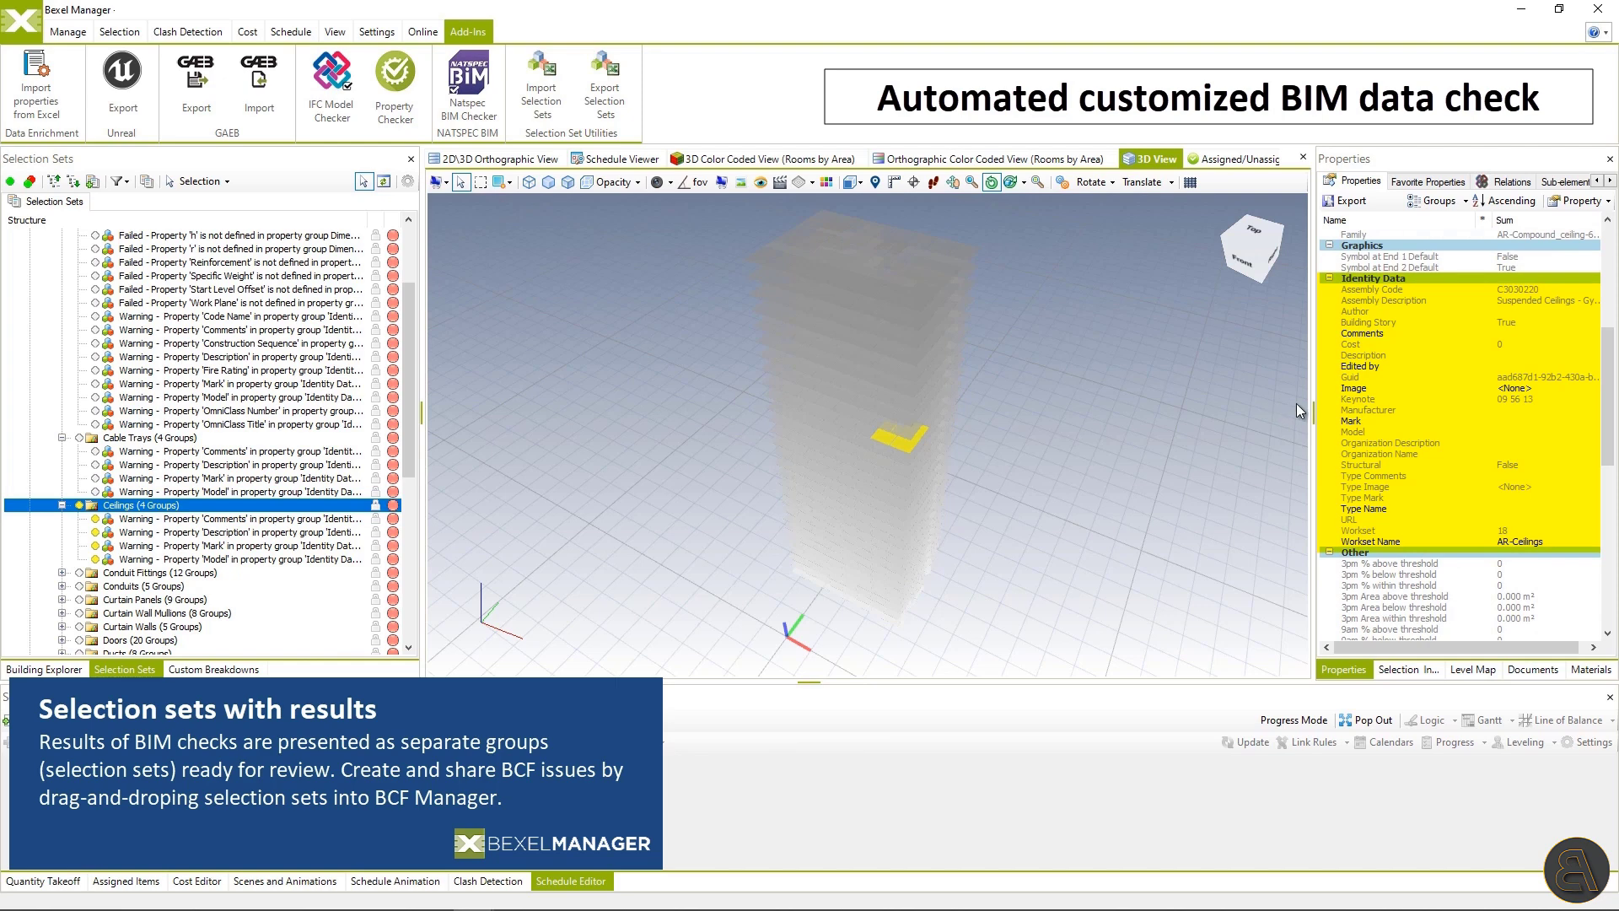
Show the whole building again and filter the Power BI report to Ceilings.
right_click(550, 496)
left_click(578, 530)
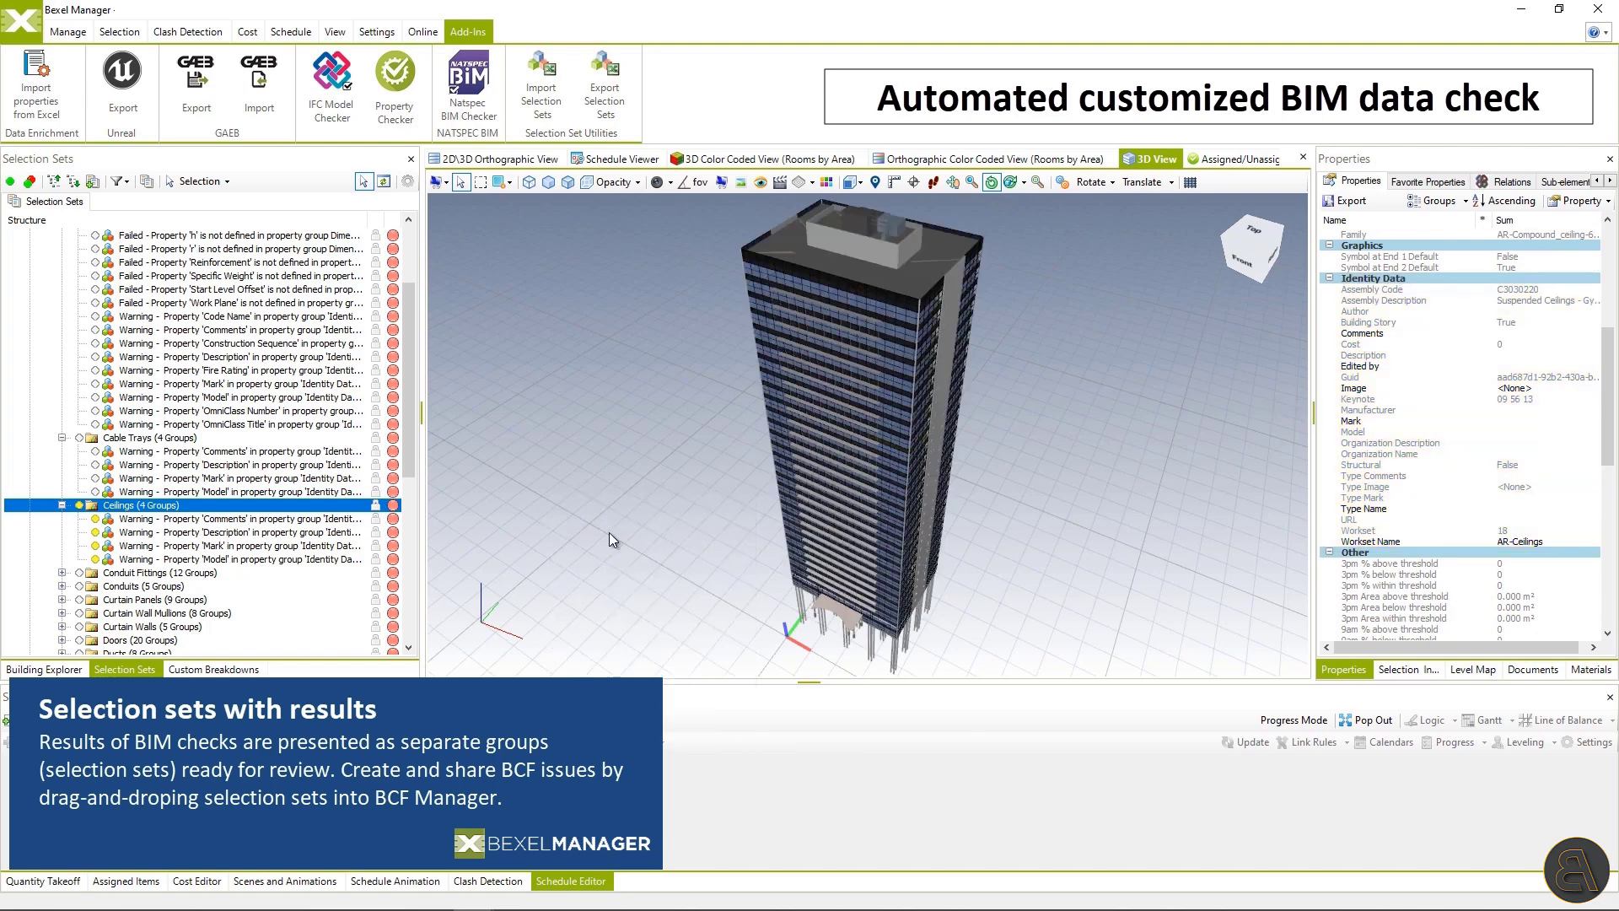
left_click(121, 395)
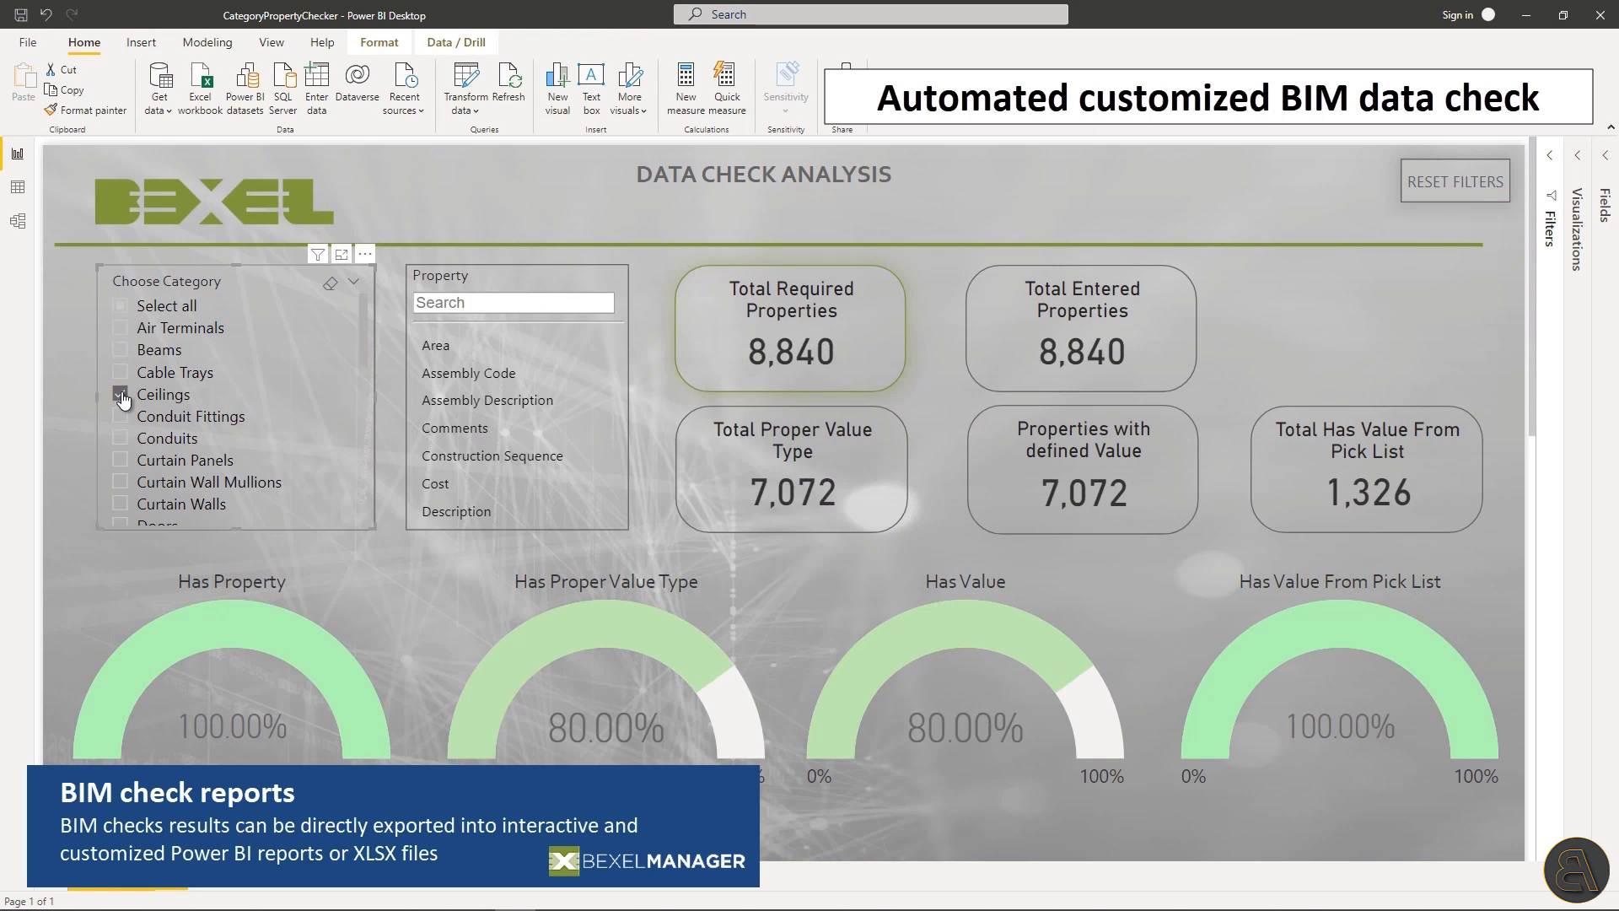
Filter the report to Curtain Walls, Slabs and Structural Columns in turn, clearing each.
left_click(121, 394)
scroll(122, 398, "down", 2)
left_click(120, 390)
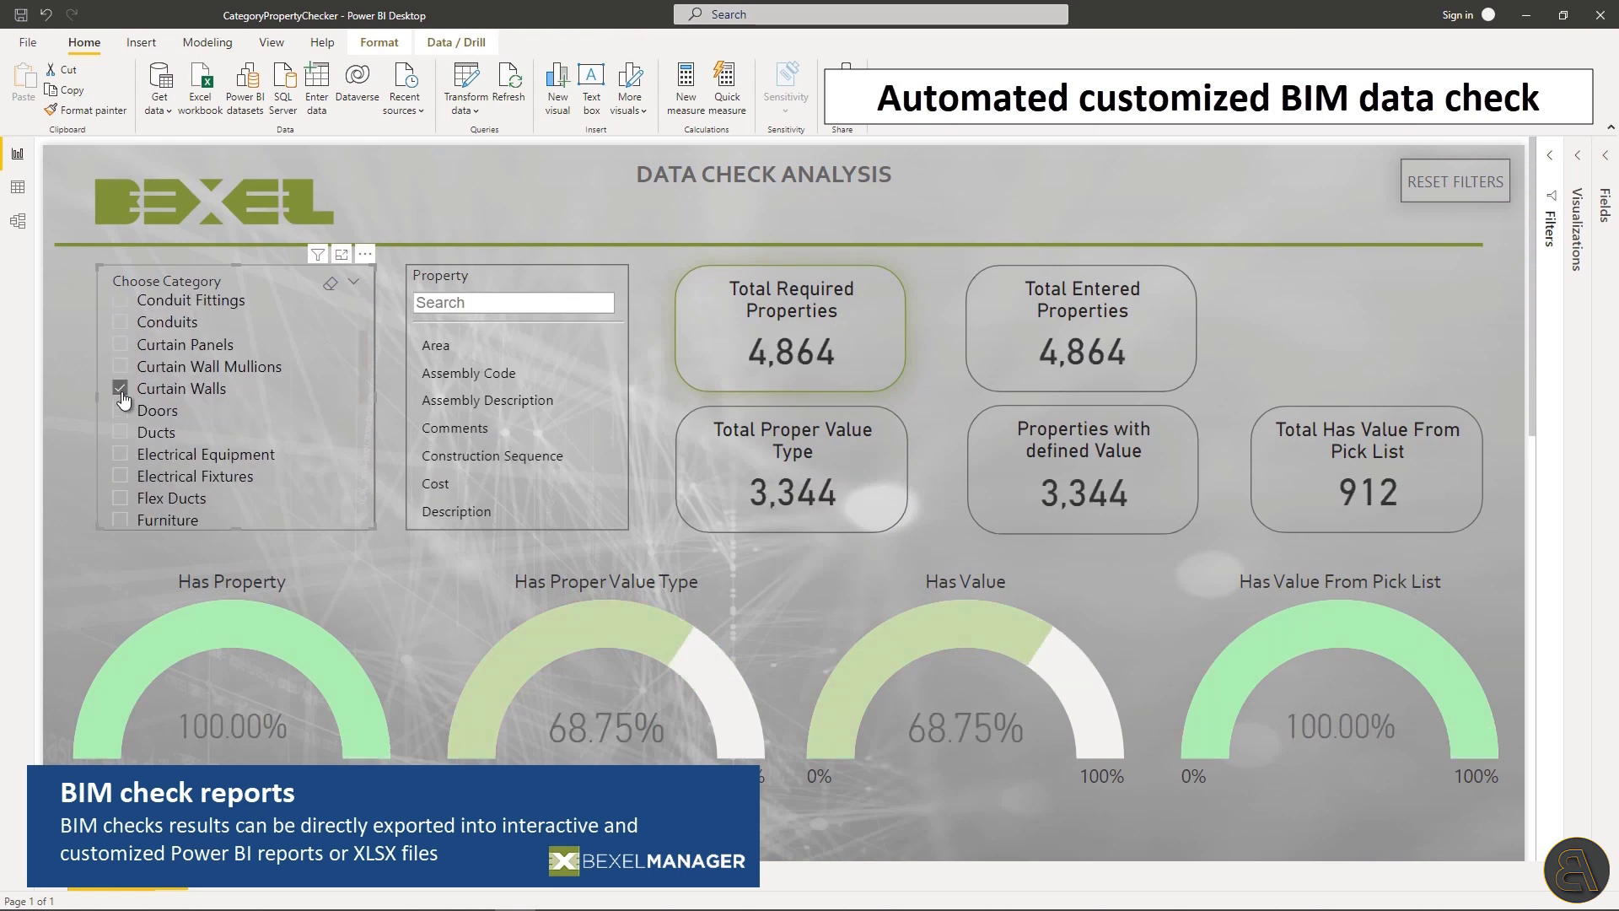
left_click(121, 391)
scroll(123, 401, "down", 5)
left_click(119, 414)
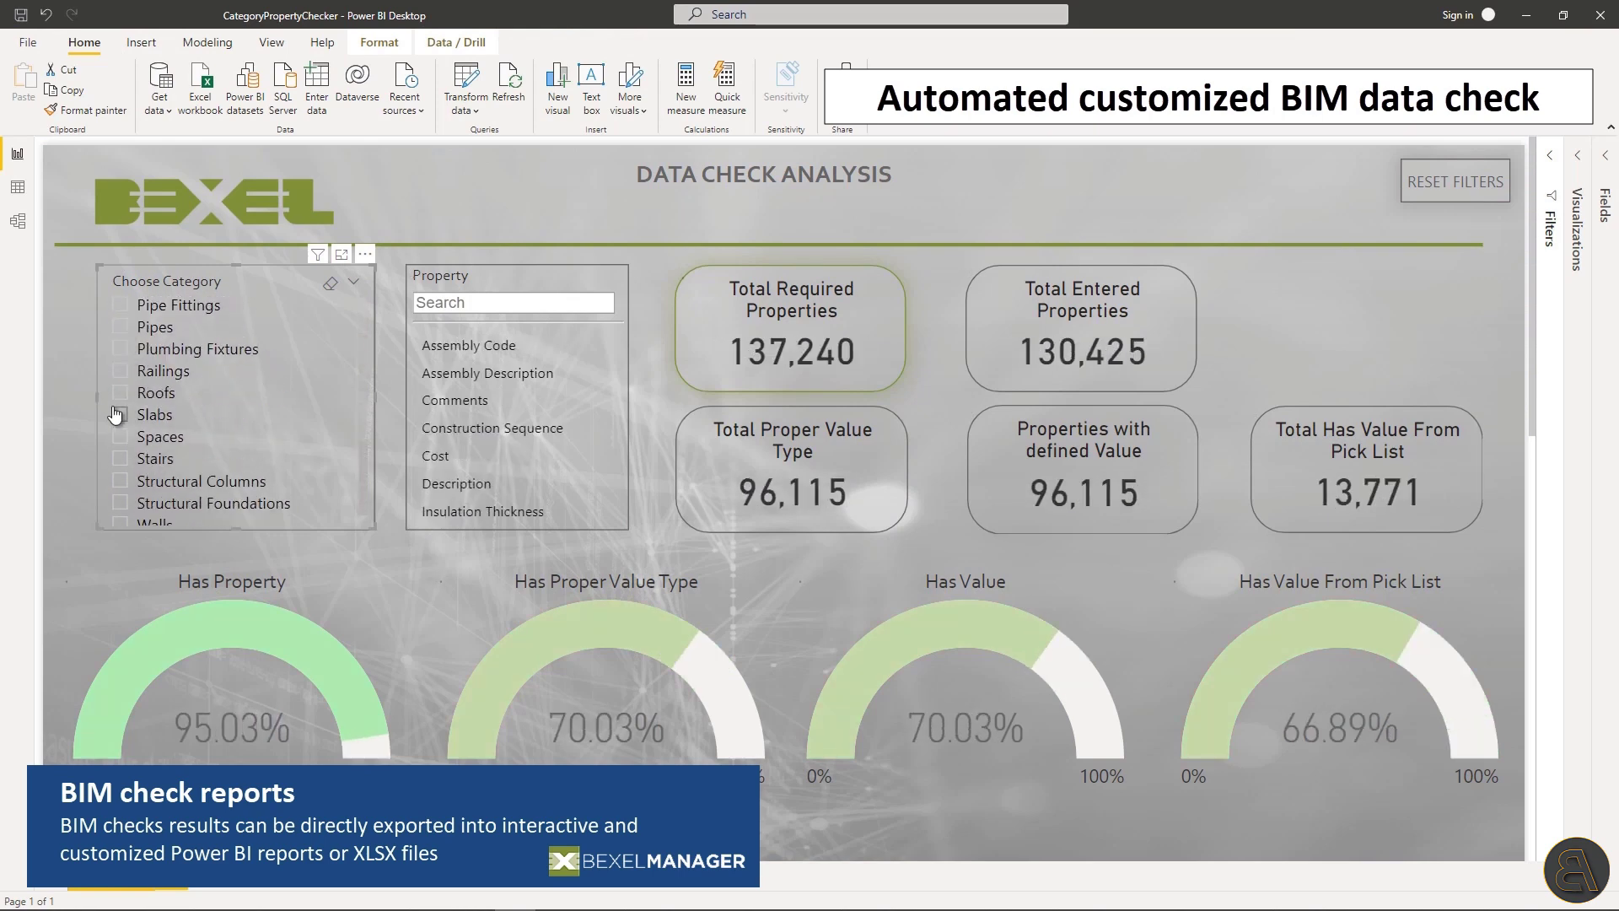
left_click(120, 415)
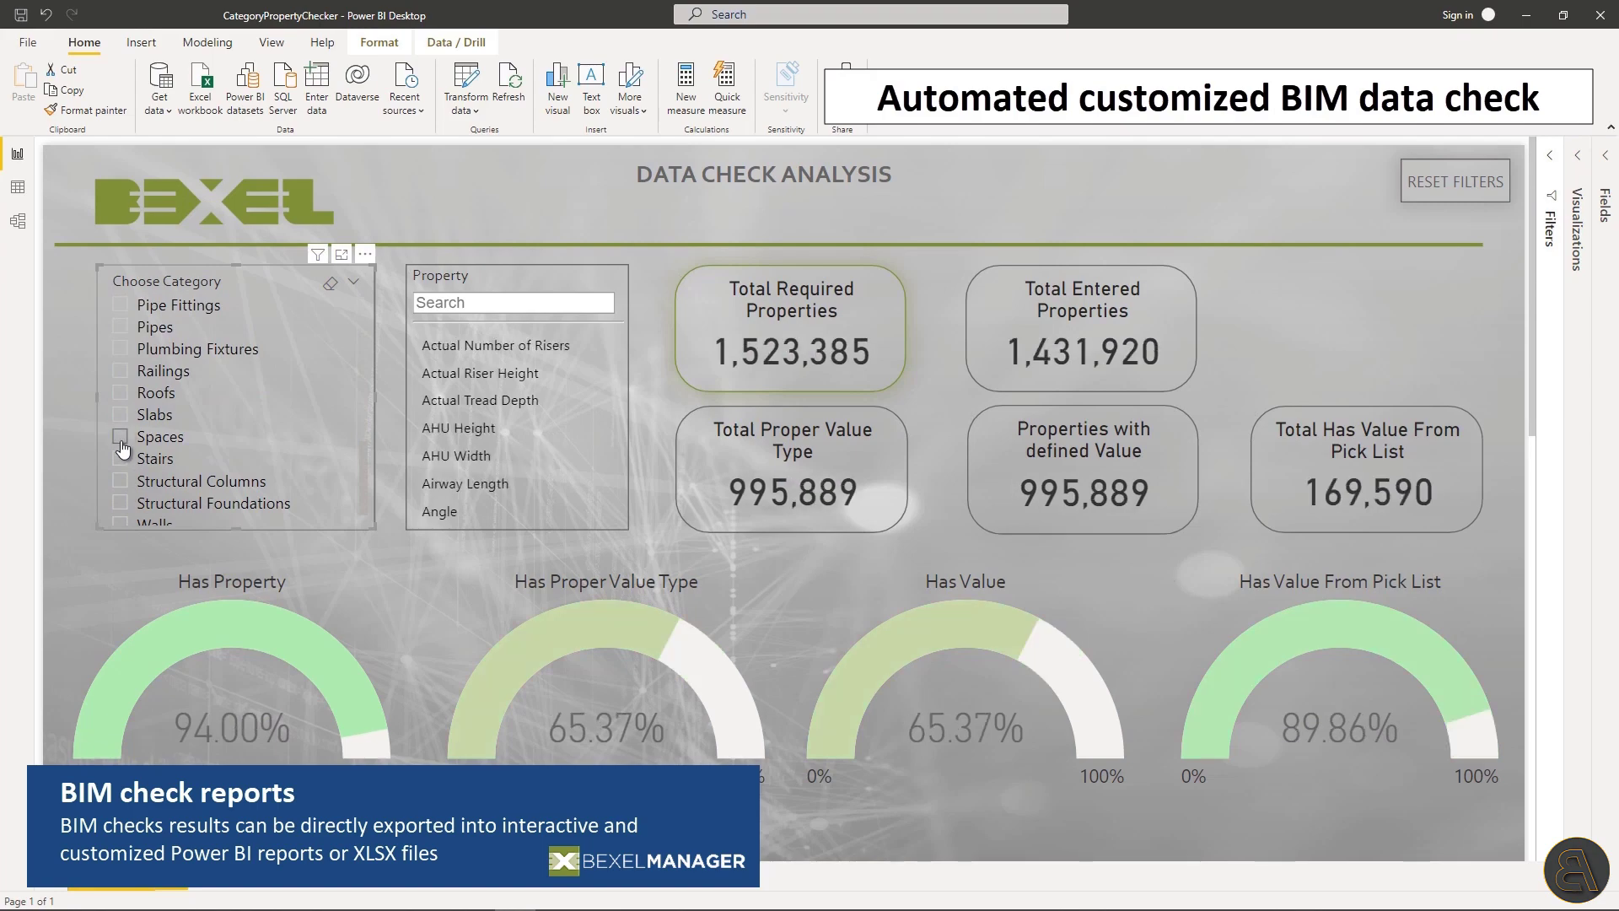
left_click(121, 481)
scroll(1523, 526, "down", 10)
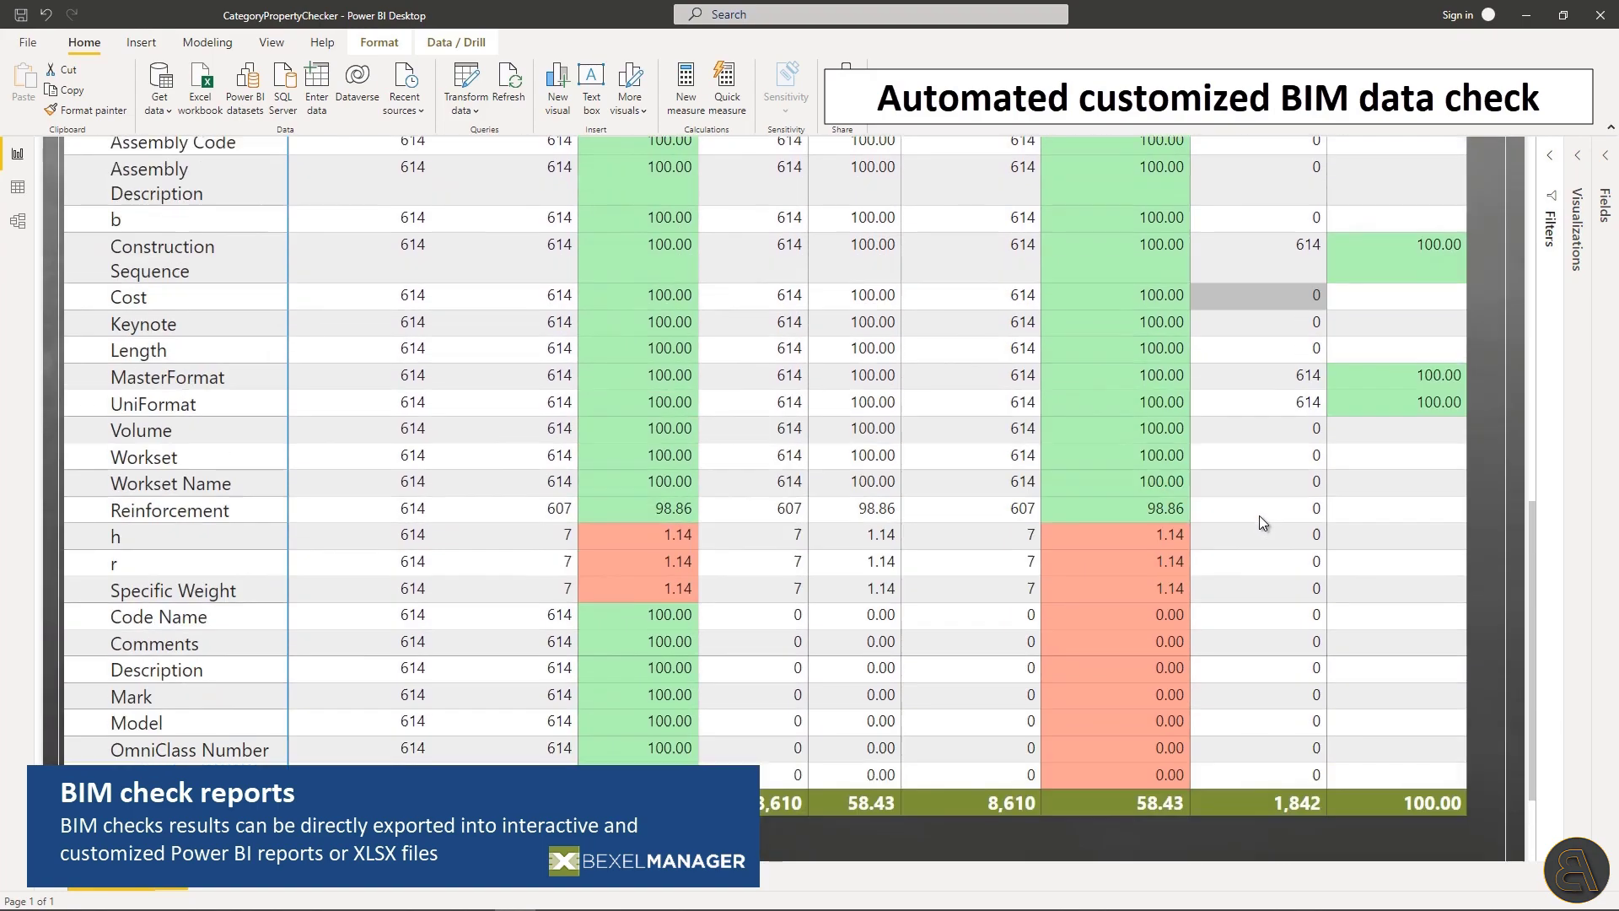
scroll(1258, 514, "up", 10)
left_click(120, 480)
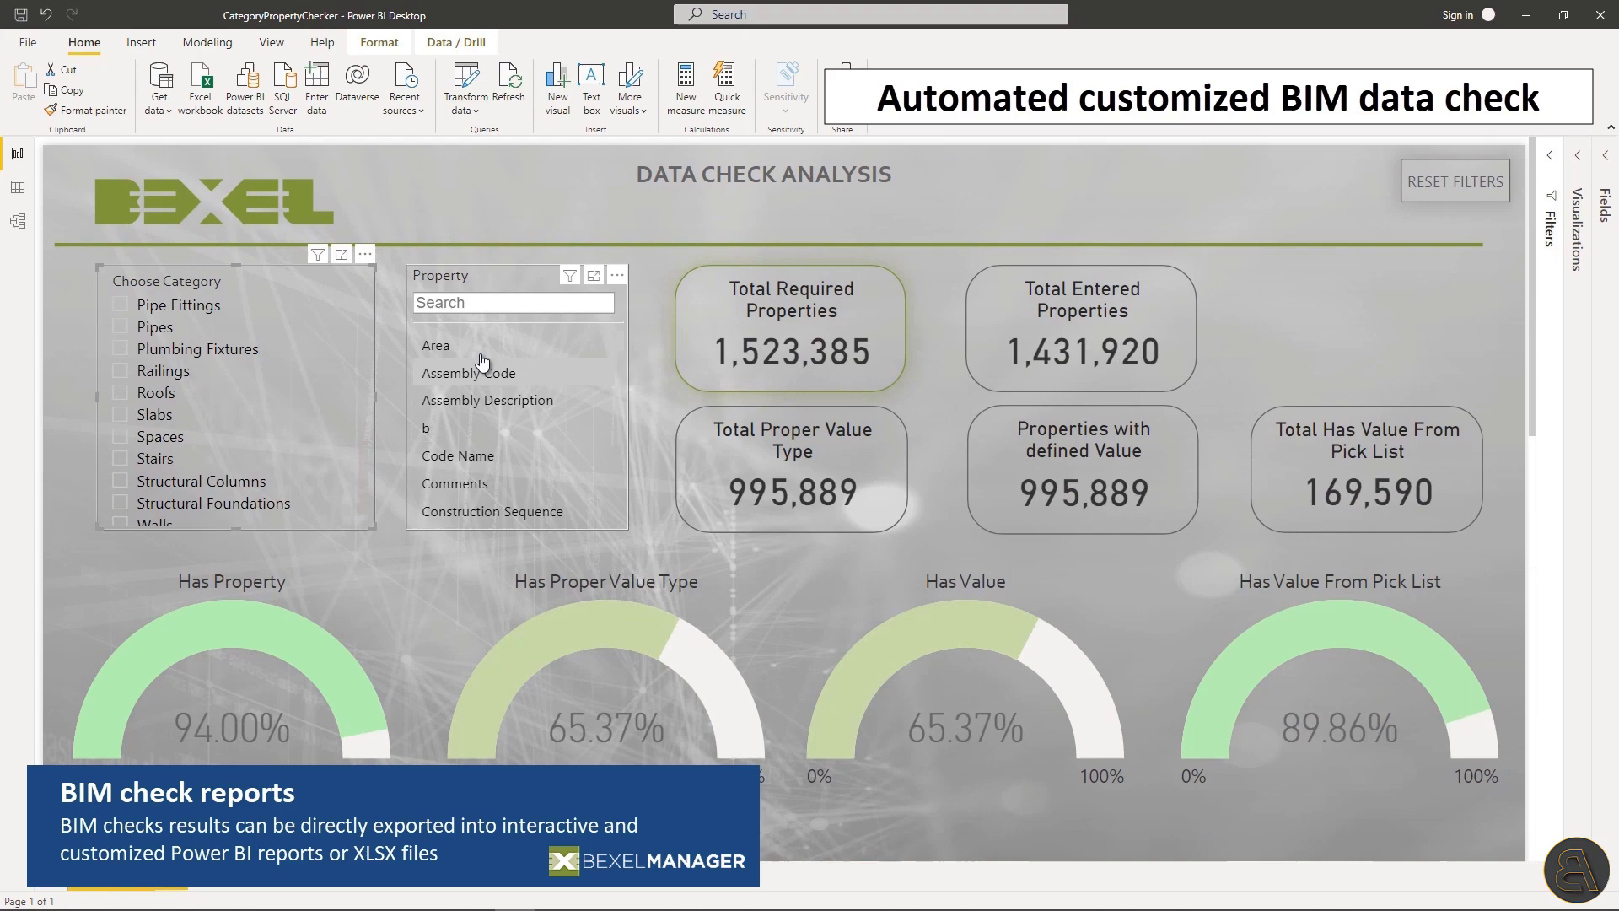
Filter to the Area property and bring the Data Check matrix into view.
scroll(483, 363, "up", 5)
scroll(464, 413, "down", 3)
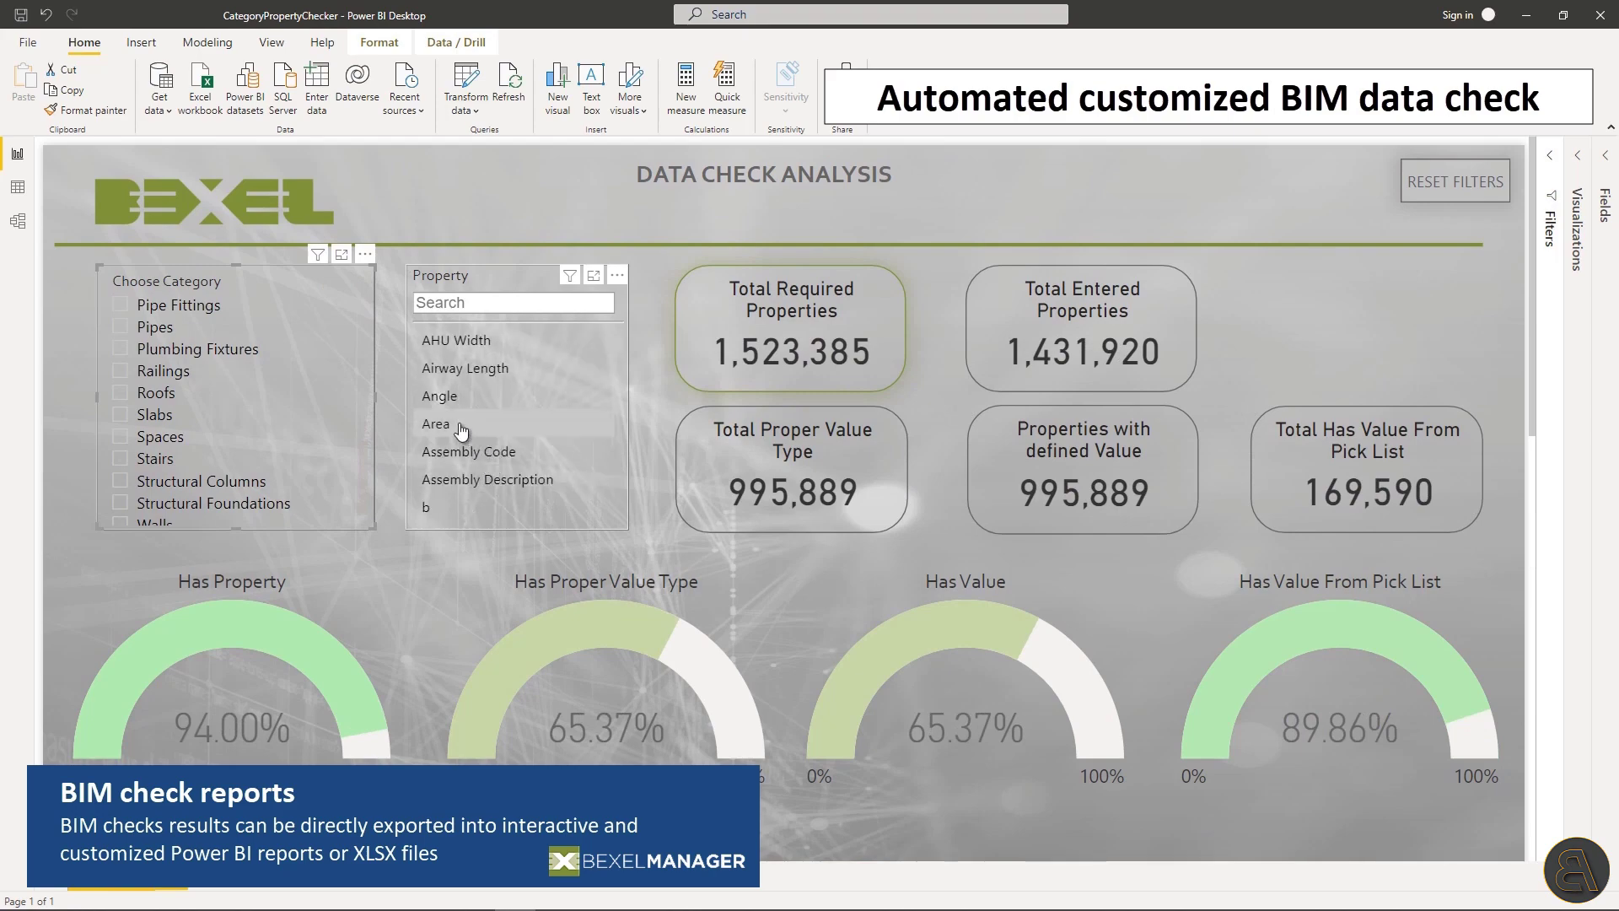
left_click(437, 424)
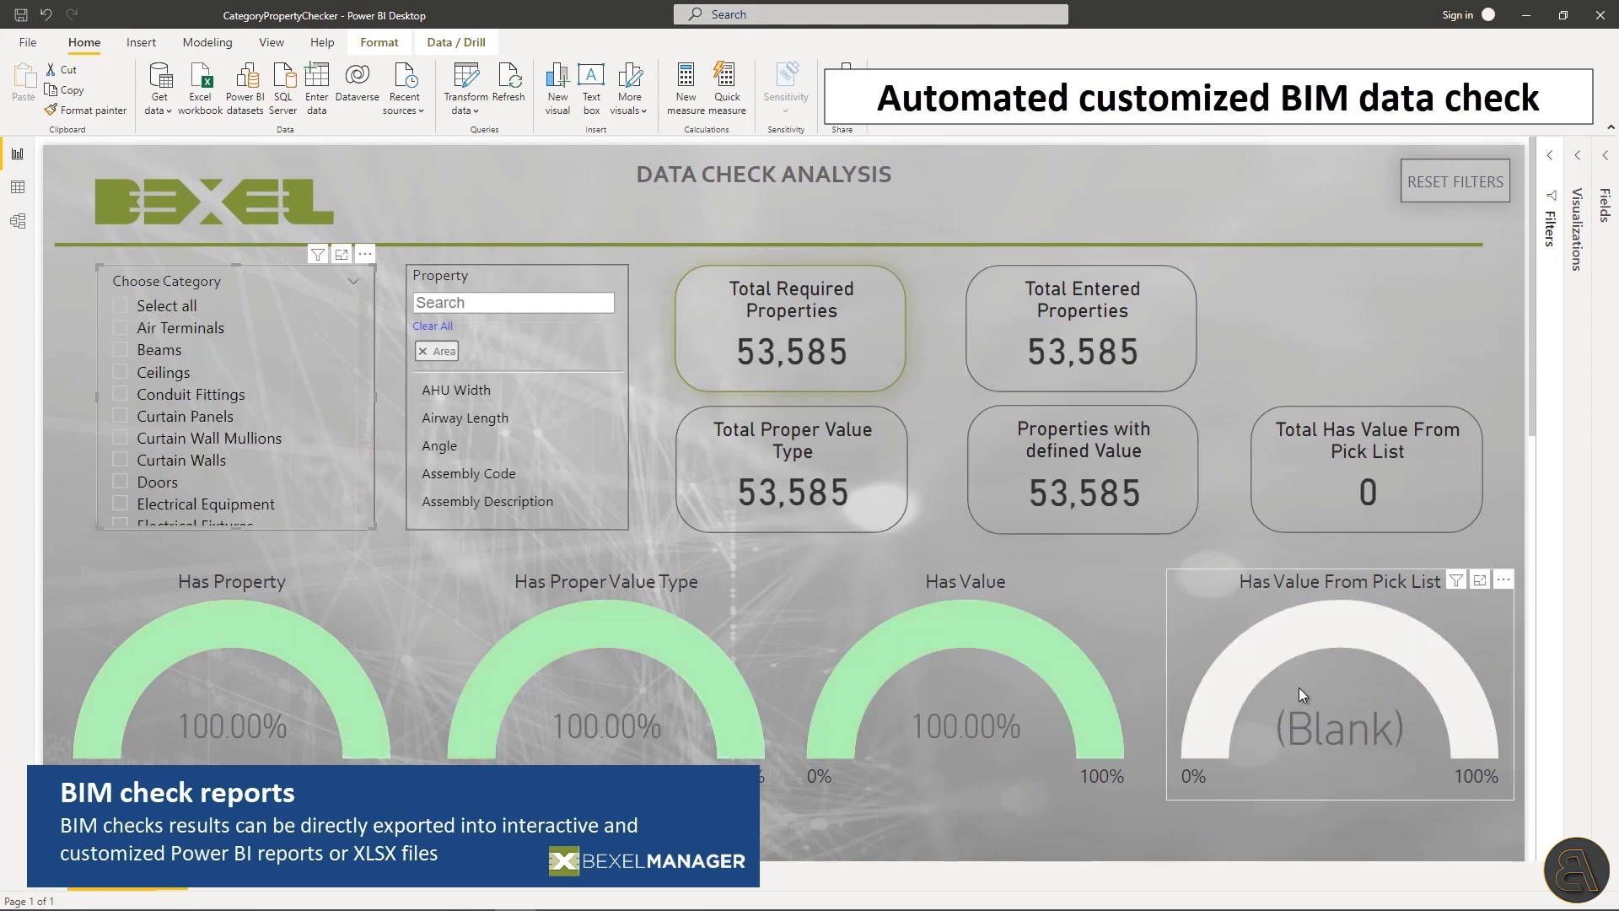
scroll(1476, 660, "down", 5)
scroll(1521, 715, "down", 7)
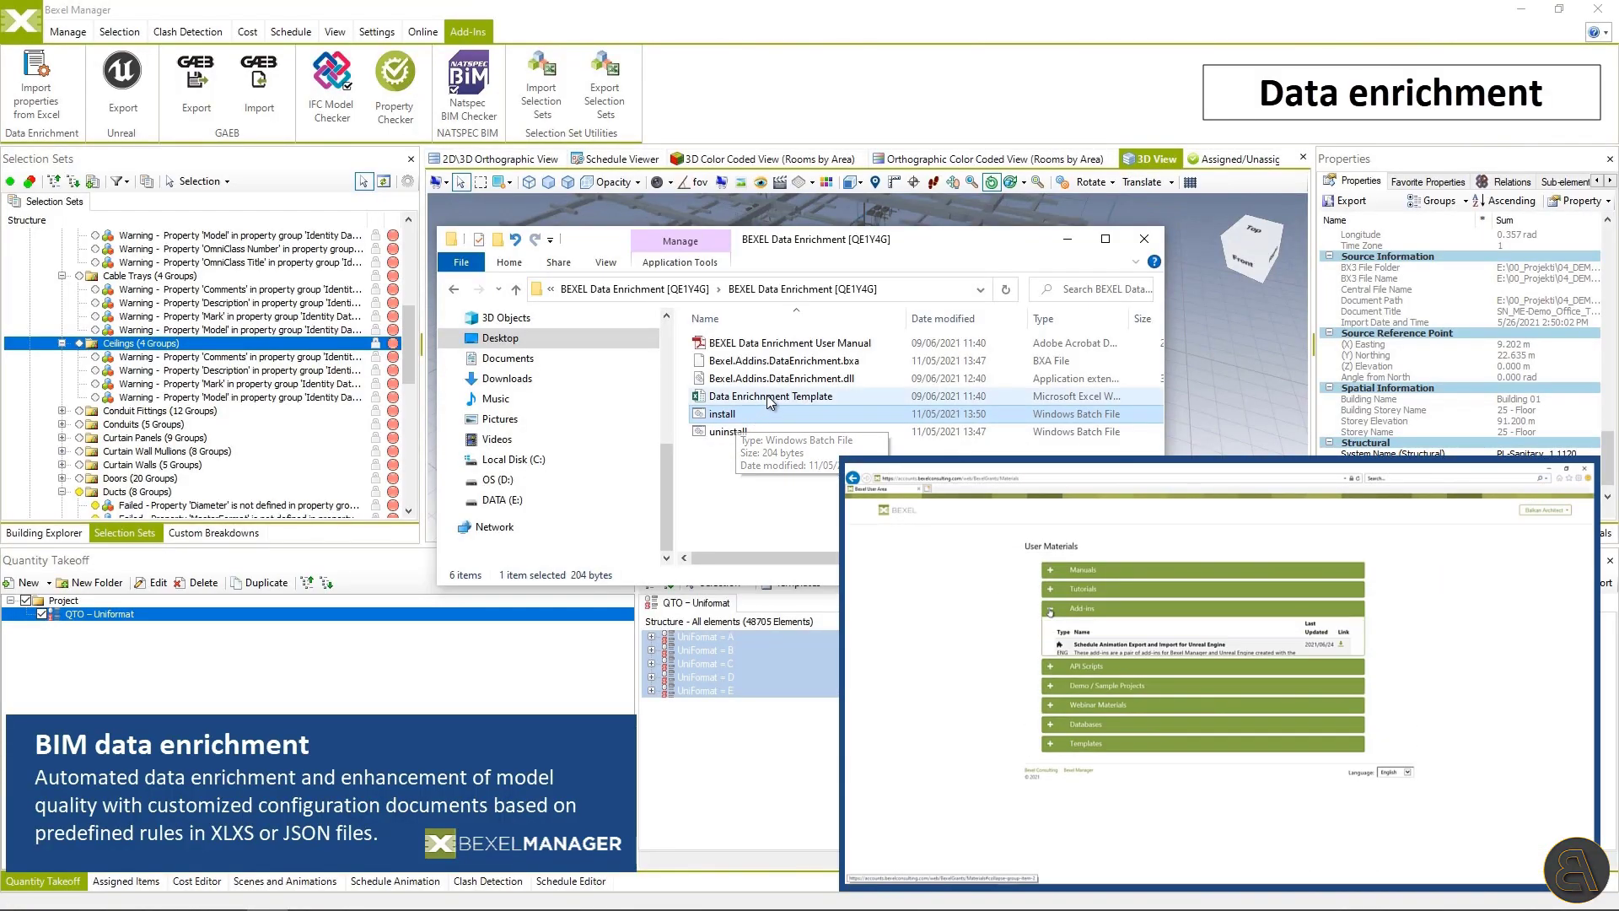
Open the Data Enrichment Template workbook in Excel and inspect its System Name column.
left_click(766, 398)
right_click(767, 396)
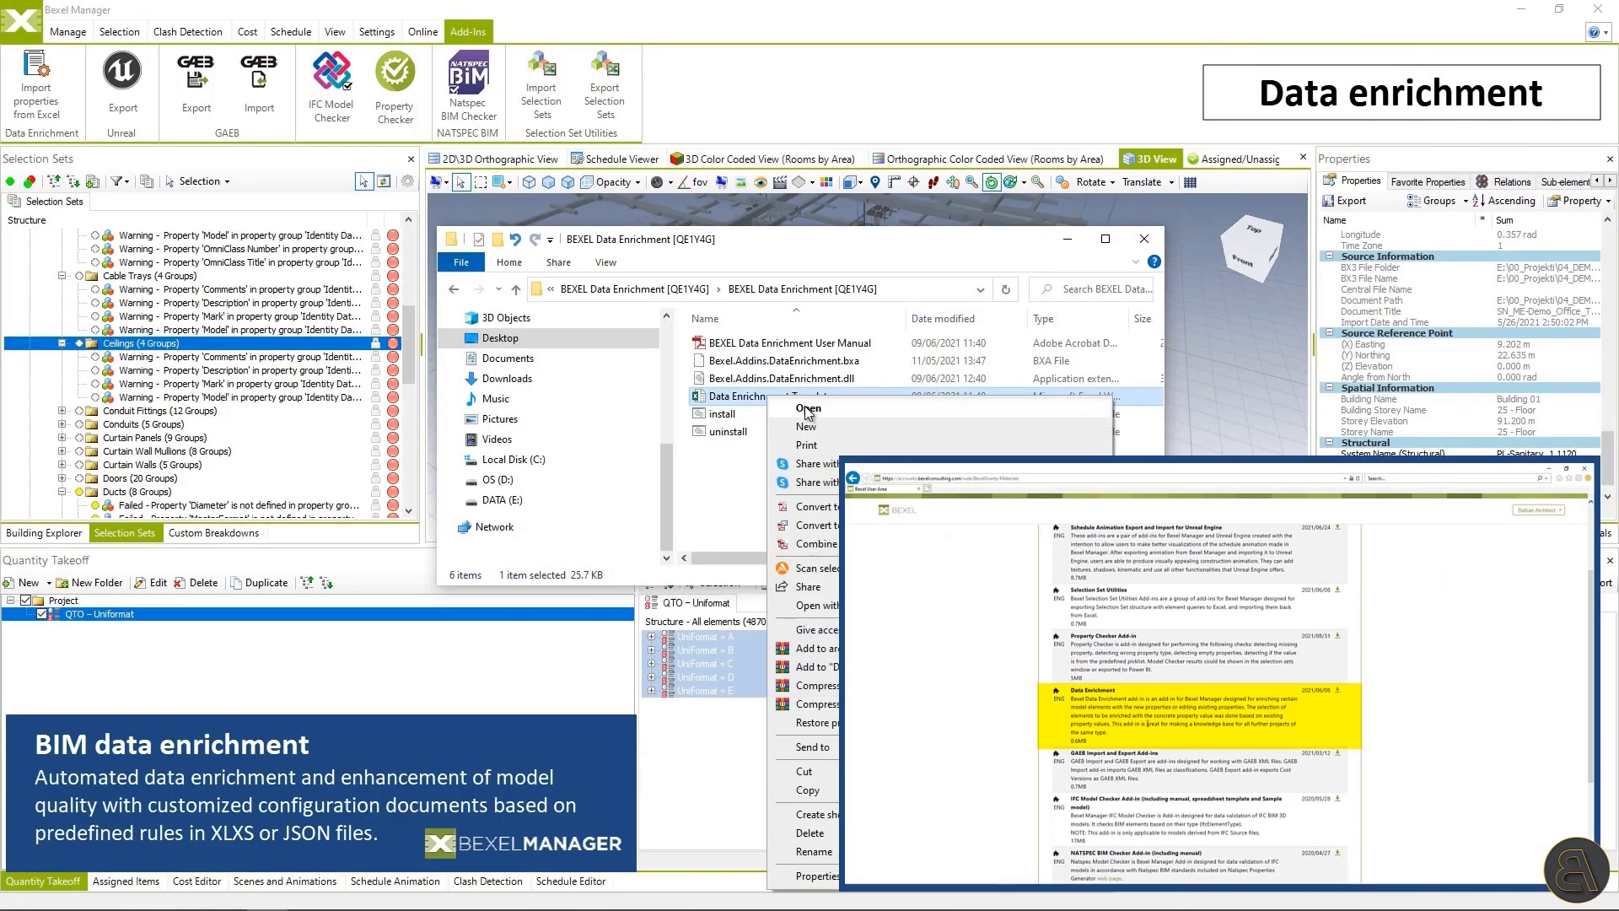
left_click(807, 409)
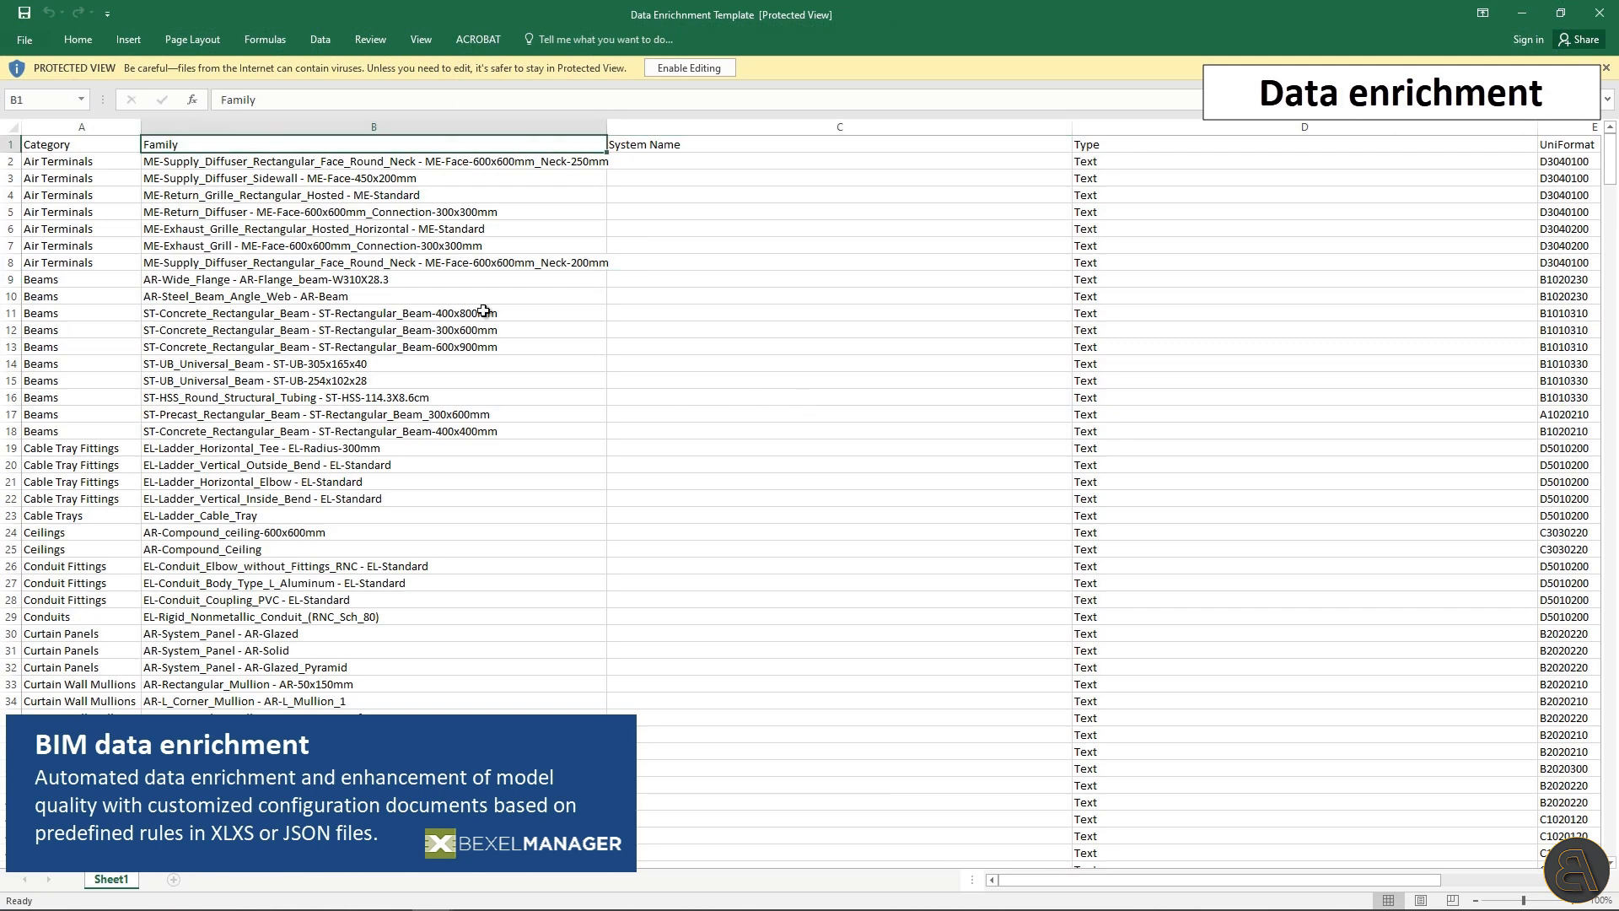
left_click(648, 150)
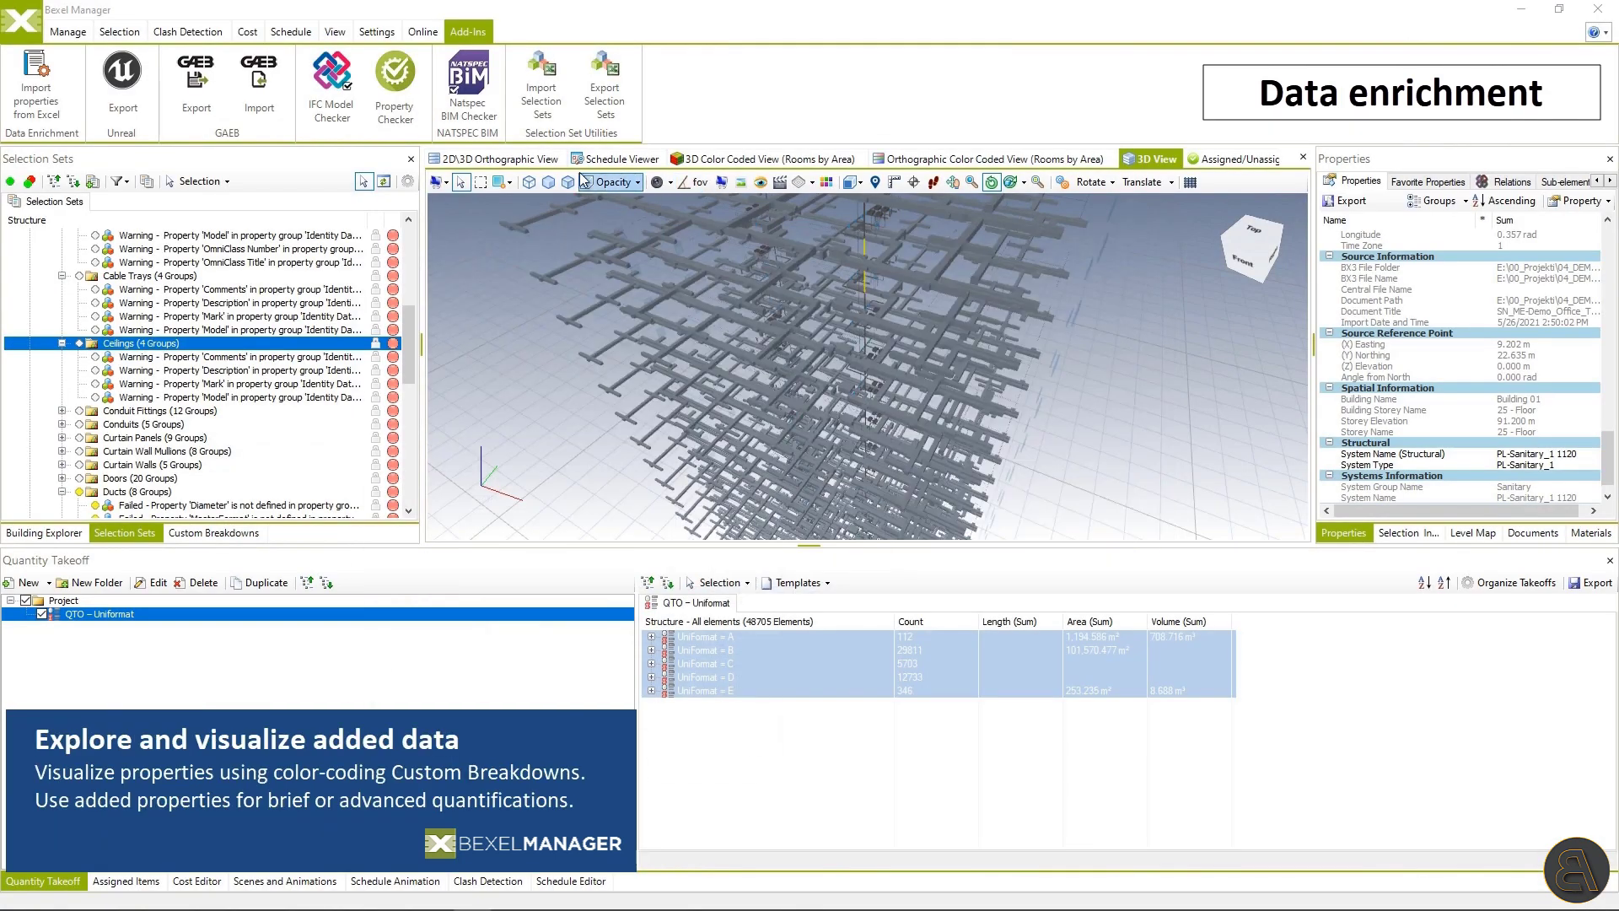
Import properties from the Data Enrichment Template workbook.
left_click(42, 82)
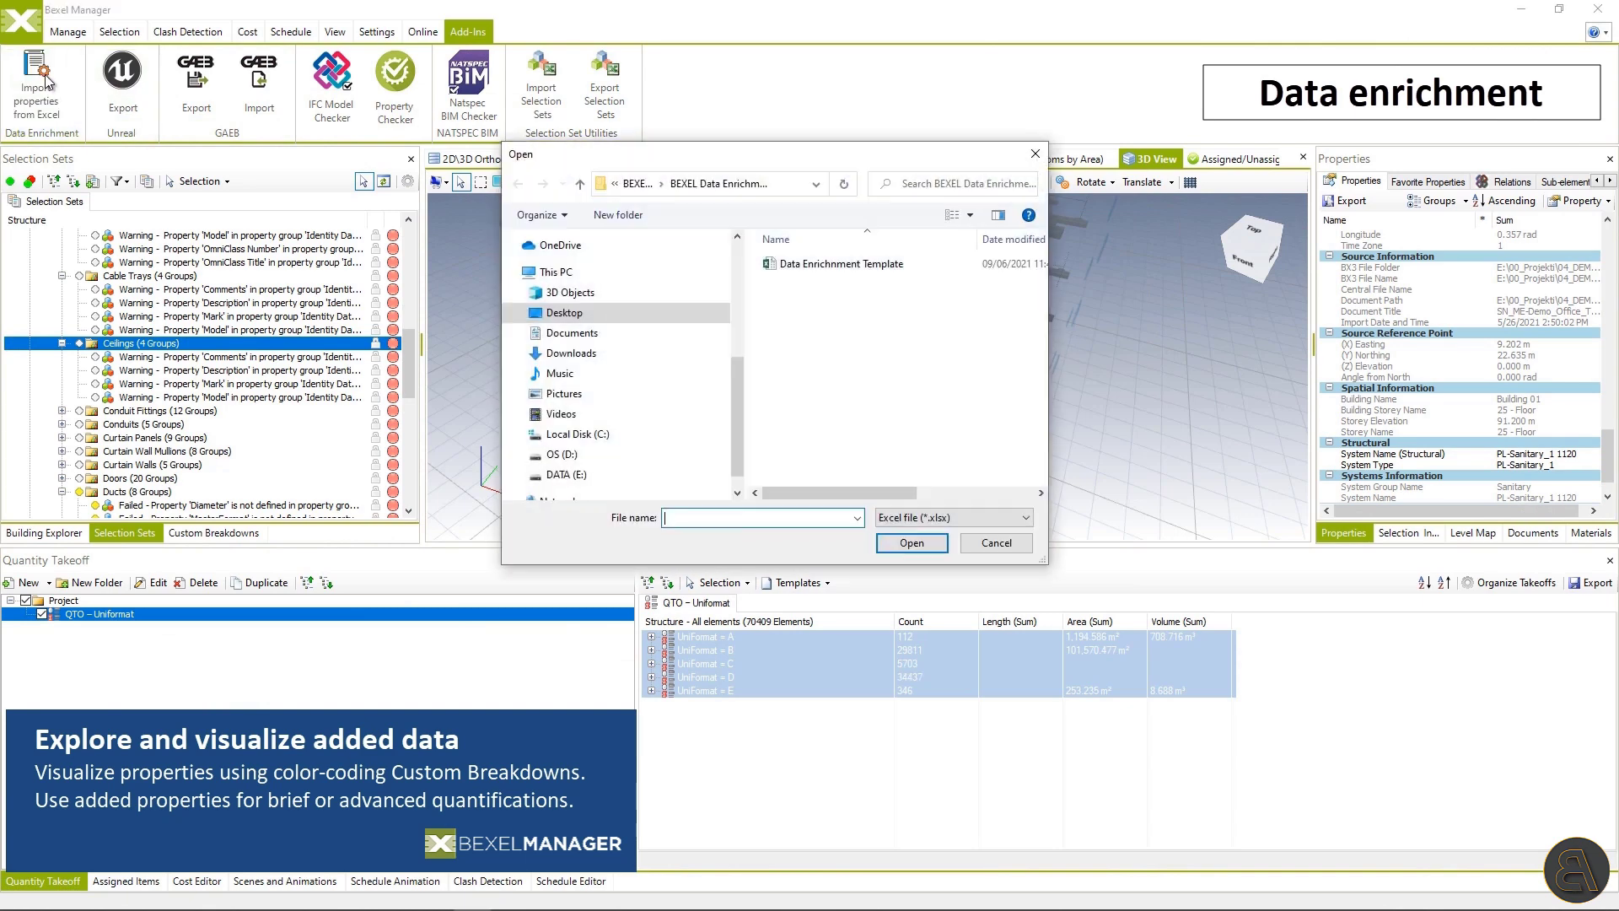
double_click(839, 265)
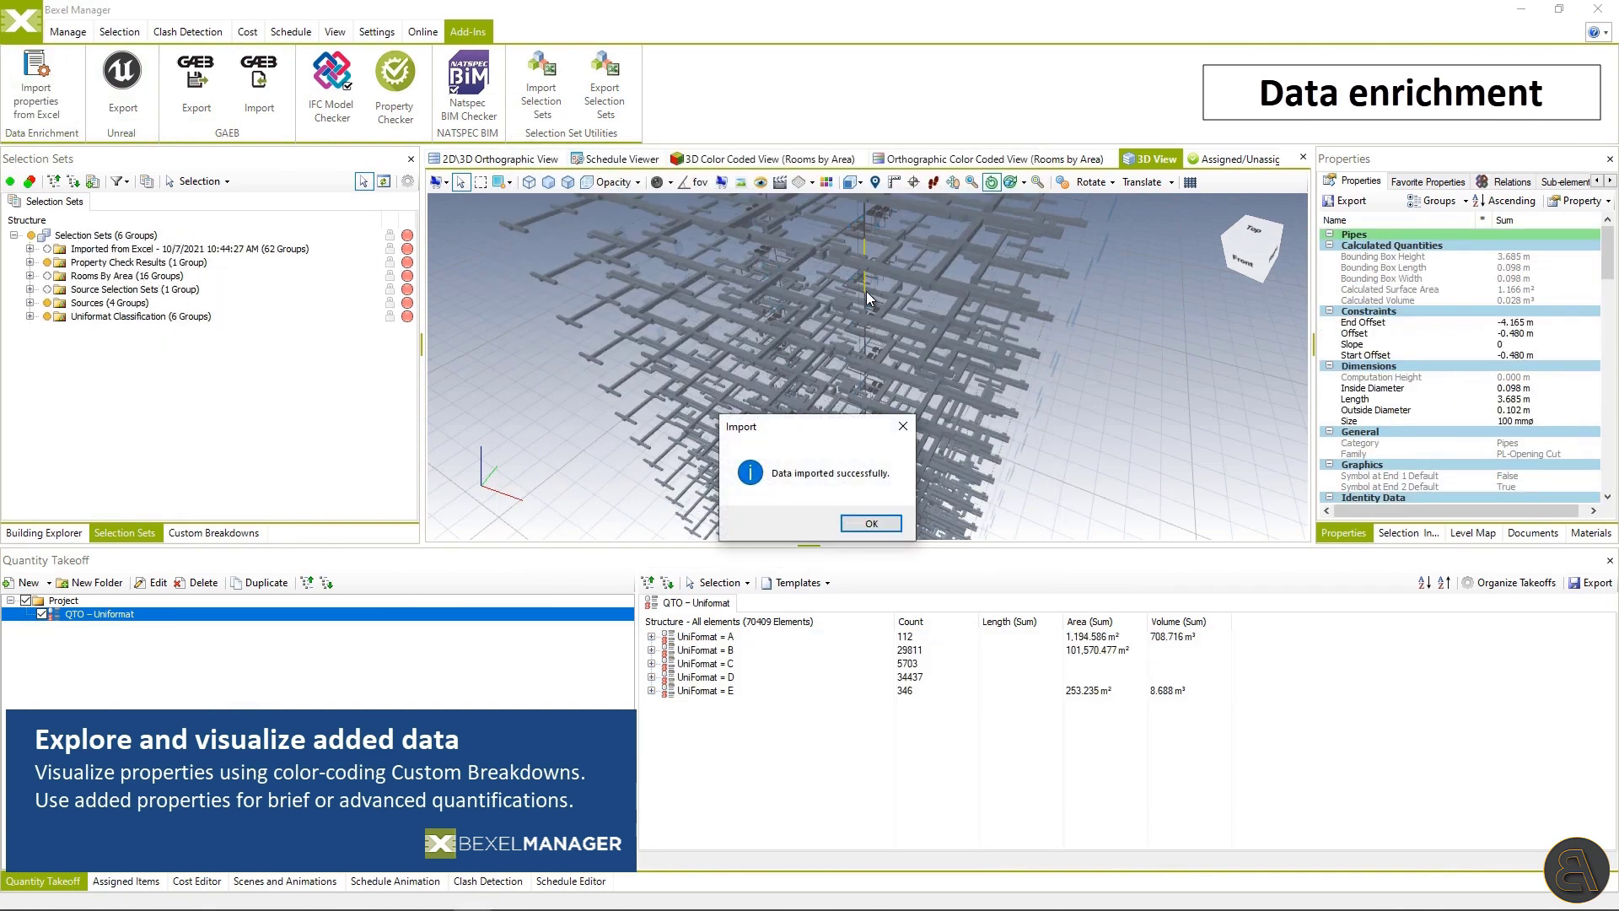
left_click(868, 522)
Expand the imported selection sets A1010130 through B2010142.
left_click(46, 262)
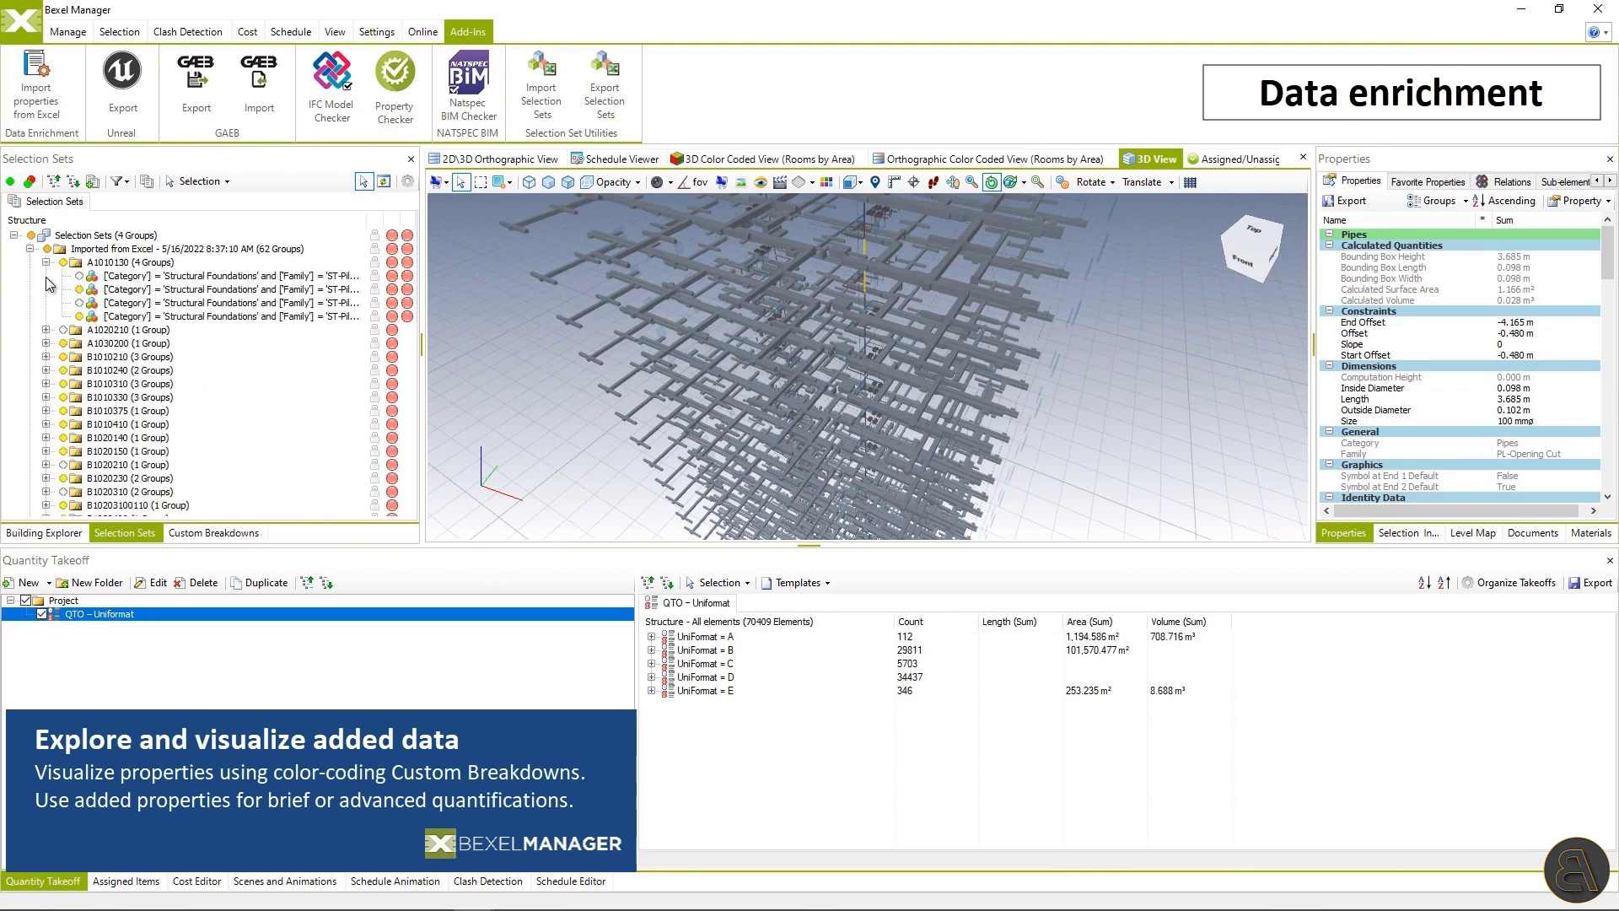
left_click(46, 343)
left_click(46, 383)
left_click(47, 424)
left_click(47, 478)
scroll(47, 498, "down", 1)
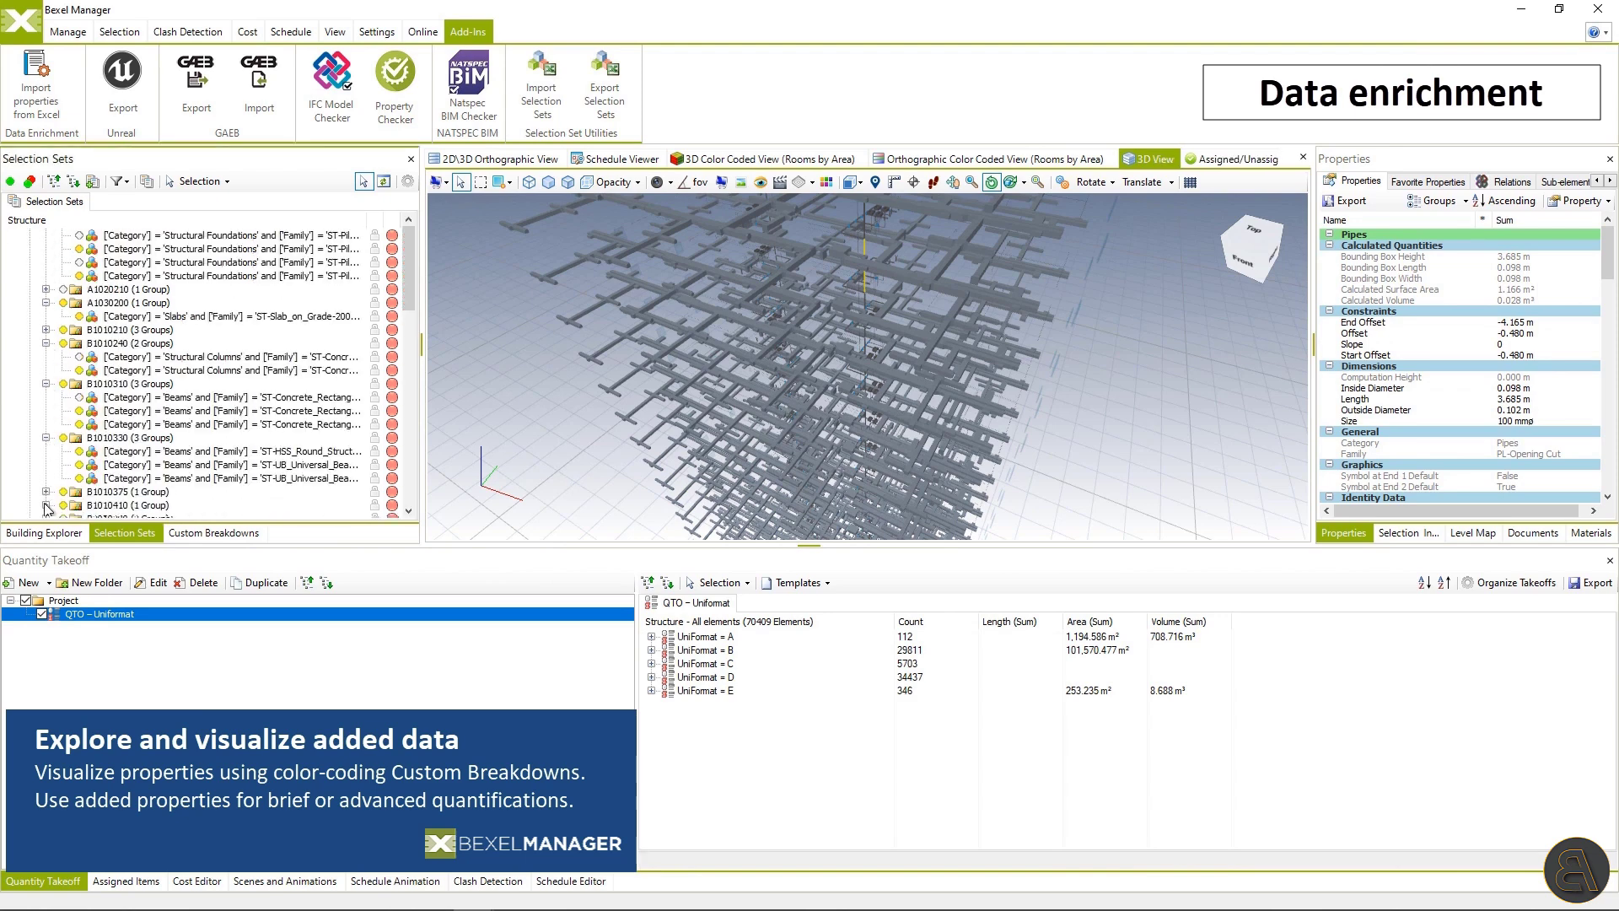
left_click(46, 505)
scroll(48, 501, "down", 5)
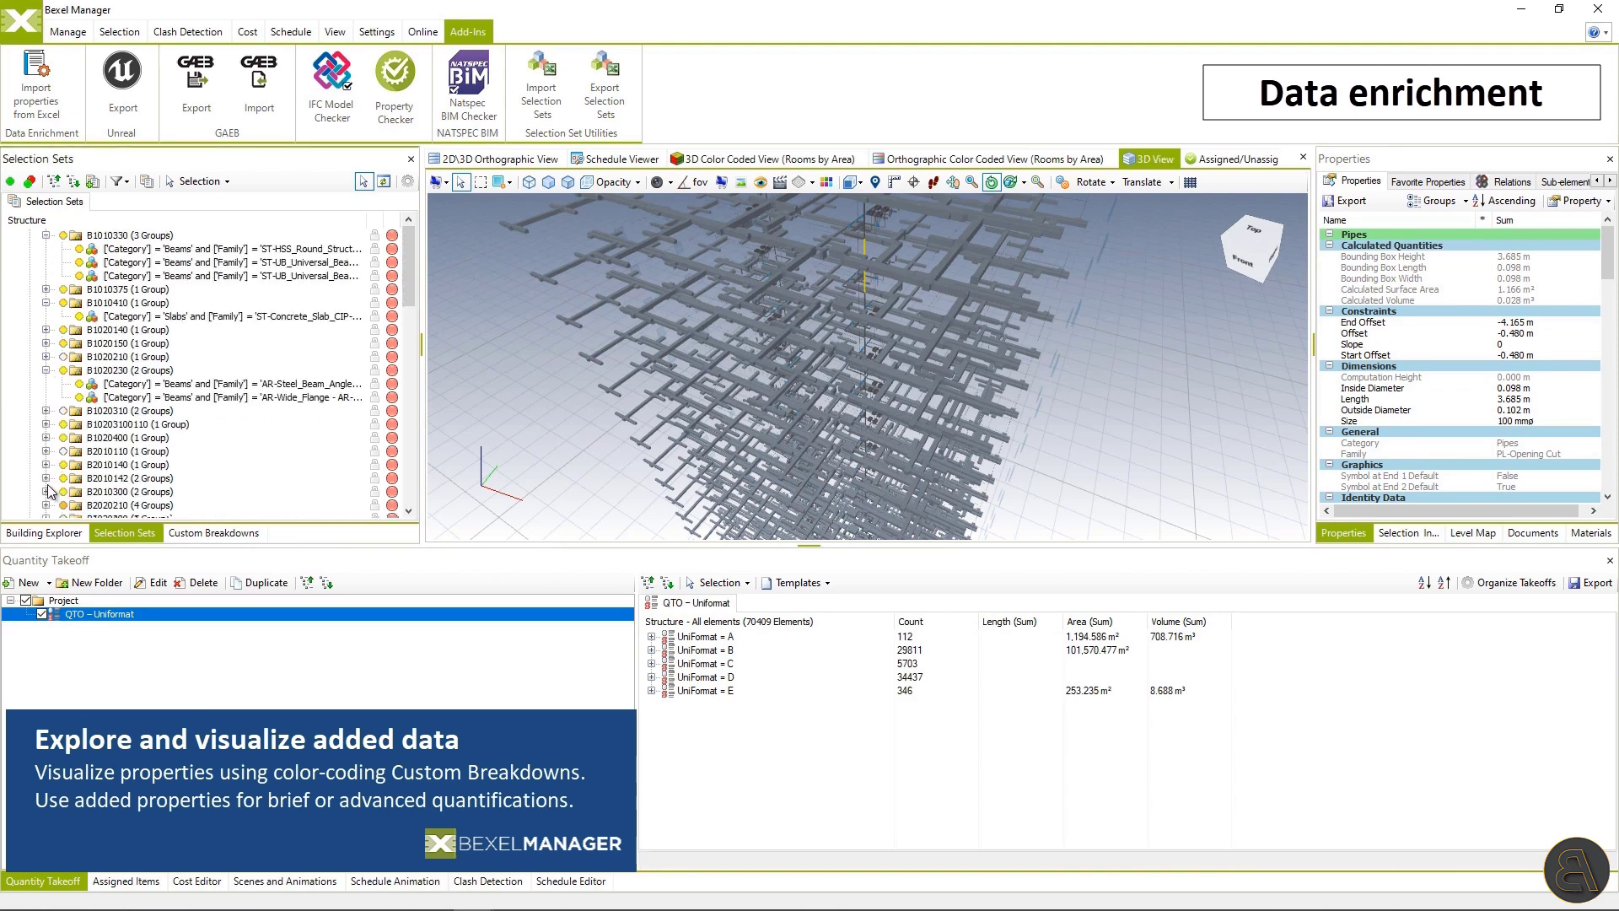
left_click(47, 478)
scroll(202, 371, "down", 2)
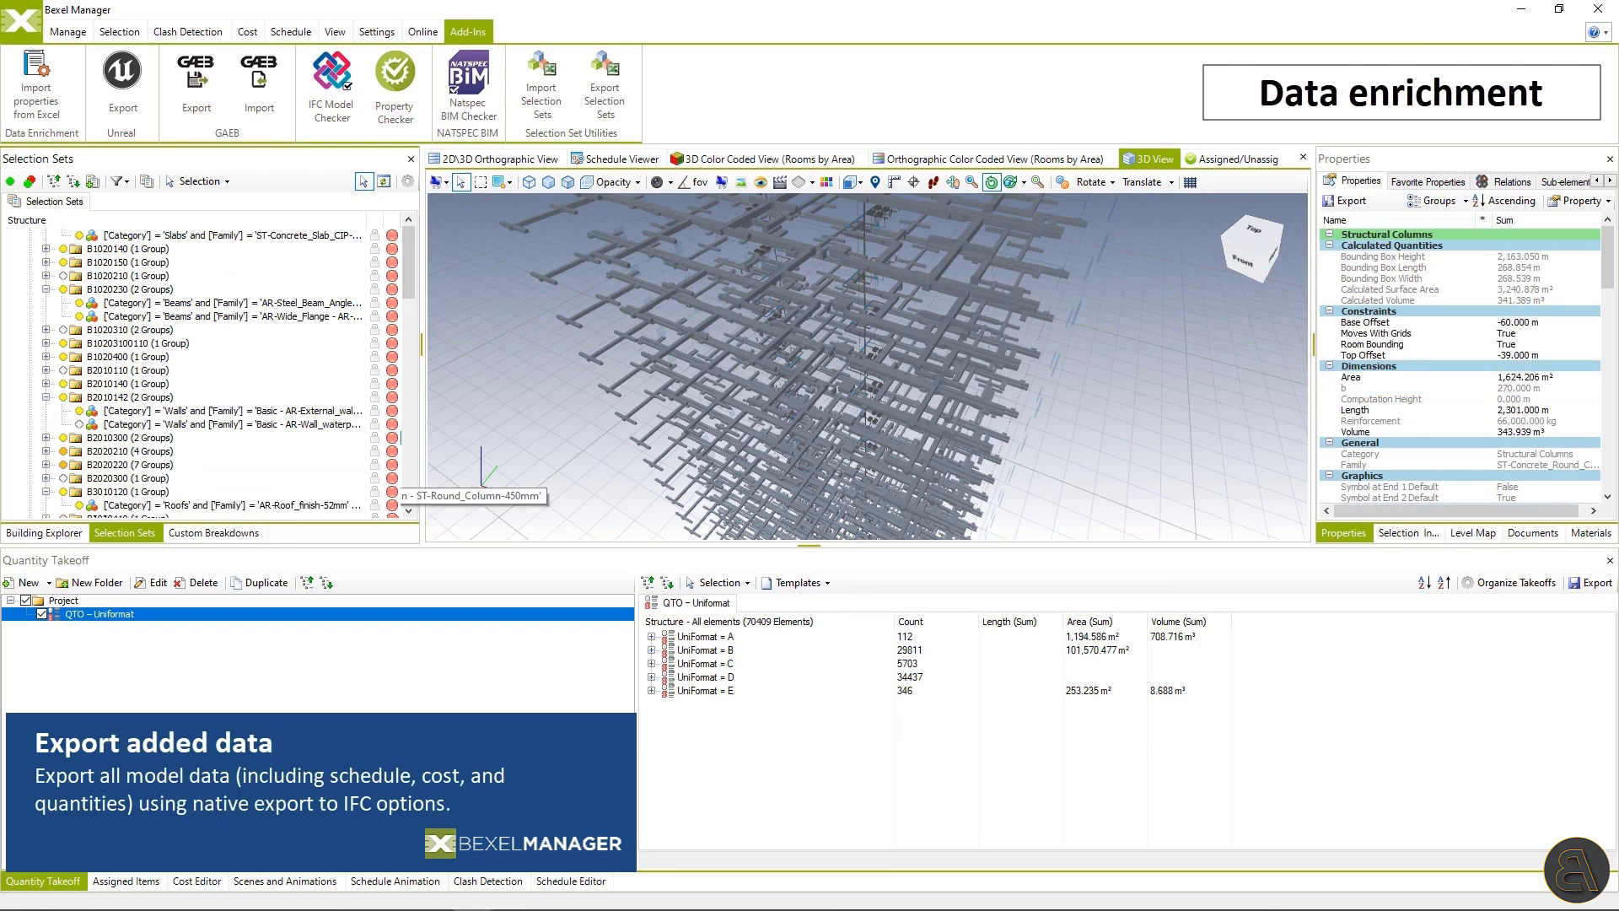
scroll(202, 371, "down", 4)
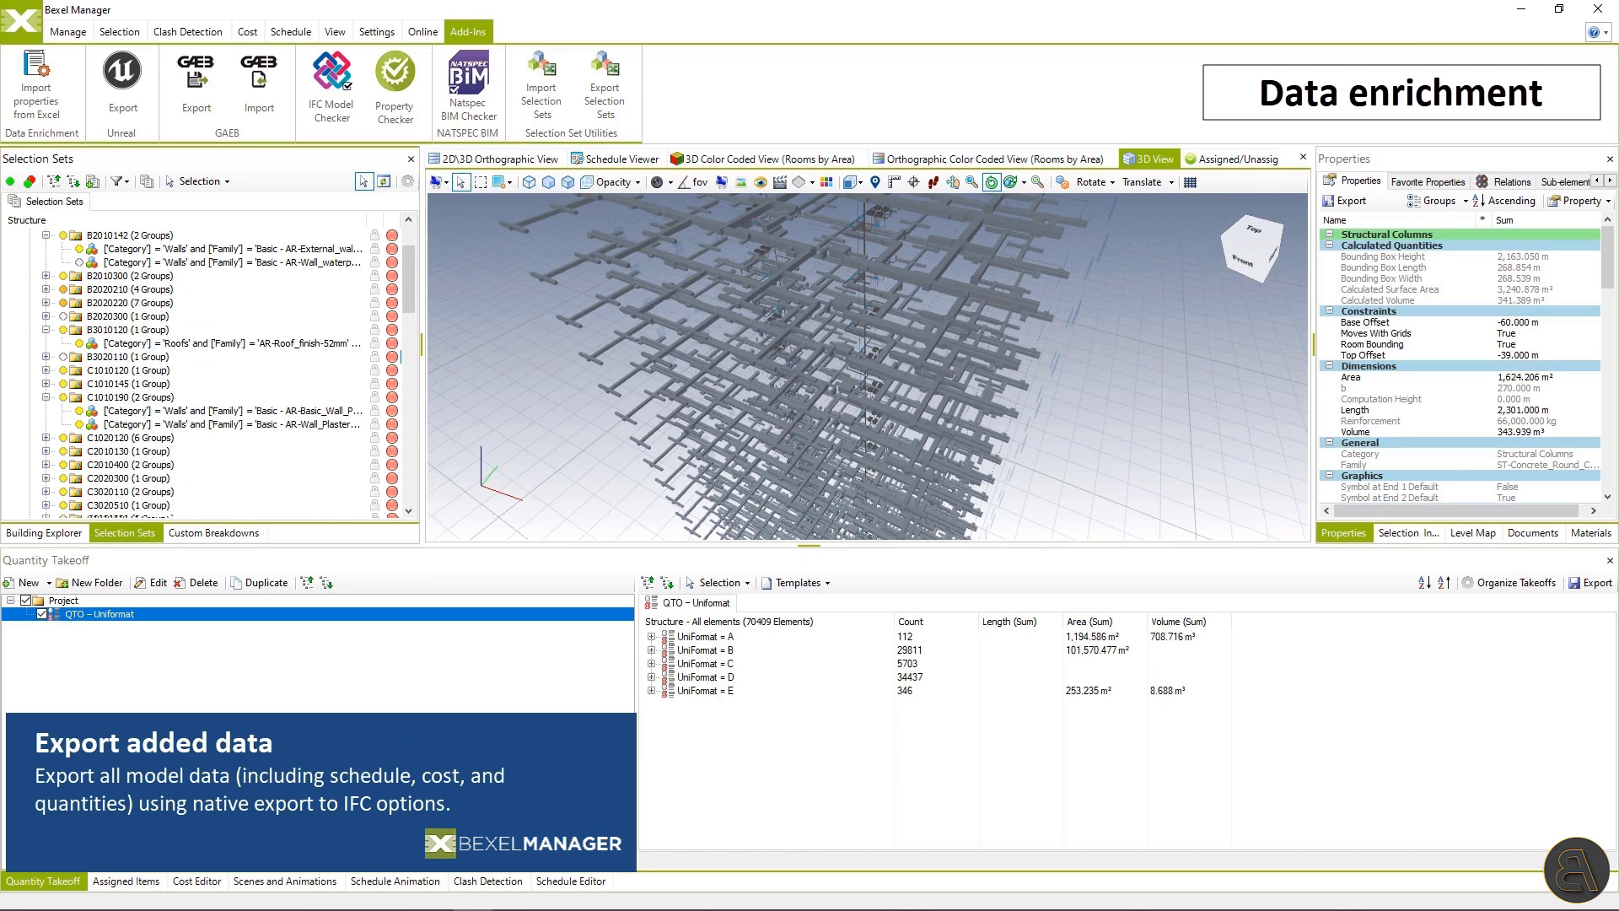
Select a vertical pipe to confirm its UniFormat D2020100, then a horizontal duct.
left_click(865, 268)
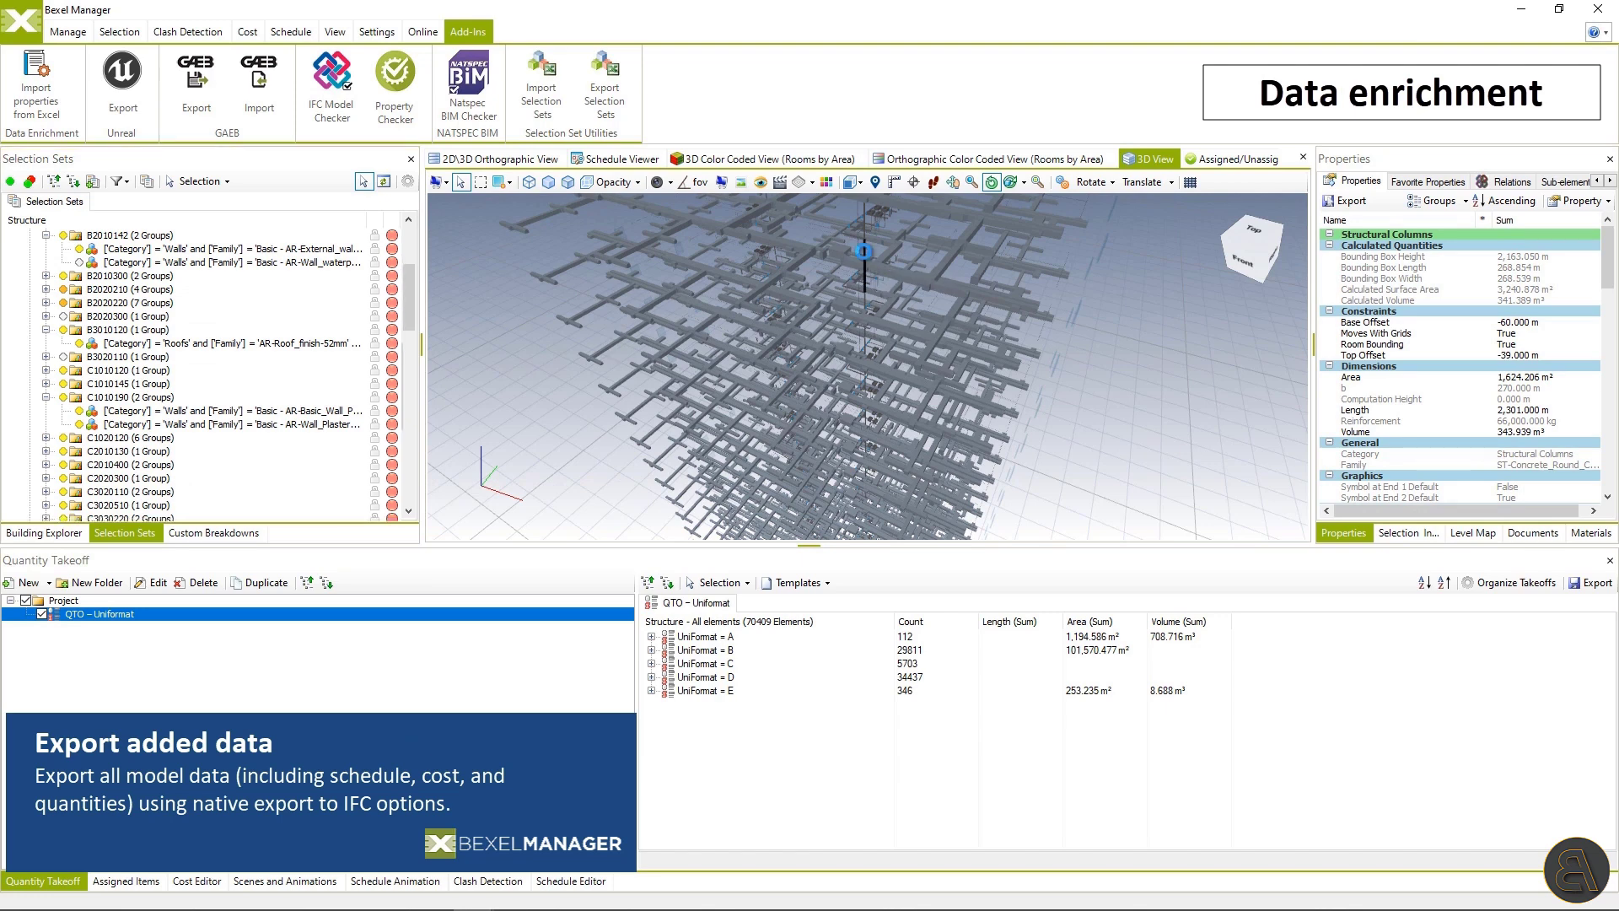
scroll(1484, 390, "down", 5)
scroll(1484, 386, "down", 5)
left_click(1466, 497)
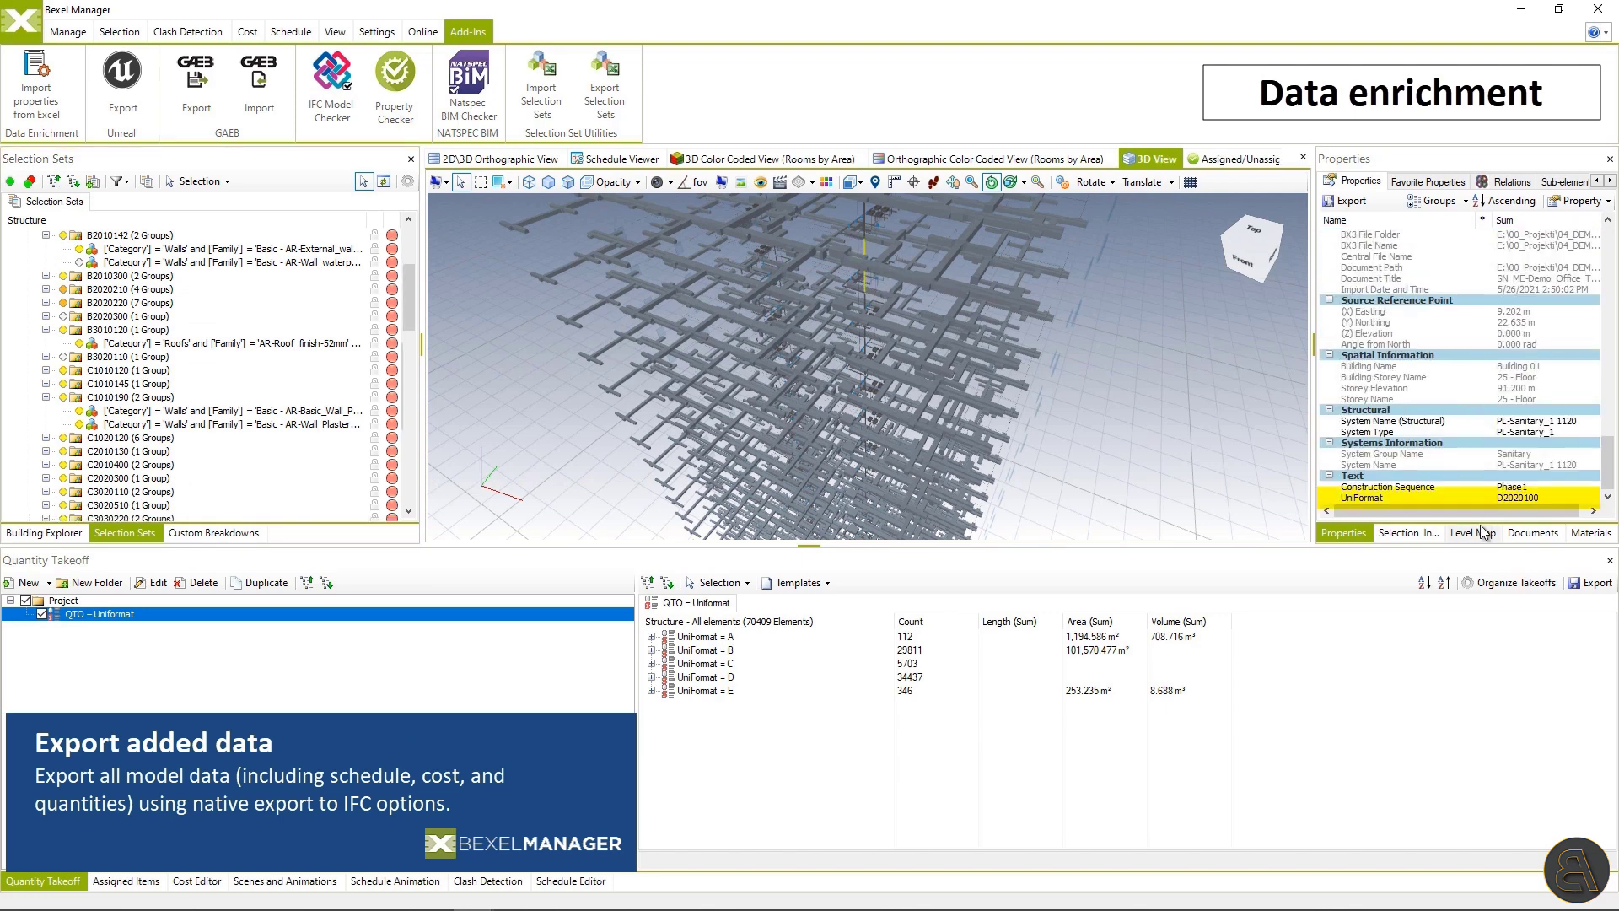
left_click(892, 374)
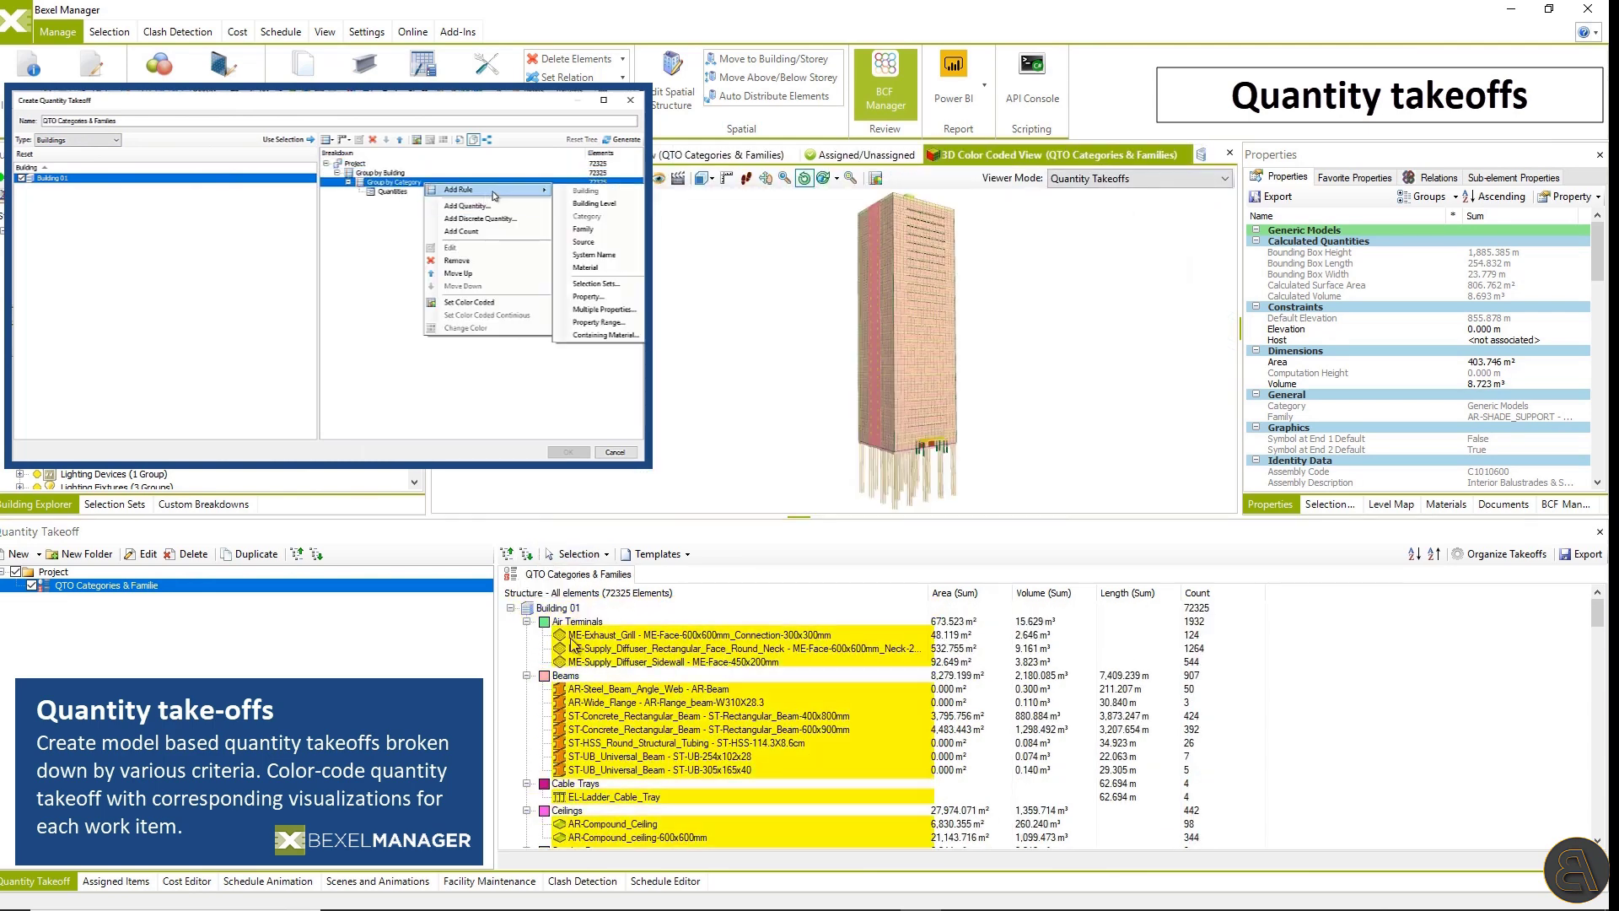
Collapse the takeoff to categories, isolate the Slabs, then select the Walls row.
left_click(507, 554)
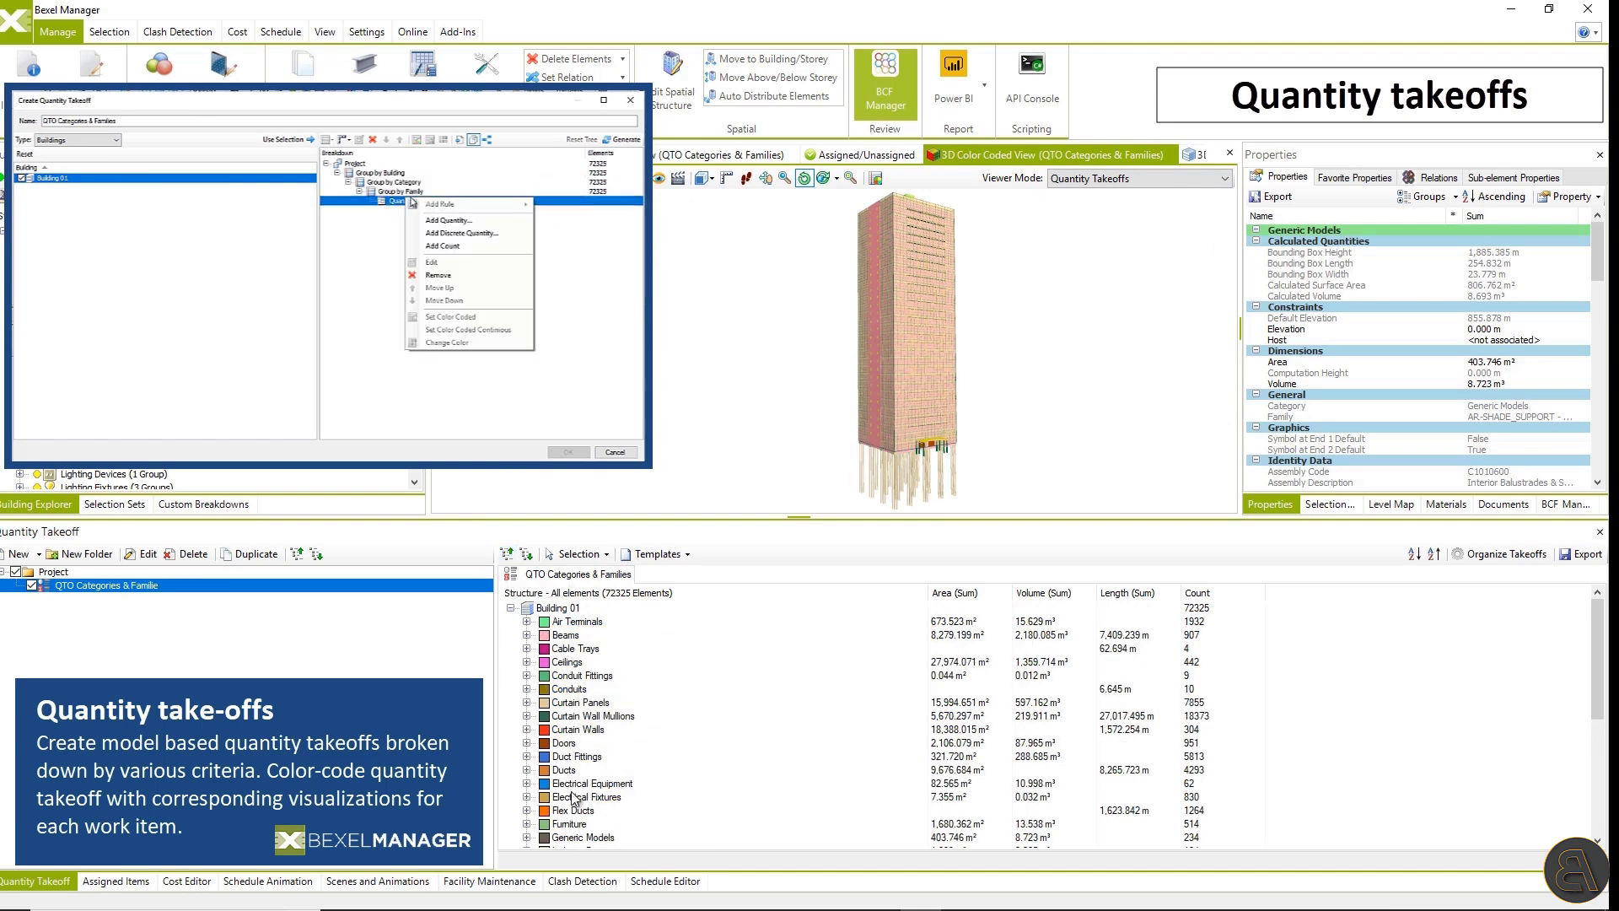
scroll(595, 801, "down", 6)
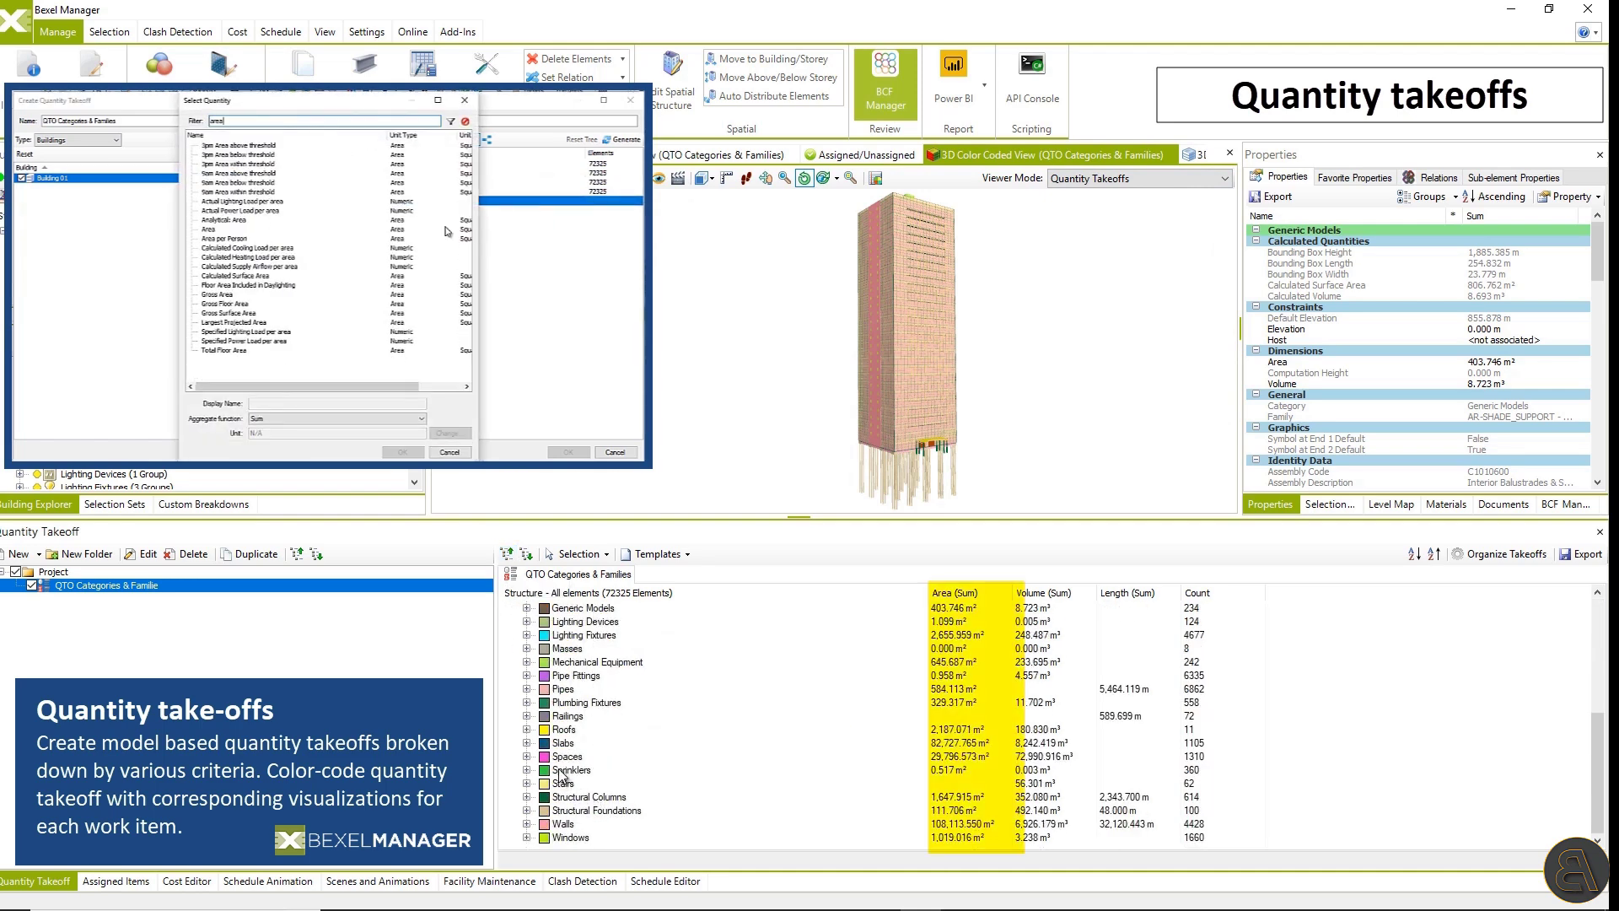
left_click(563, 742)
right_click(784, 390)
mouse_move(944, 489)
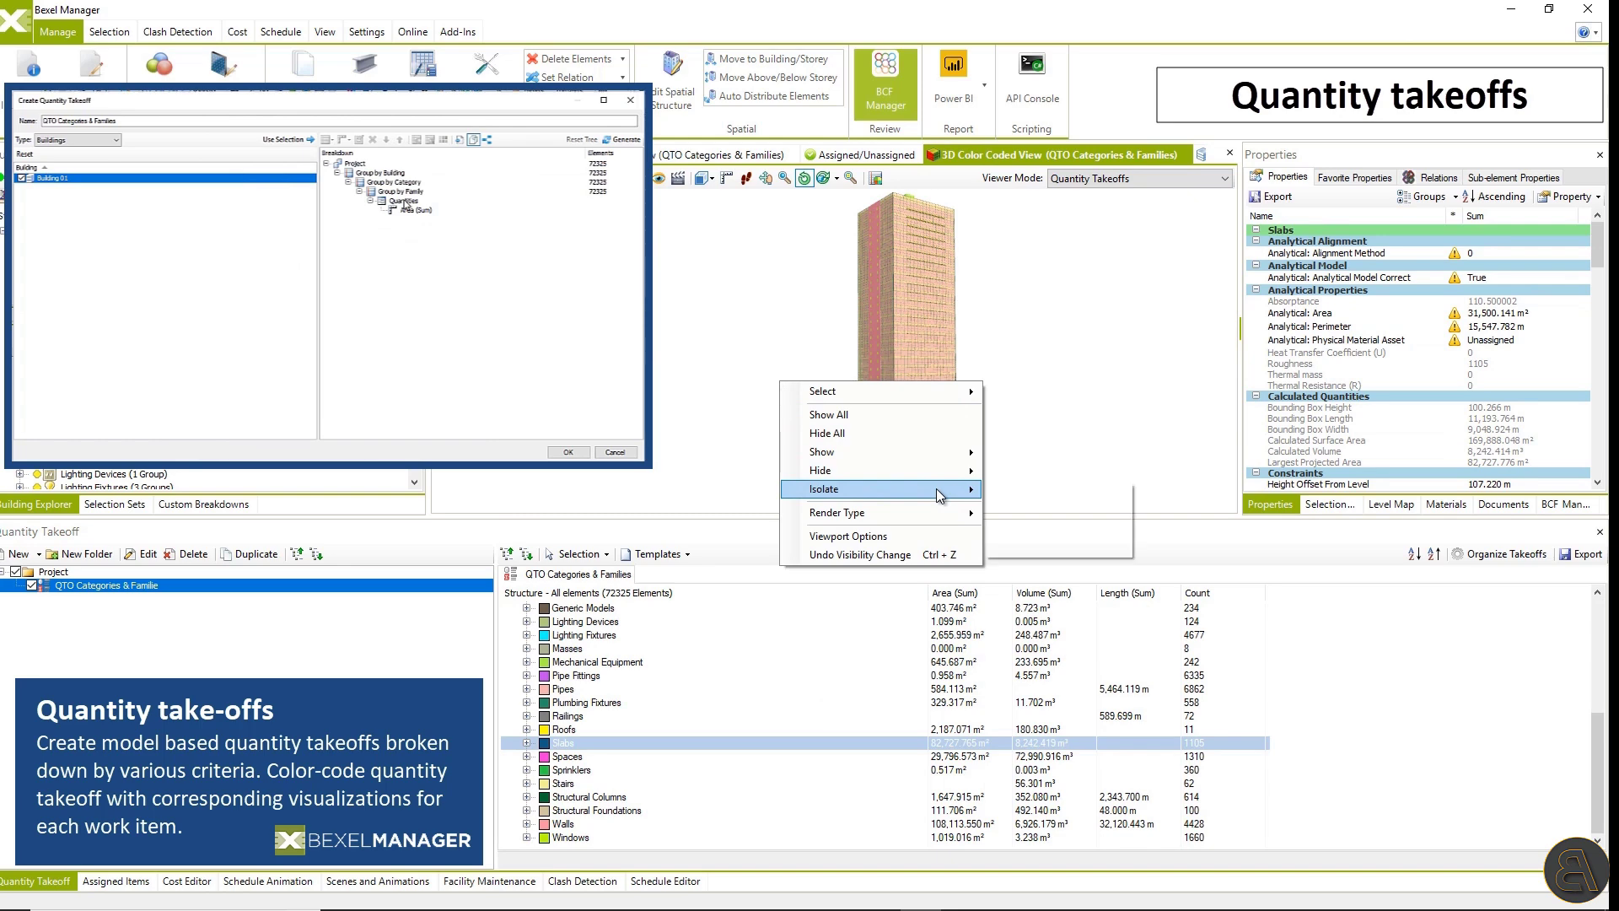
left_click(1038, 496)
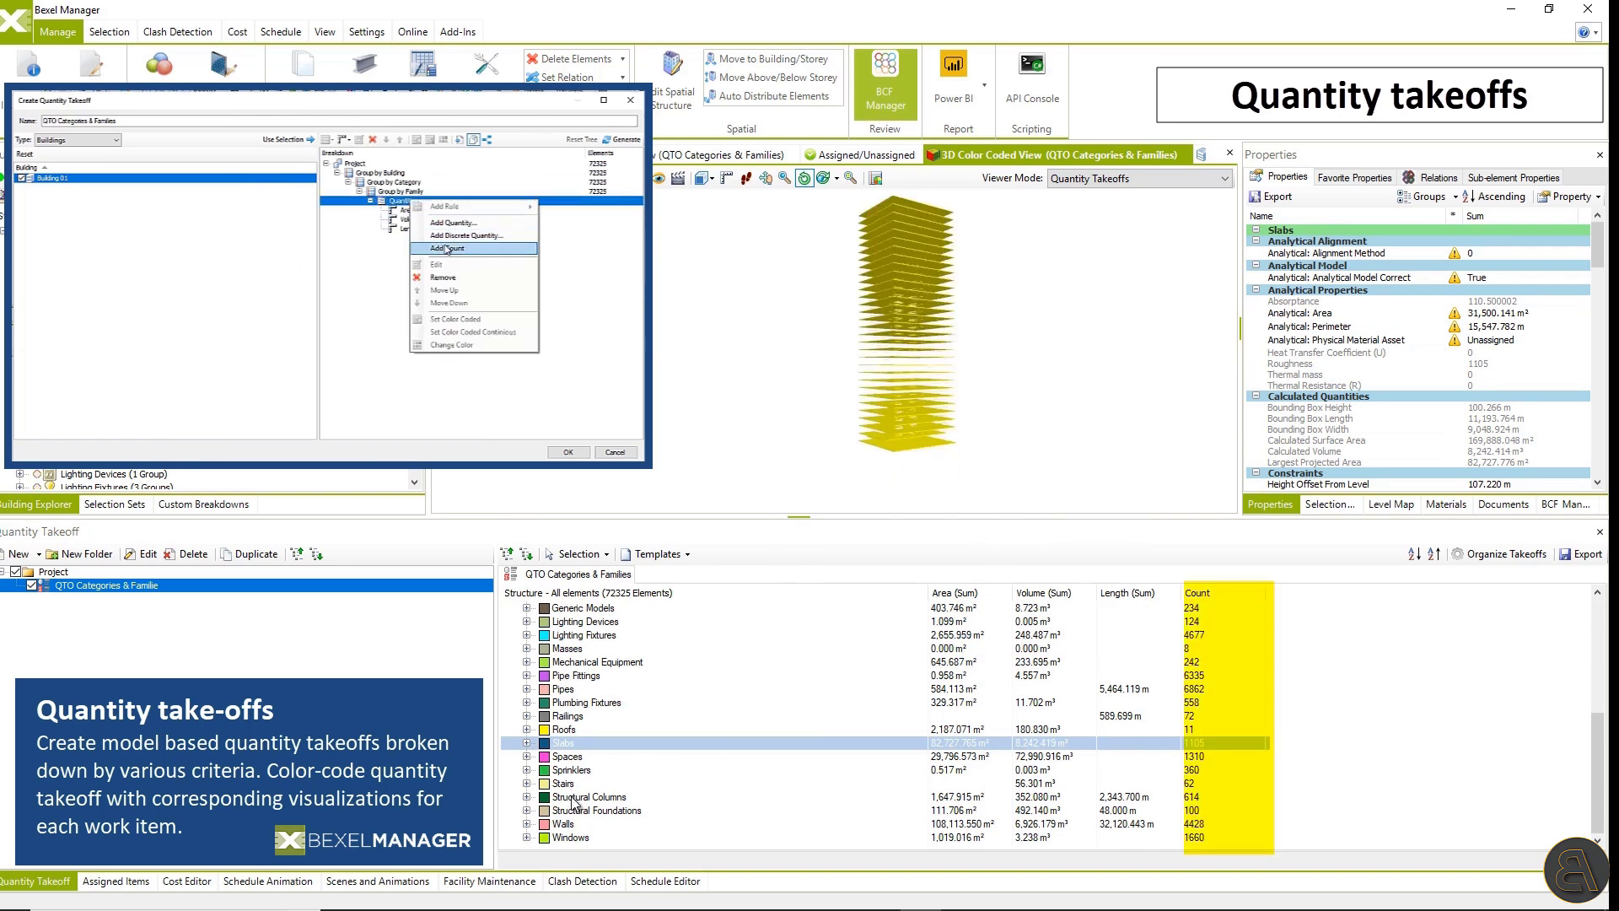
left_click(563, 823)
right_click(793, 418)
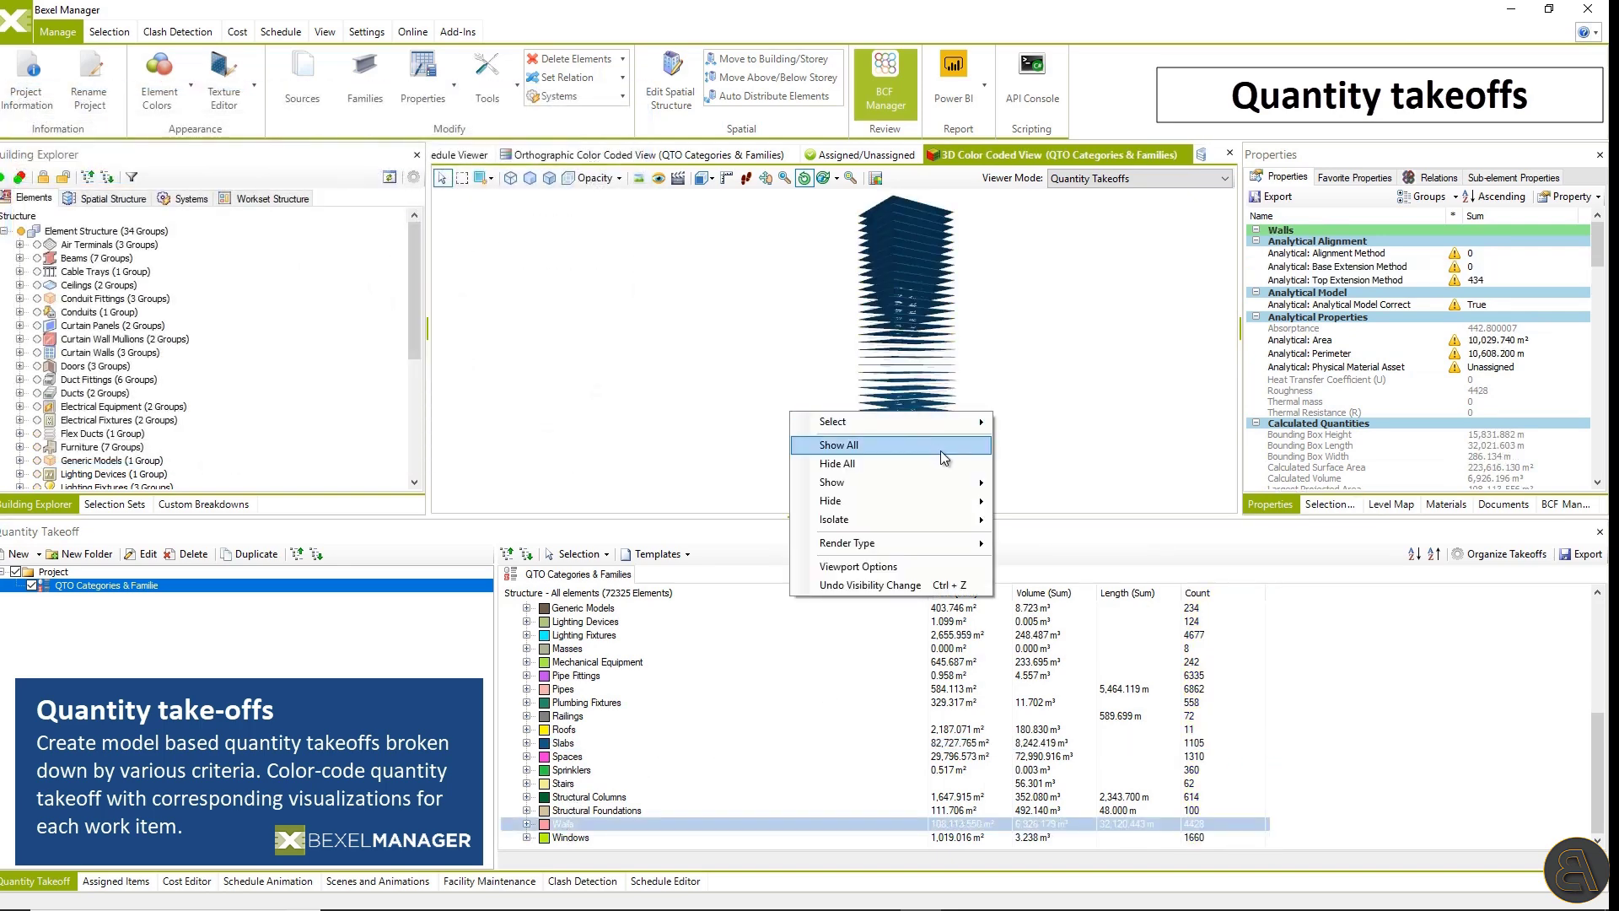
Isolate the walls, then hide the UniFormat A and B elements.
left_click(1049, 485)
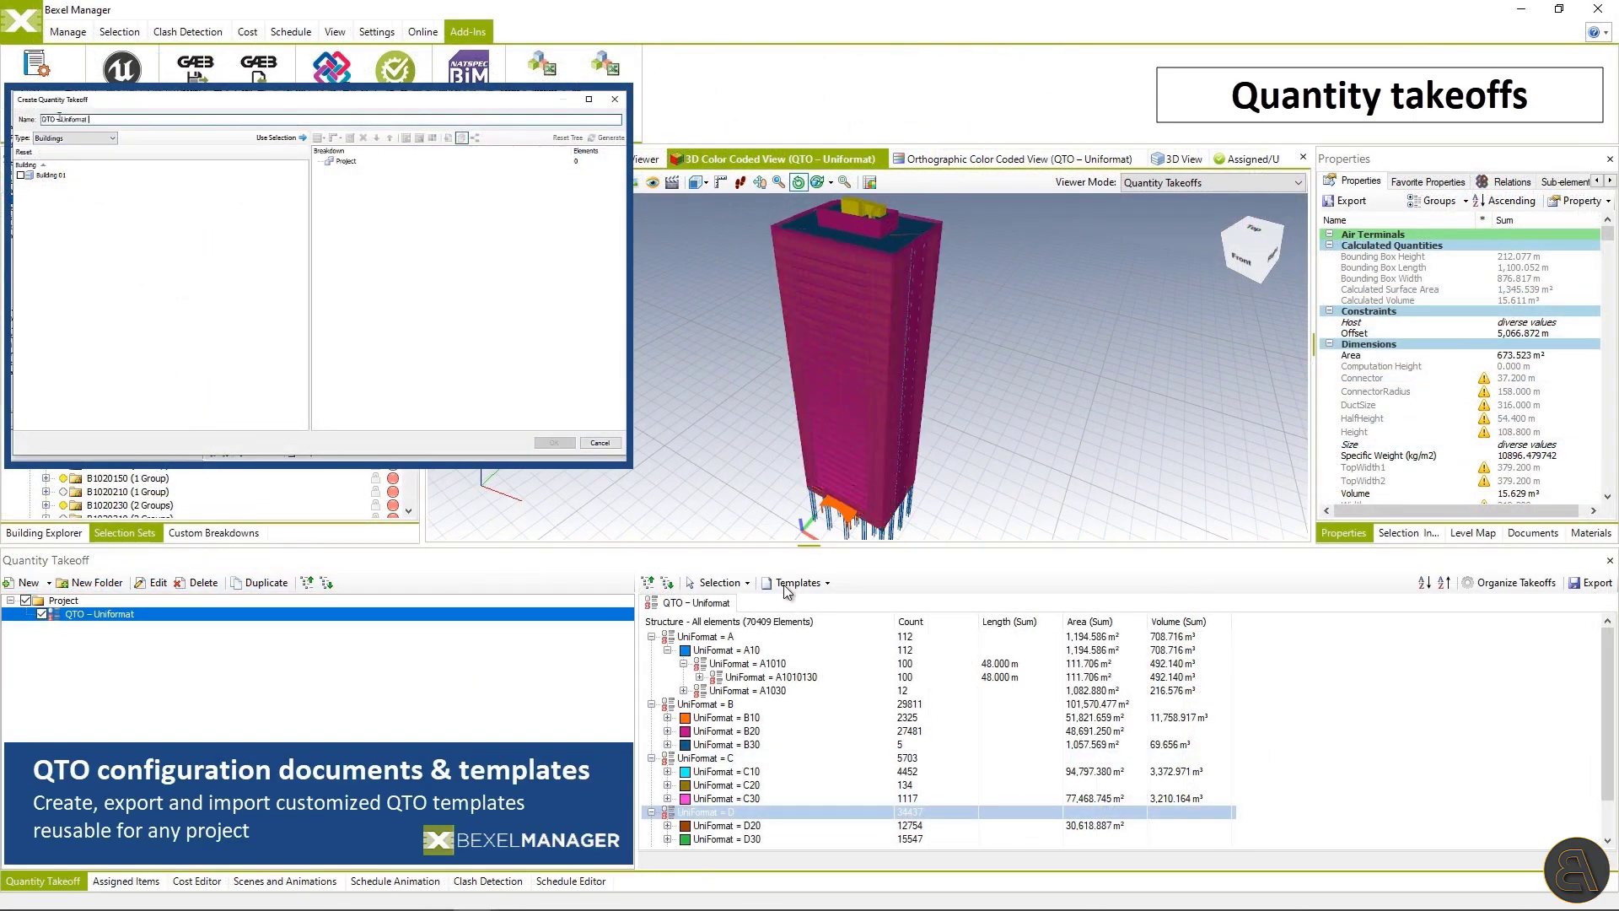
left_click(715, 636)
left_click(705, 704, "shift")
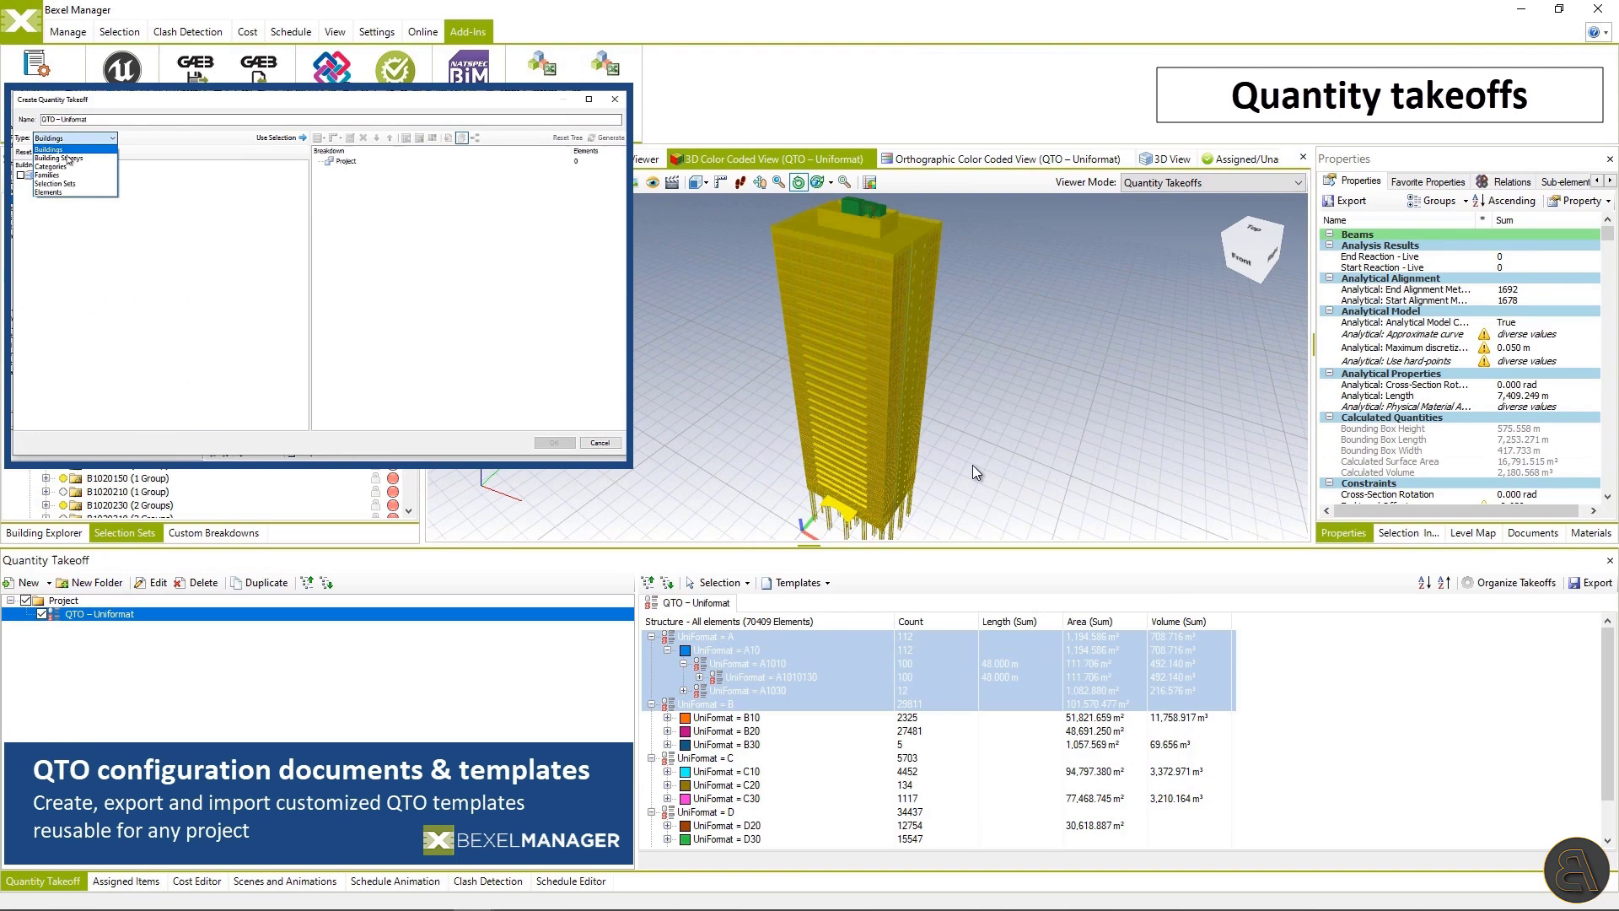
right_click(973, 413)
mouse_move(1012, 499)
left_click(1231, 520)
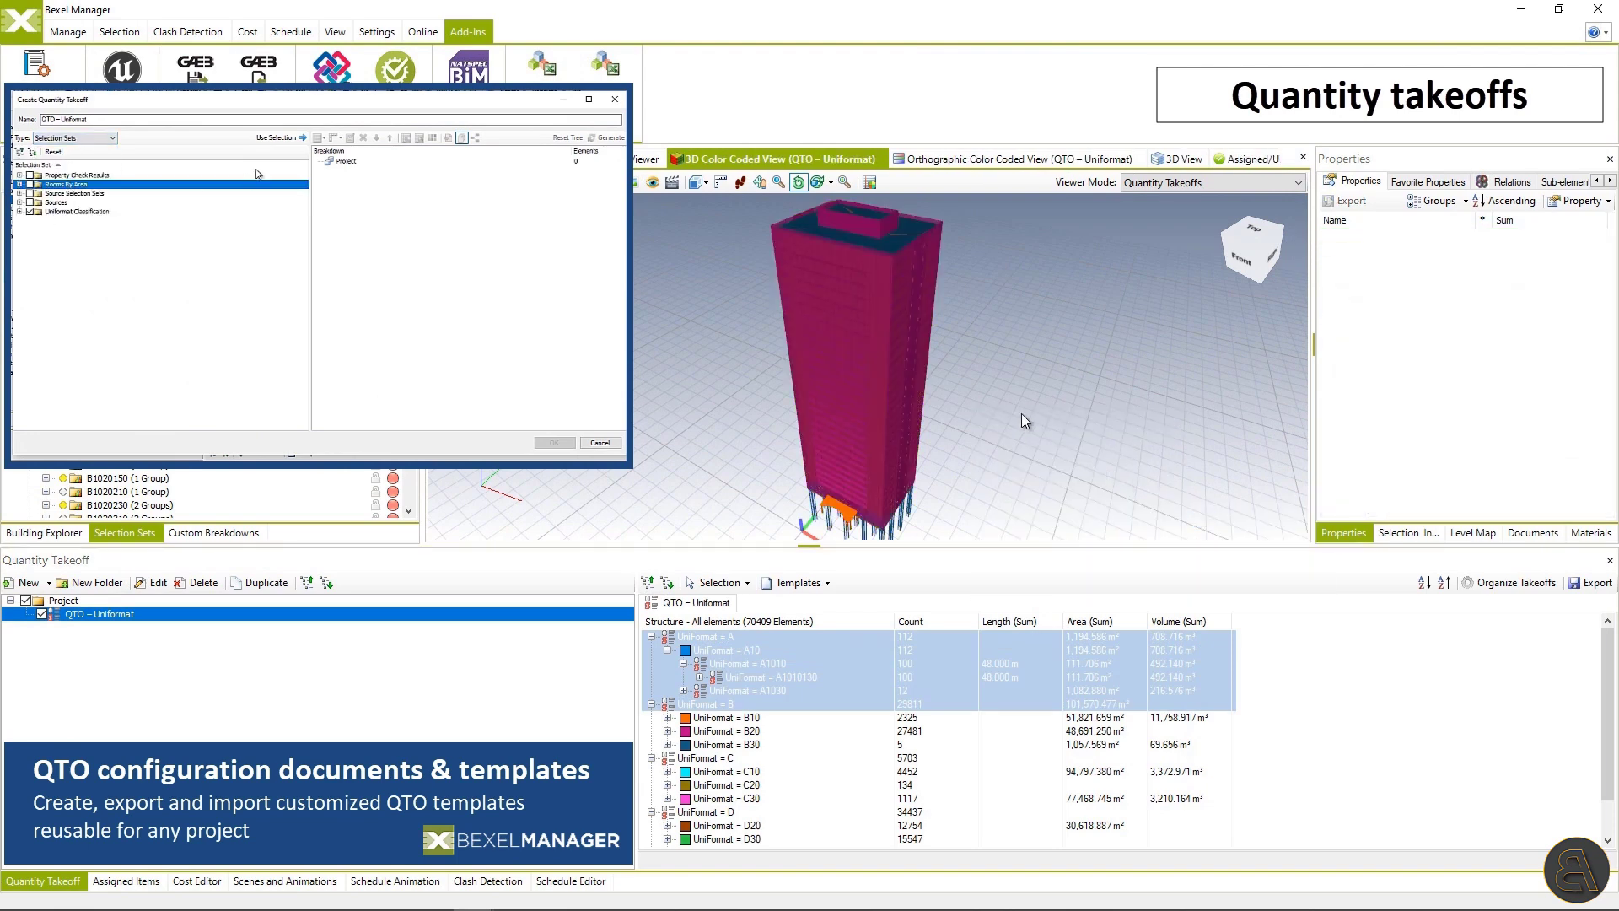
Isolate the UniFormat C10–C30 groups in the 3D view.
left_click(690, 718)
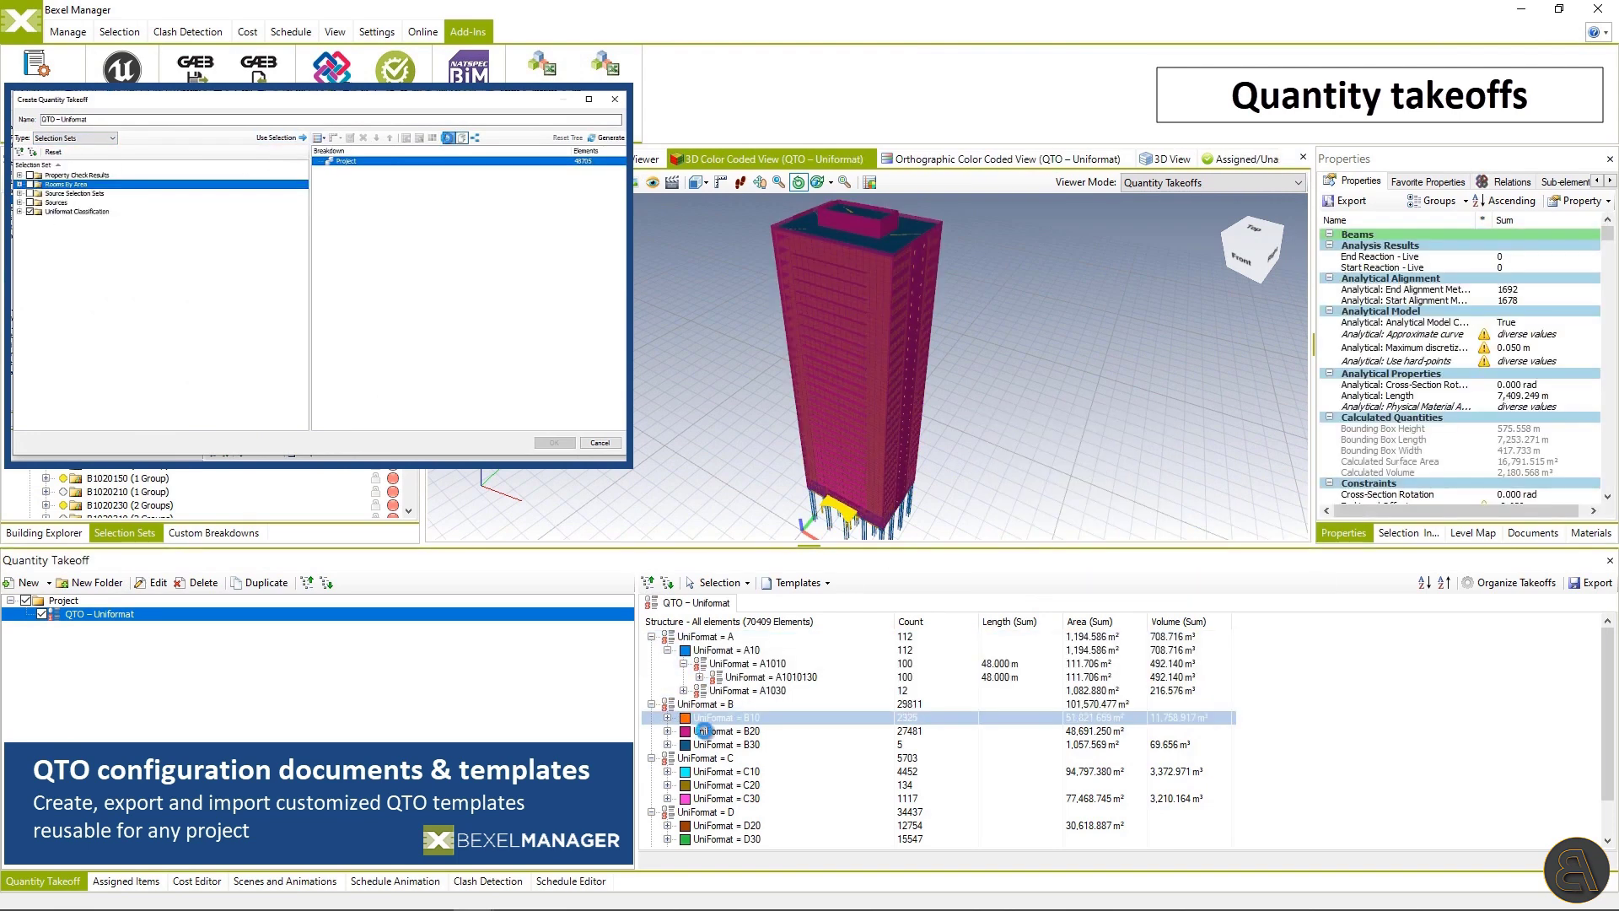
left_click(707, 746)
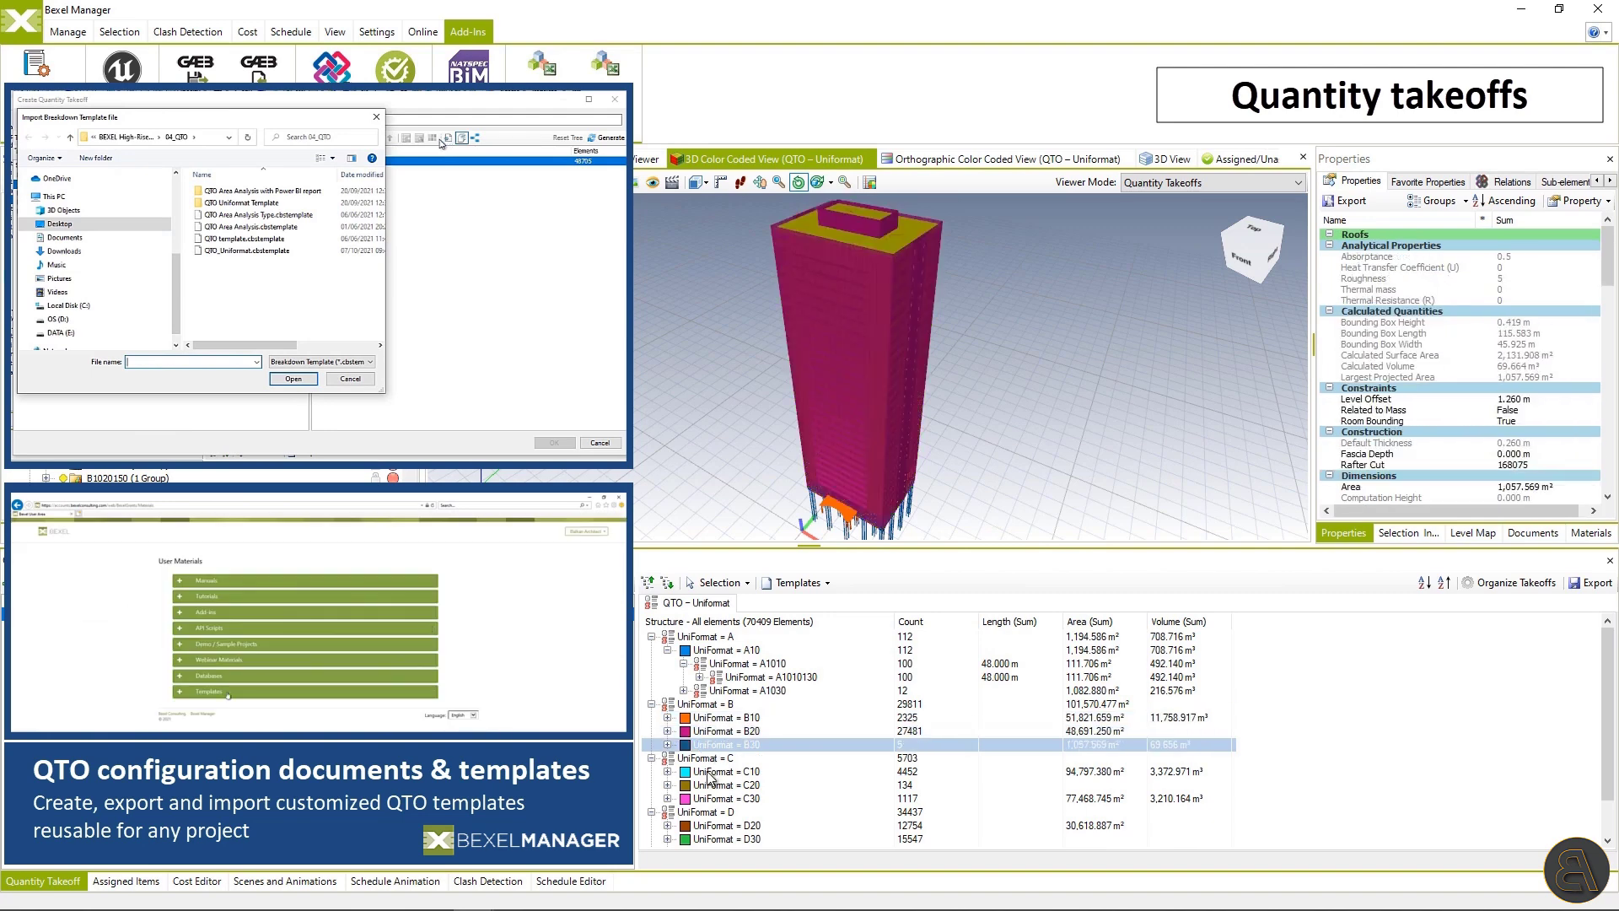
left_click(710, 772)
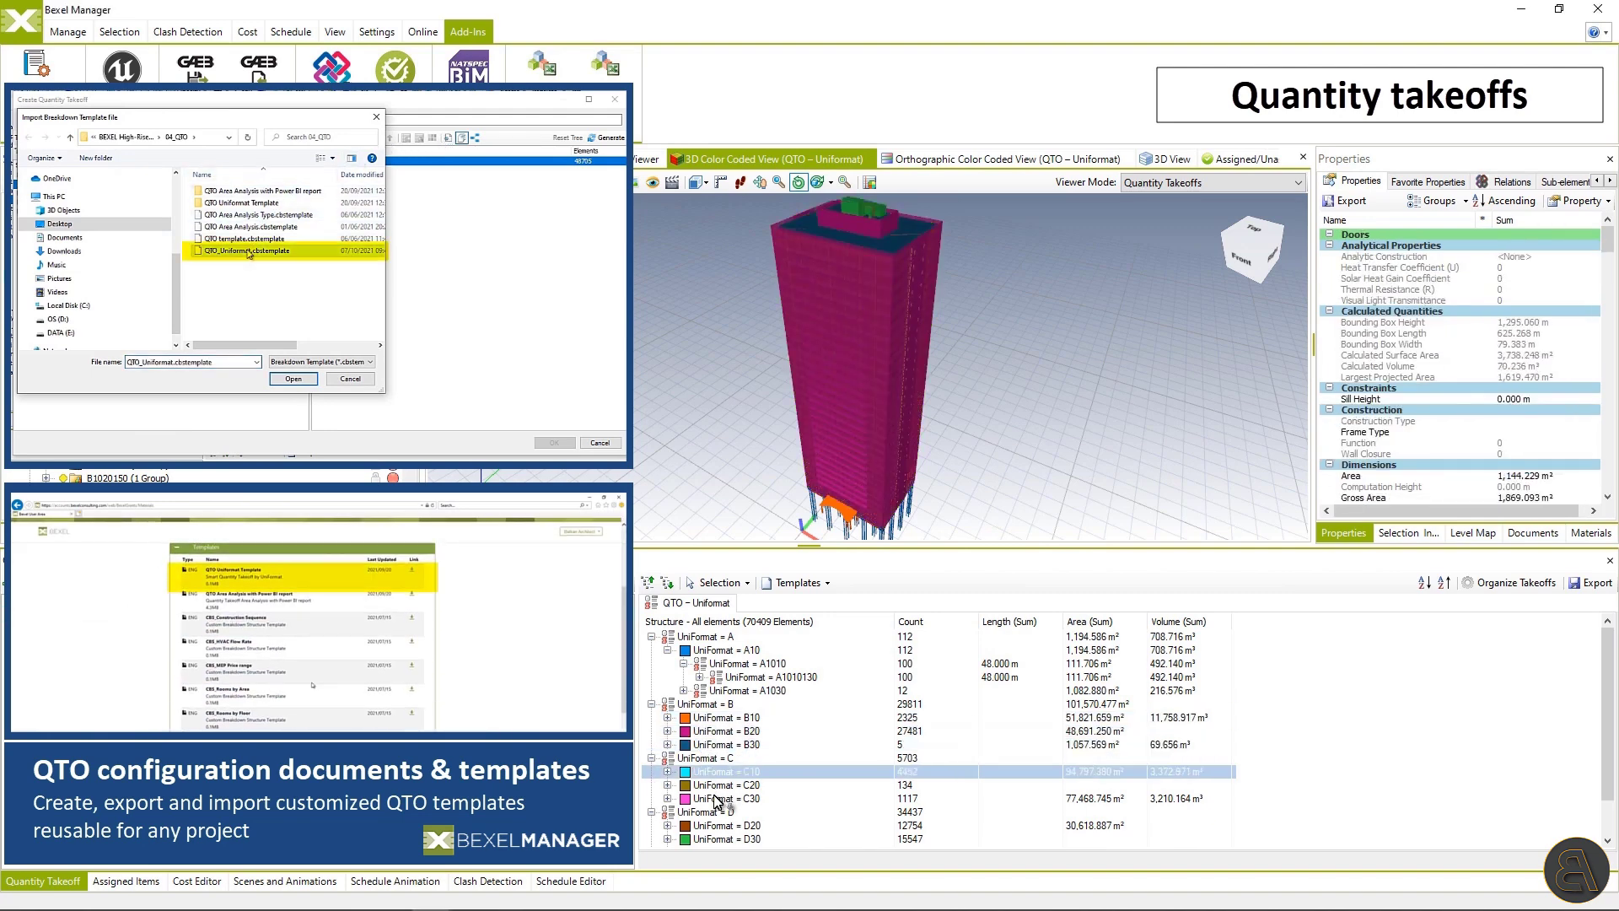
left_click(711, 798, "shift")
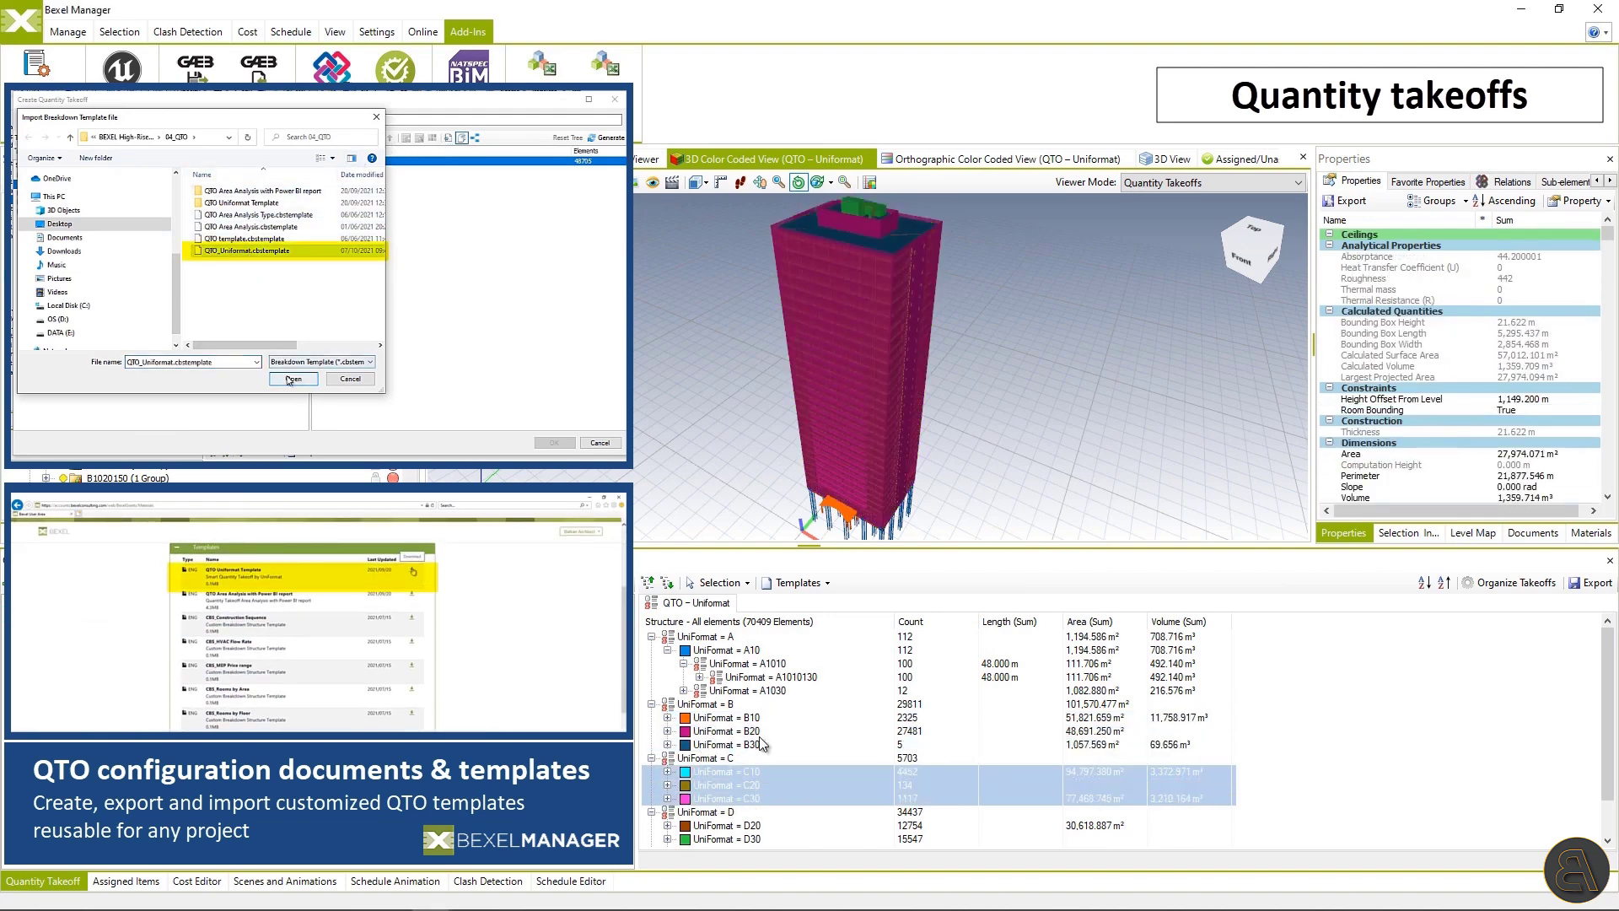
right_click(954, 406)
mouse_move(1150, 516)
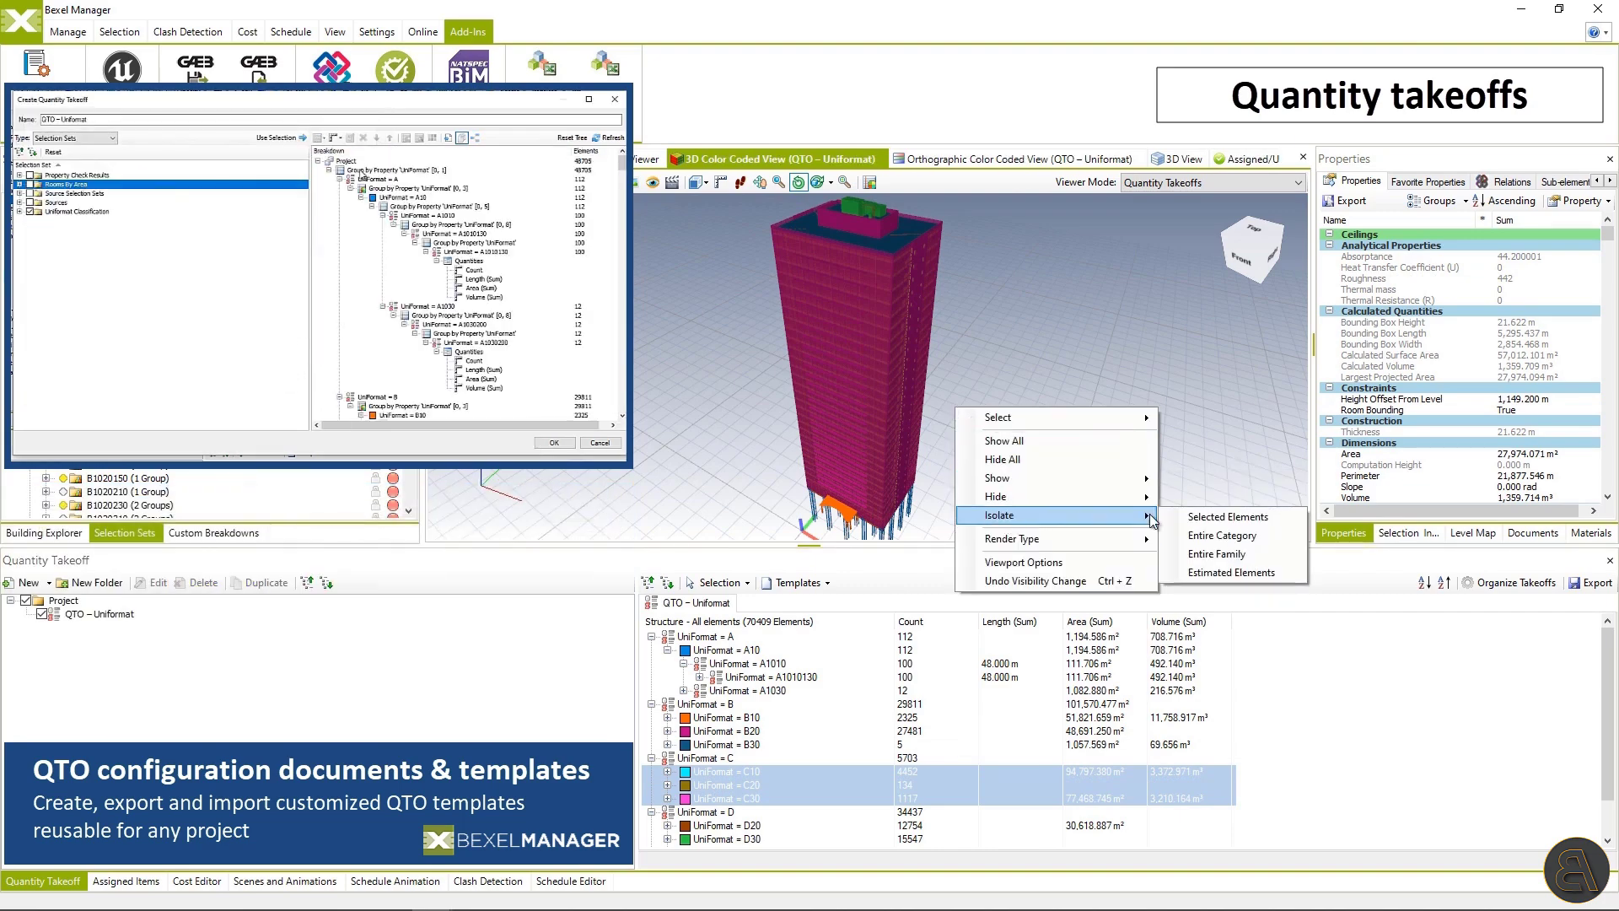
left_click(1218, 516)
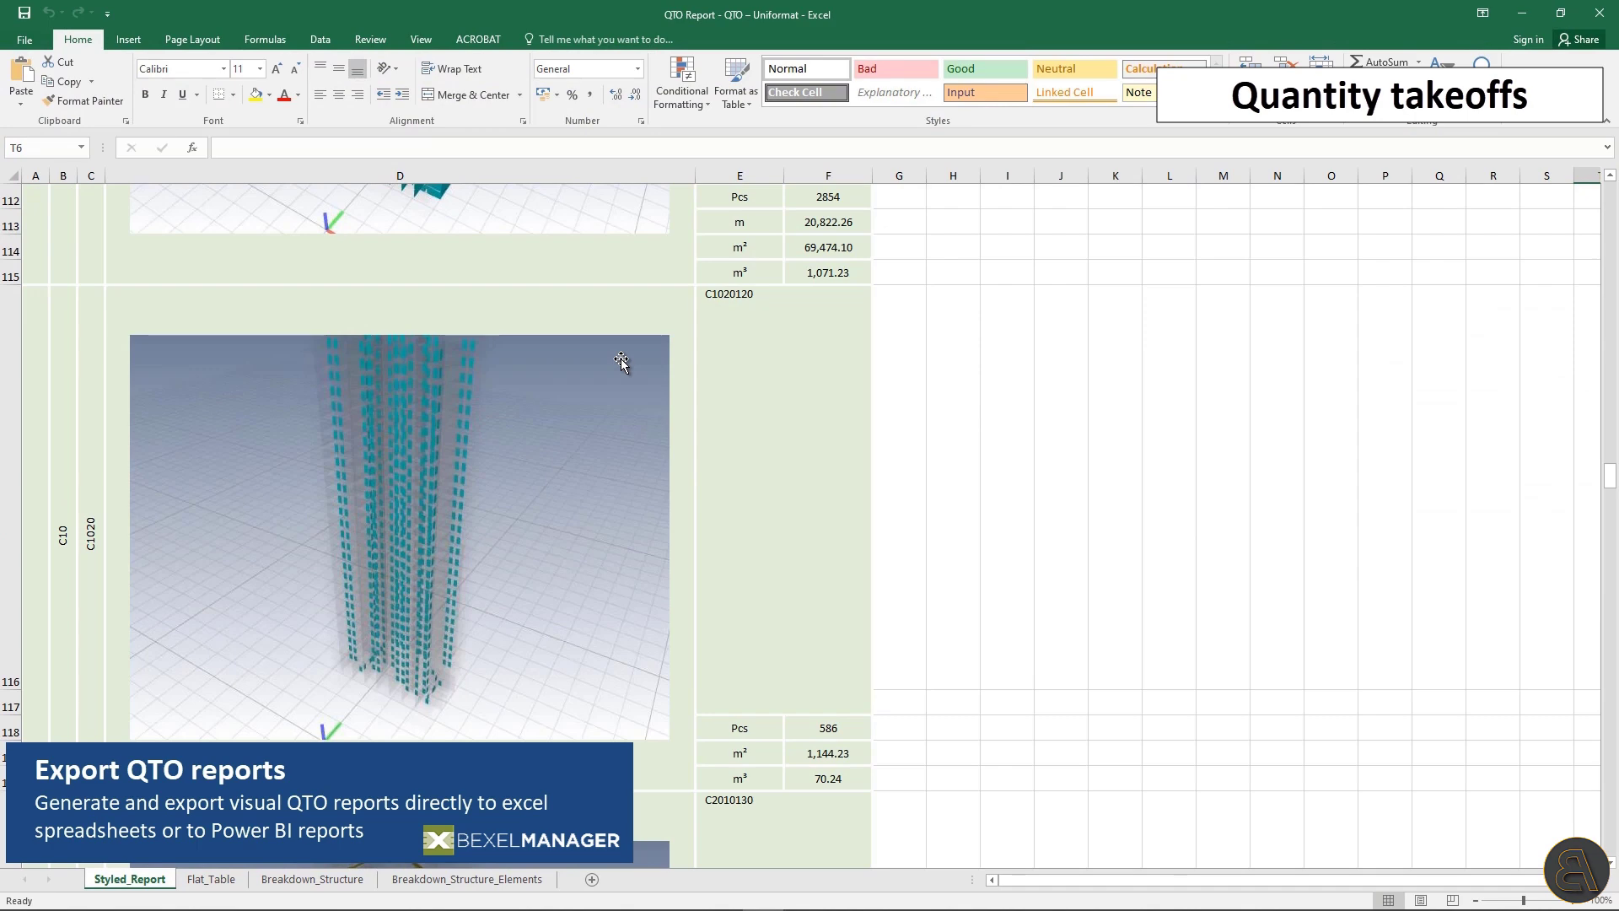
Scroll Styled_Report, then view Flat_Table and the Breakdown_Structure UniFormat = B row.
scroll(620, 362, "down", 2)
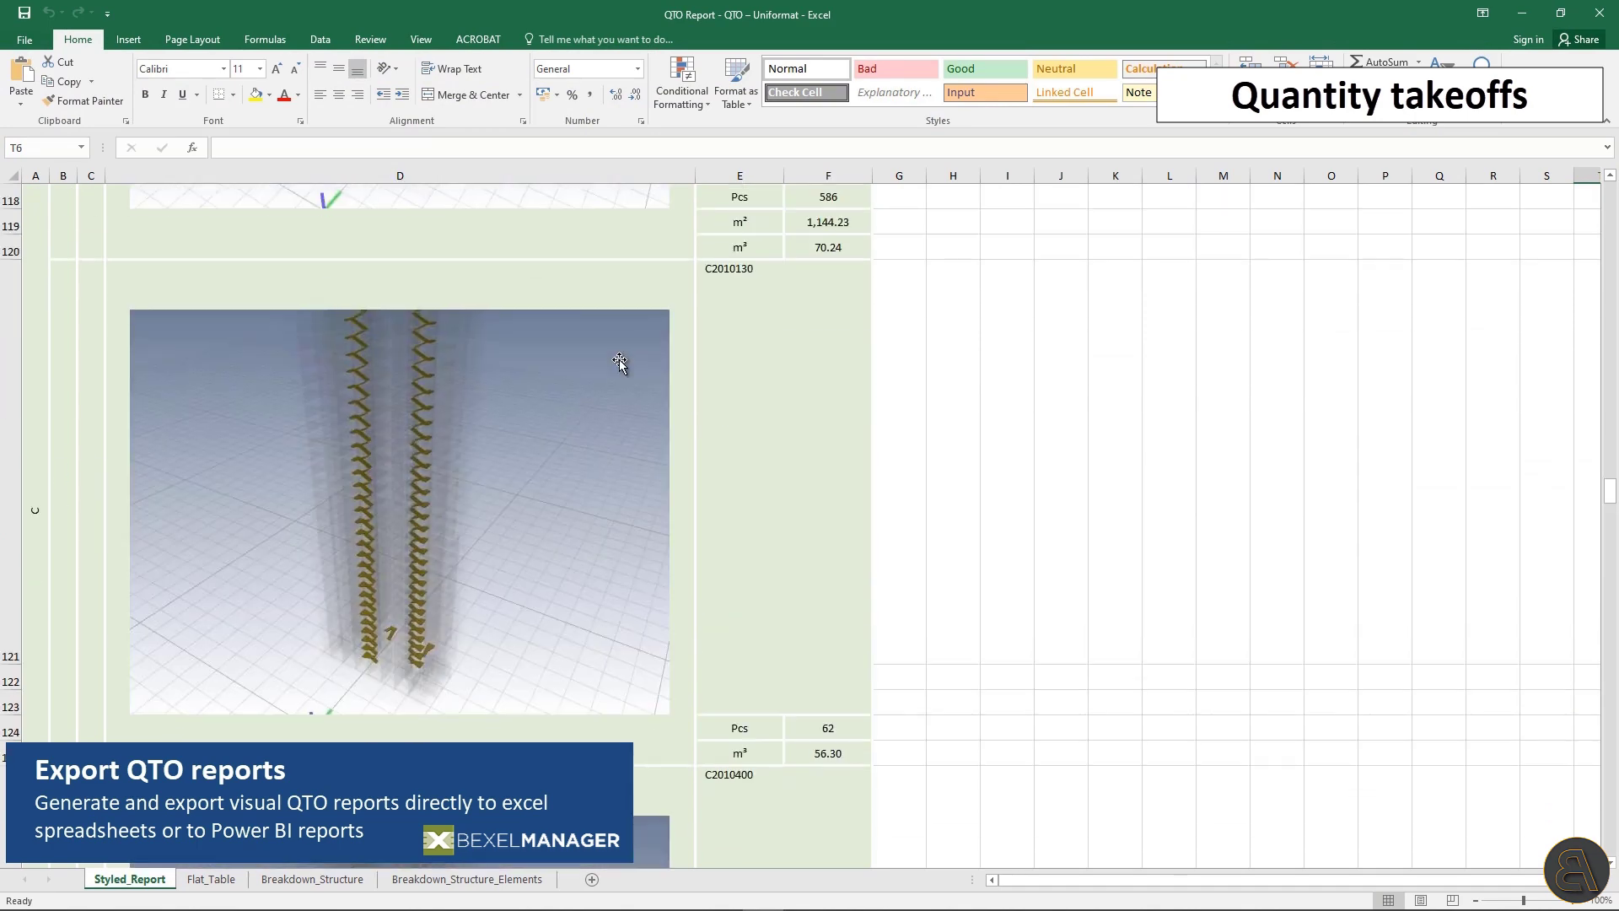
scroll(914, 758, "down", 4)
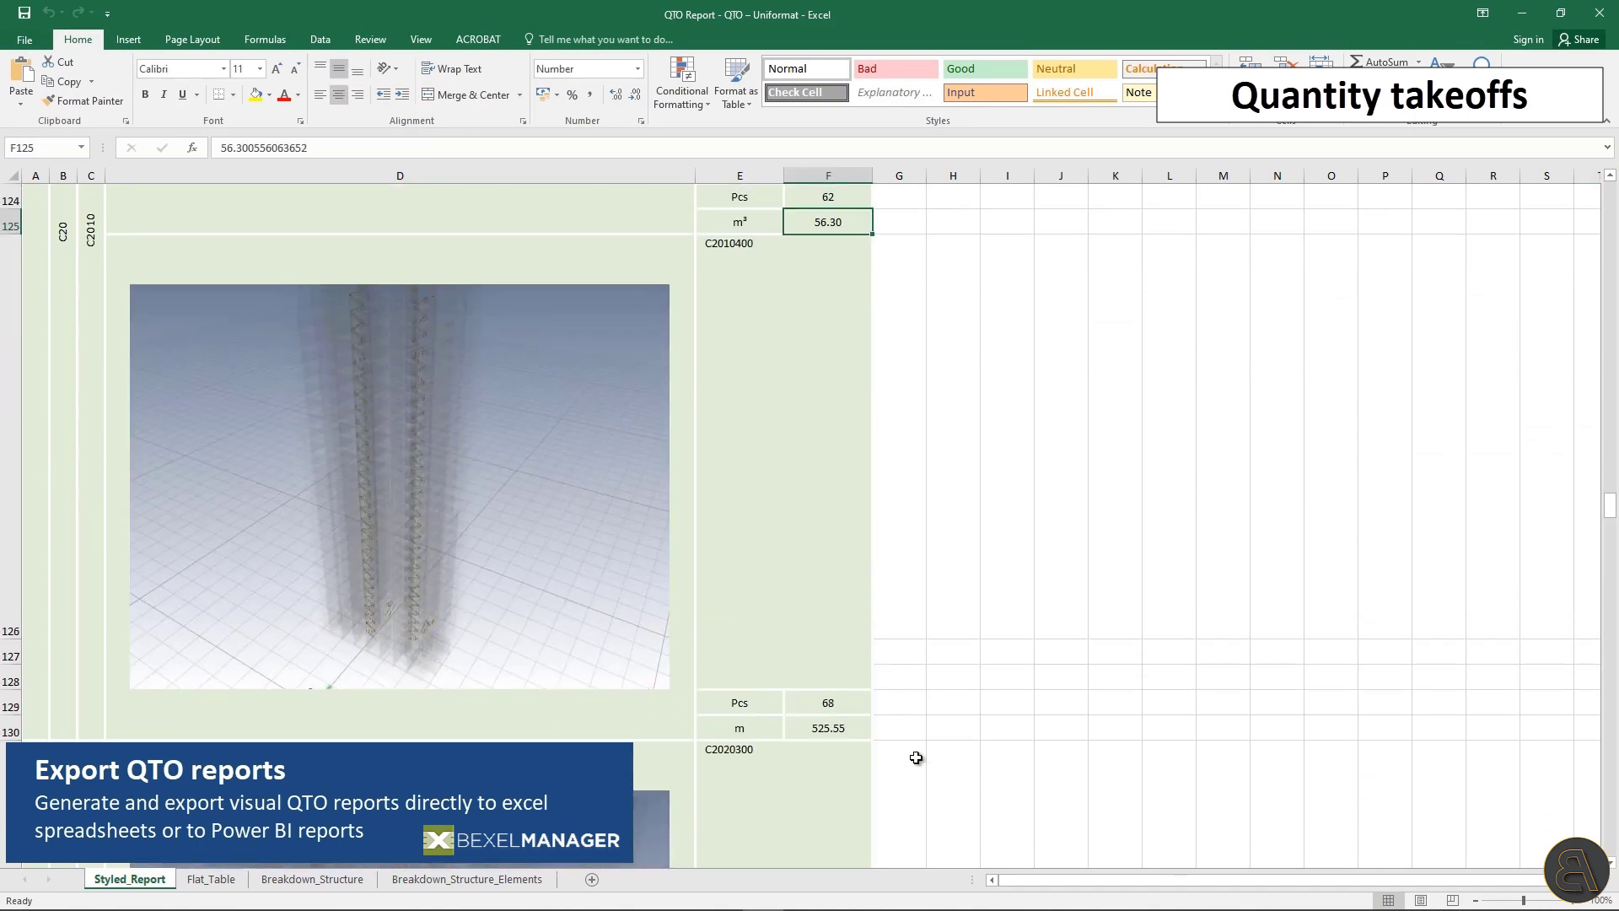
scroll(976, 687, "down", 4)
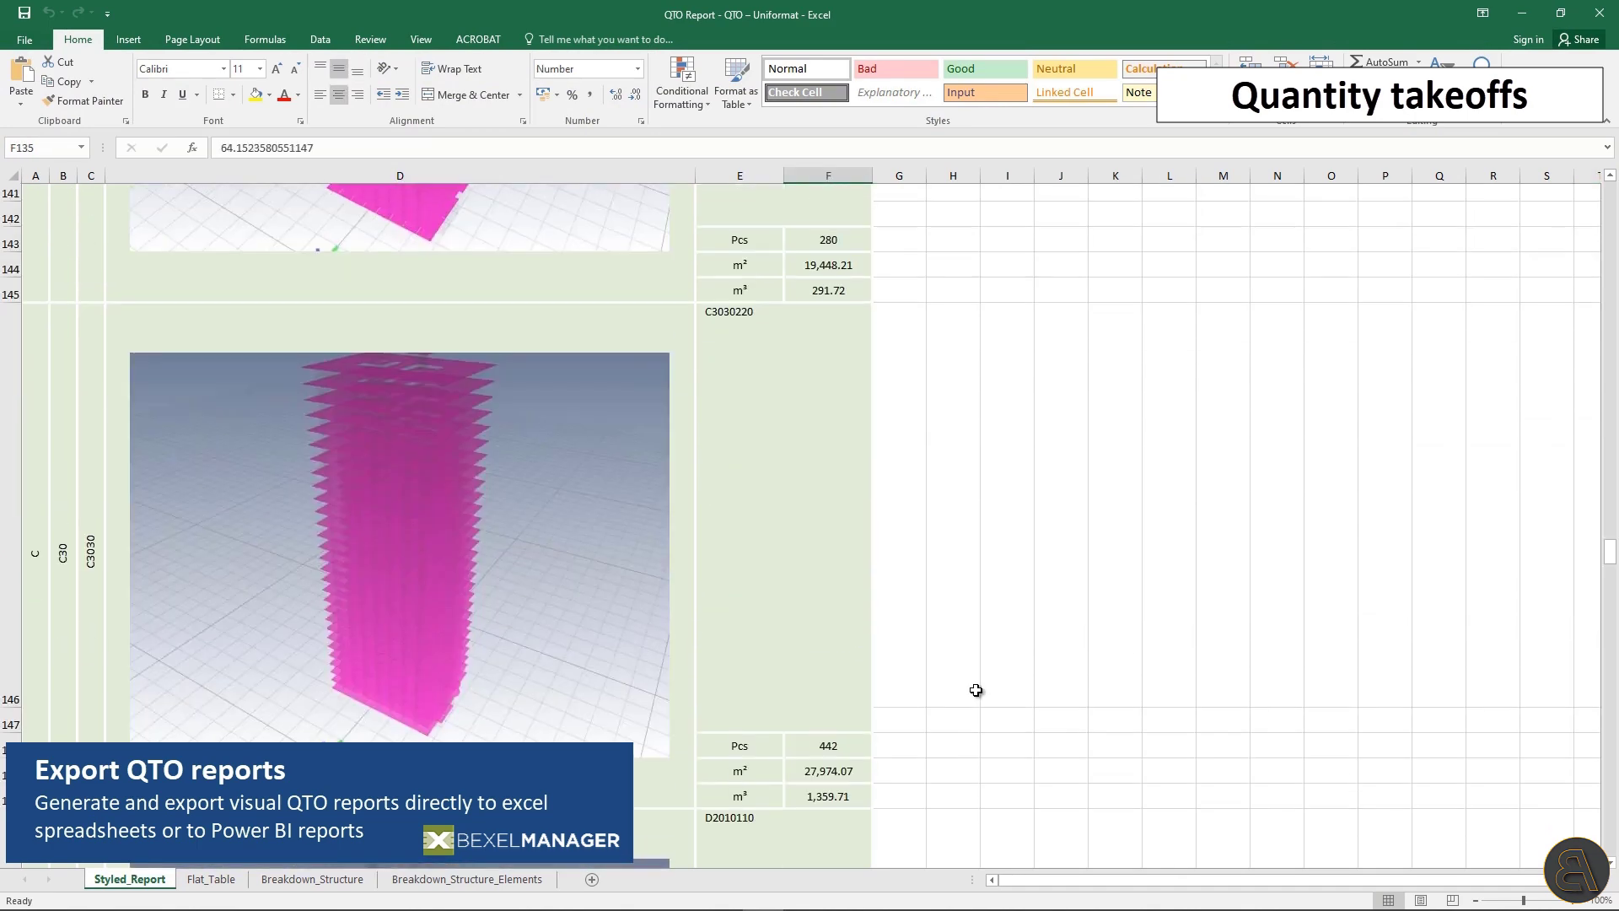
left_click(207, 879)
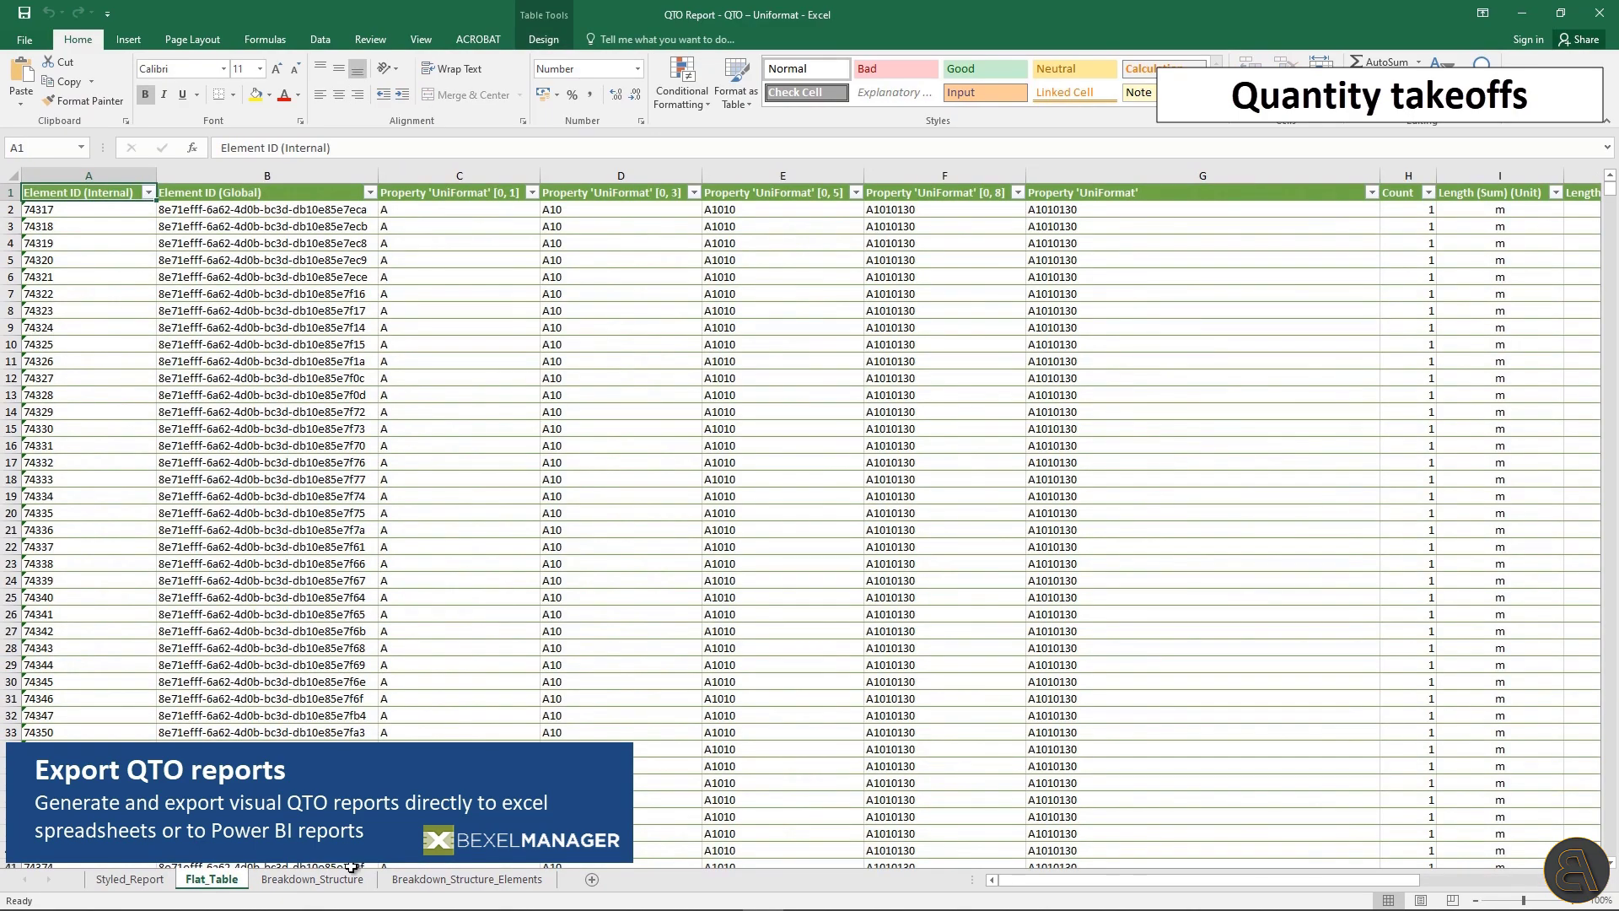
left_click(314, 879)
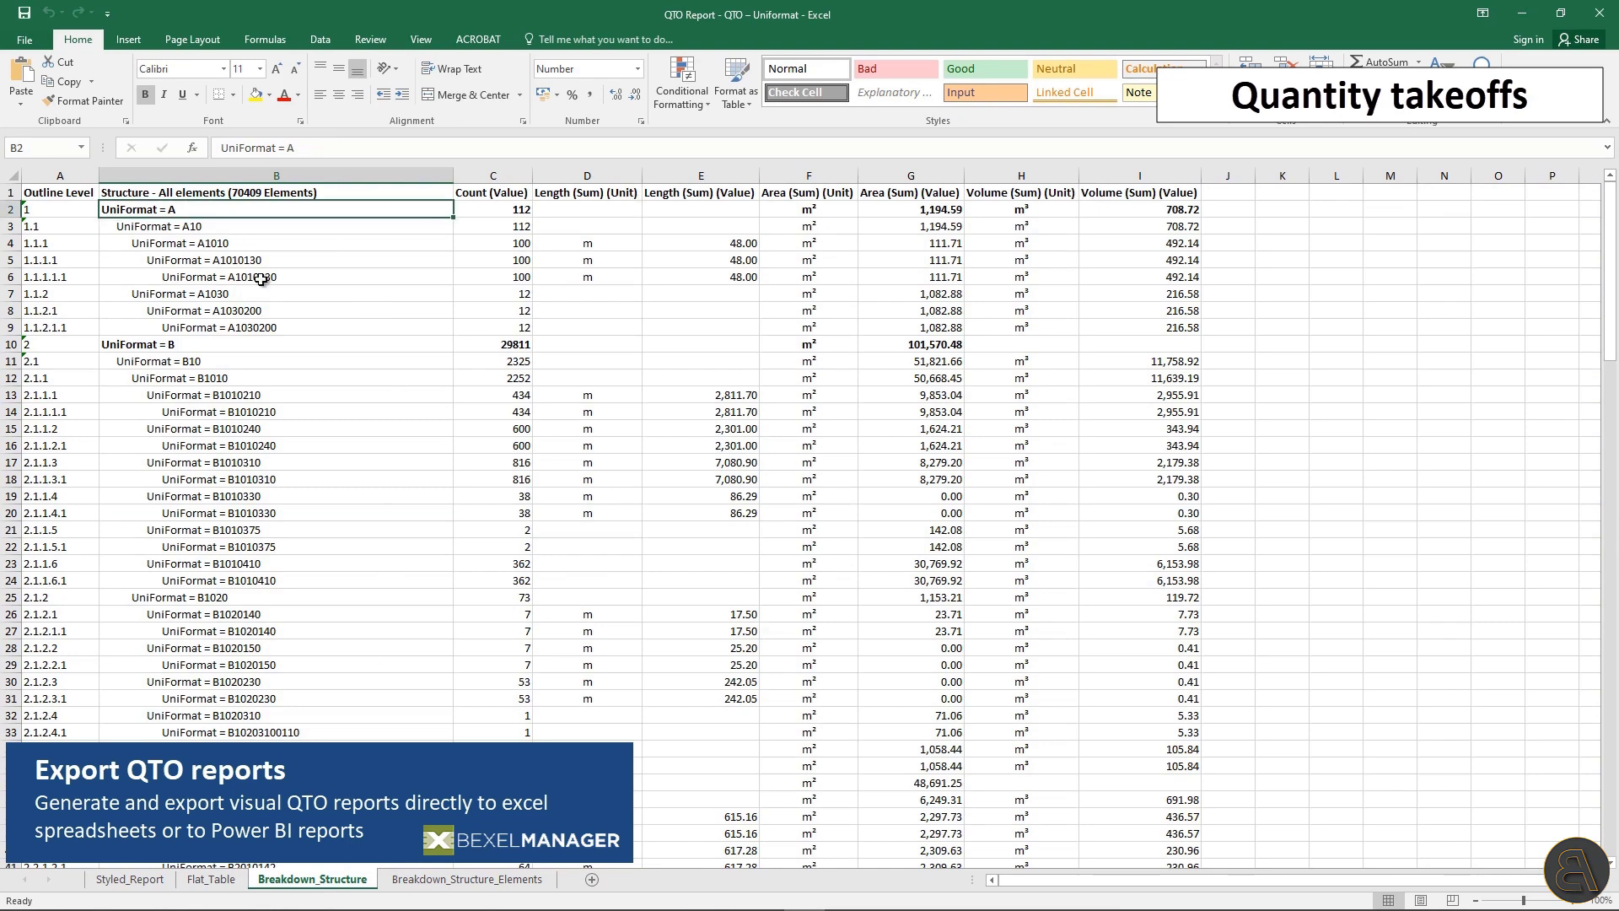
left_click(279, 346)
scroll(291, 362, "down", 7)
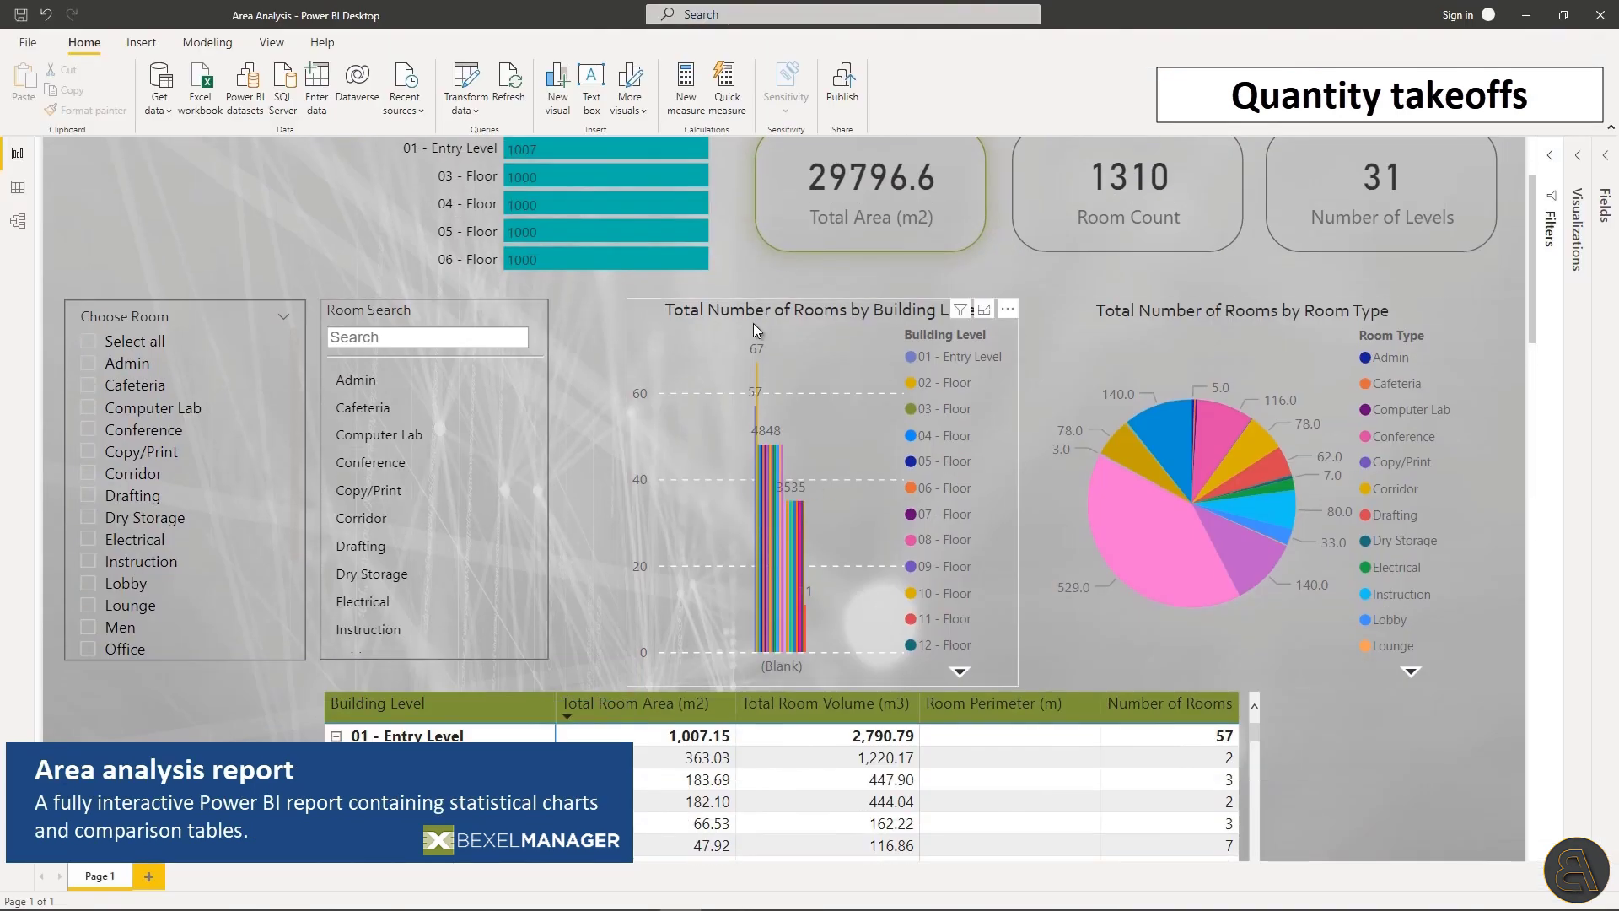
Scroll the Area Analysis page past the table, bar charts and treemap to the room-area pie charts.
scroll(1267, 406, "down", 4)
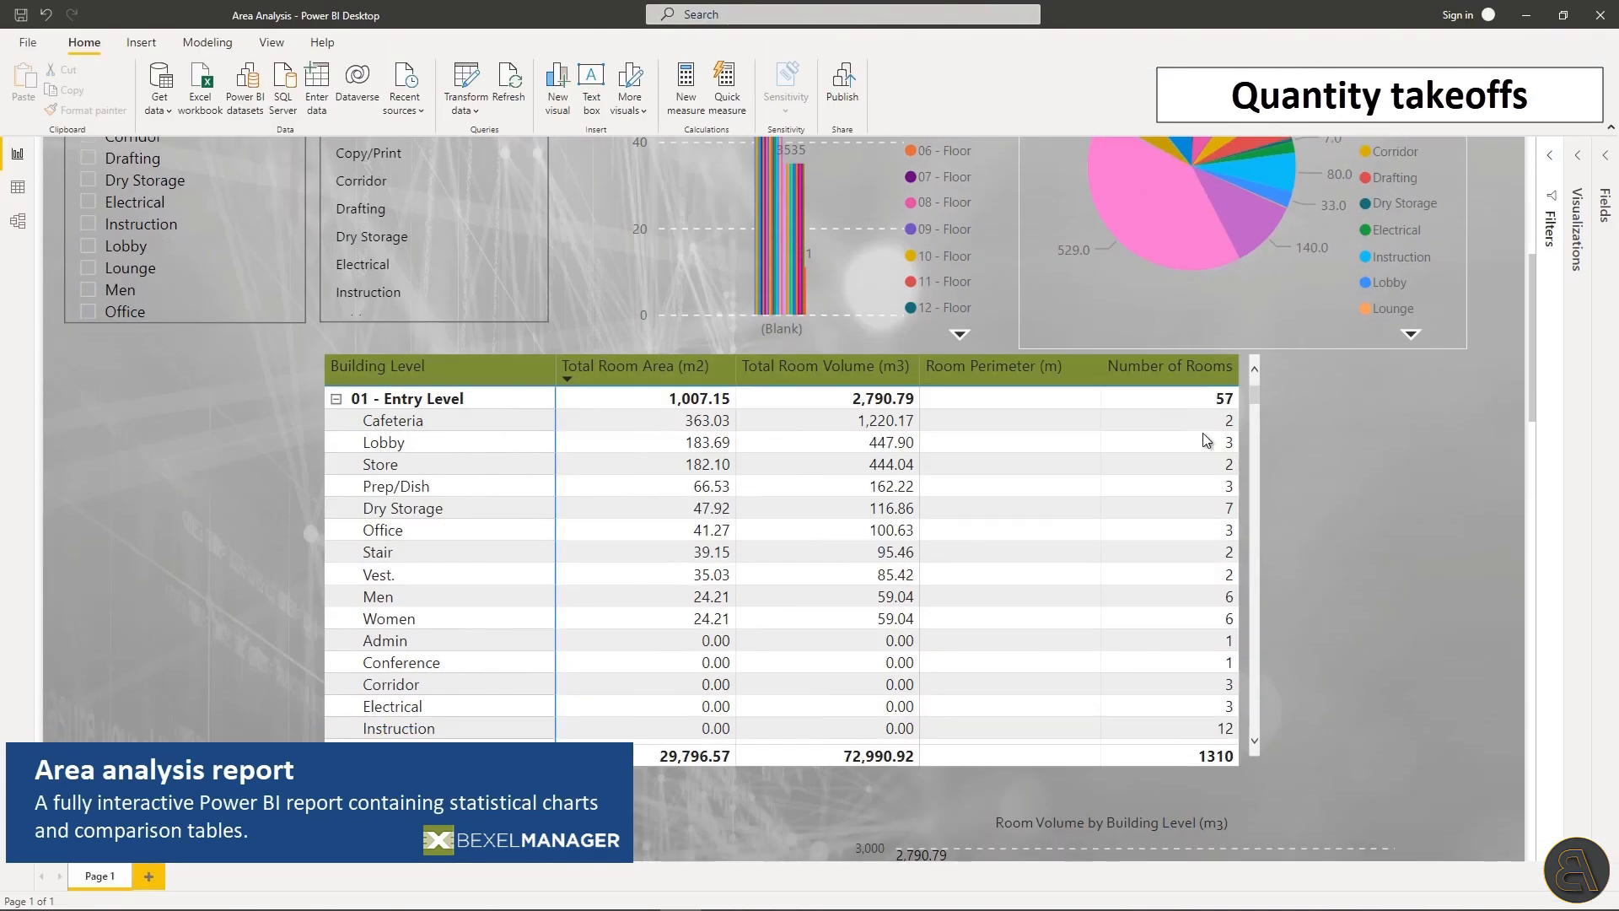
scroll(1263, 614, "down", 10)
scroll(1263, 614, "down", 10)
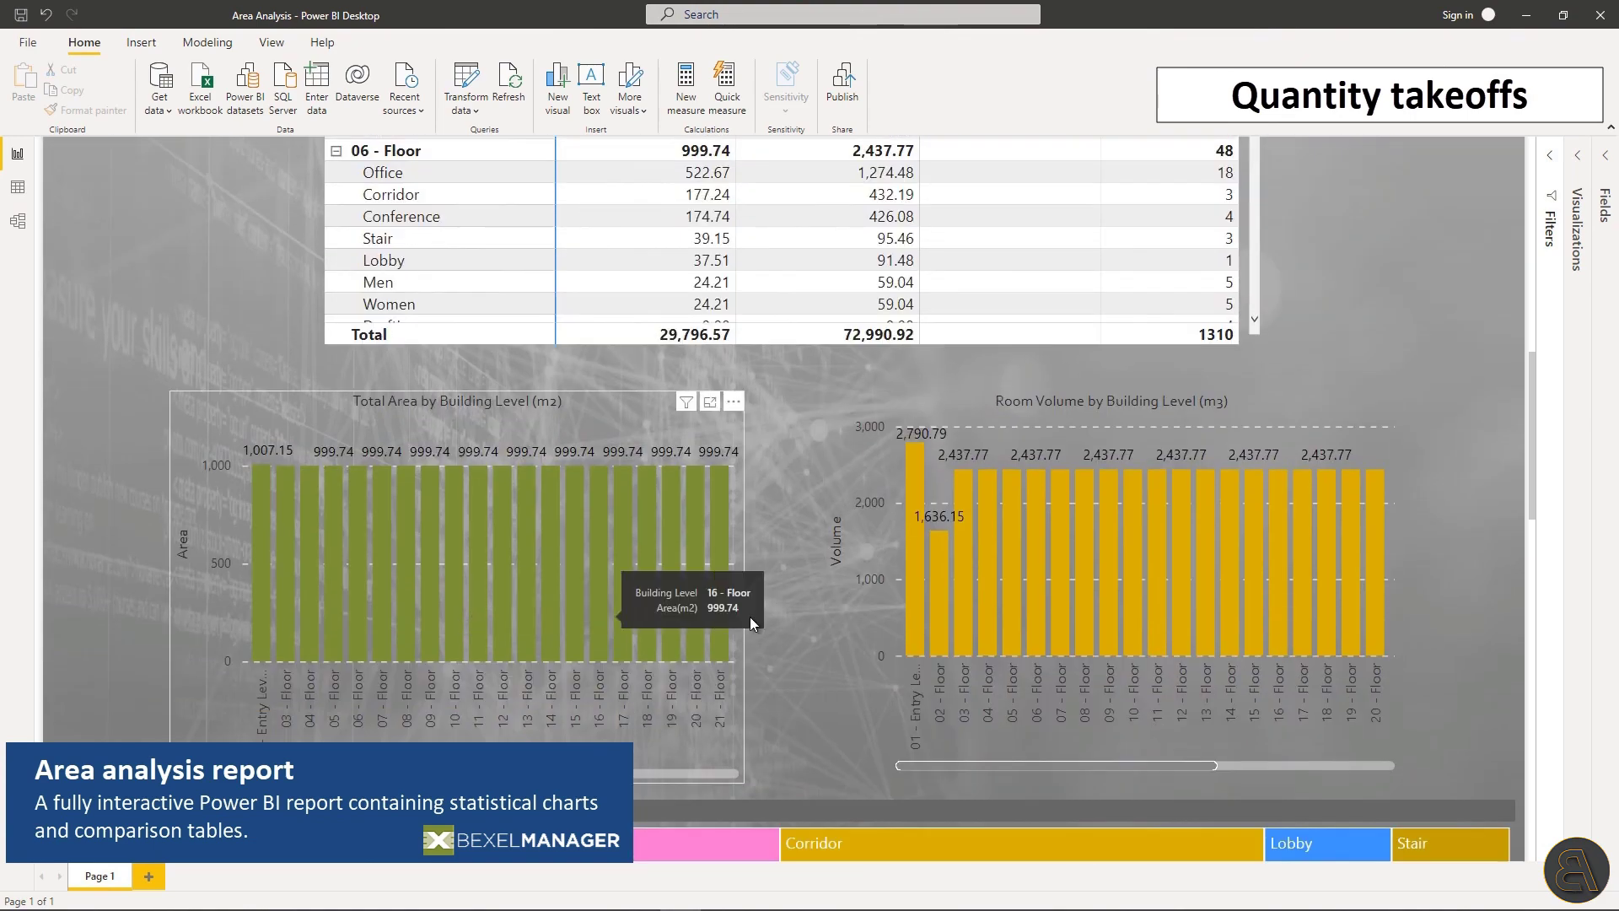
scroll(1465, 685, "down", 8)
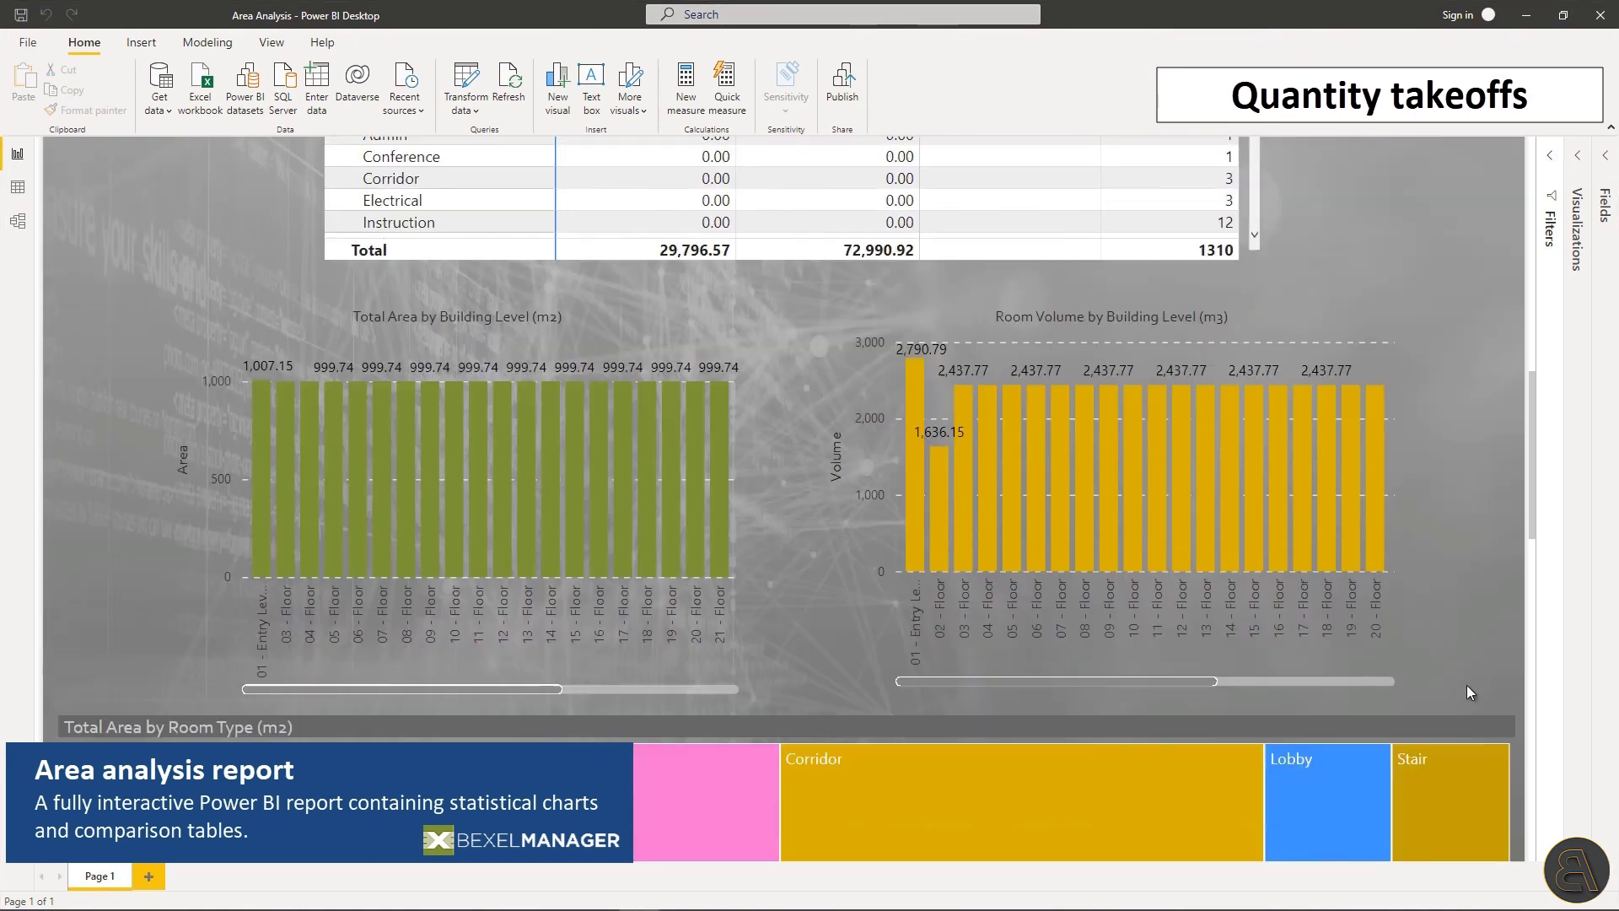
scroll(1495, 752, "down", 5)
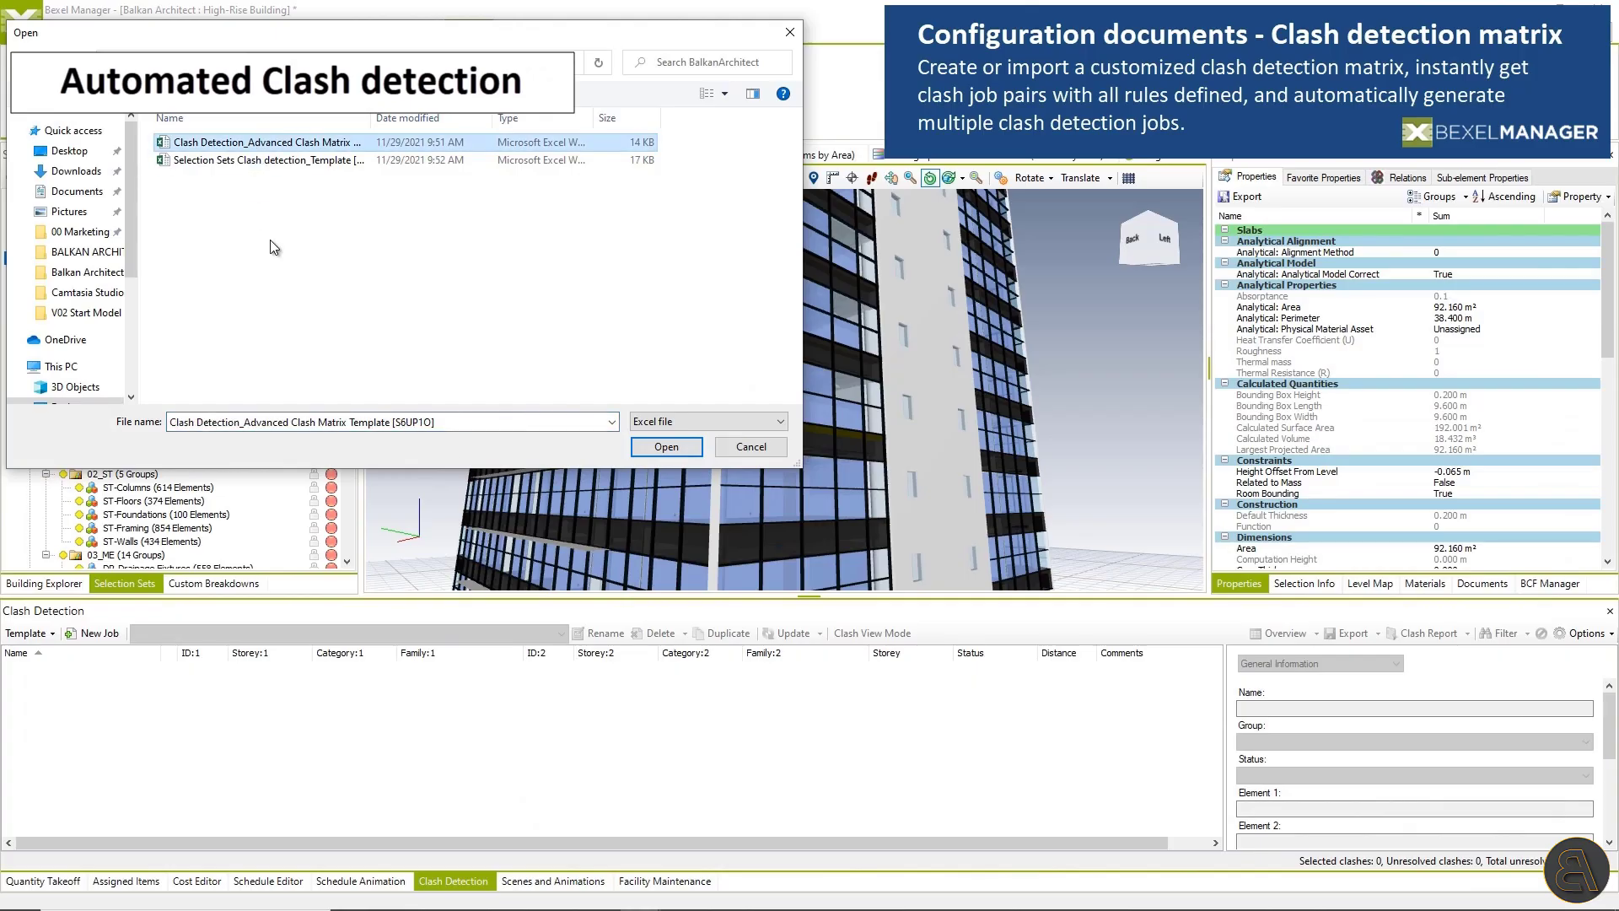
Import the Advanced Clash Matrix Template as 37 clash jobs and pick job 1ST_HAR_01.
left_click(683, 447)
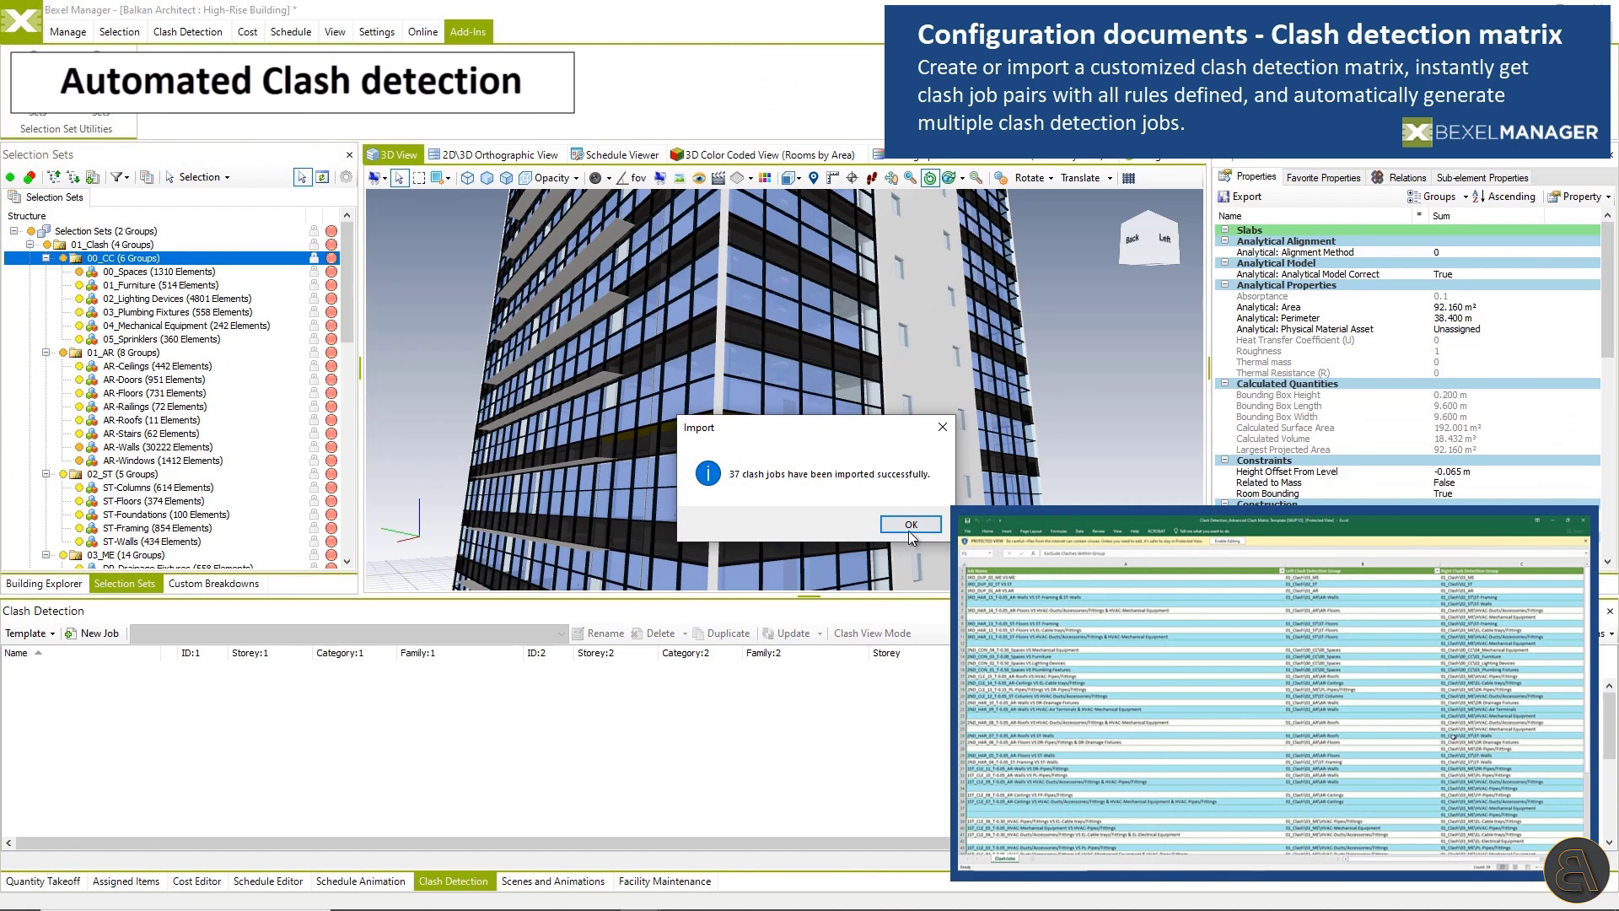
left_click(911, 525)
left_click(511, 635)
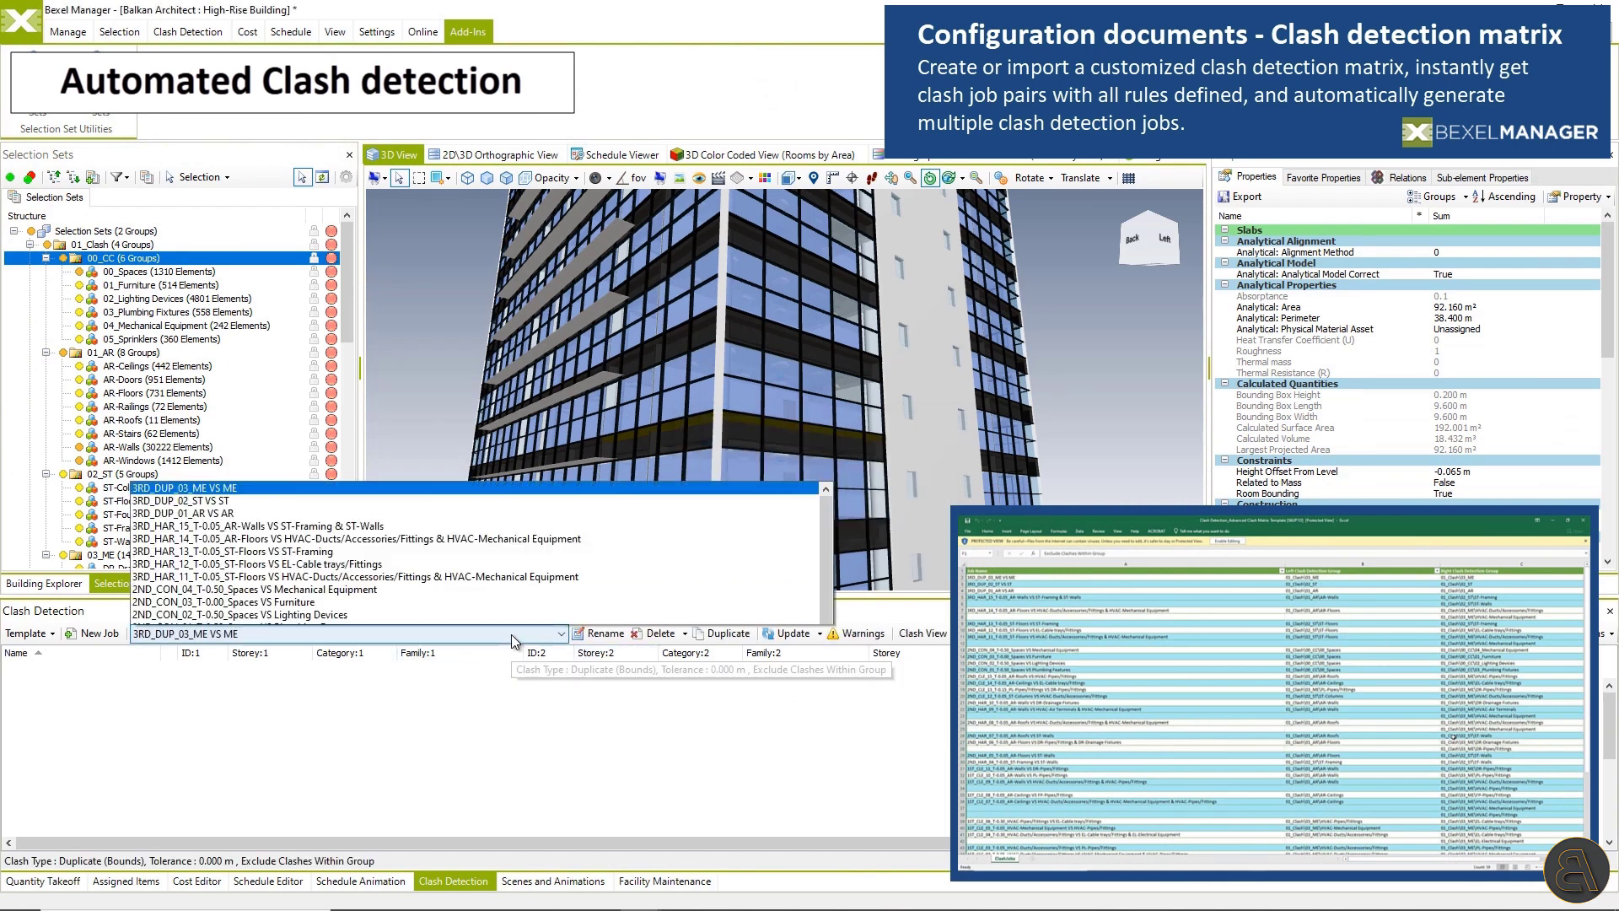
scroll(210, 565, "down", 3)
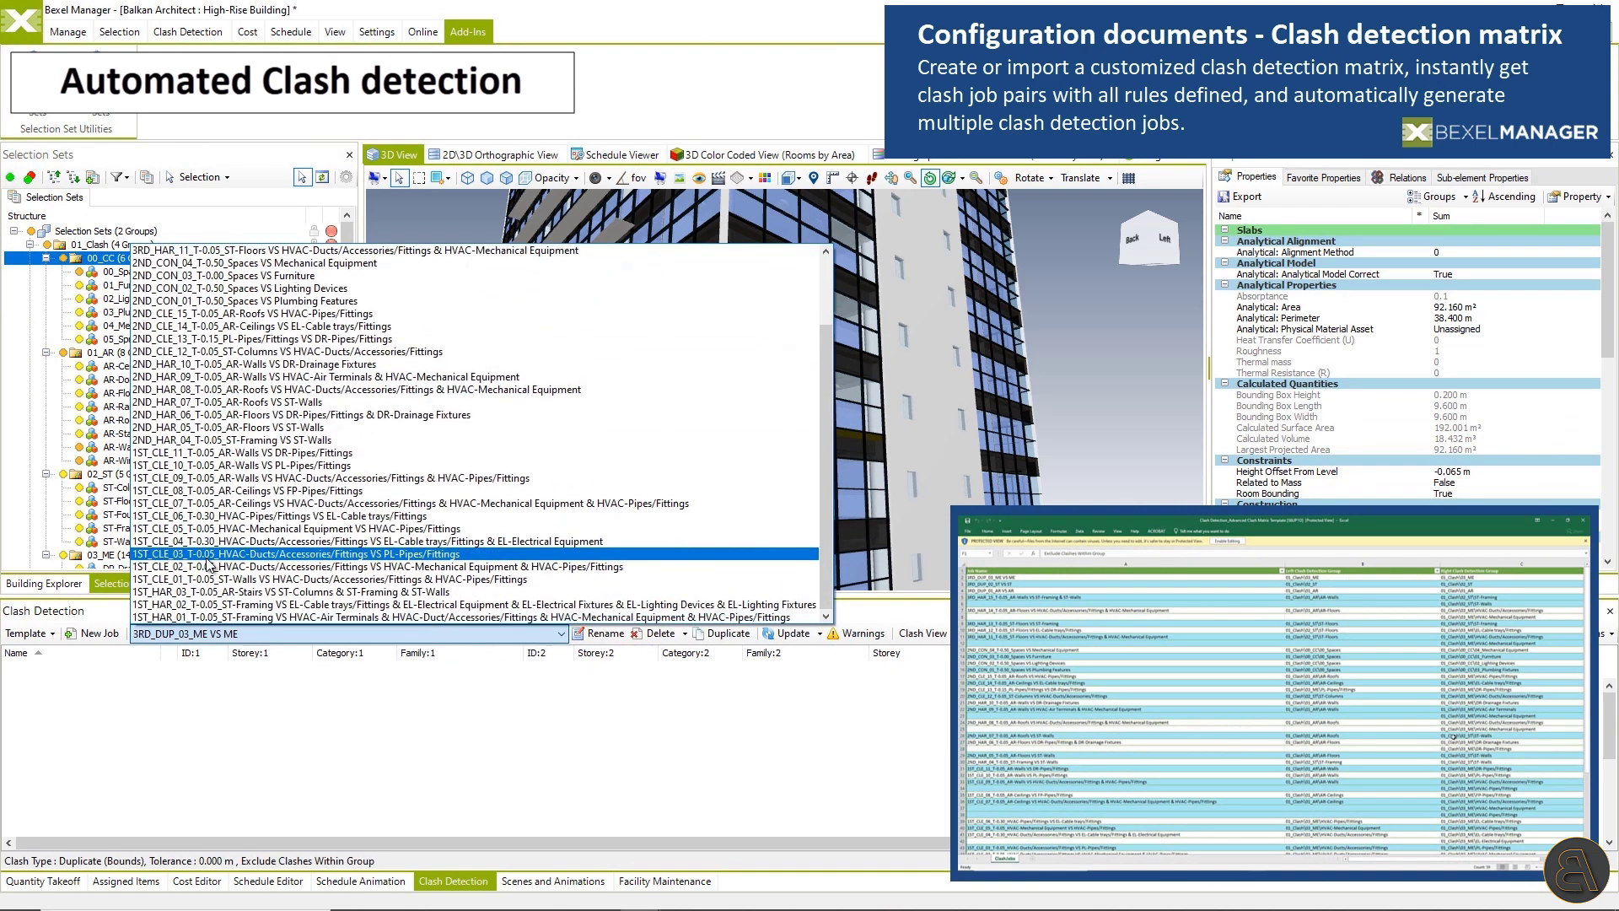
left_click(211, 617)
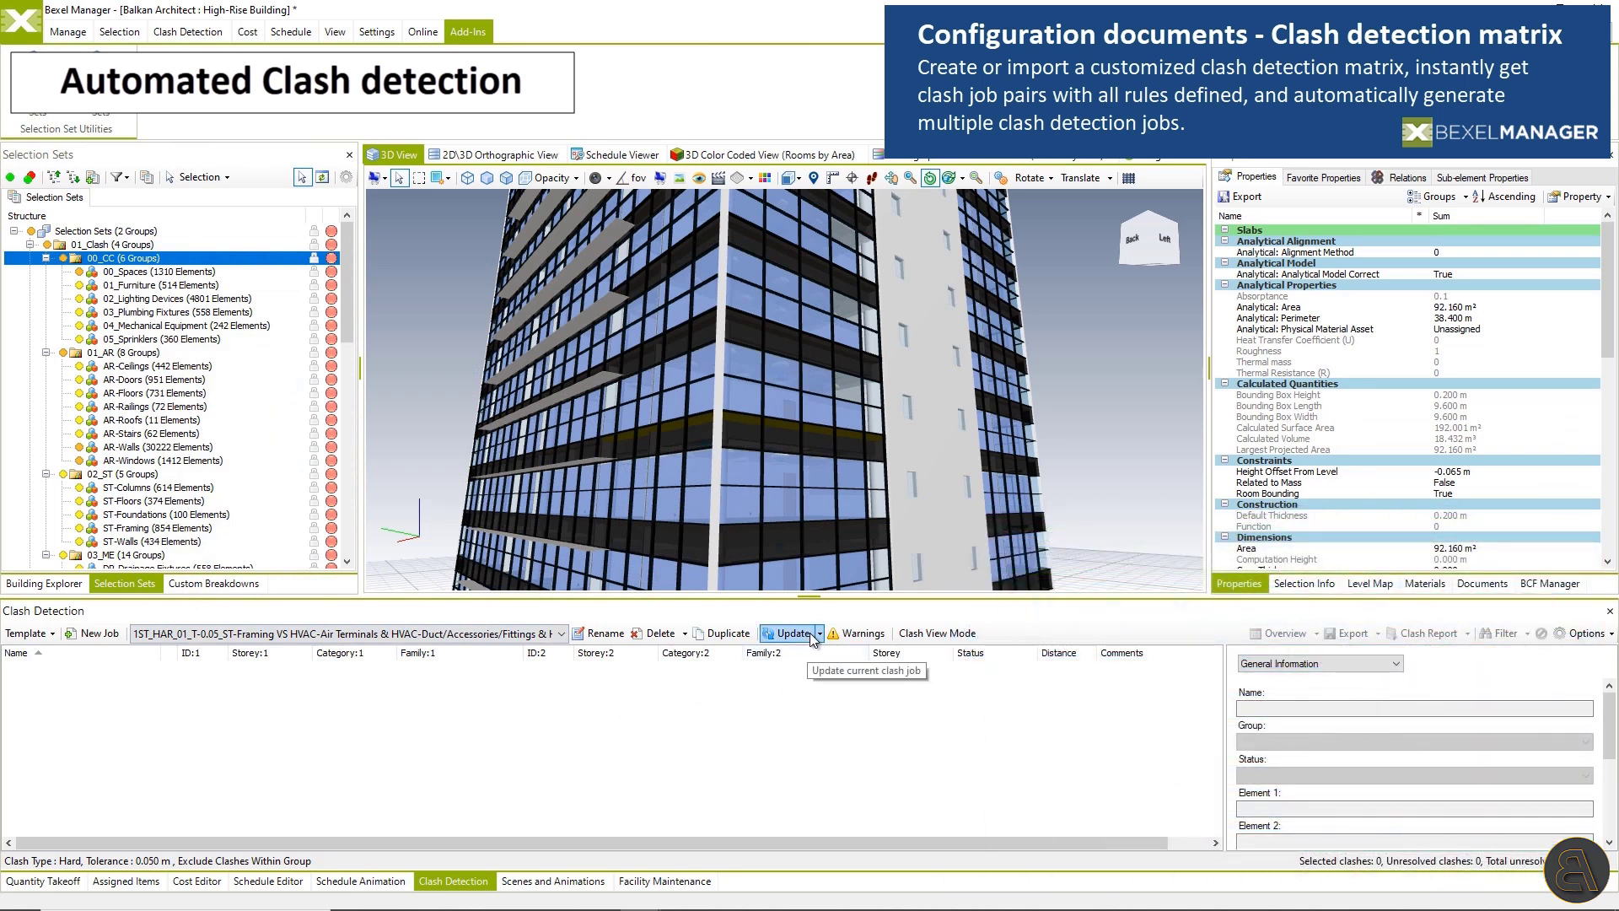
Update all clash jobs and show all 1,313 ST-Framing vs HVAC clashes in Clash View Mode.
left_click(815, 652)
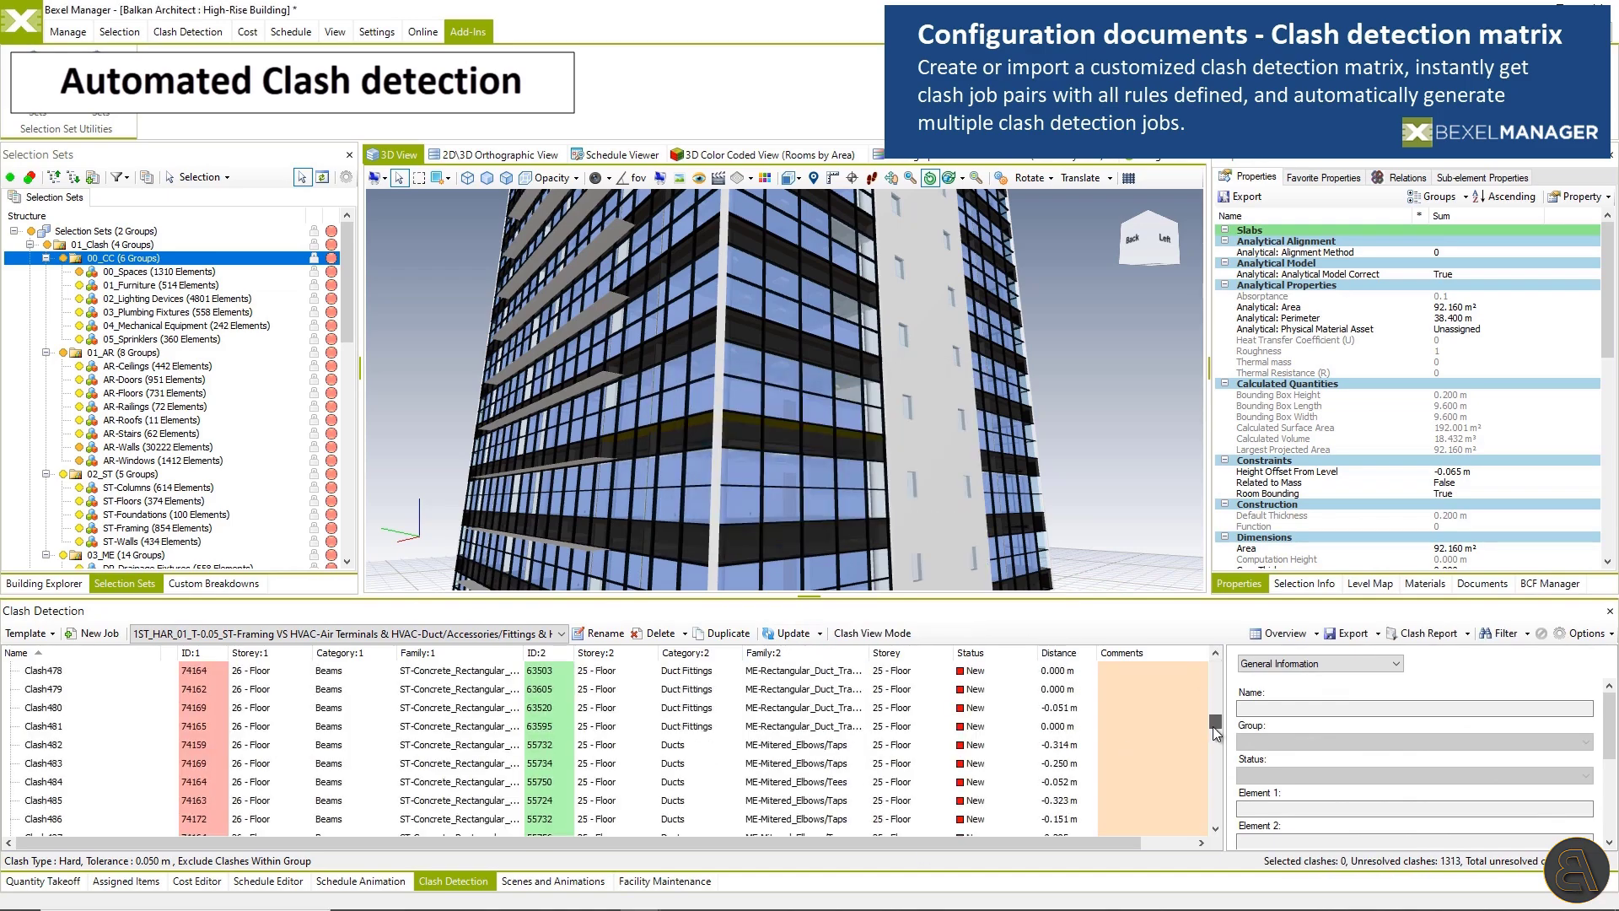
key("ctrl+a")
left_click(858, 633)
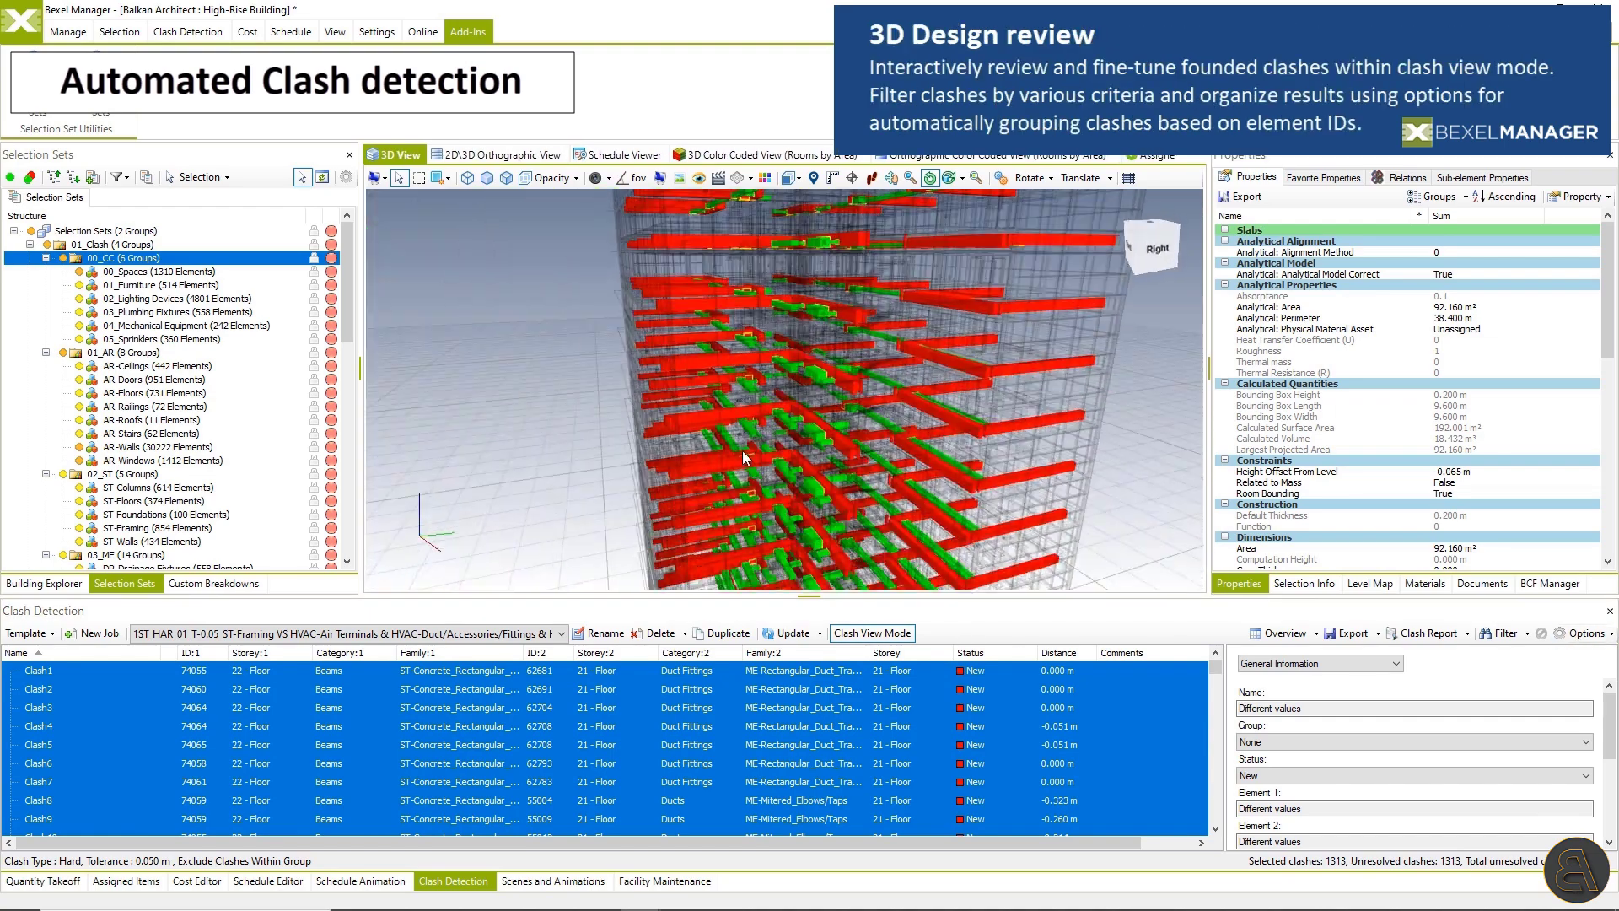
Group the selected clashes into Group 1 and collapse it.
left_click(1505, 633)
left_click(1509, 675)
right_click(37, 687)
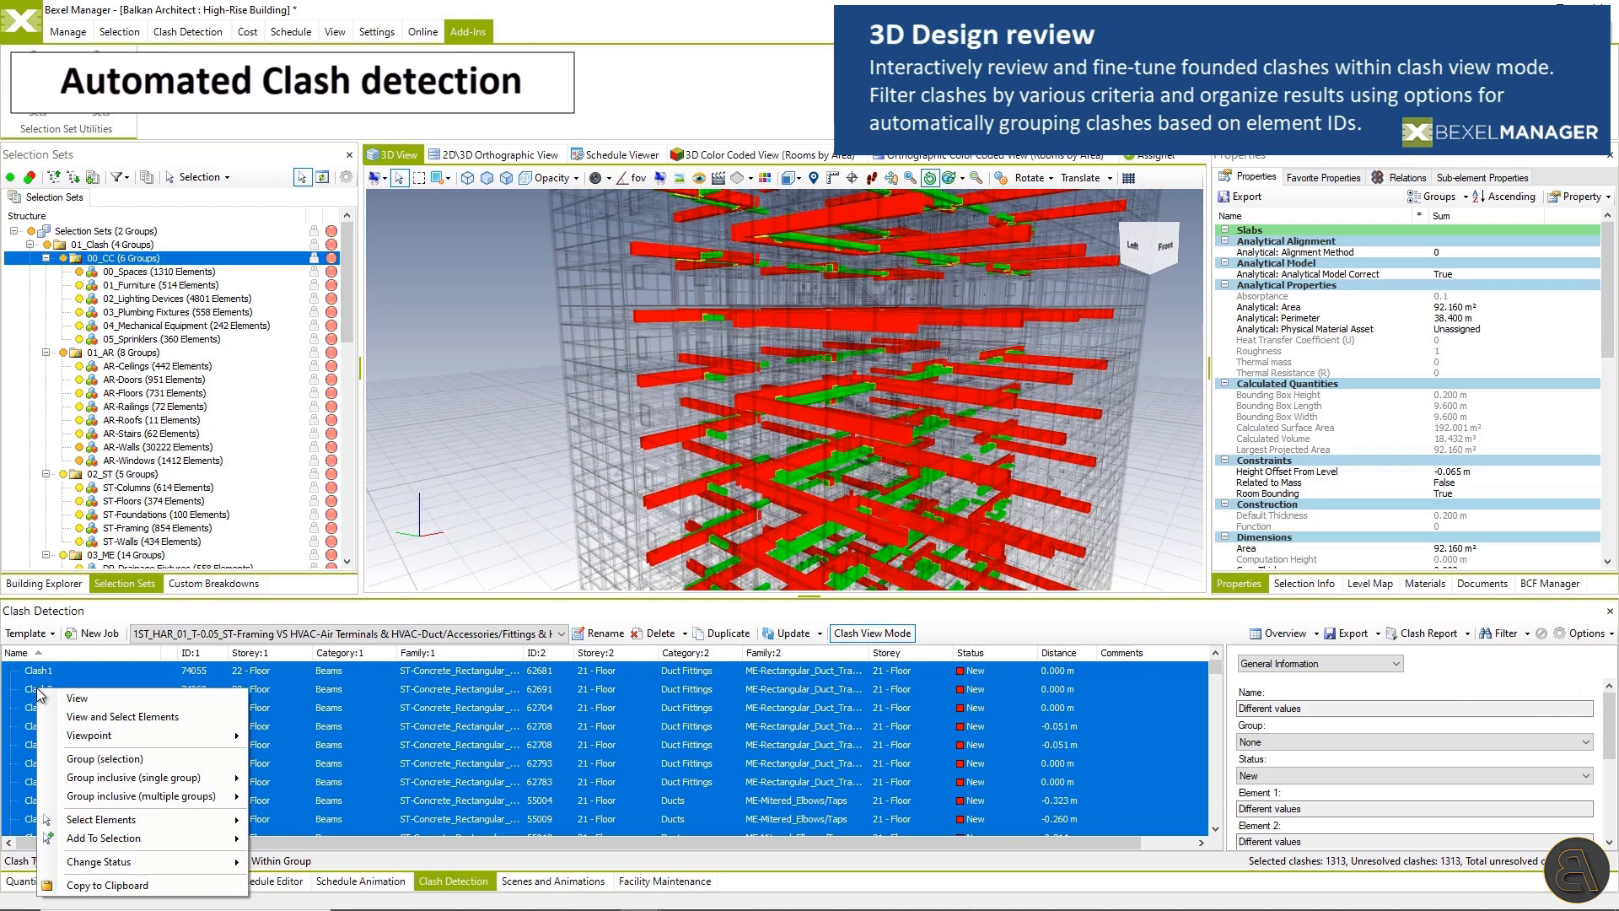
left_click(180, 758)
left_click(863, 486)
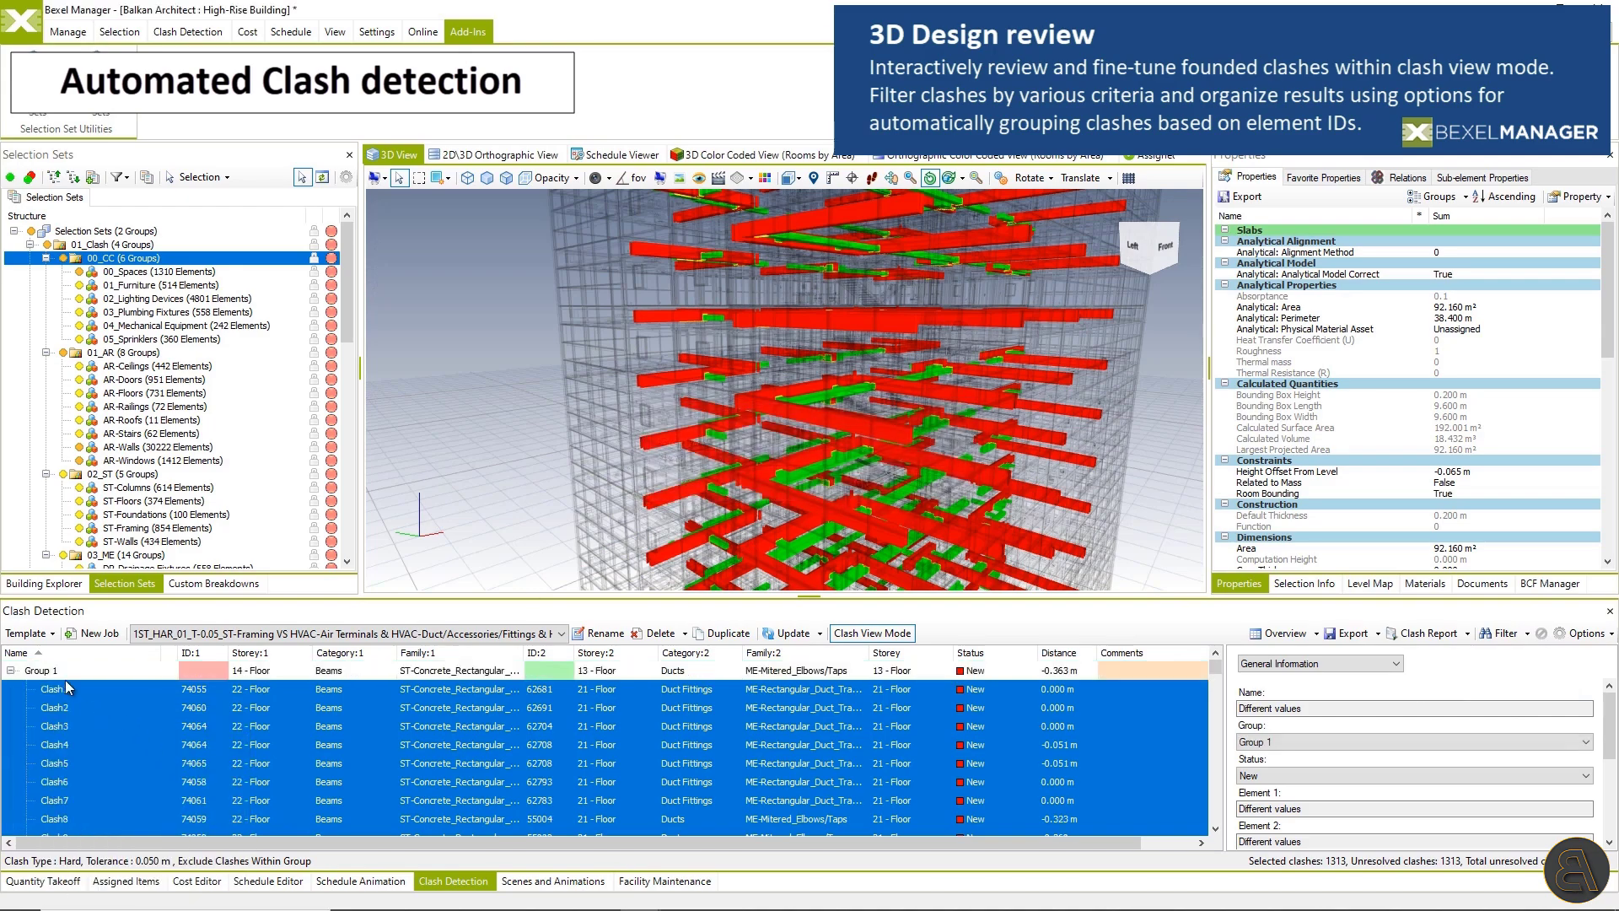
left_click(11, 671)
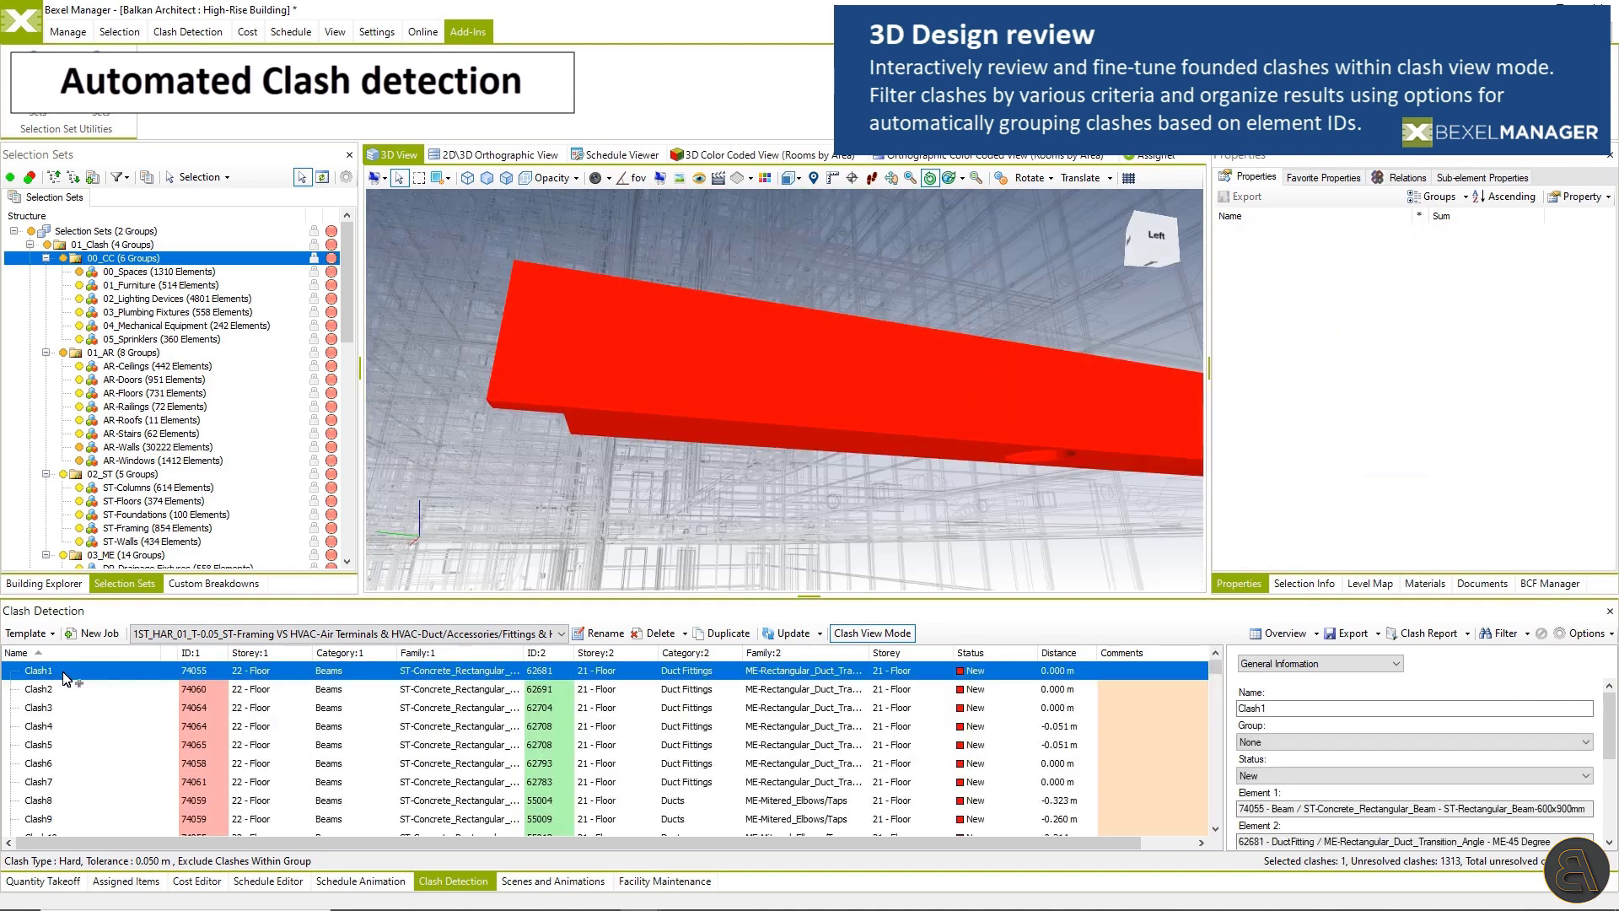
Regroup the clashes by Left element, inspect a few groups in 3D, then open BCF Manager.
right_click(62, 671)
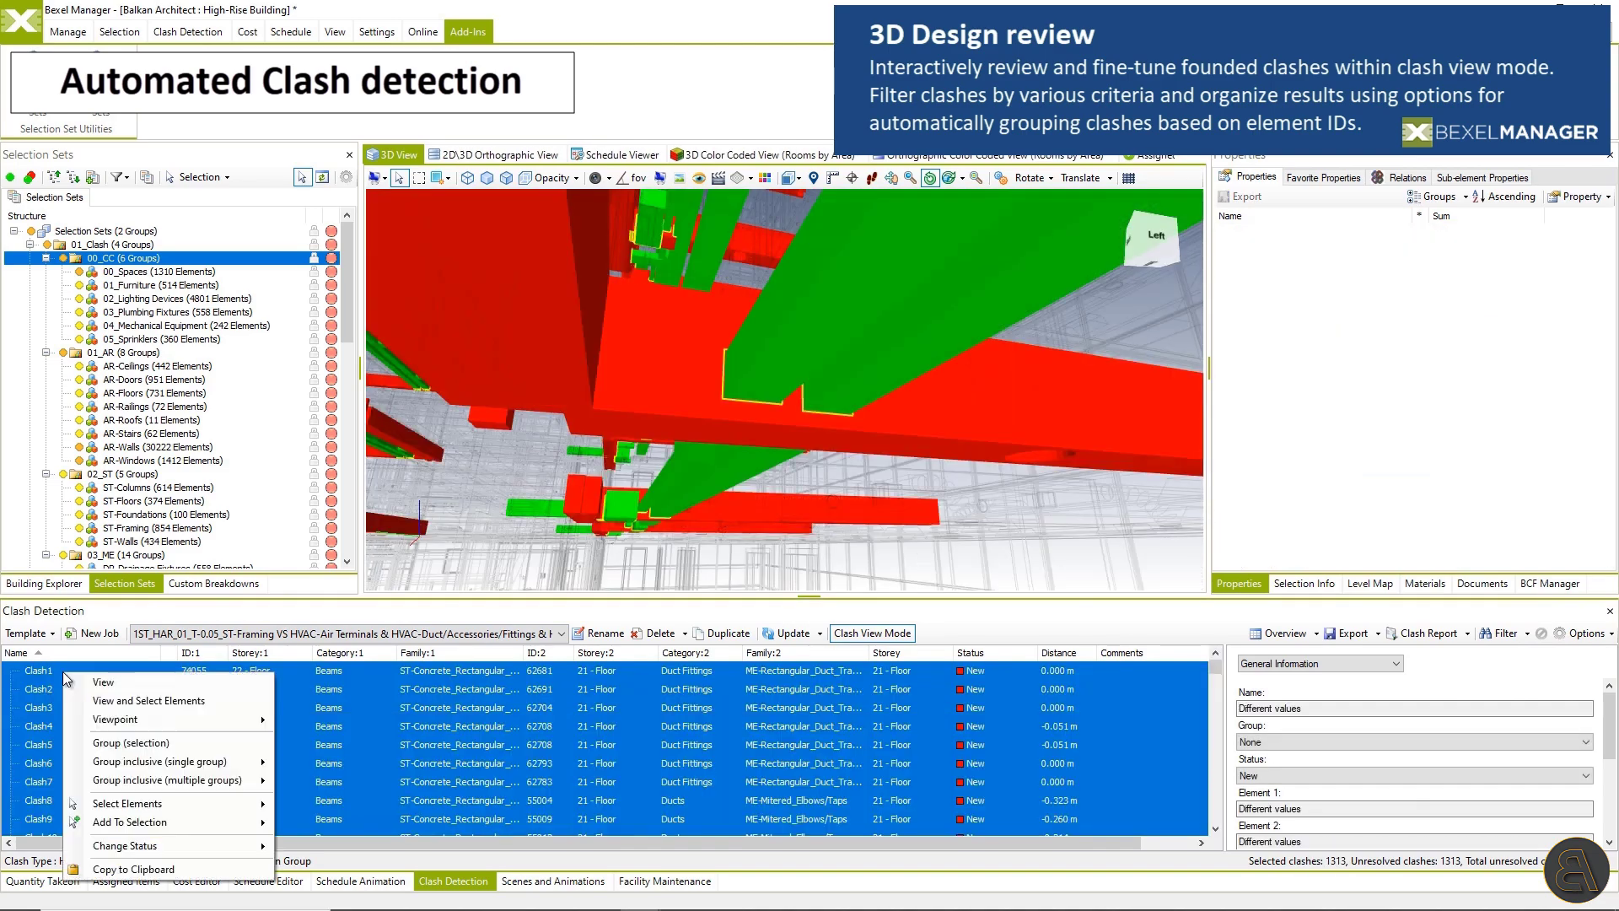
mouse_move(193, 789)
left_click(313, 781)
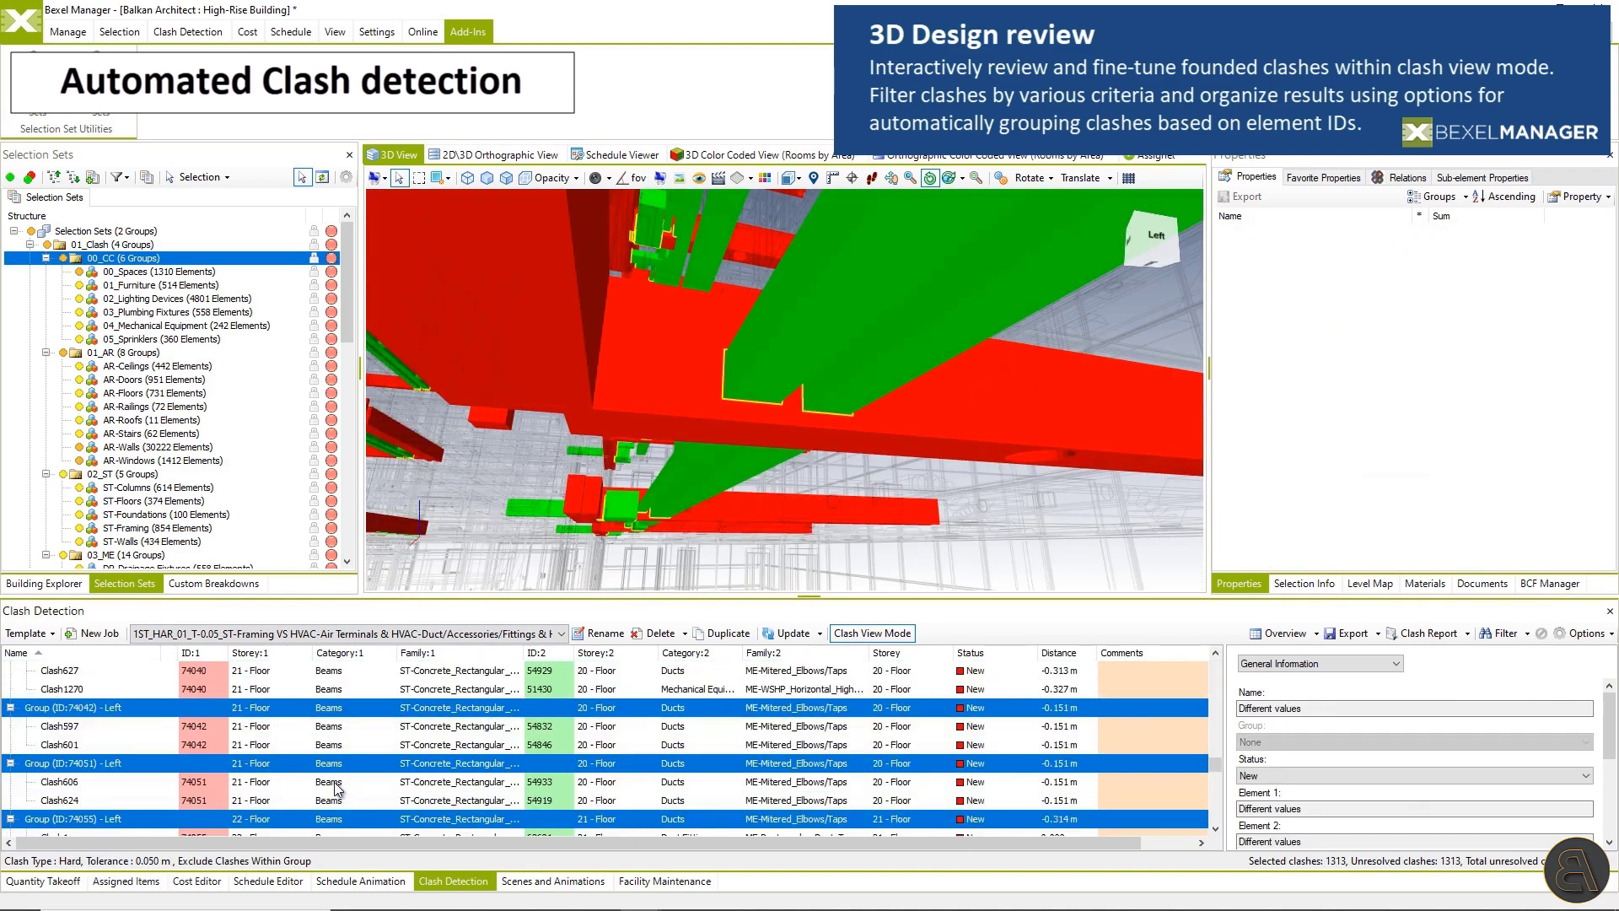
left_click_drag(1215, 764, 1215, 668)
left_click(1096, 689)
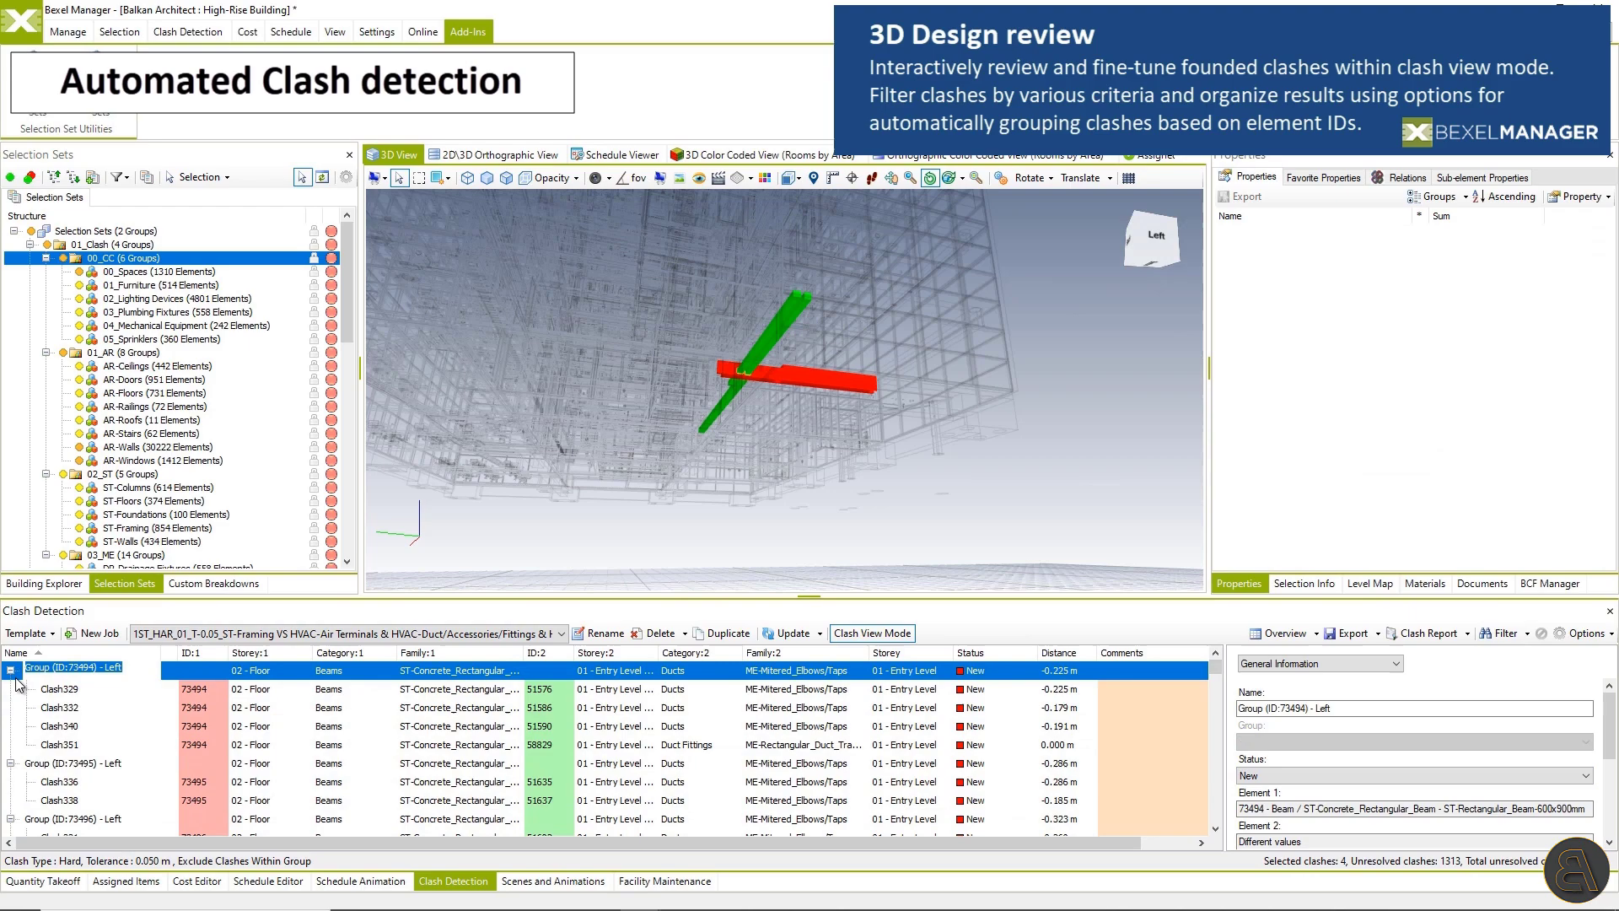
left_click(281, 708)
left_click(281, 726)
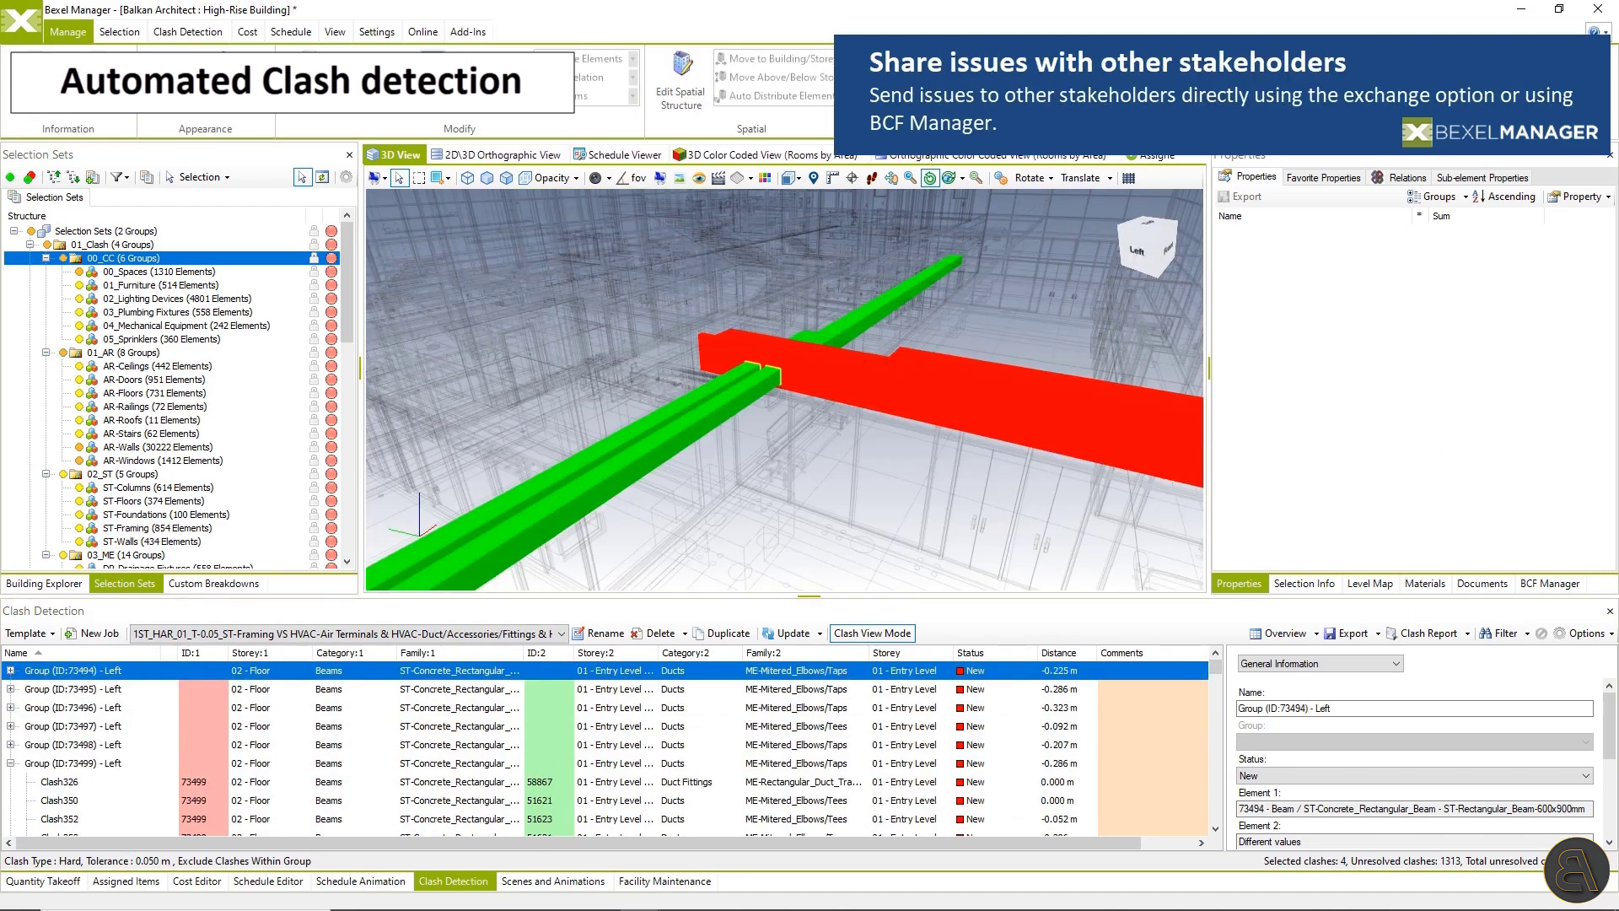
left_click(1550, 583)
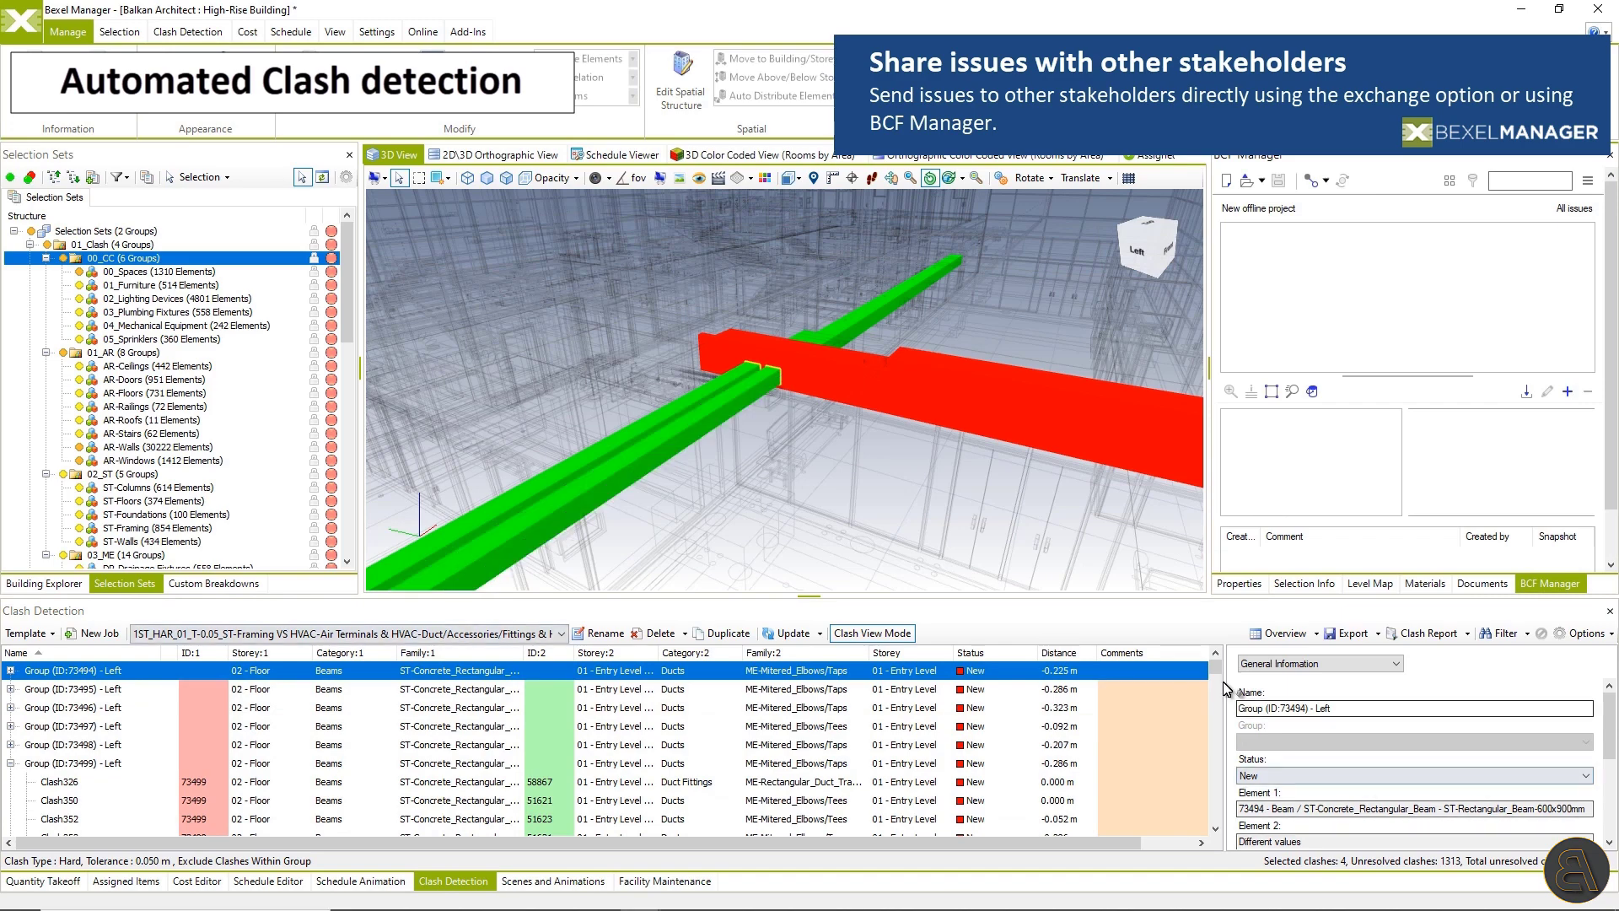
Select all the clash groups and turn them into BCF issues in BCF Manager.
left_click_drag(1215, 668, 1223, 835)
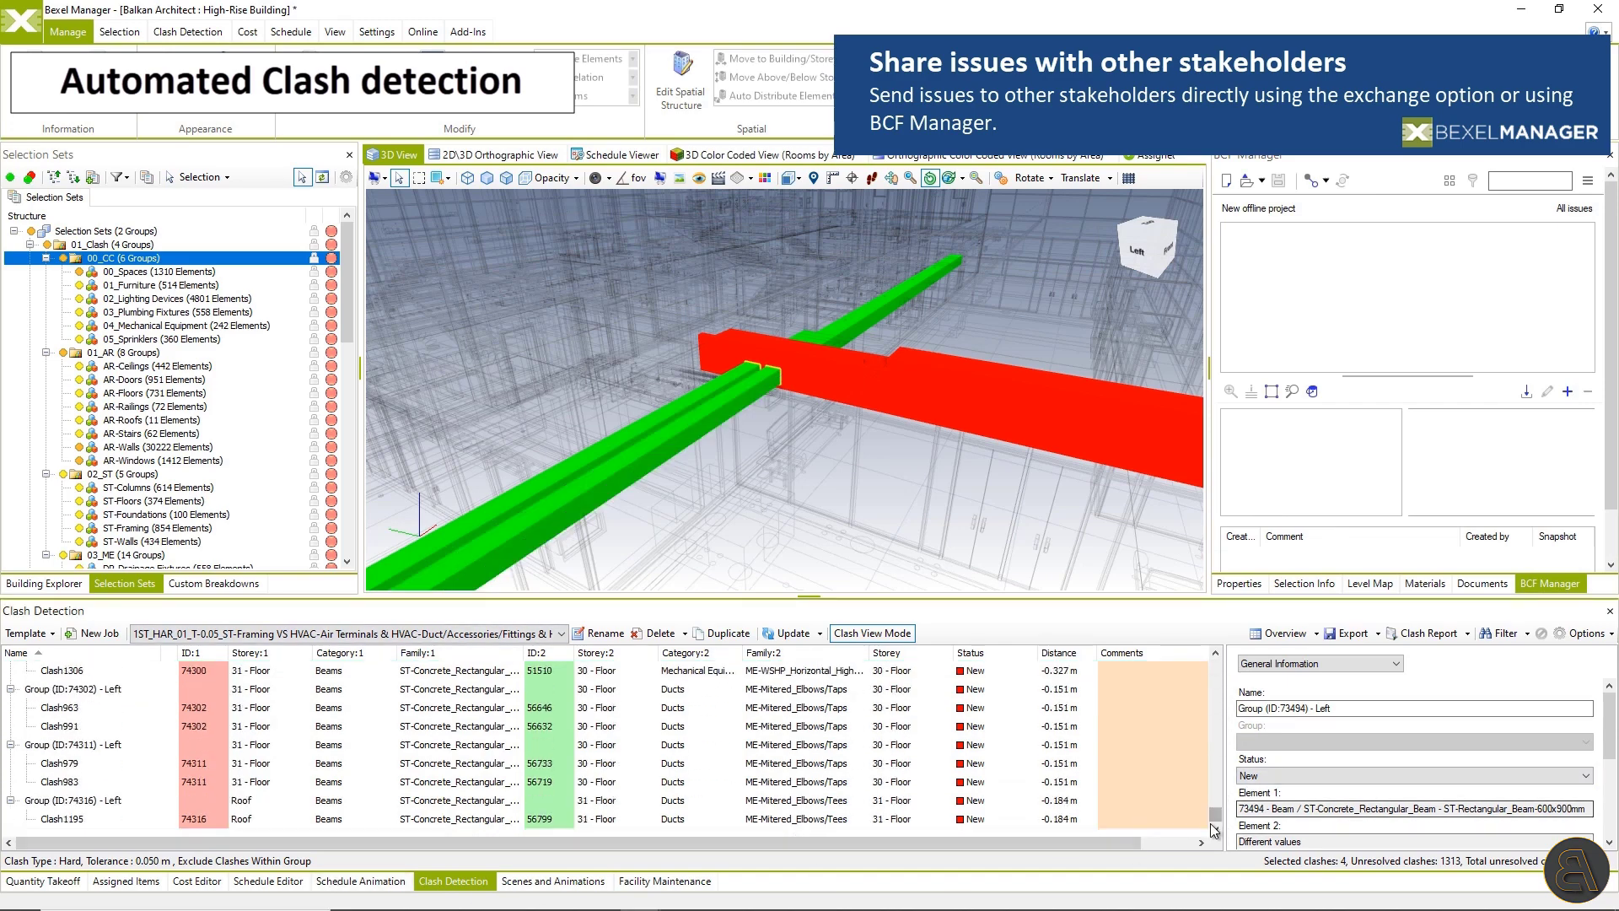
key("ctrl+a")
left_click_drag(1320, 291, 1321, 294)
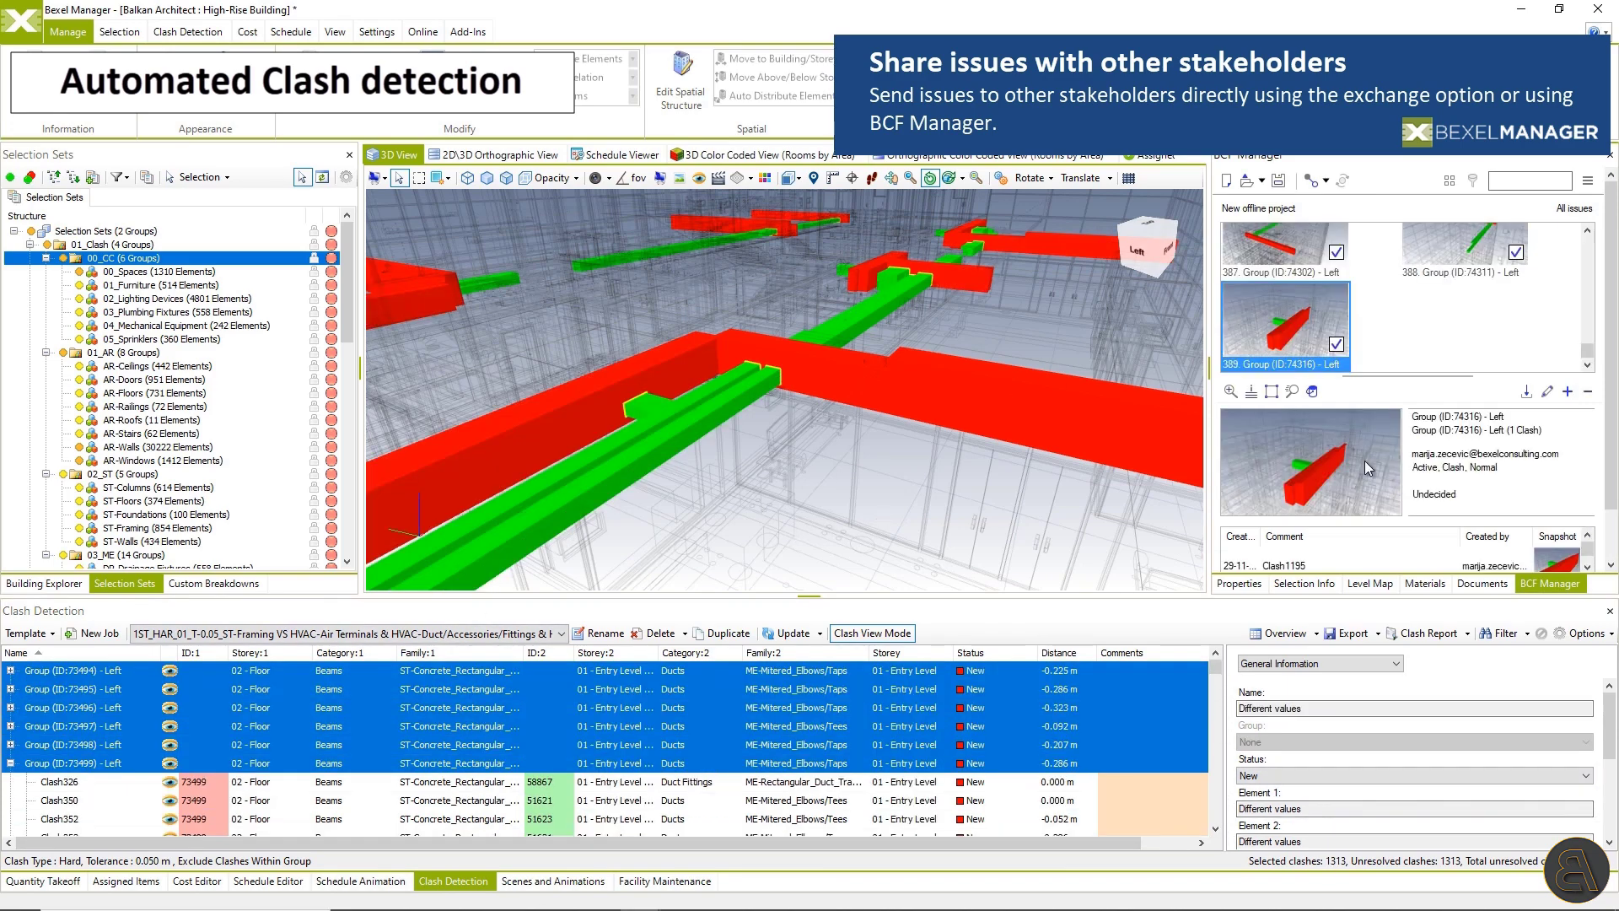
Review the Overview clash report matrix, then close it.
left_click_drag(1580, 349, 1588, 244)
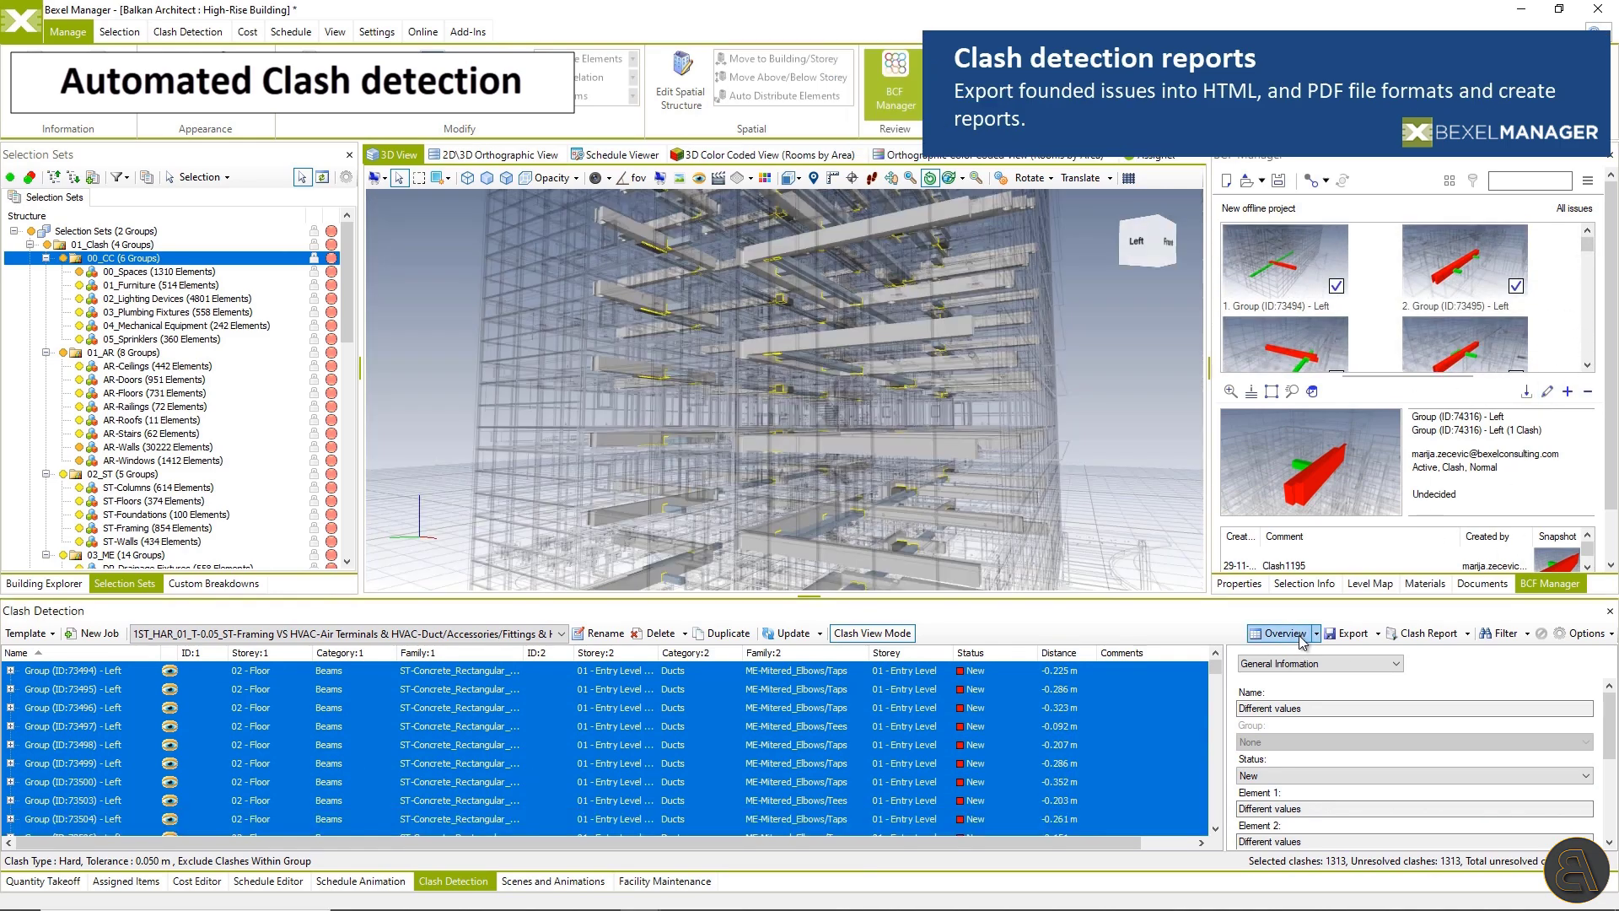
left_click(1428, 632)
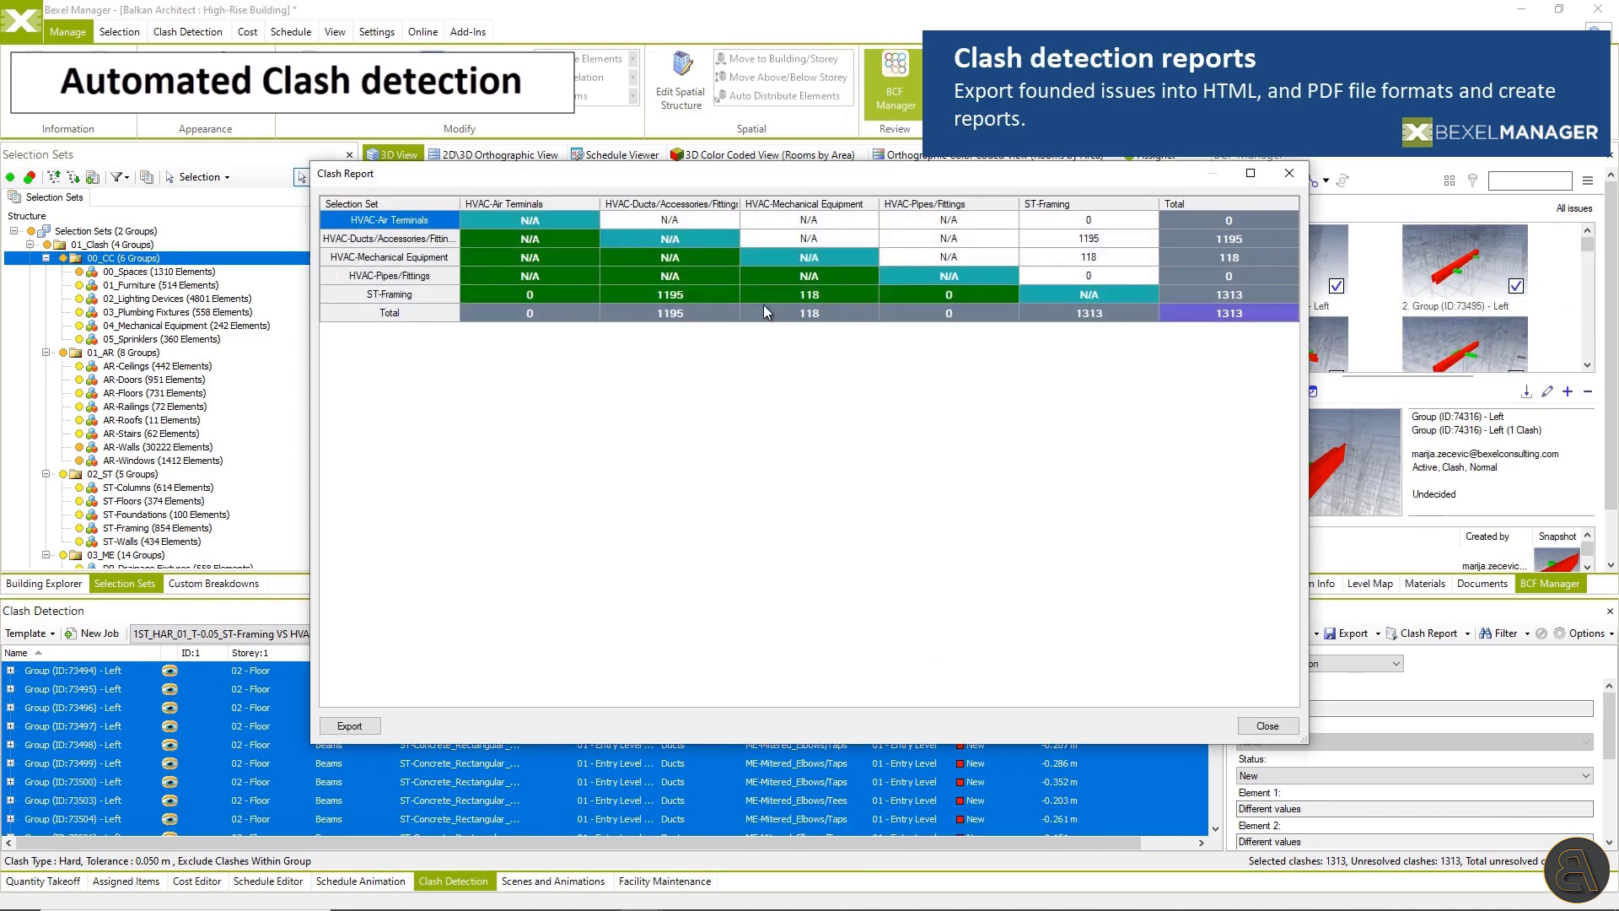
left_click(1288, 174)
Export the clash report to Excel and view the ClashStatusSpatial, ClashStatusOverview, ClashStatusOverviewDetailed and ClashDetection sheets.
left_click(1377, 651)
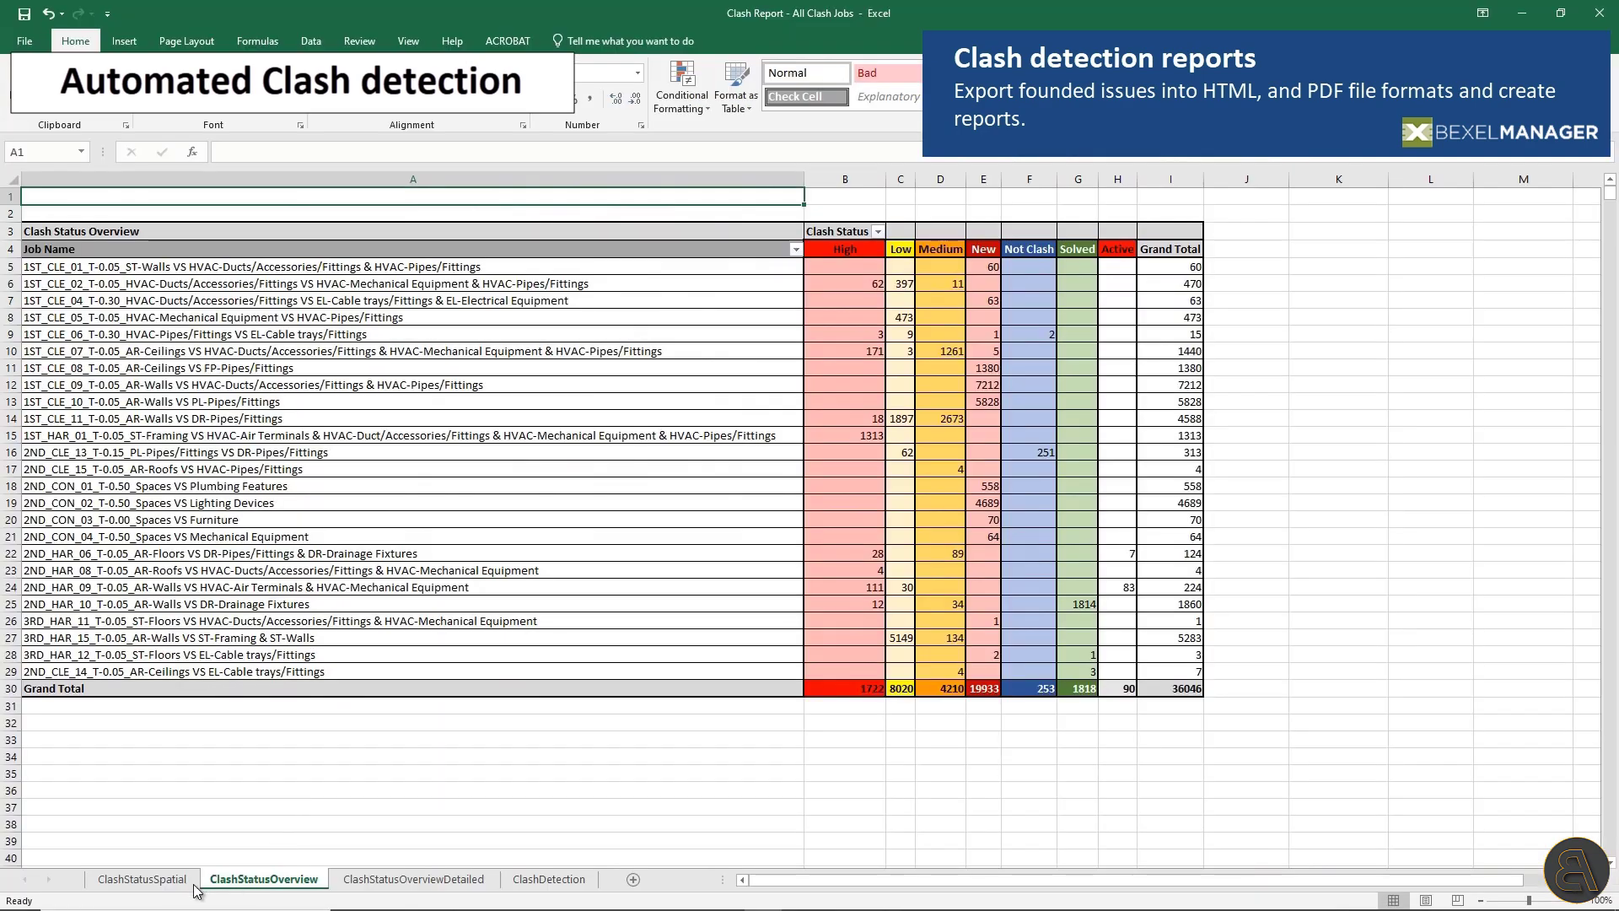
left_click(172, 882)
left_click(235, 880)
left_click(413, 879)
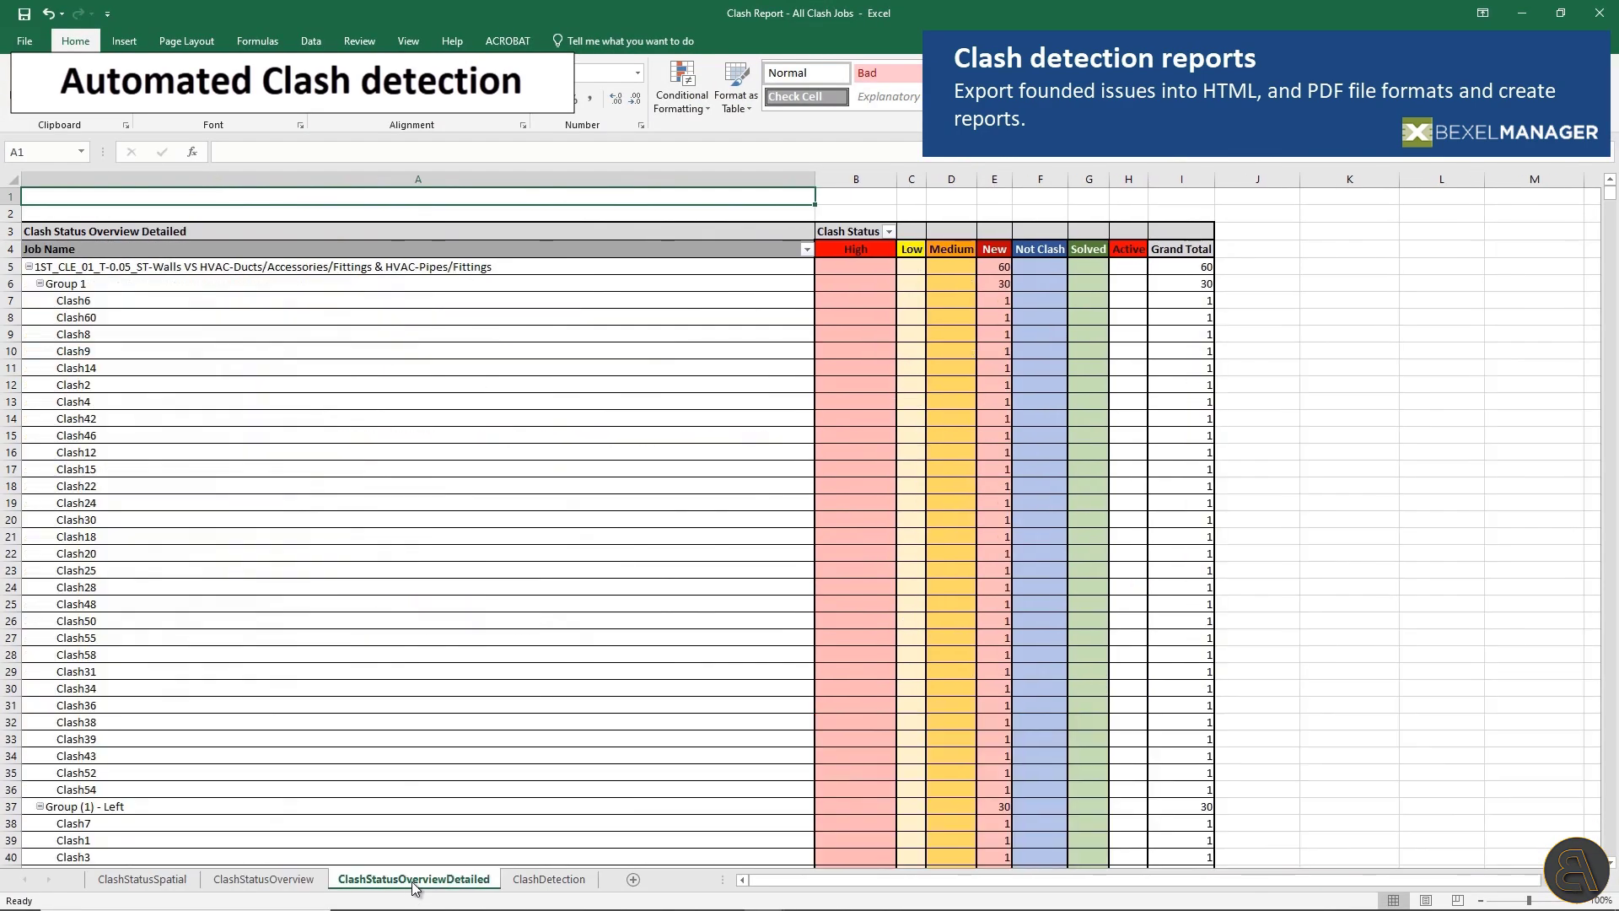
left_click(549, 880)
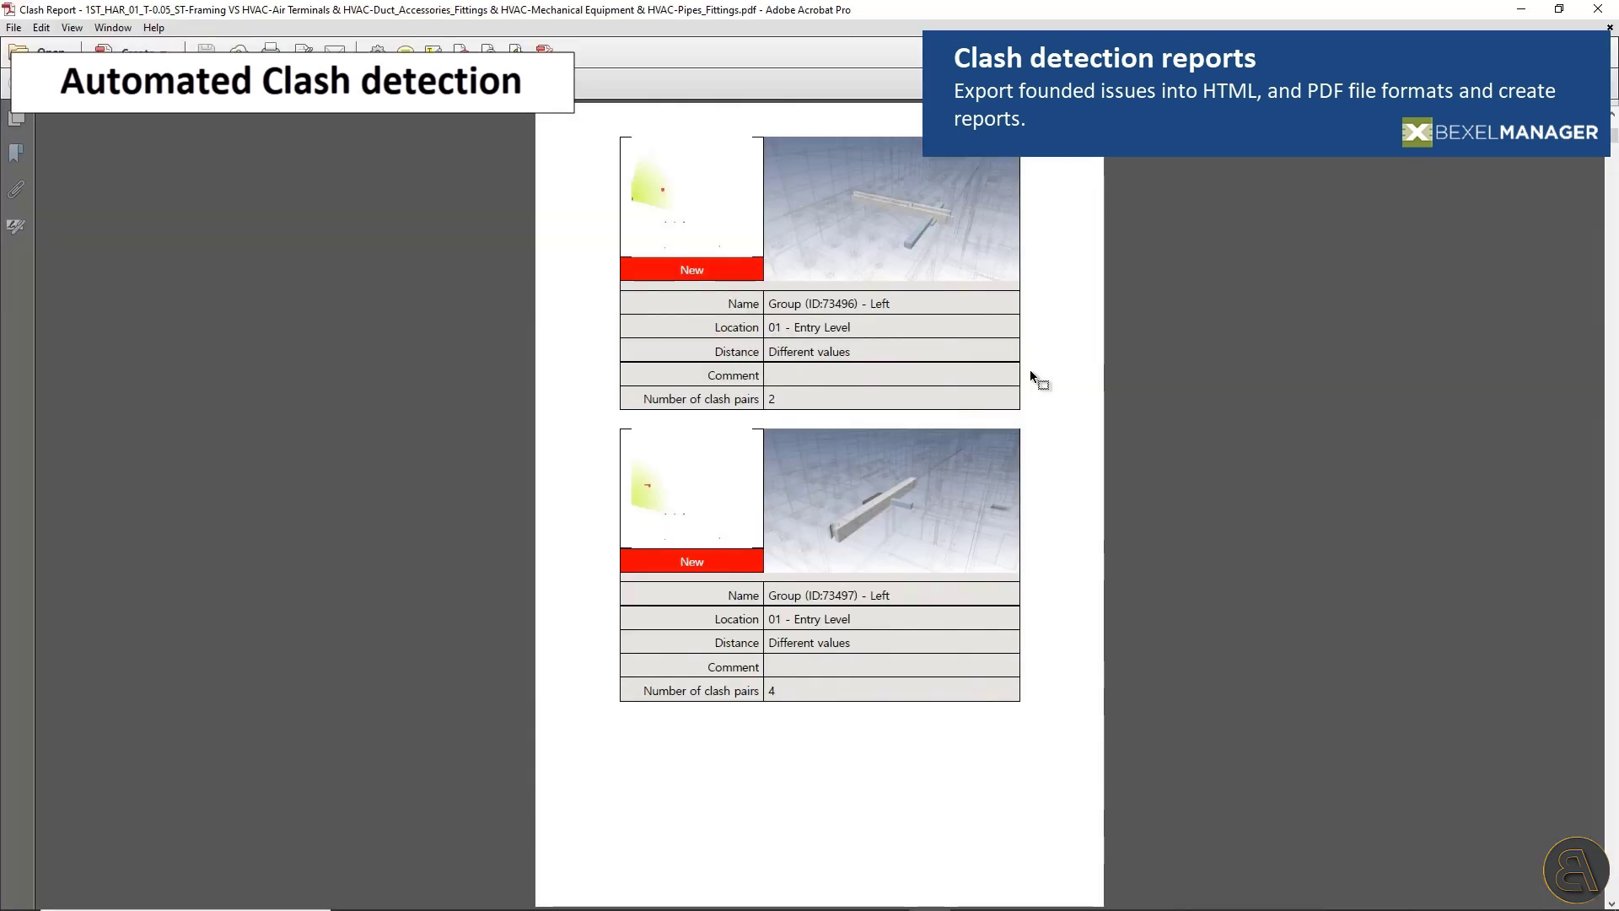
Scroll through the PDF and HTML clash reports.
scroll(1147, 379, "down", 10)
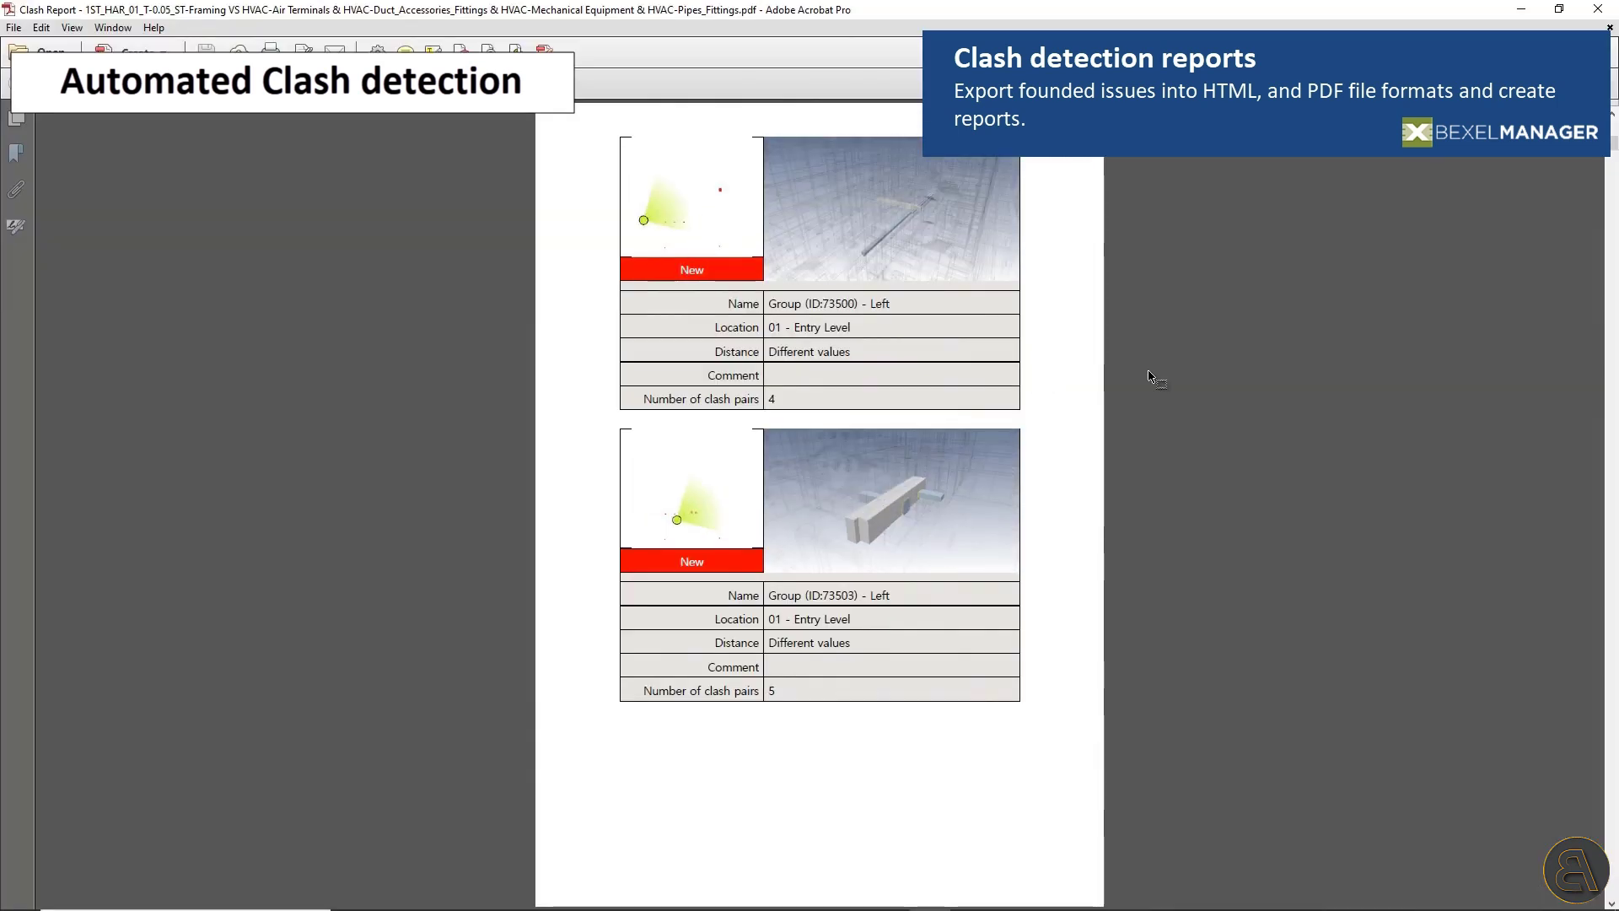
scroll(1145, 375, "down", 5)
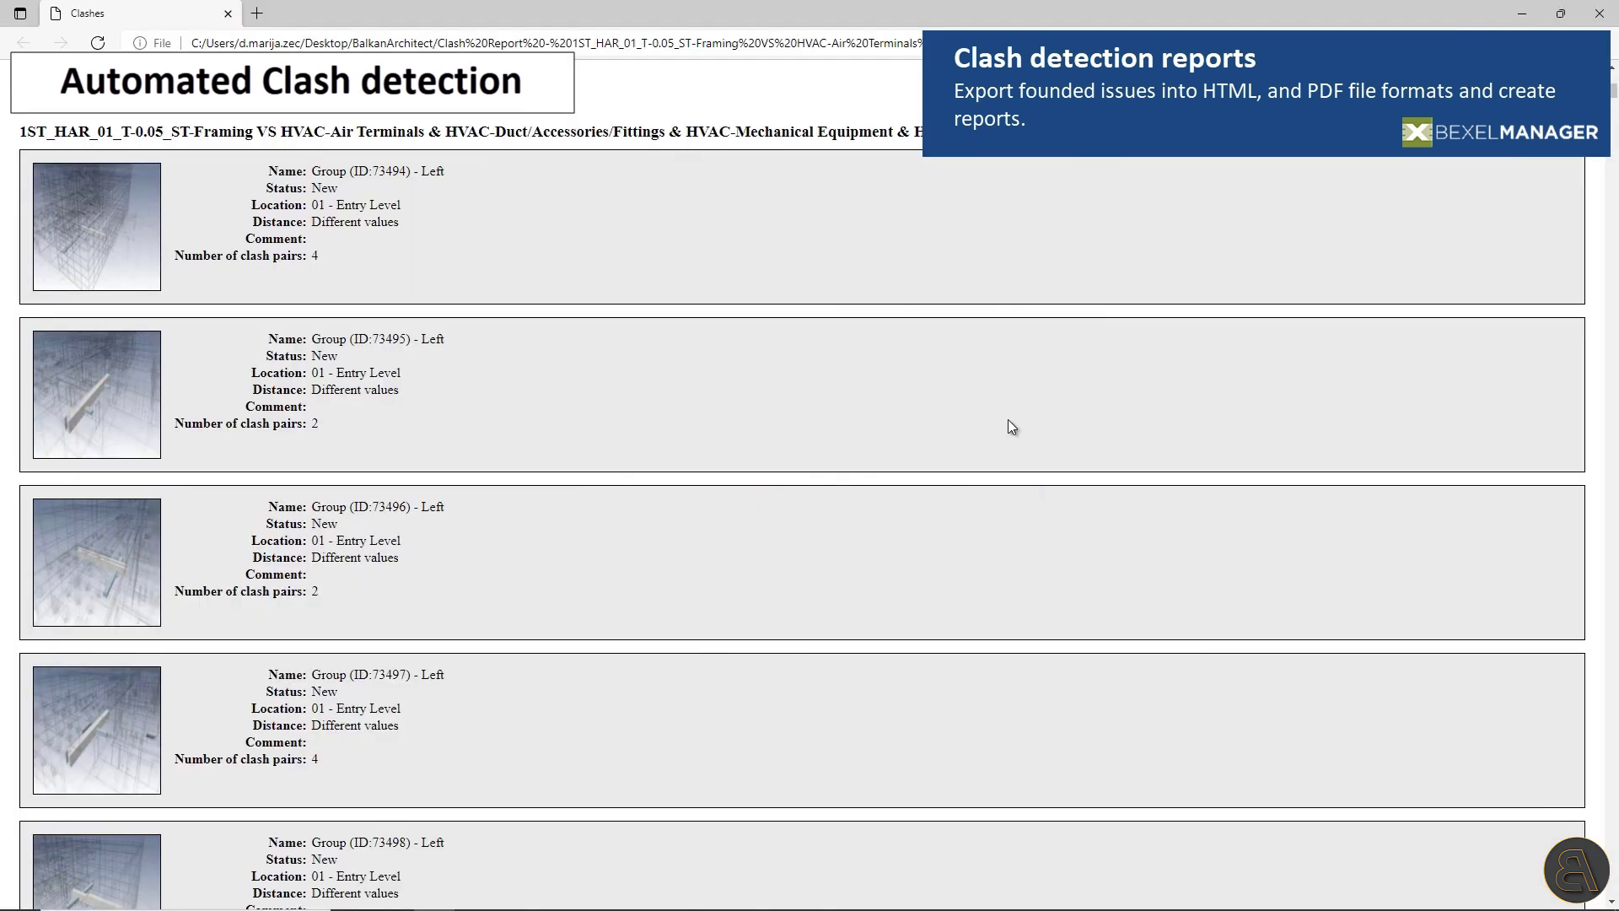
scroll(1010, 420, "down", 5)
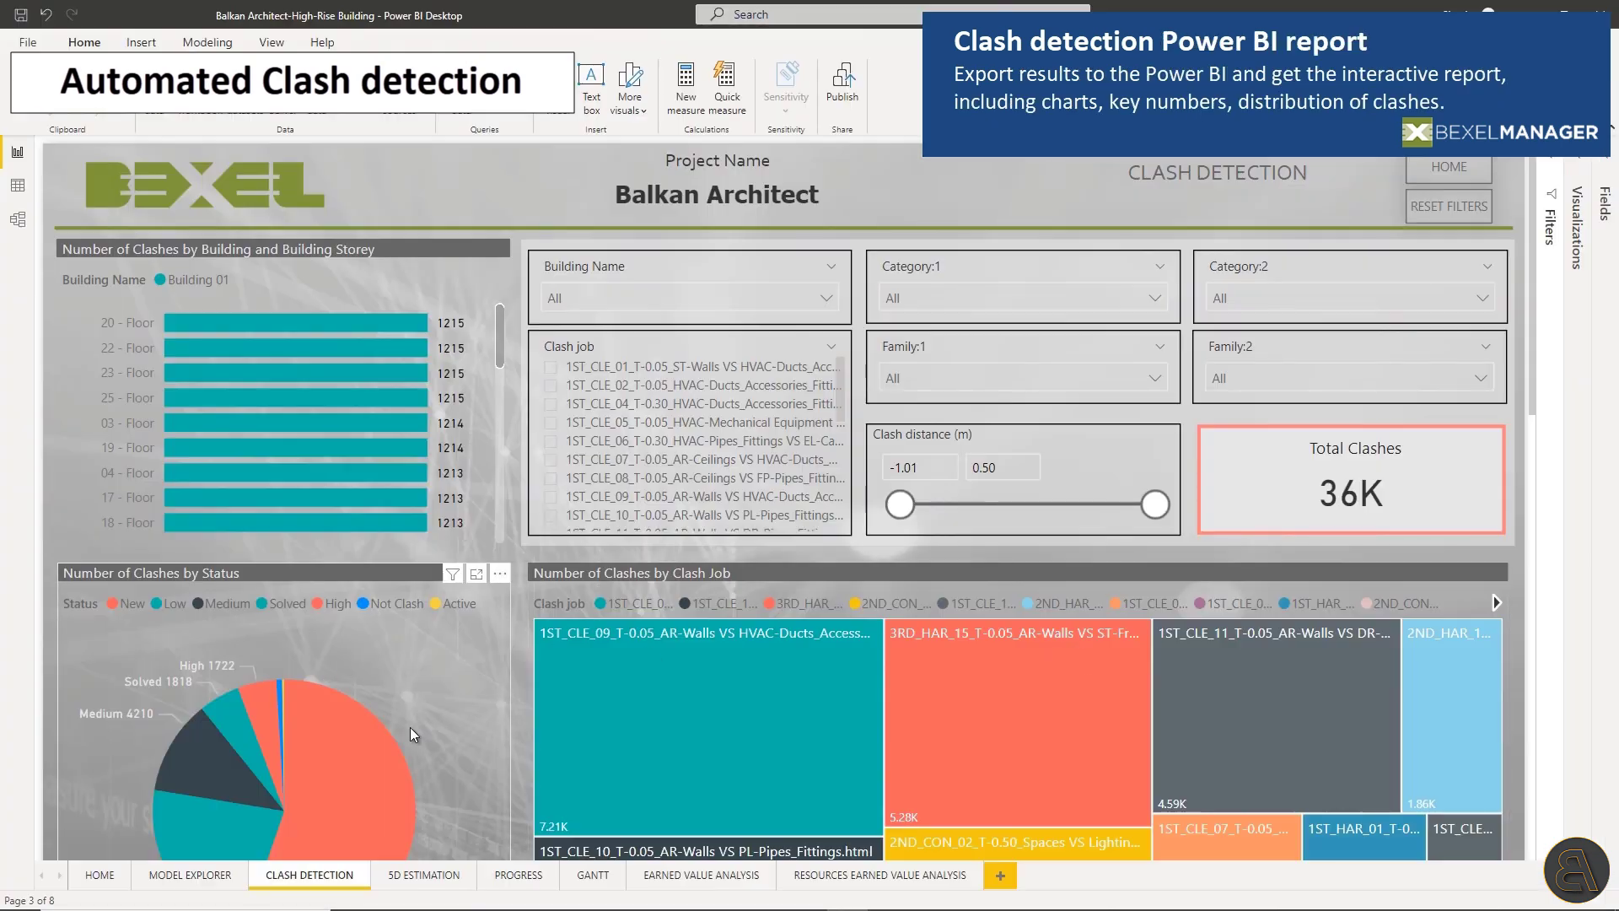
Filter Total Clashes by treemap jobs: largest, 5.28K, 4.59K, 1.86K, AR-Walls VS PL-Pipes_Fittings, 1.44K.
scroll(413, 725, "down", 5)
scroll(430, 715, "down", 10)
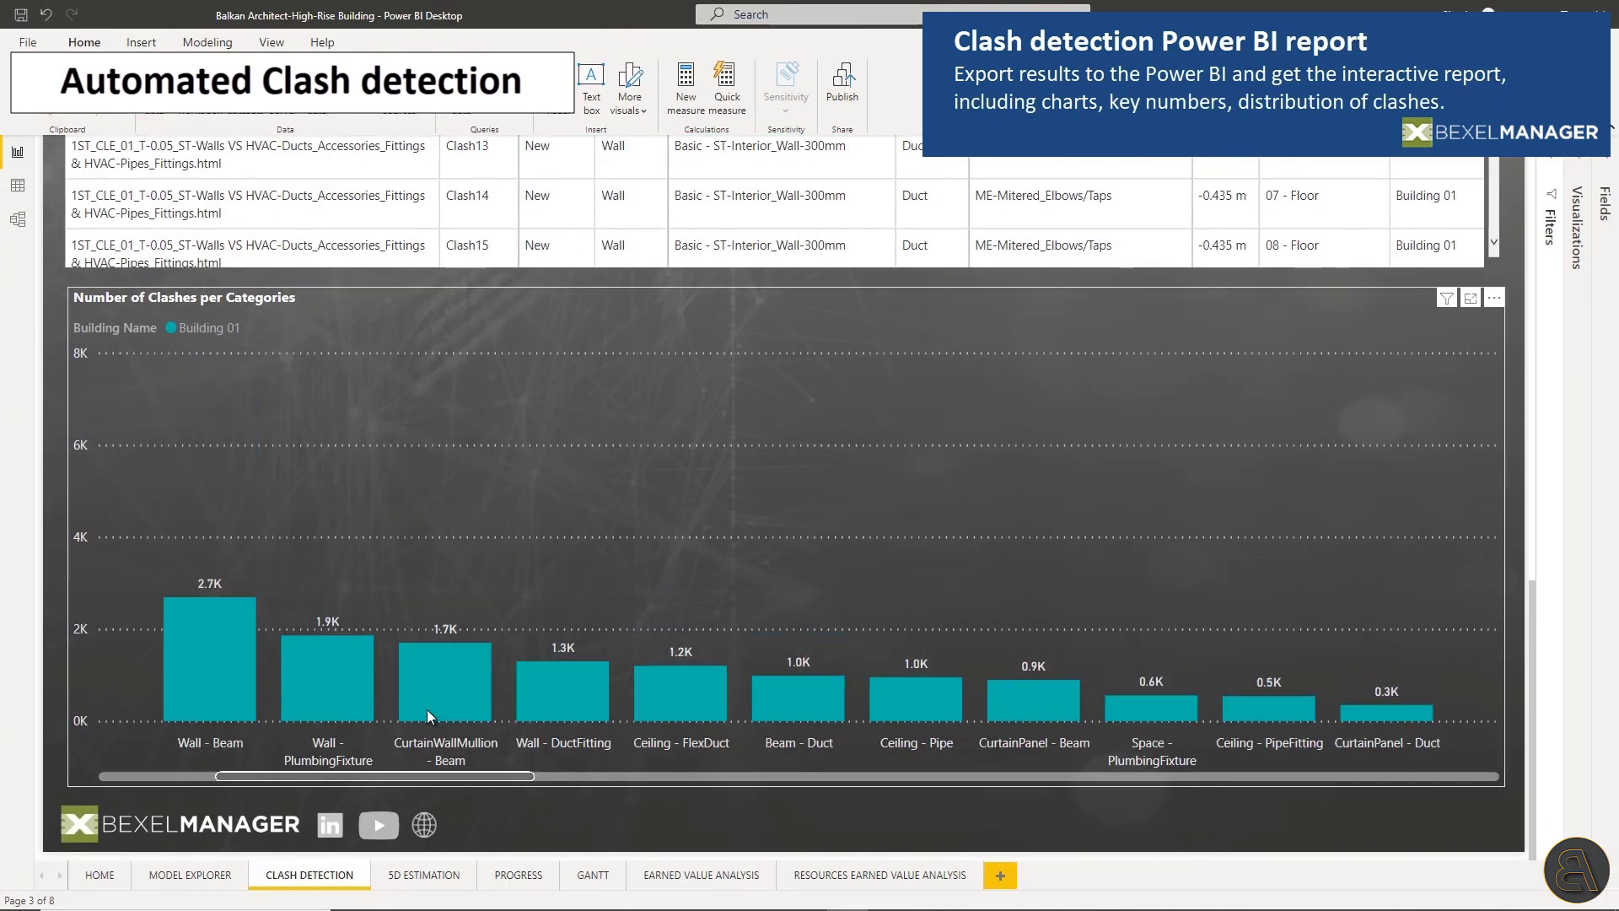
scroll(427, 715, "up", 10)
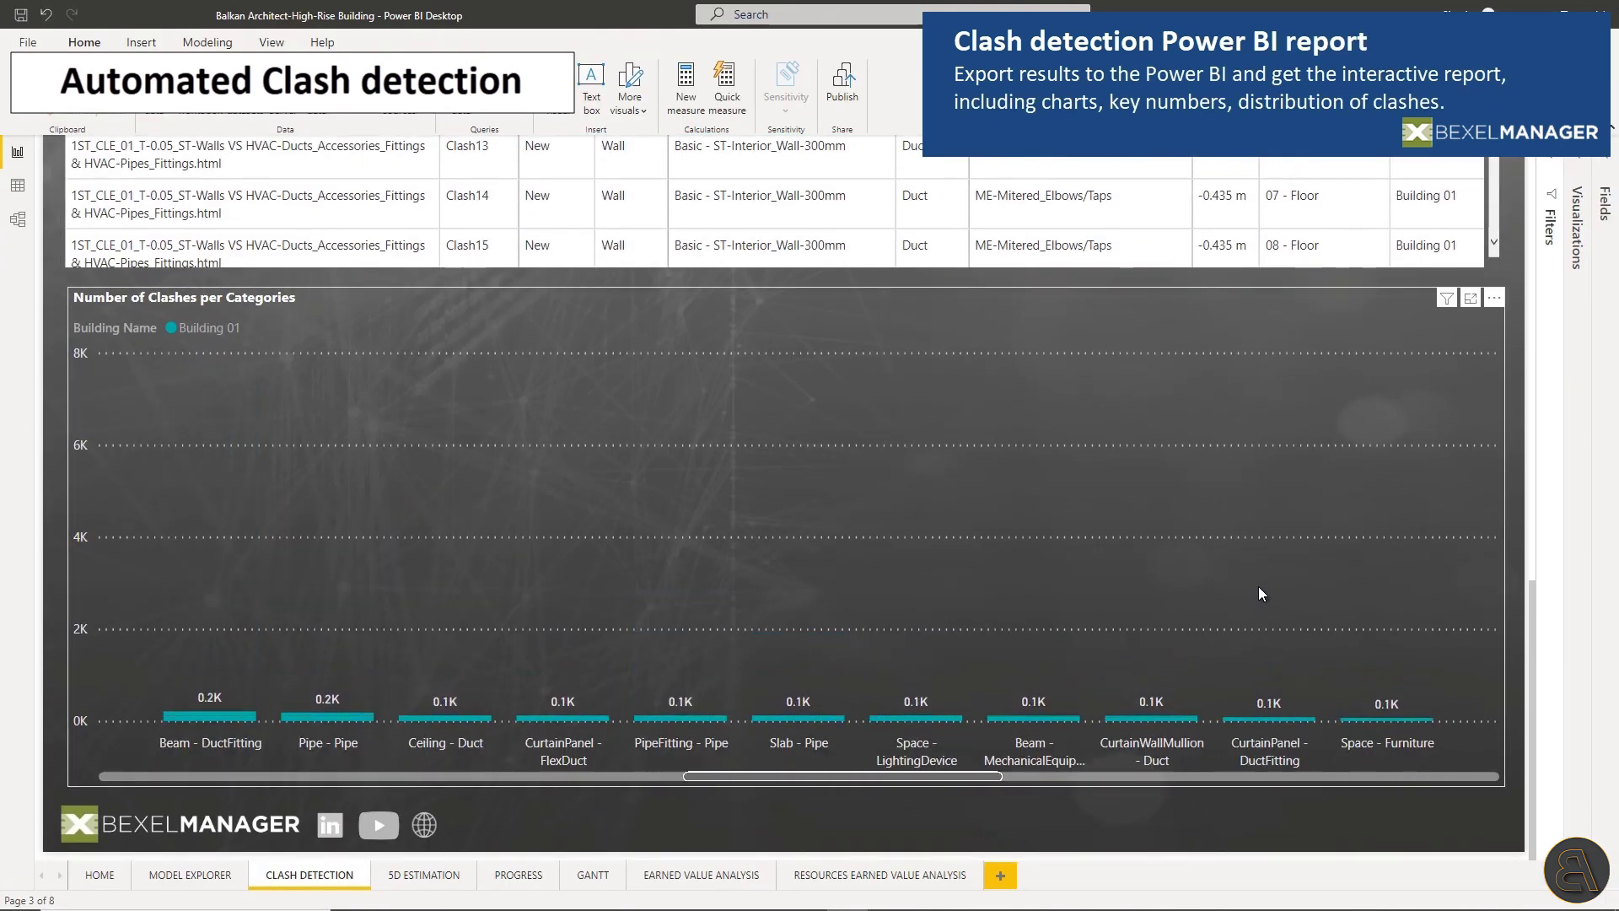
scroll(1294, 331, "up", 5)
scroll(1293, 326, "up", 5)
left_click(716, 590)
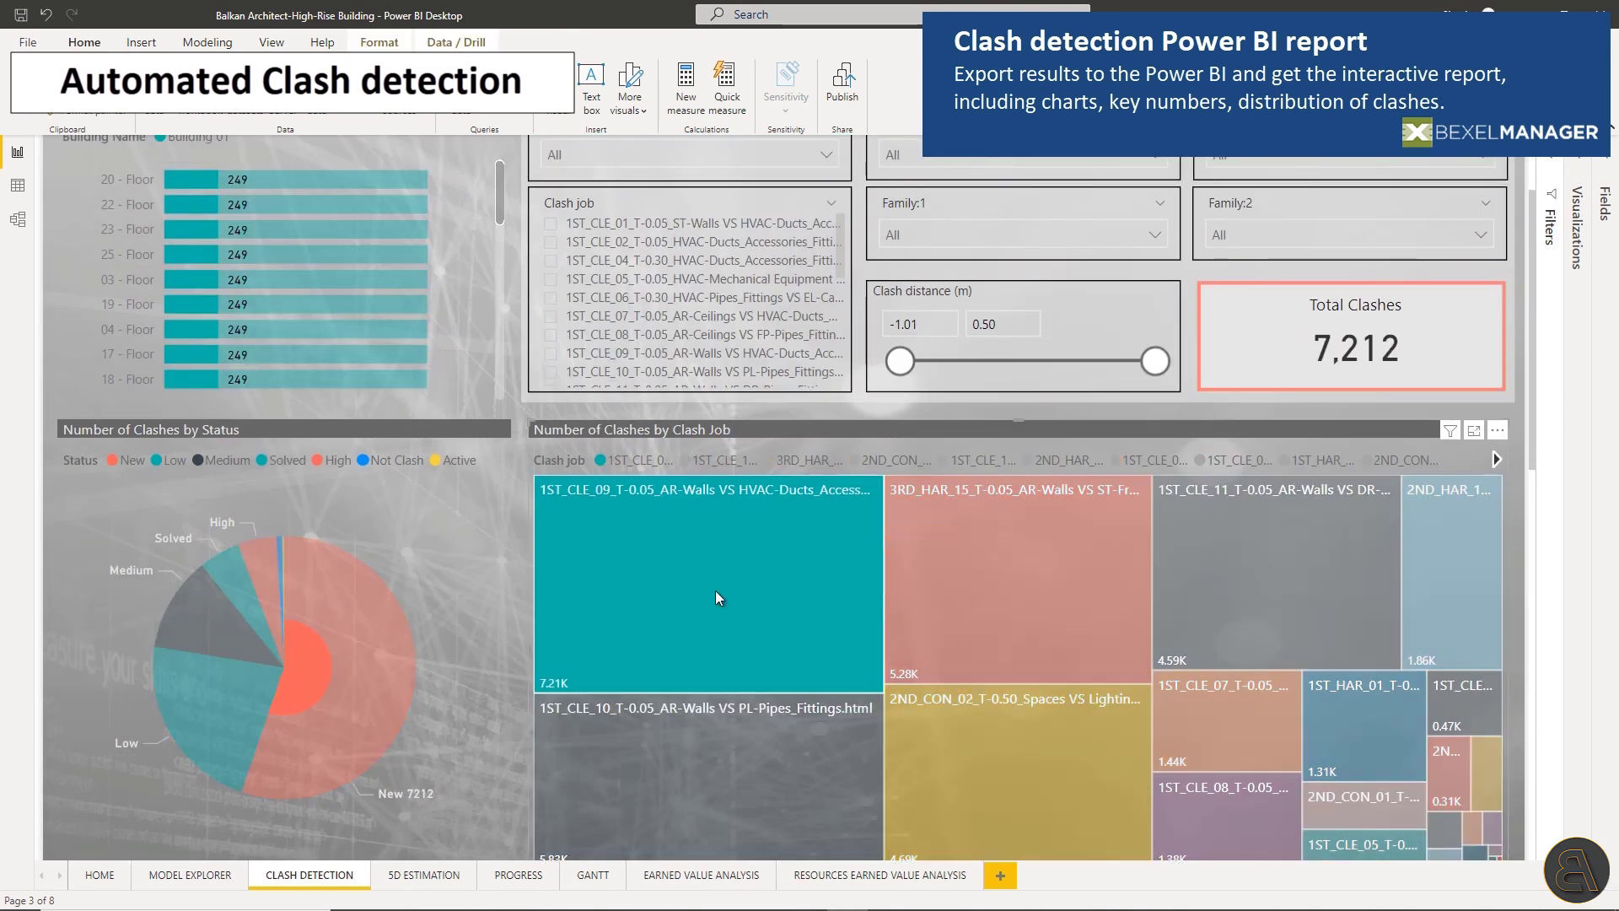
left_click(999, 624)
left_click(1258, 585)
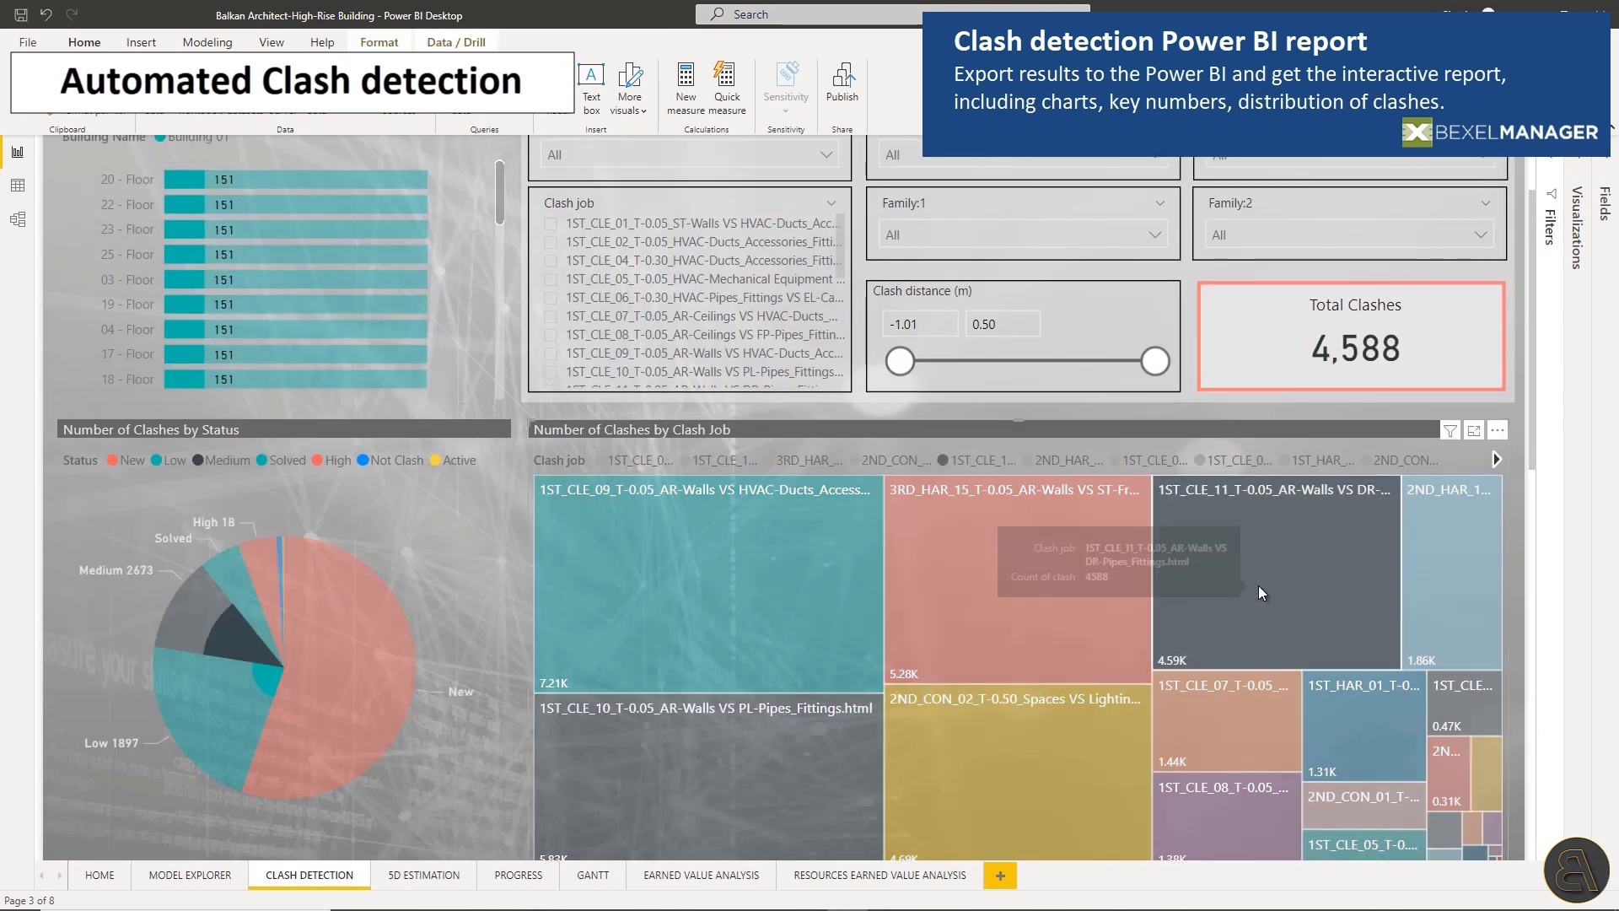
left_click(1461, 573)
left_click(814, 769)
left_click(1020, 742)
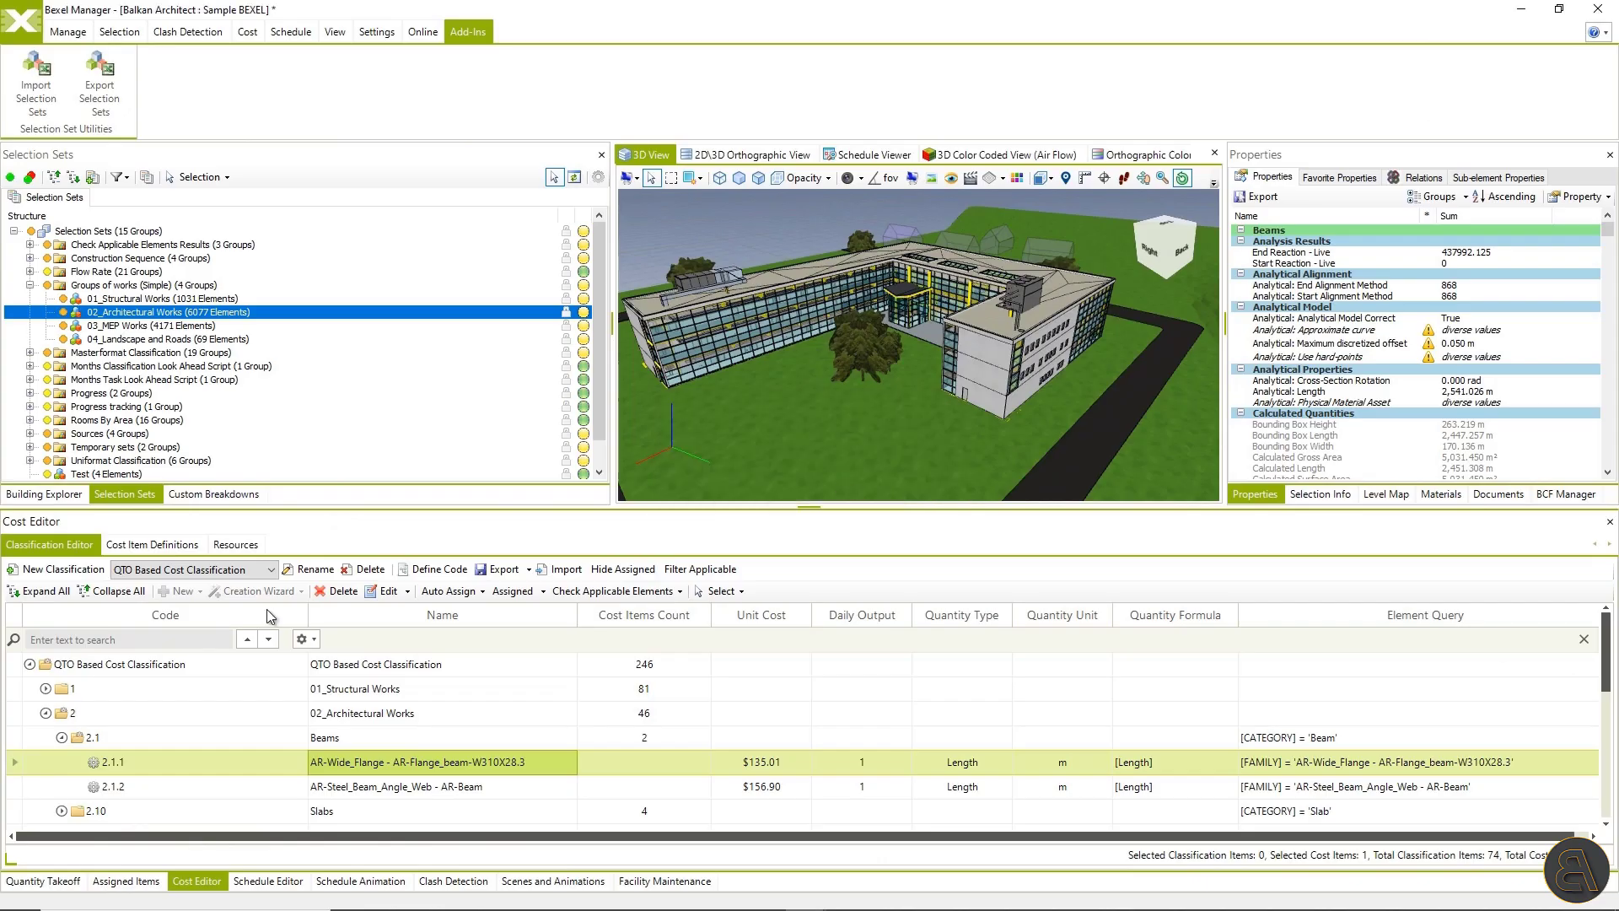
Run the Creation Wizard with QTO For Cost Classification and [Schema] codes, then apply Define Code.
right_click(156, 668)
mouse_move(214, 591)
left_click(489, 595)
left_click(953, 384)
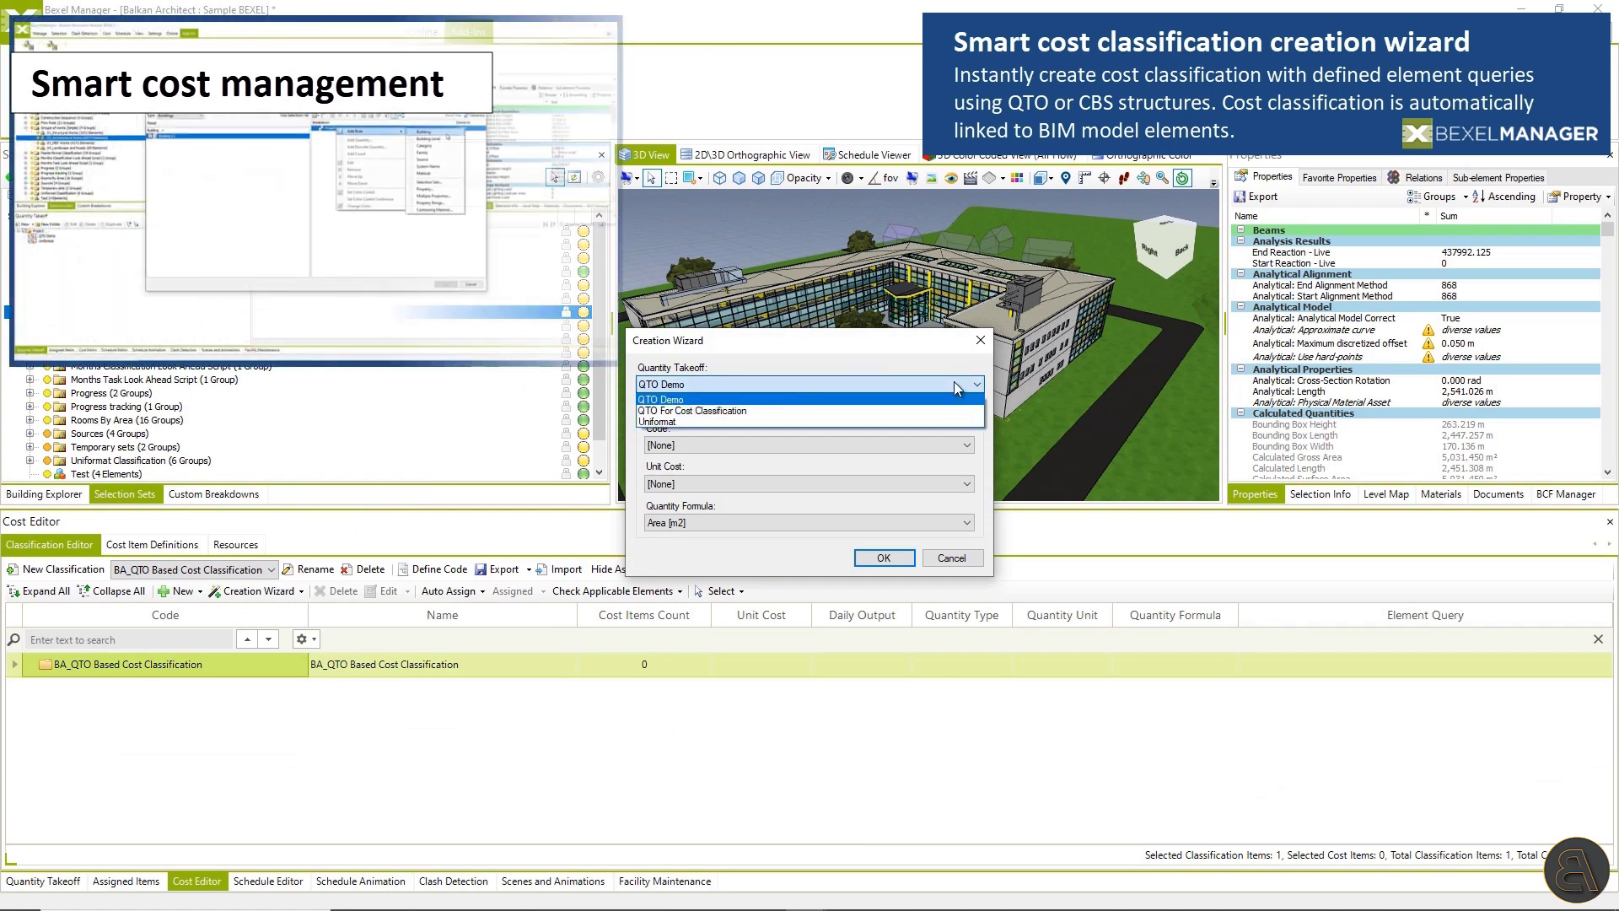
left_click(675, 415)
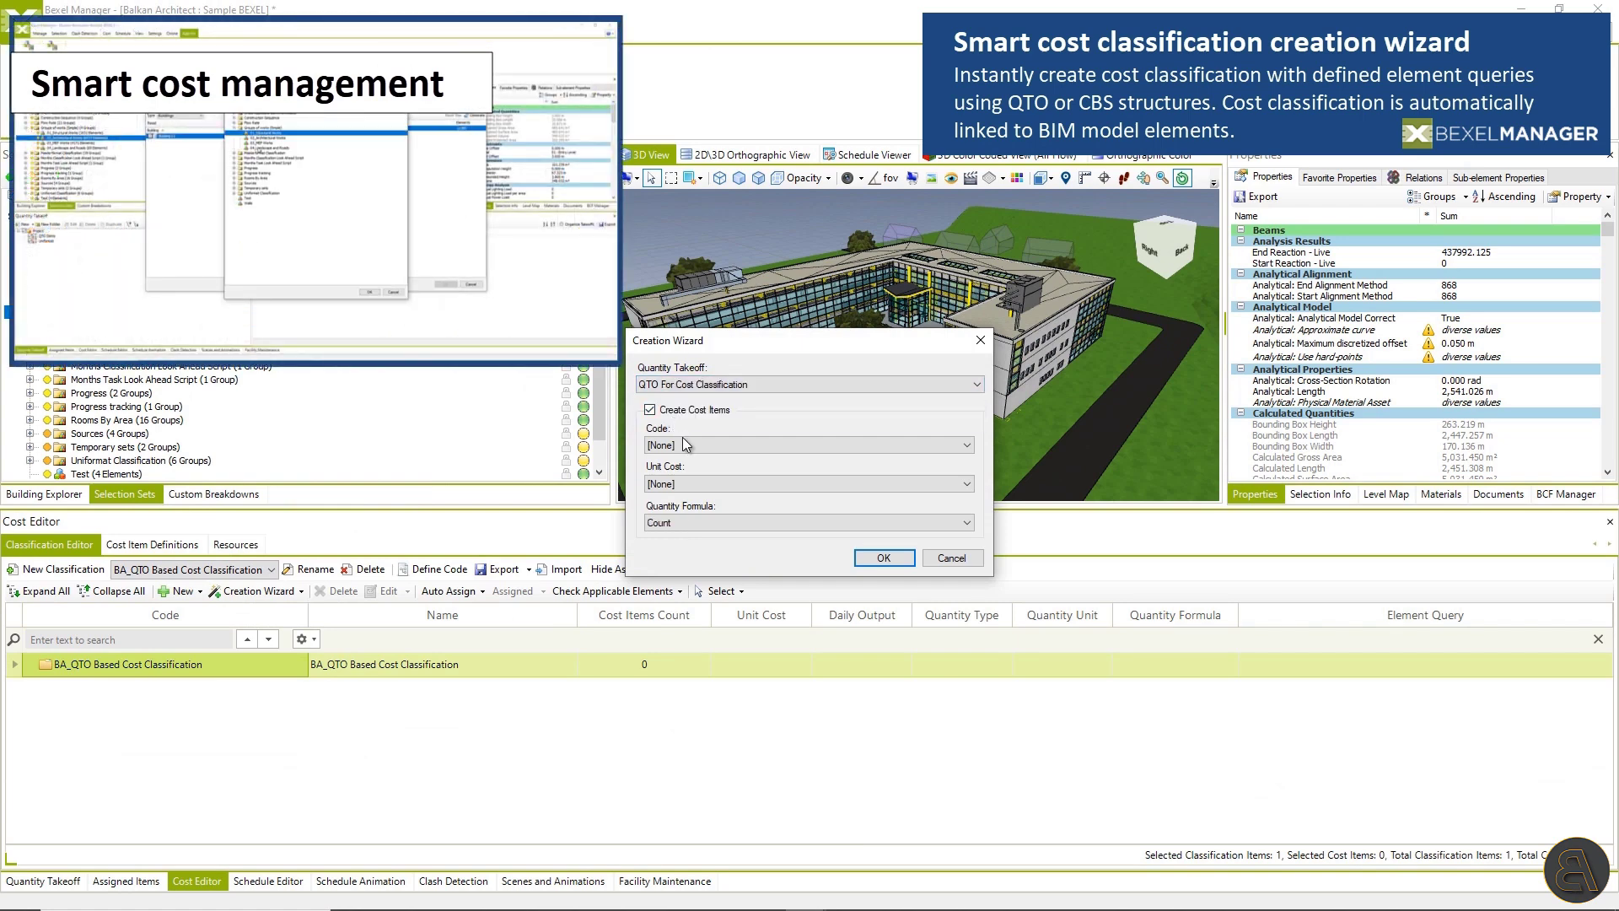
left_click(684, 445)
left_click(682, 471)
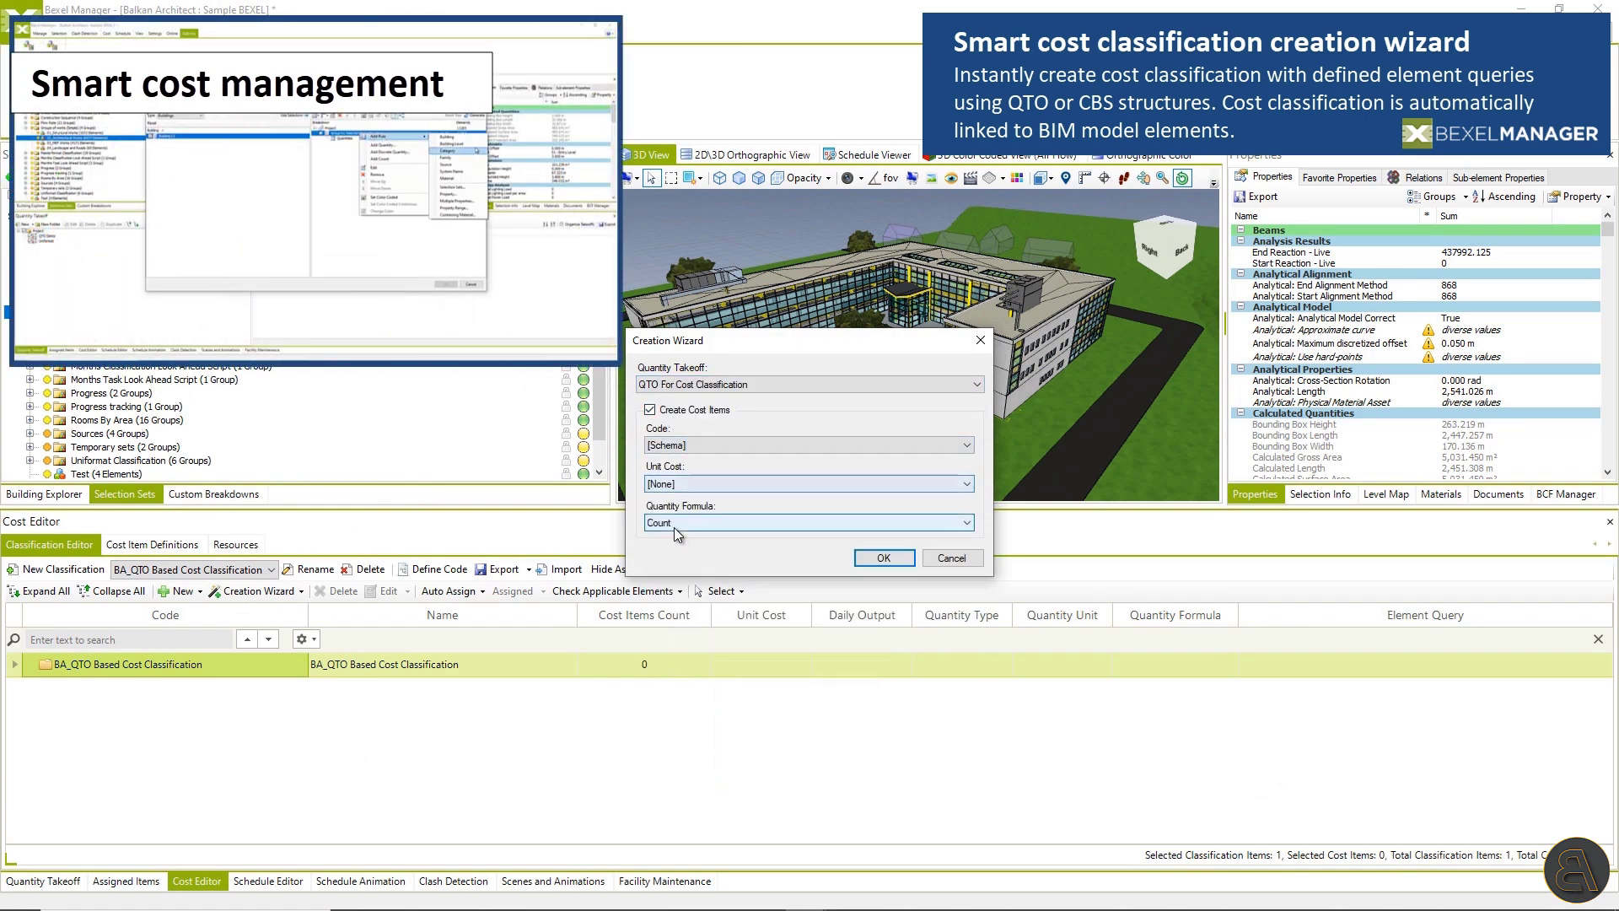
left_click(884, 557)
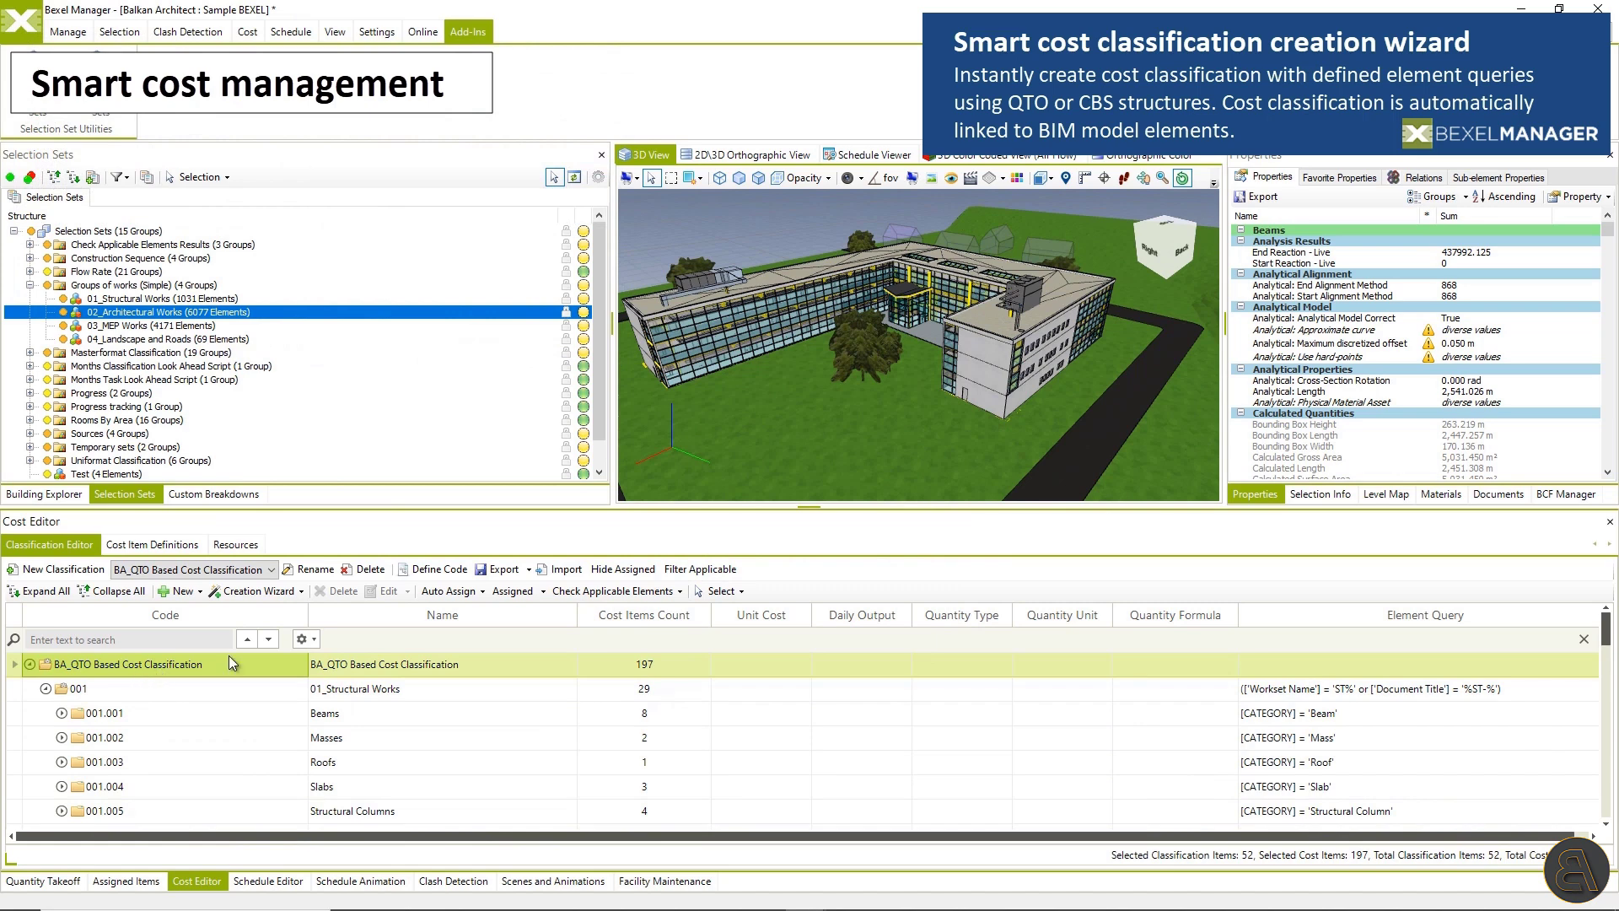
left_click(445, 571)
left_click(68, 717)
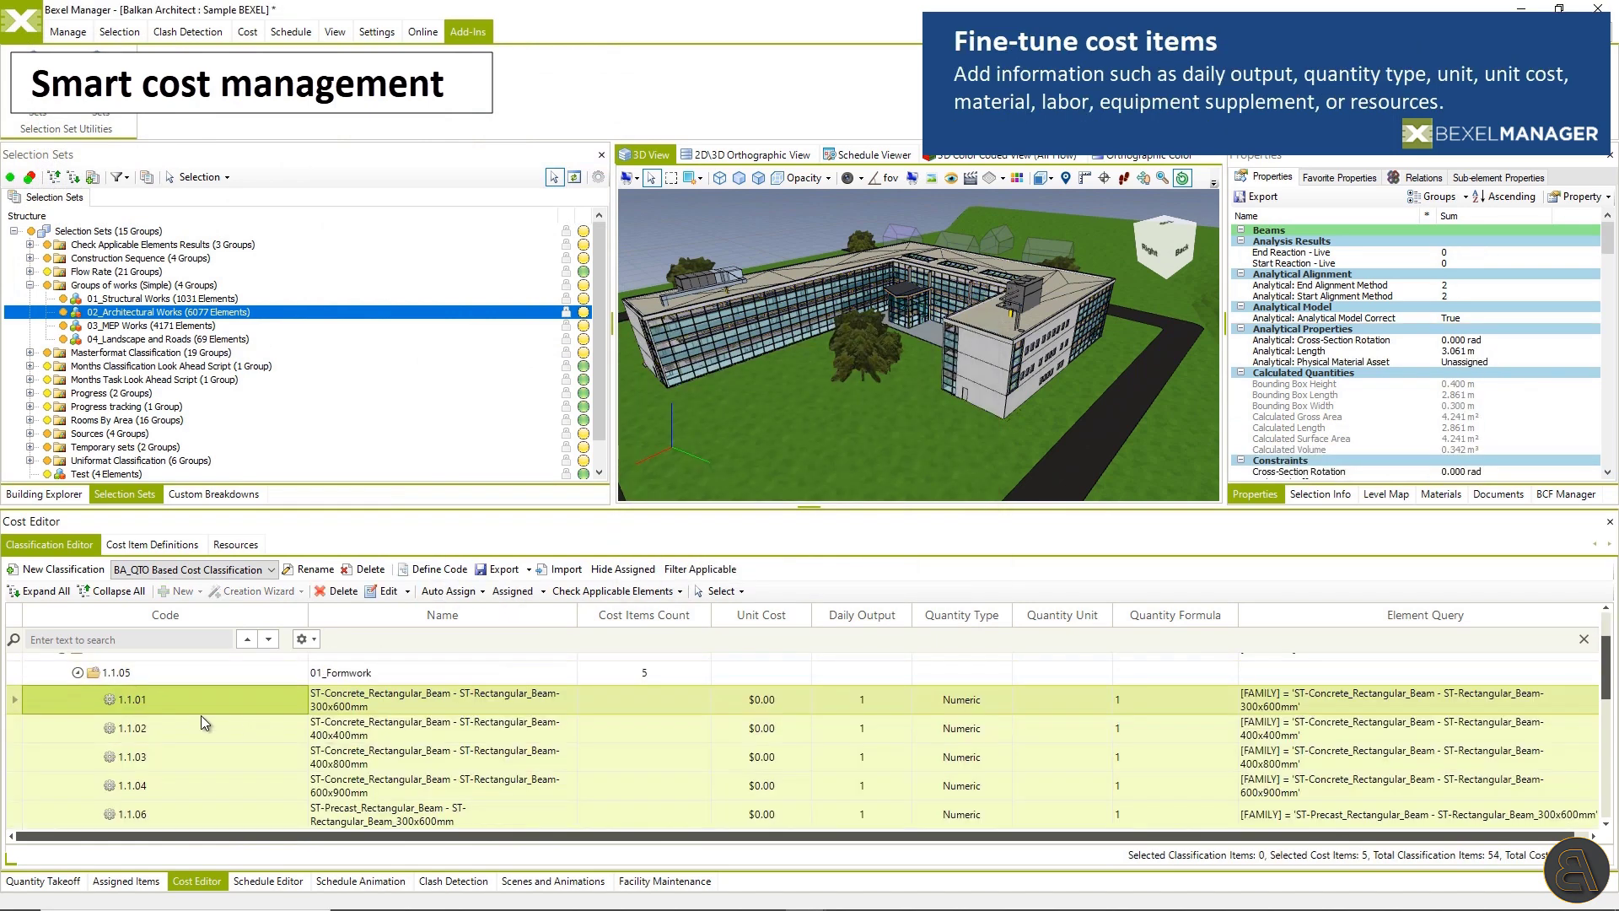
Set cost item 1.1.01 to quantity type Area in m² and add a labor resource.
double_click(201, 700)
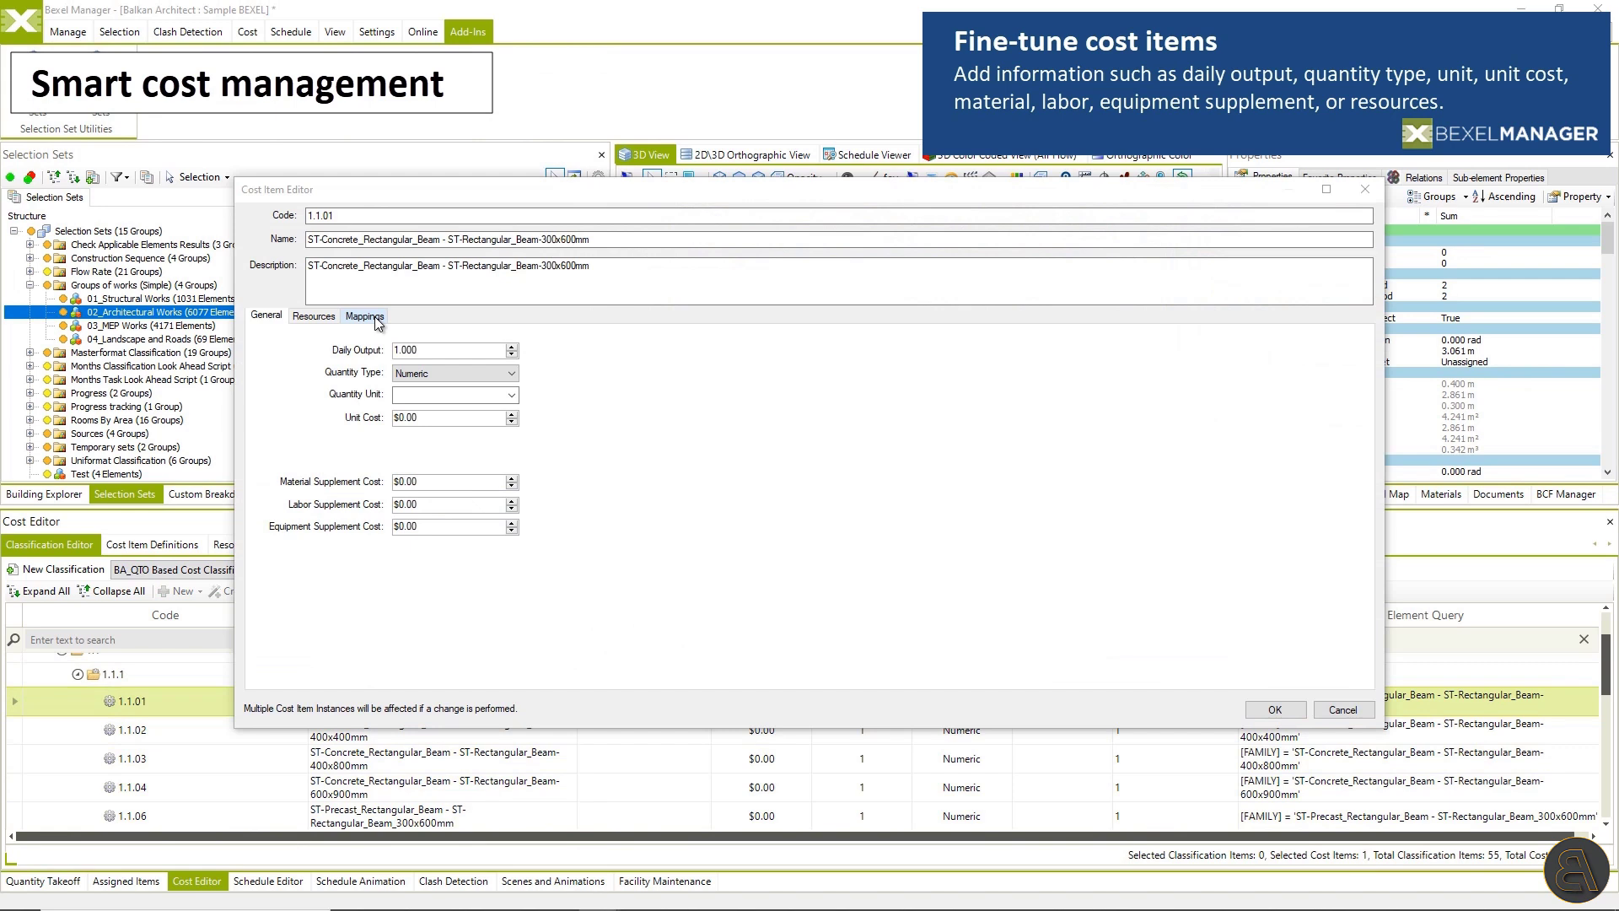
left_click(365, 316)
left_click(265, 315)
left_click(455, 373)
left_click(464, 396)
left_click(467, 395)
left_click(460, 413)
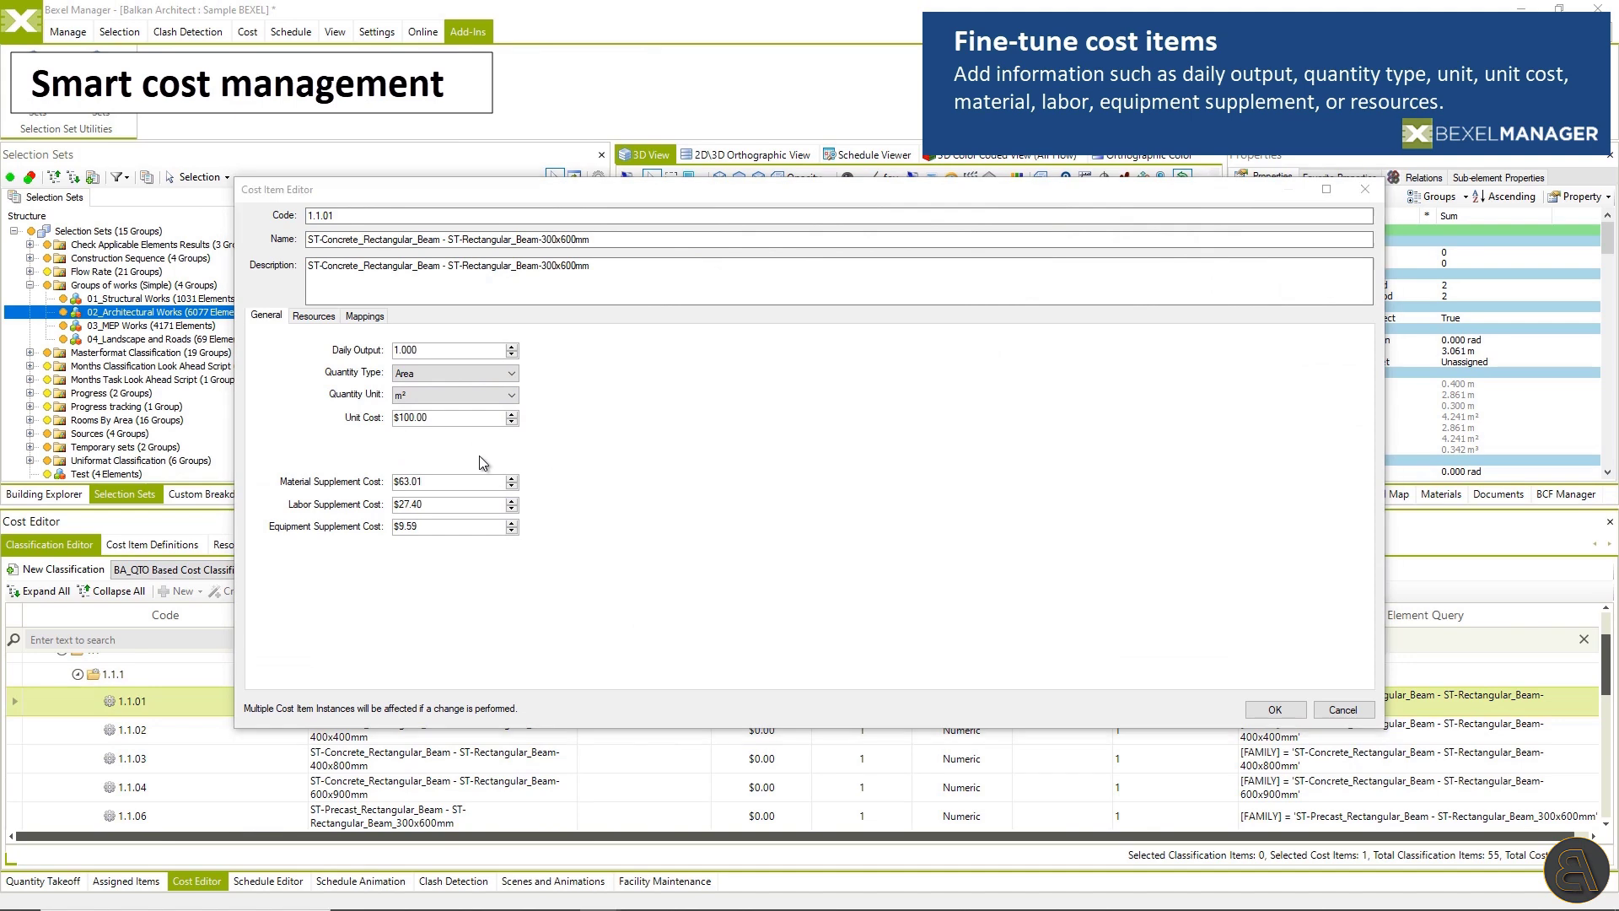
left_click(314, 316)
left_click(271, 329)
left_click_drag(1374, 253, 1368, 424)
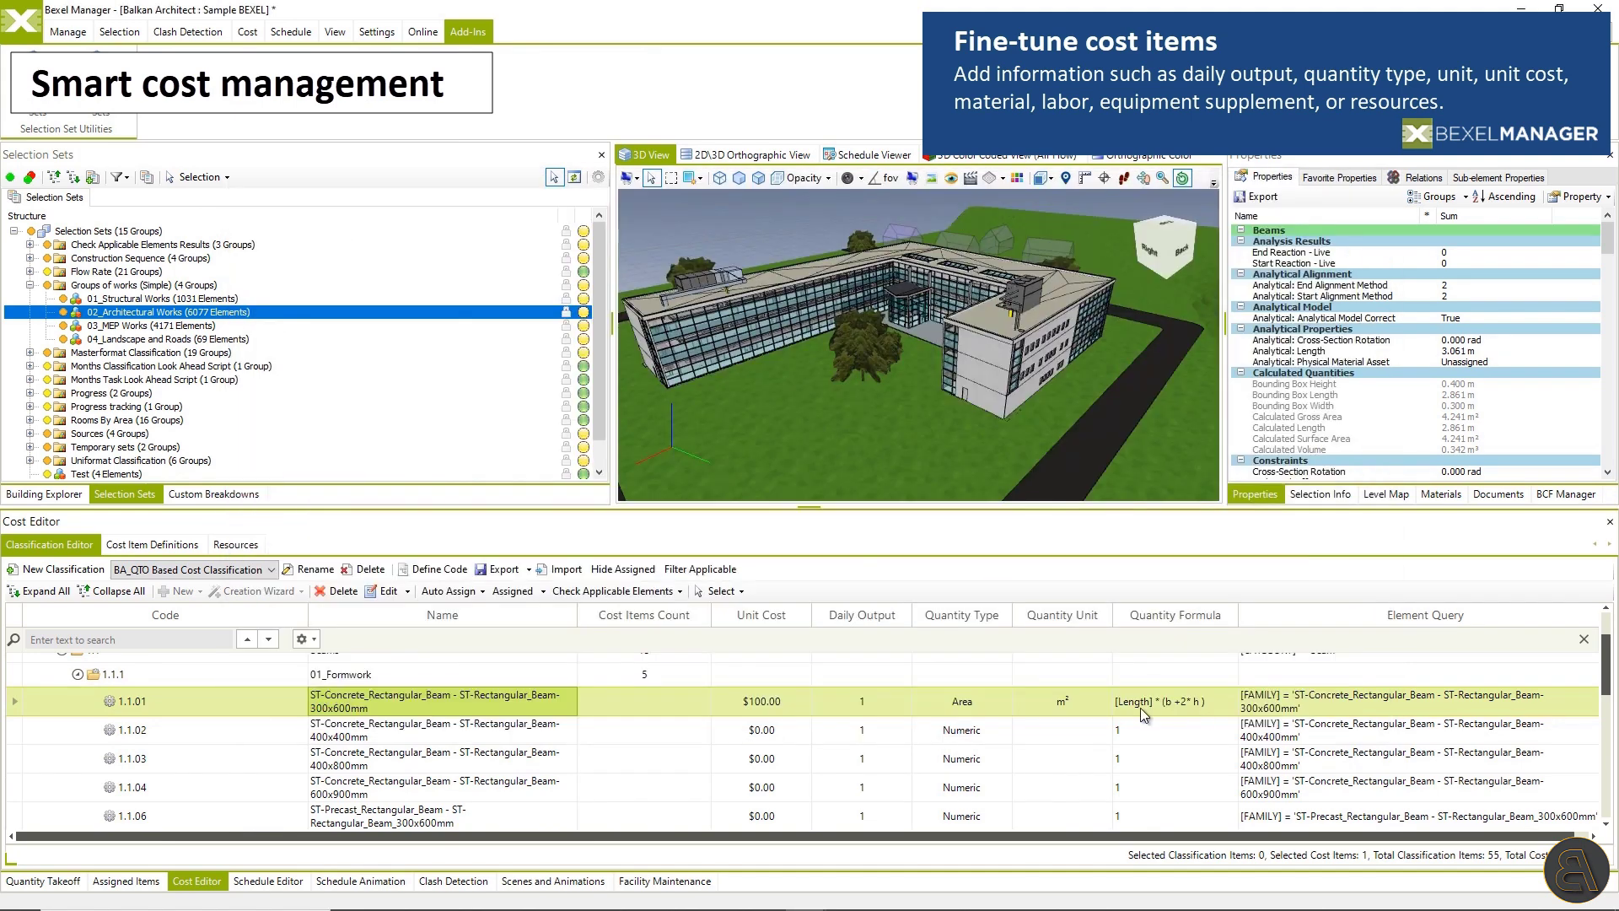
Isolate the beams applicable to cost item 1.1.01 in the 3D view.
right_click(438, 706)
mouse_move(612, 550)
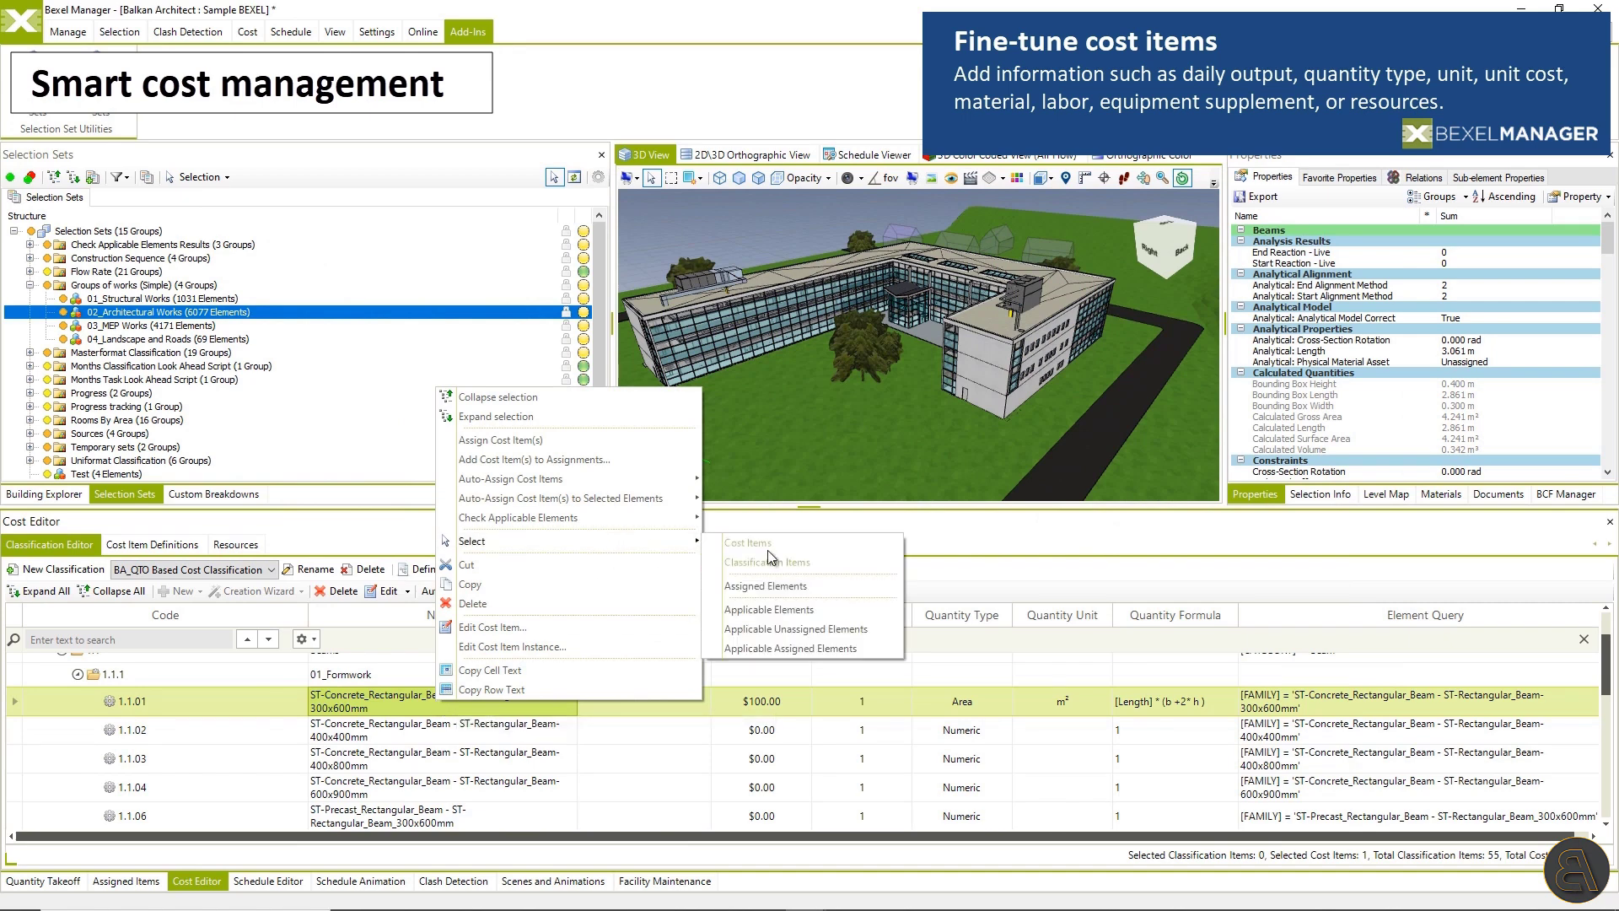
left_click(828, 605)
right_click(771, 210)
left_click(898, 322)
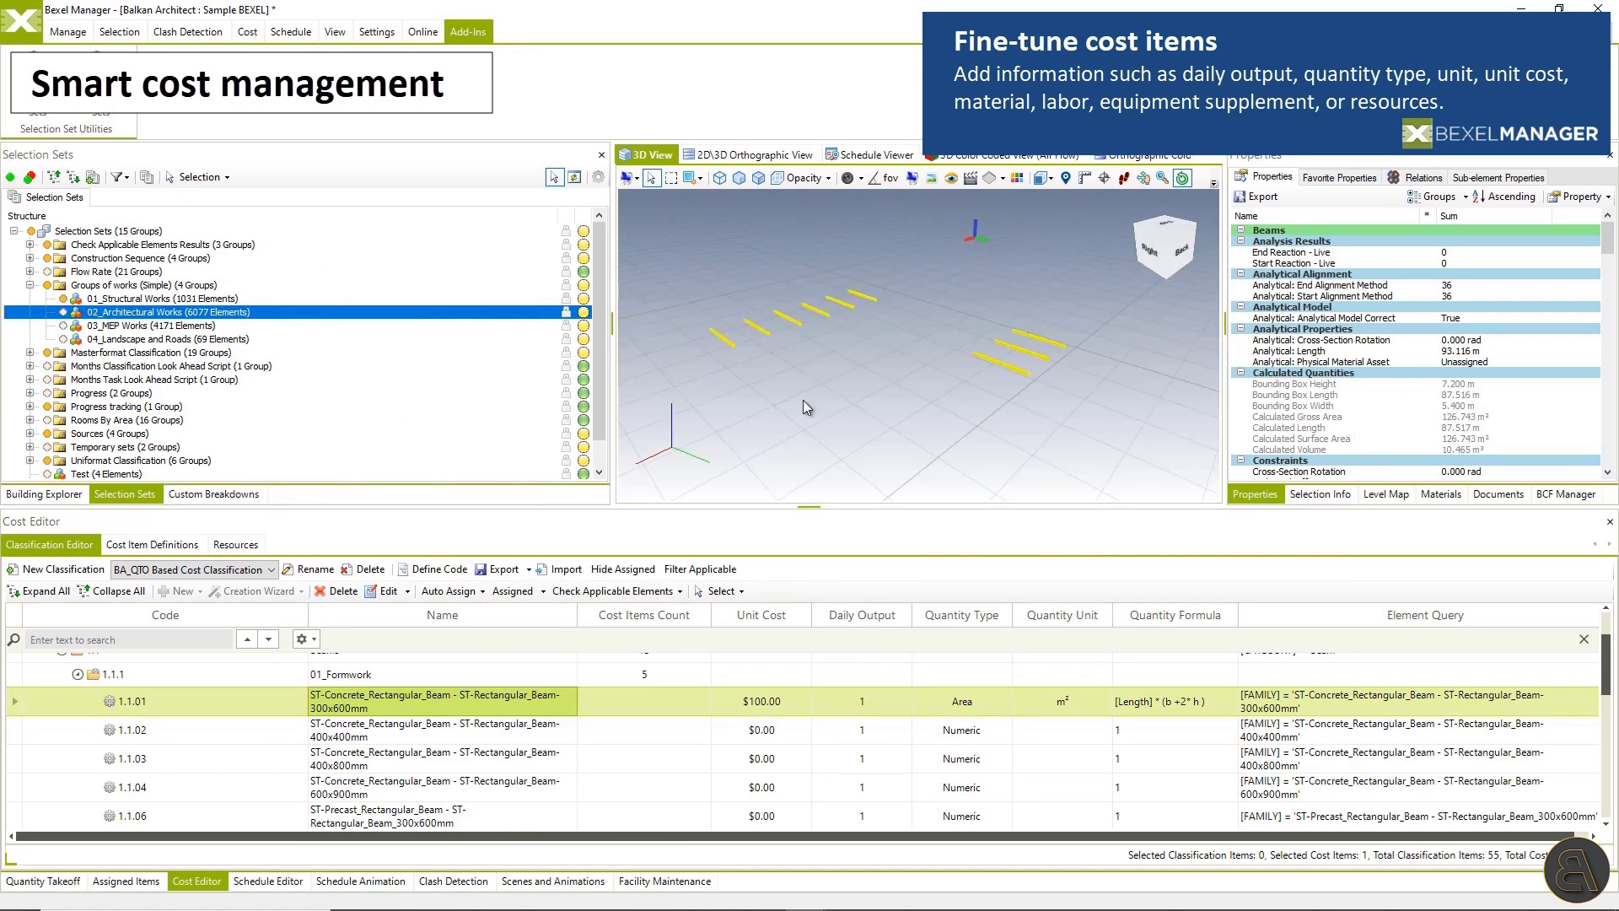
Select the elements applicable to 01_Structural Works, then show the whole building again.
left_click(200, 675)
scroll(200, 675, "up", 1)
left_click(173, 689)
right_click(173, 688)
mouse_move(380, 510)
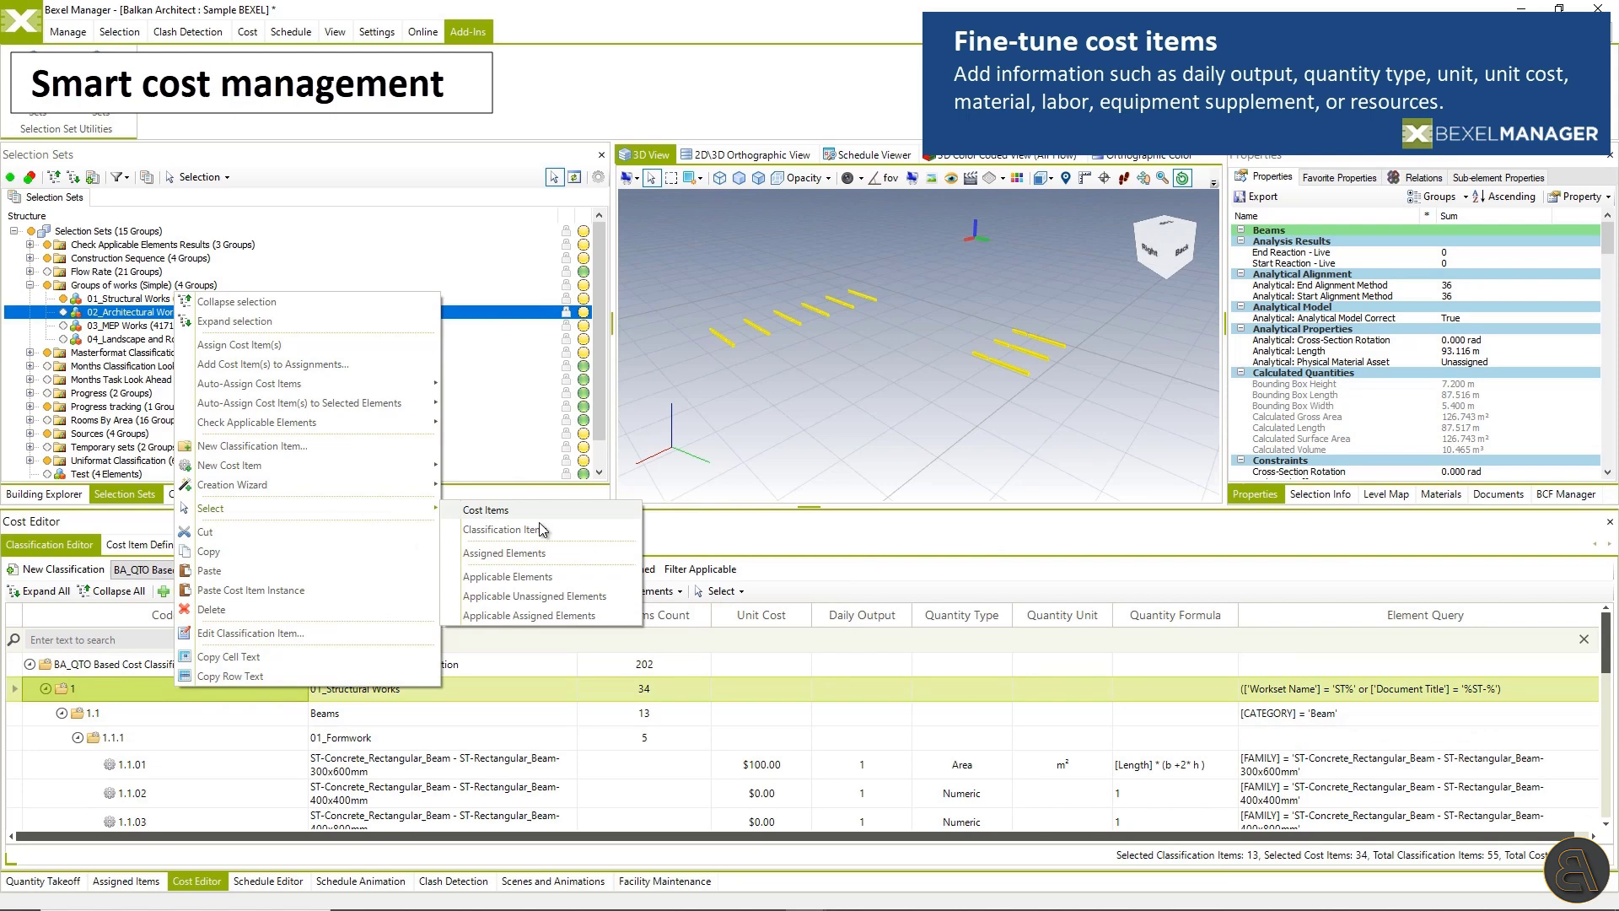
left_click(539, 579)
right_click(815, 369)
left_click(928, 402)
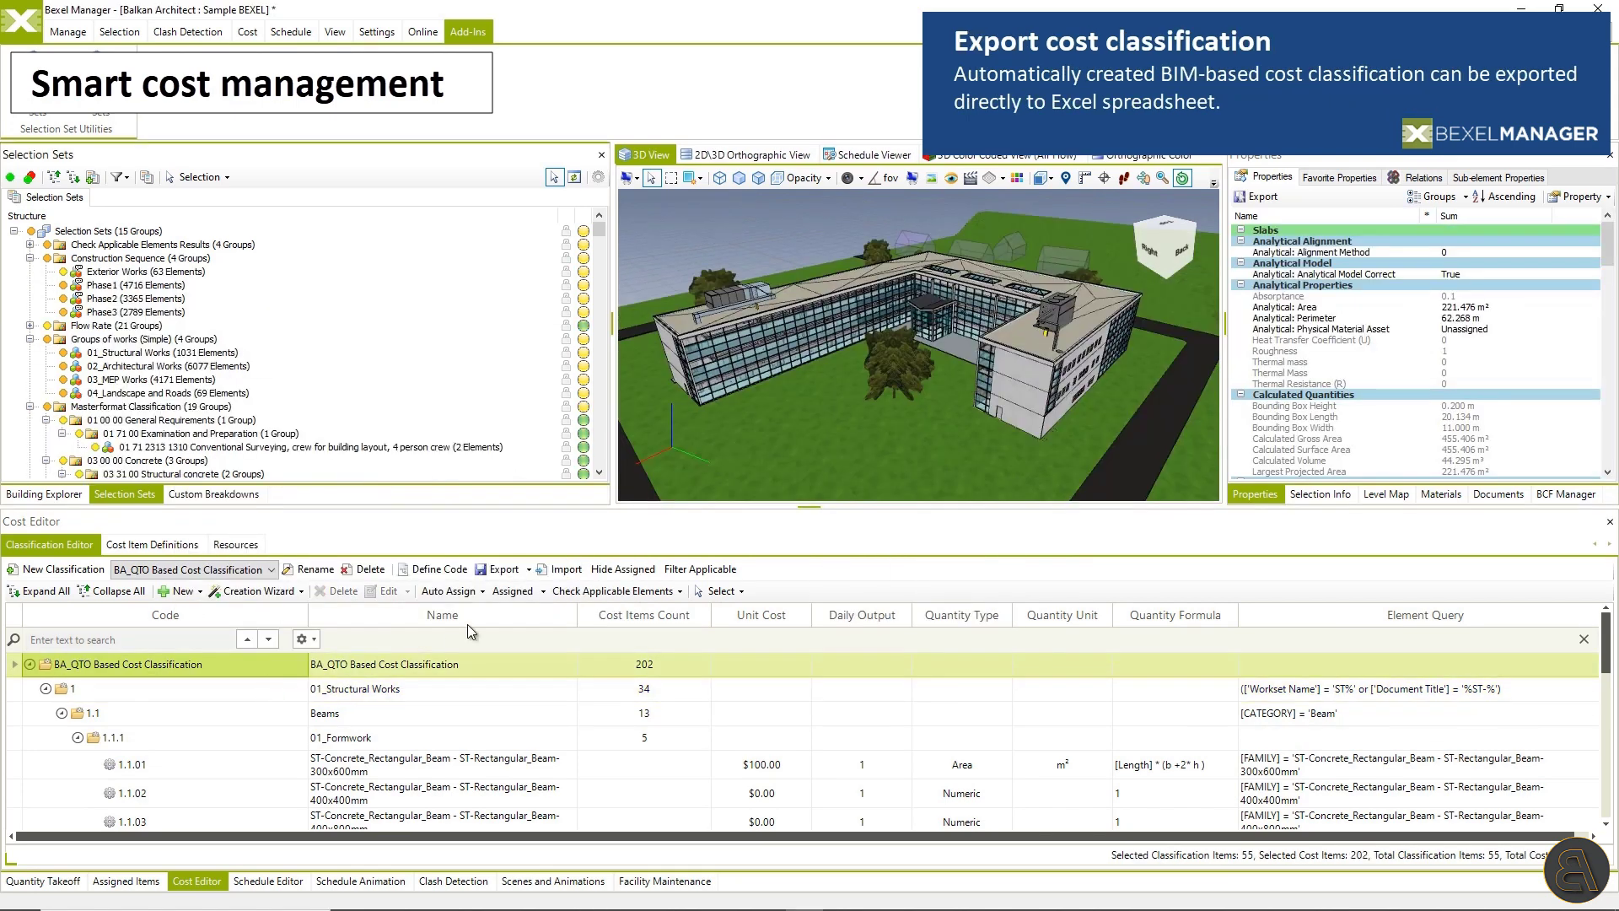
Export the BA_QTO Based Cost Classification to an Excel workbook and save it.
left_click(504, 569)
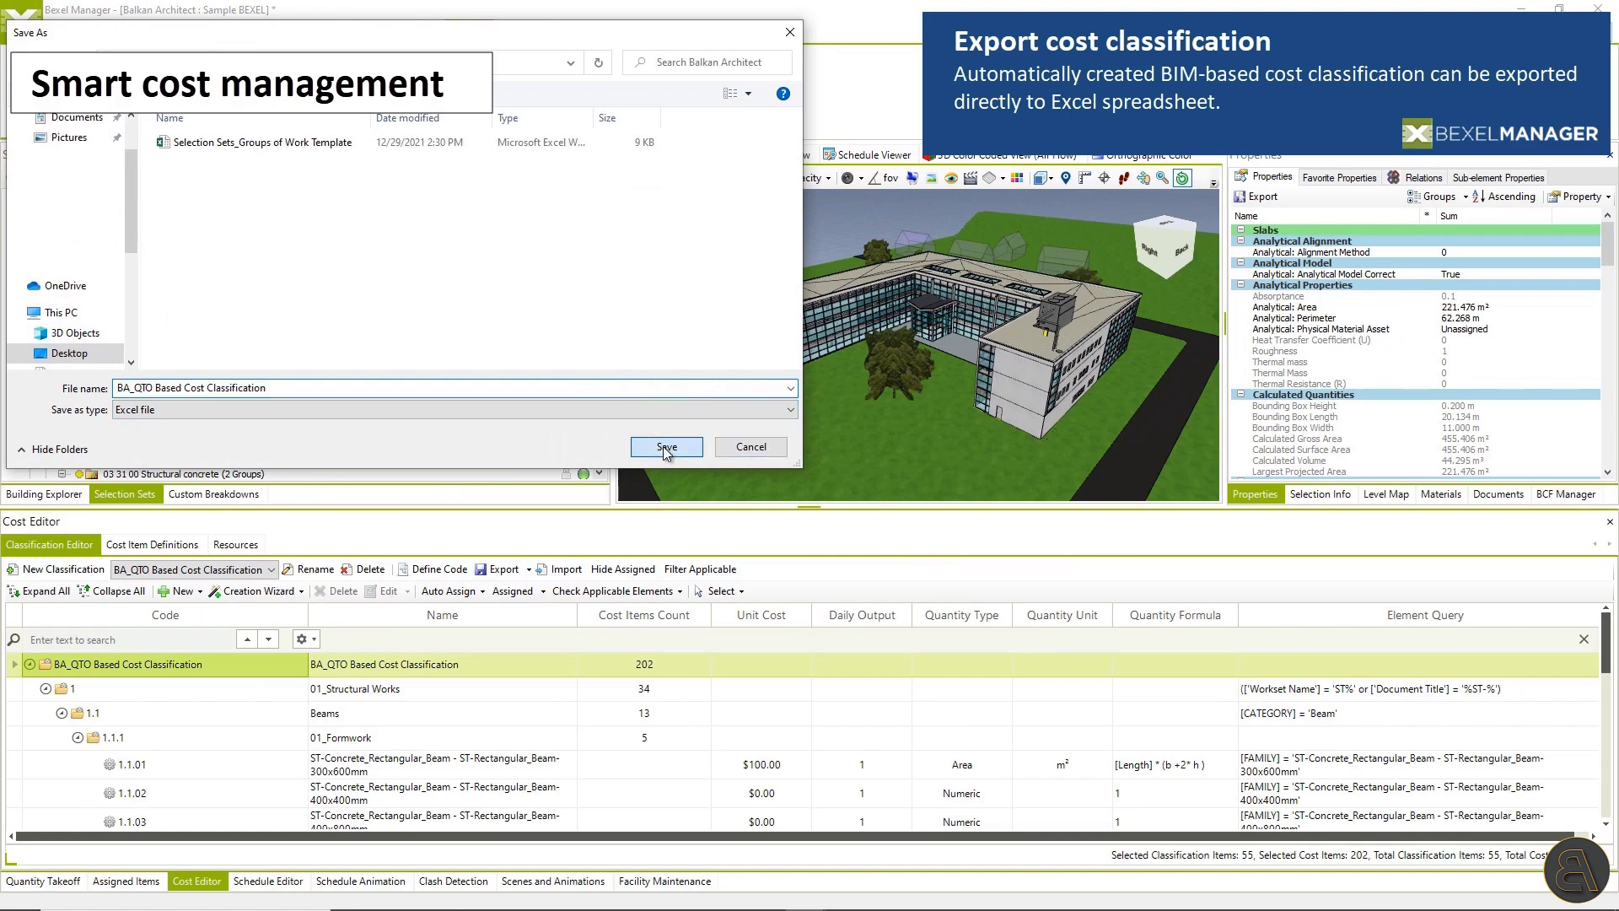
left_click(665, 447)
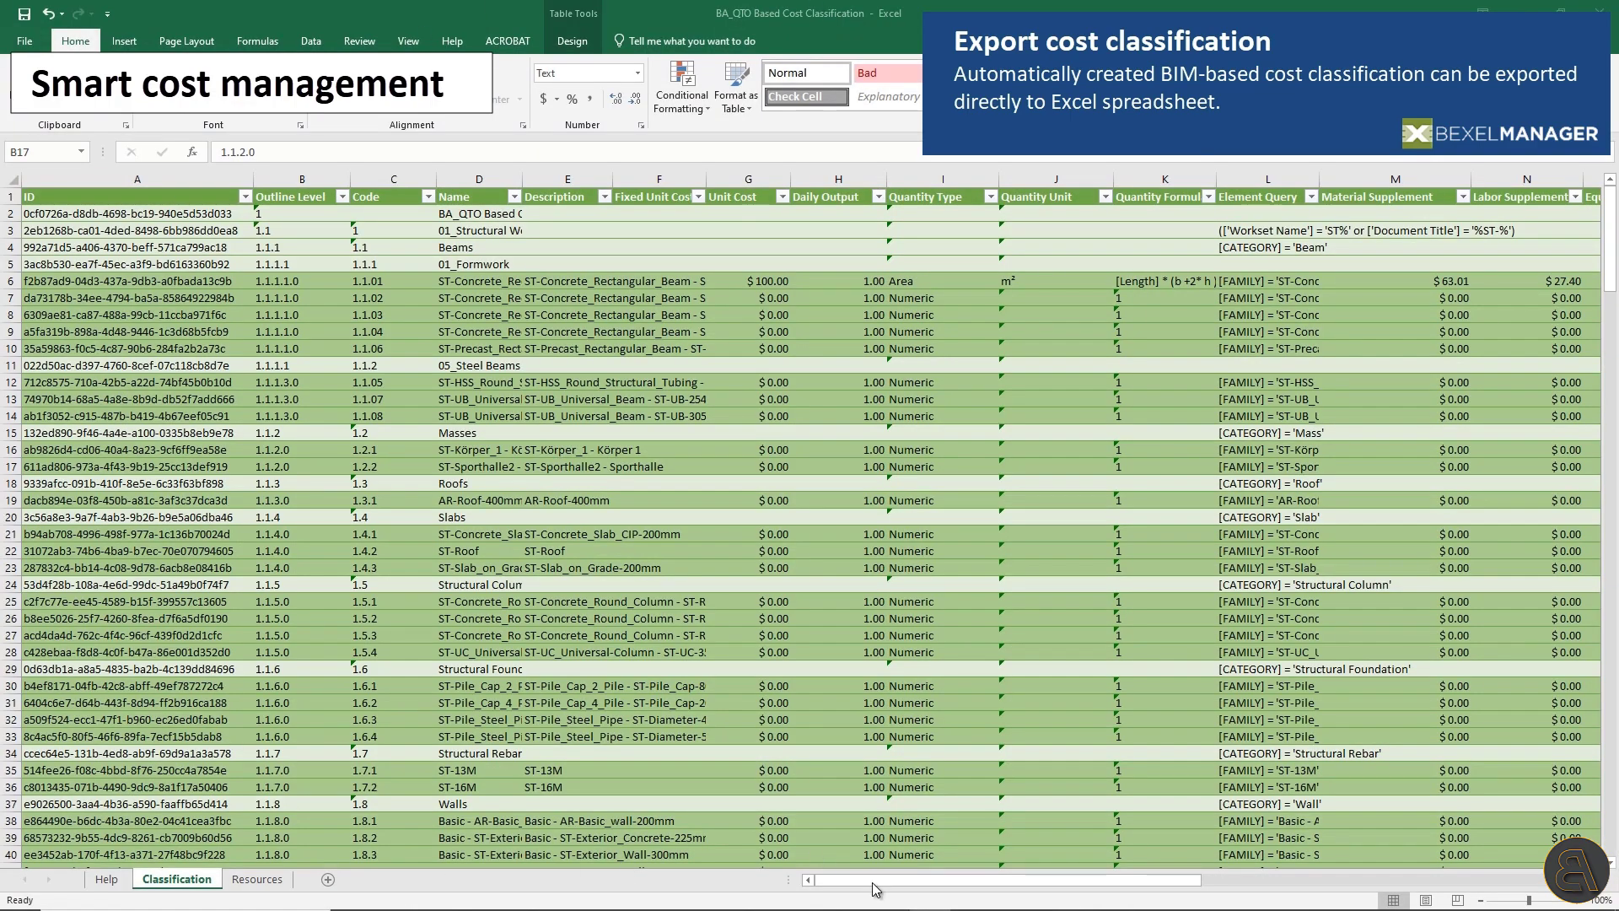
left_click_drag(875, 888, 1004, 888)
scroll(1038, 783, "down", 6)
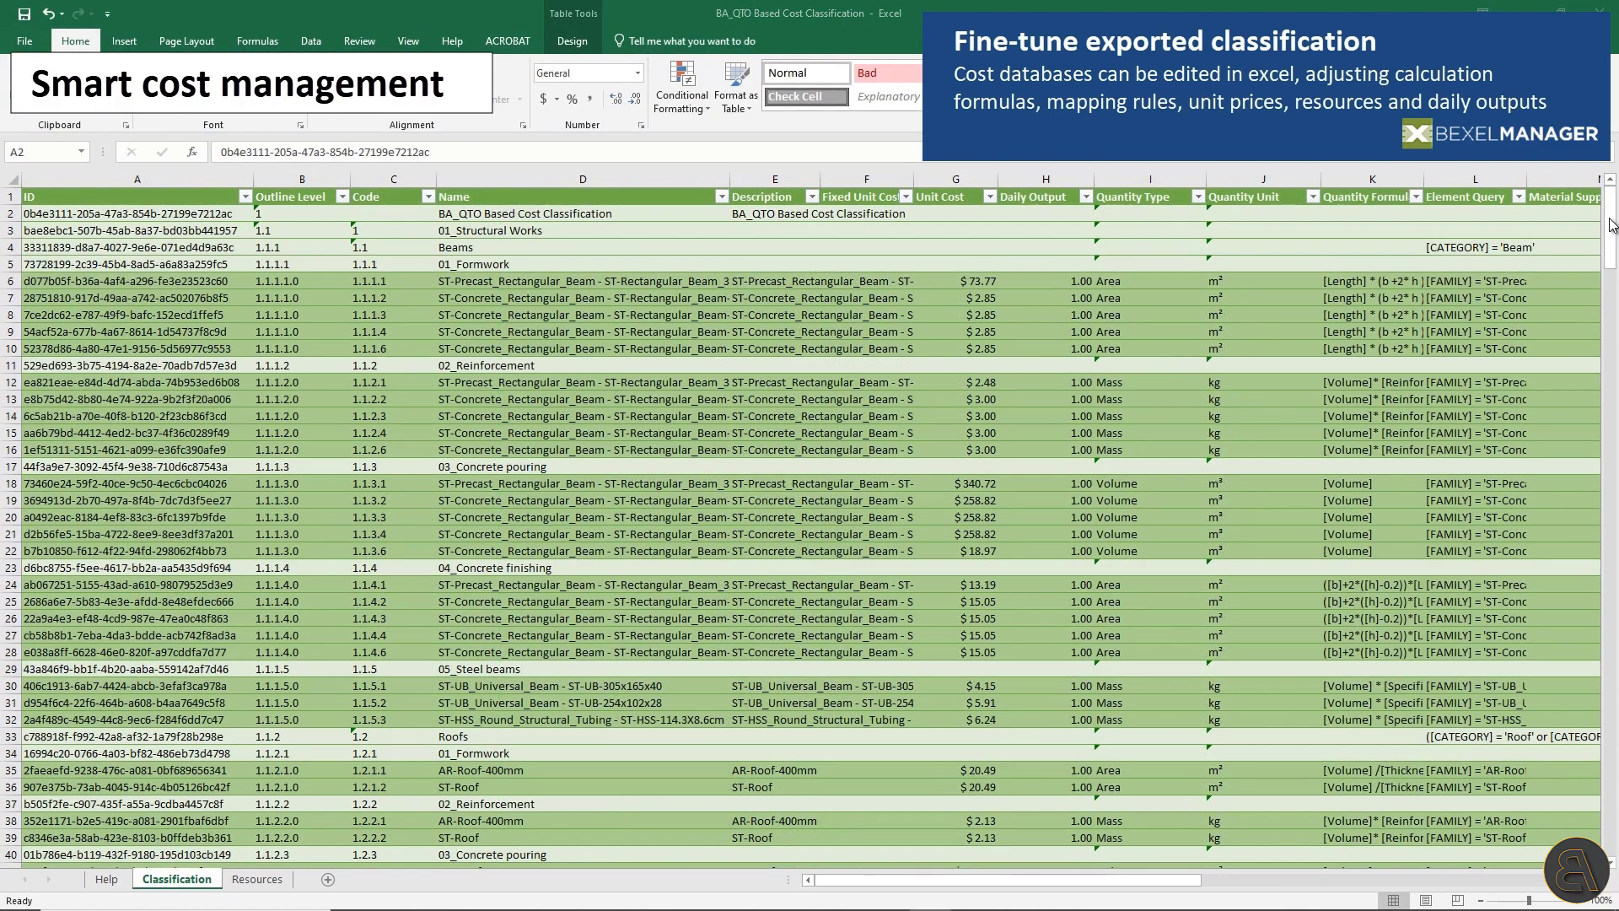
scroll(1615, 312, "down", 15)
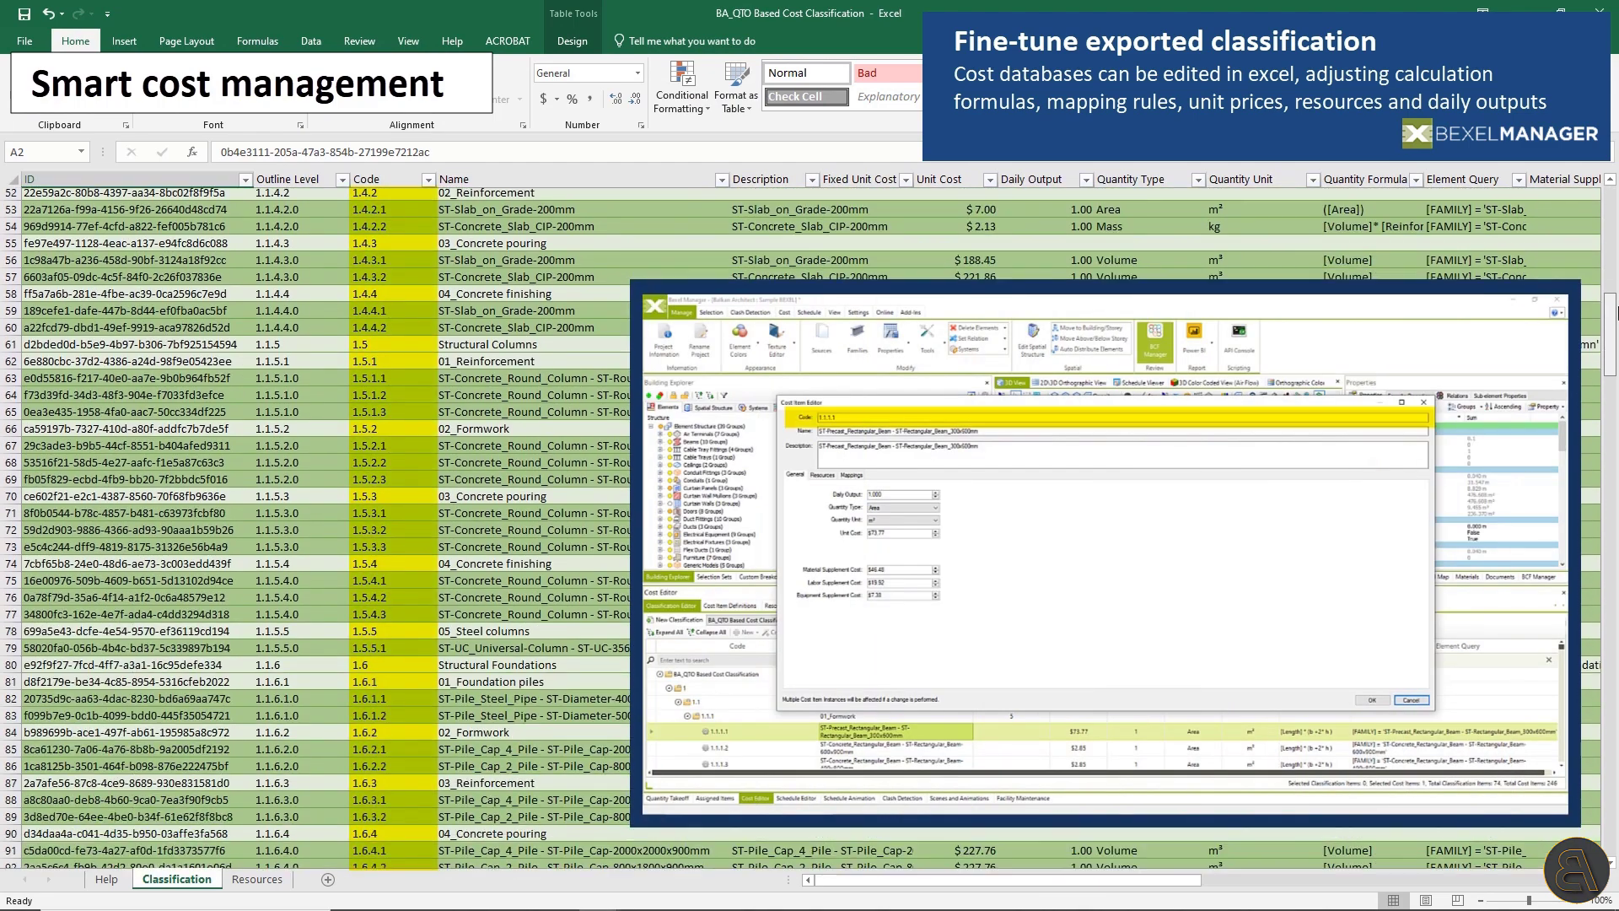
scroll(1615, 312, "down", 20)
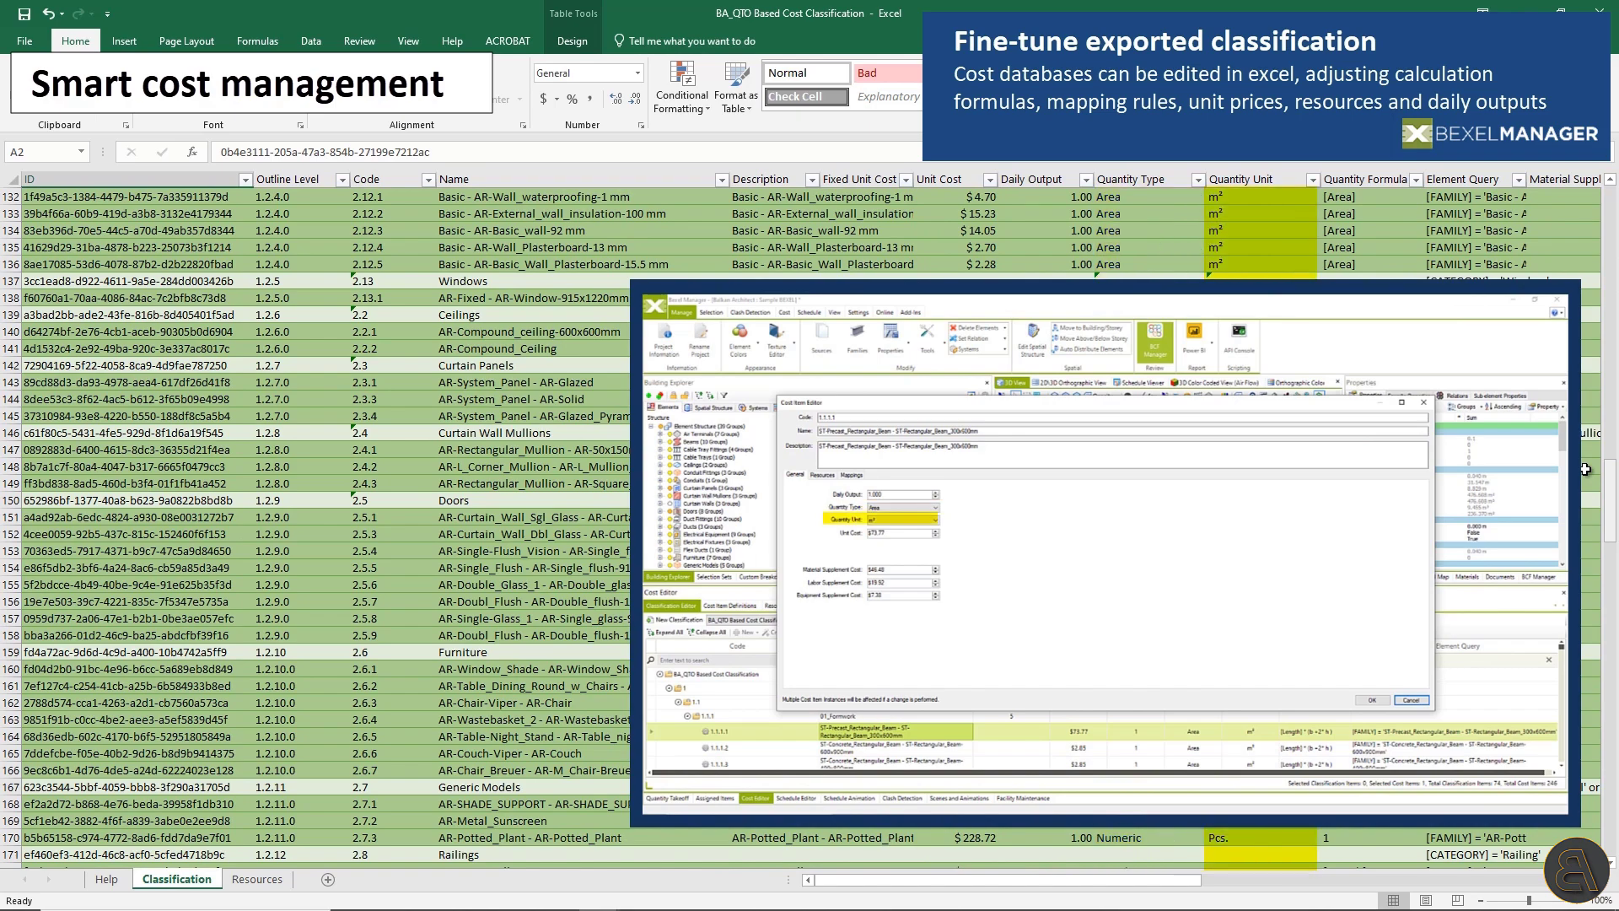
scroll(922, 883, "right", 4)
scroll(1616, 528, "up", 20)
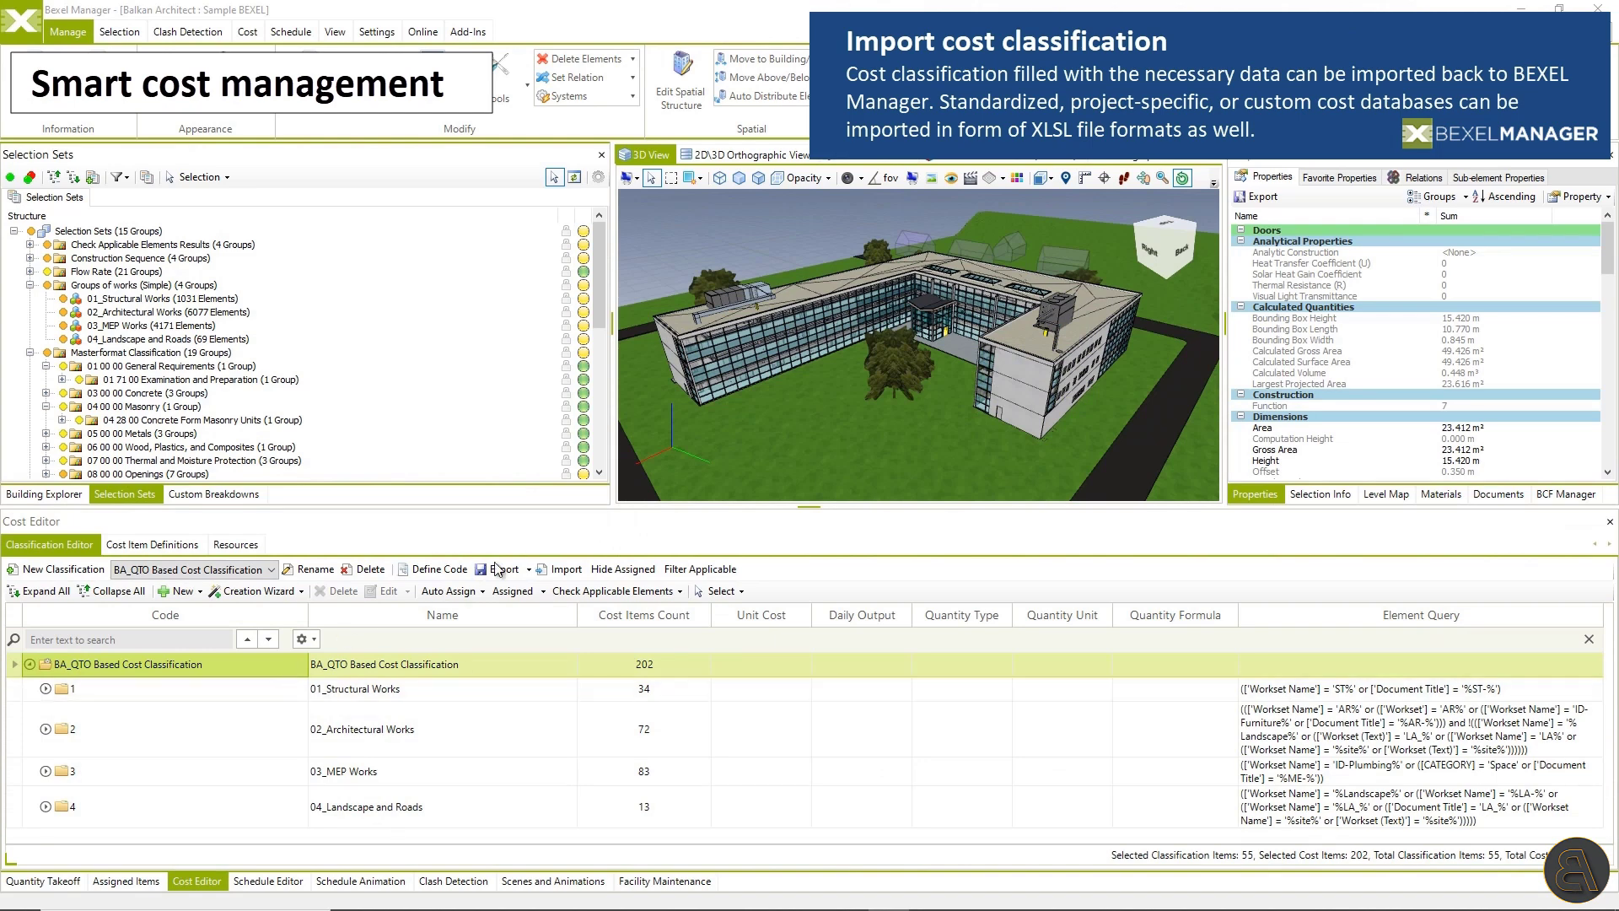
Import the edited BA_QTO Based Cost Classification workbook with its 246 priced items.
left_click(563, 569)
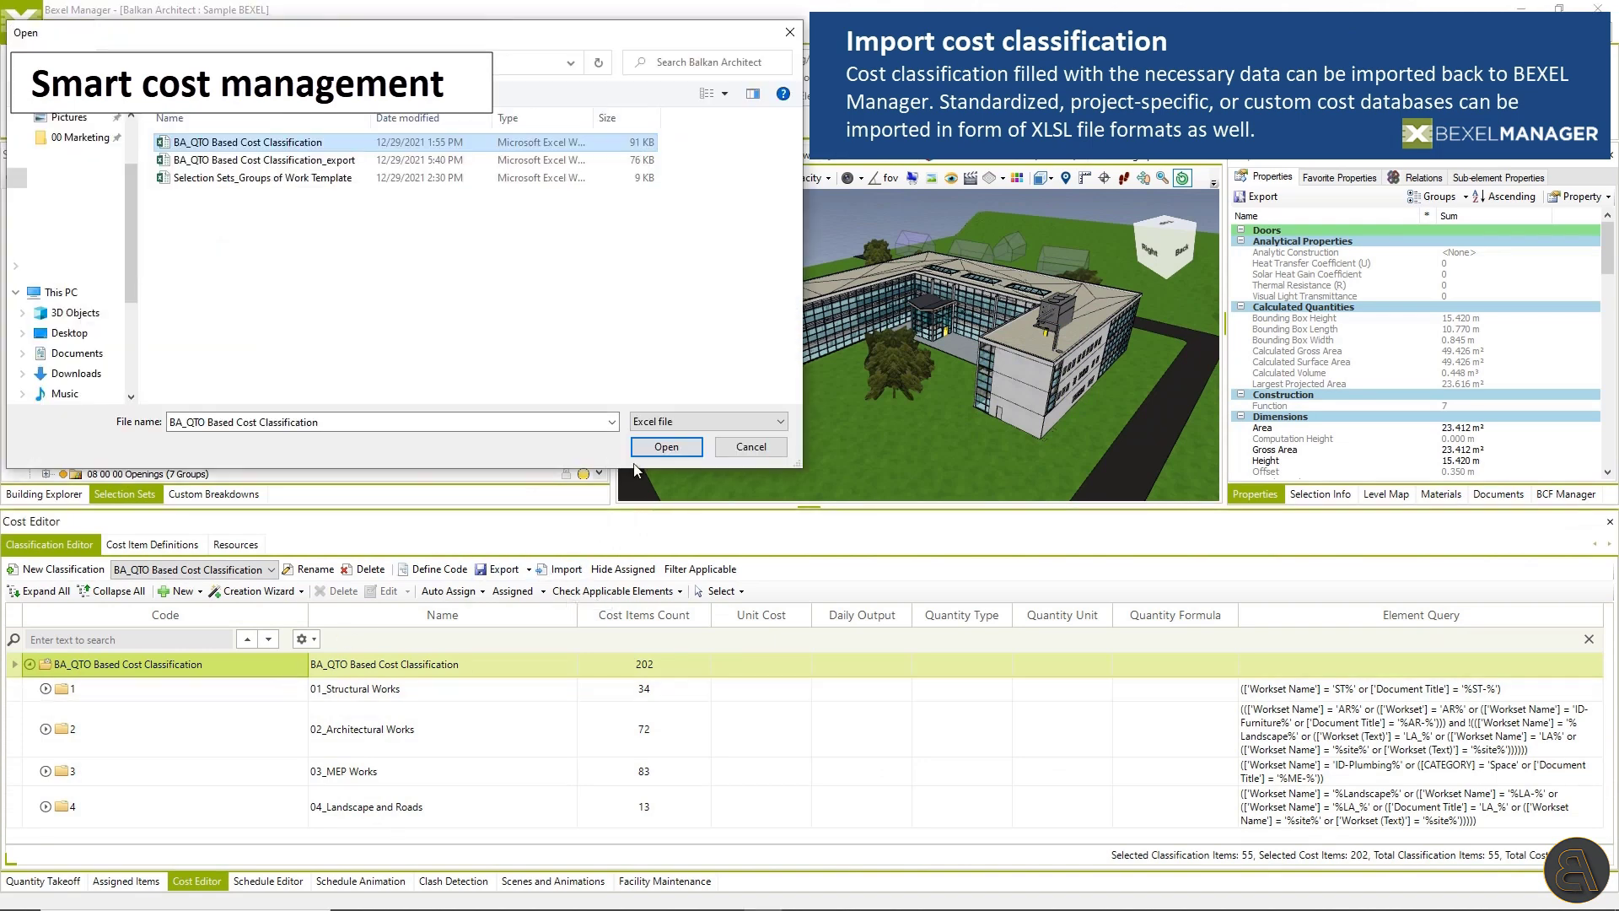
left_click(646, 449)
scroll(1033, 701, "down", 2)
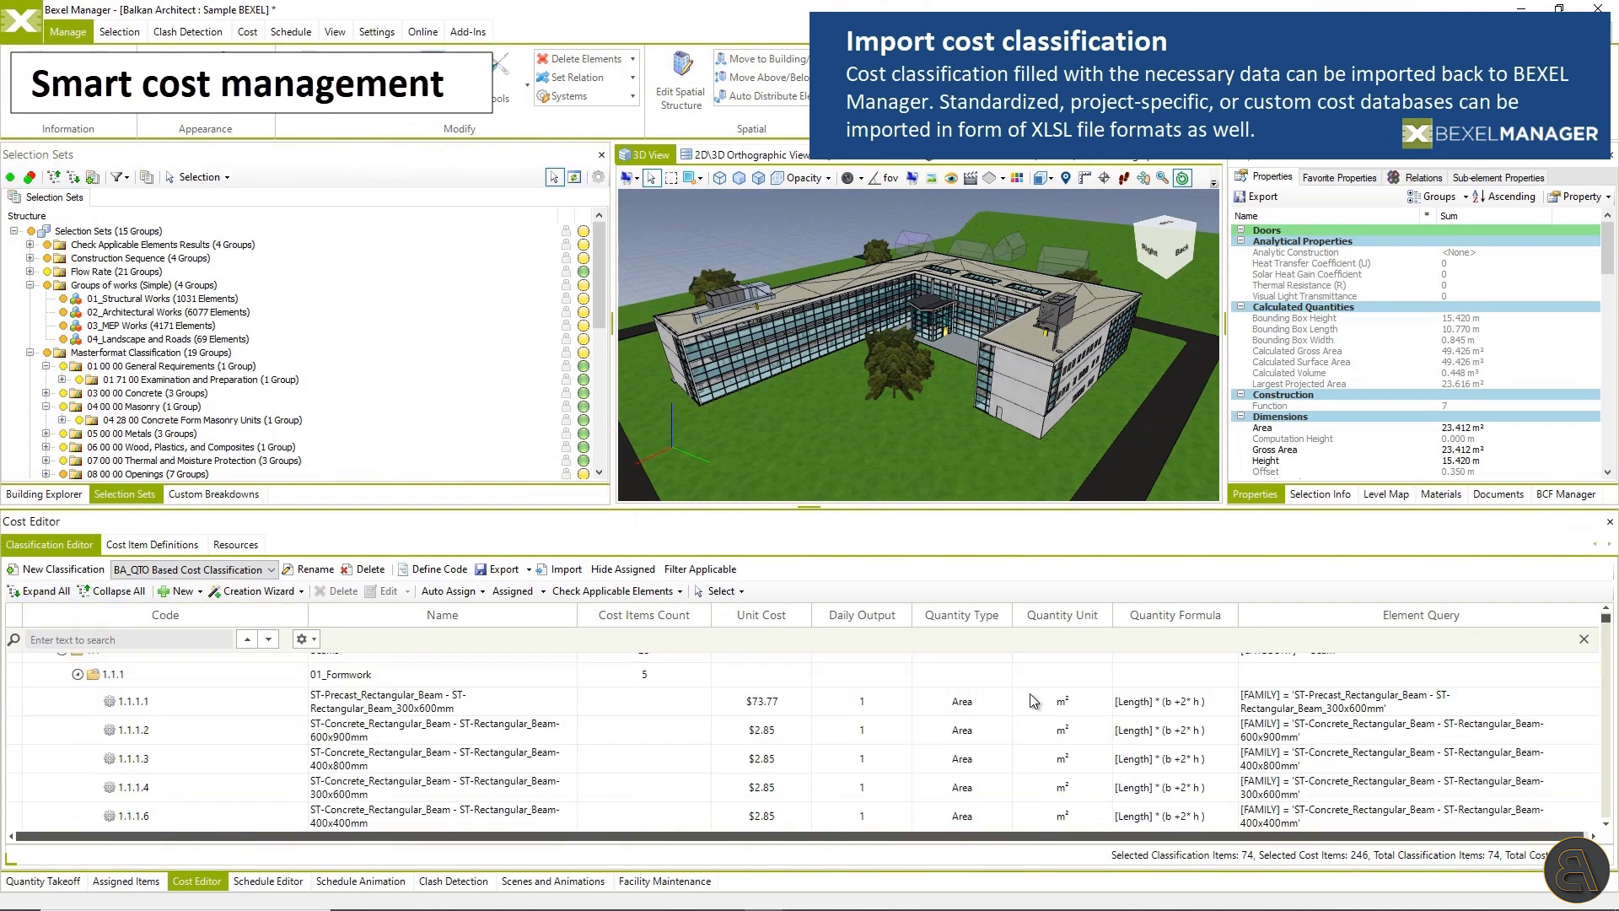
scroll(1030, 693, "down", 10)
Check the mapping rules of cost item 2.1.2, then close its editor.
double_click(386, 757)
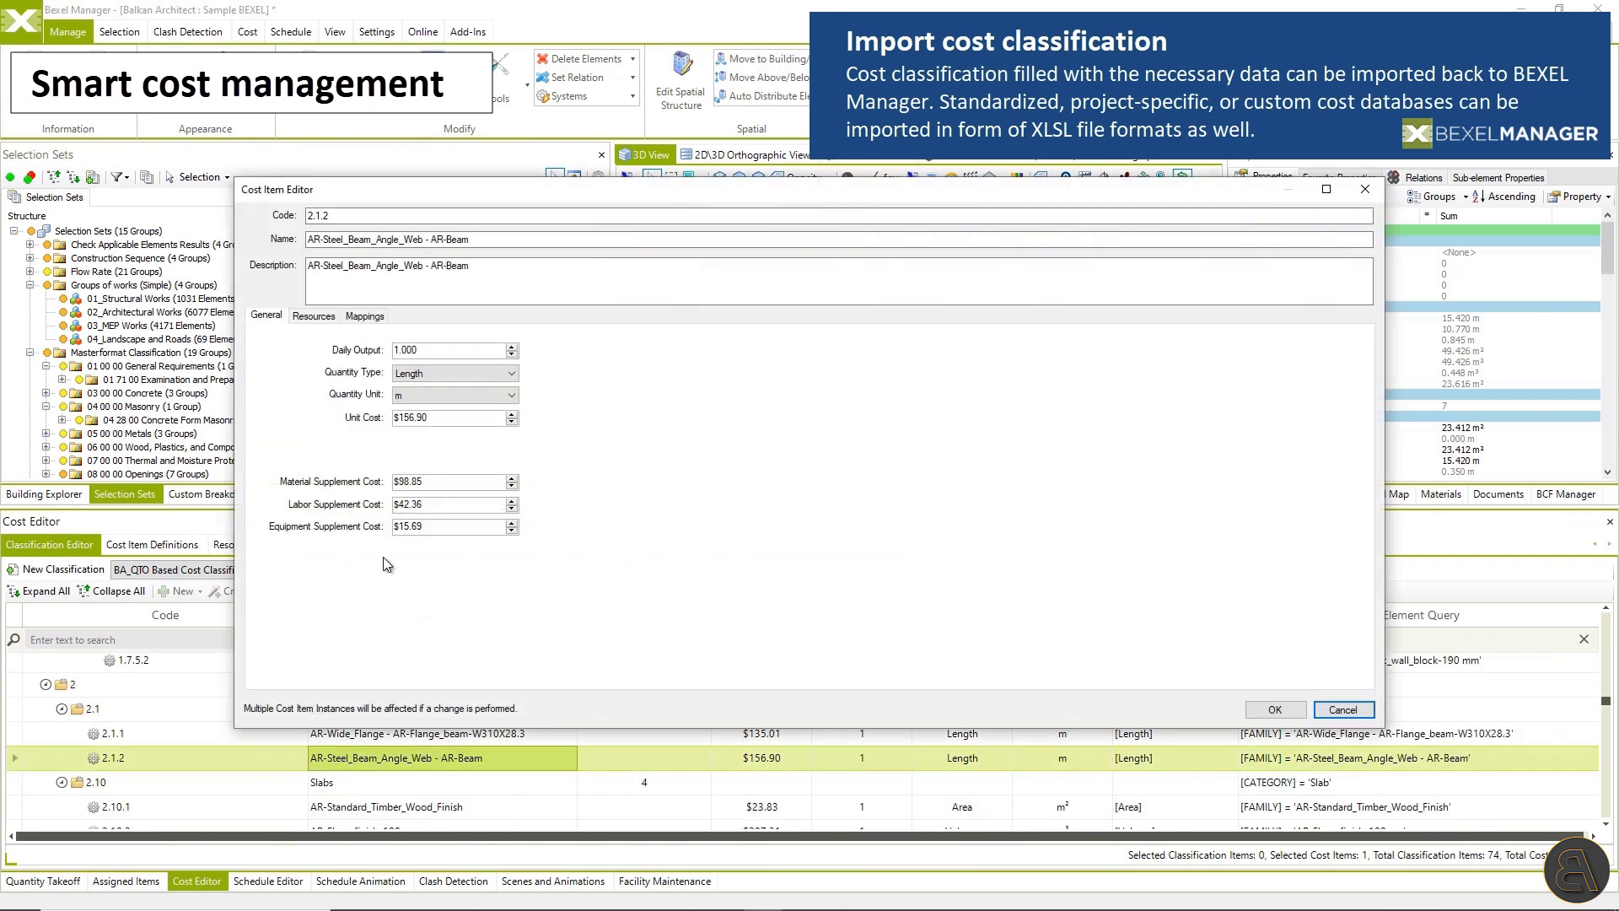
left_click(364, 315)
key("Escape")
scroll(843, 742, "down", 5)
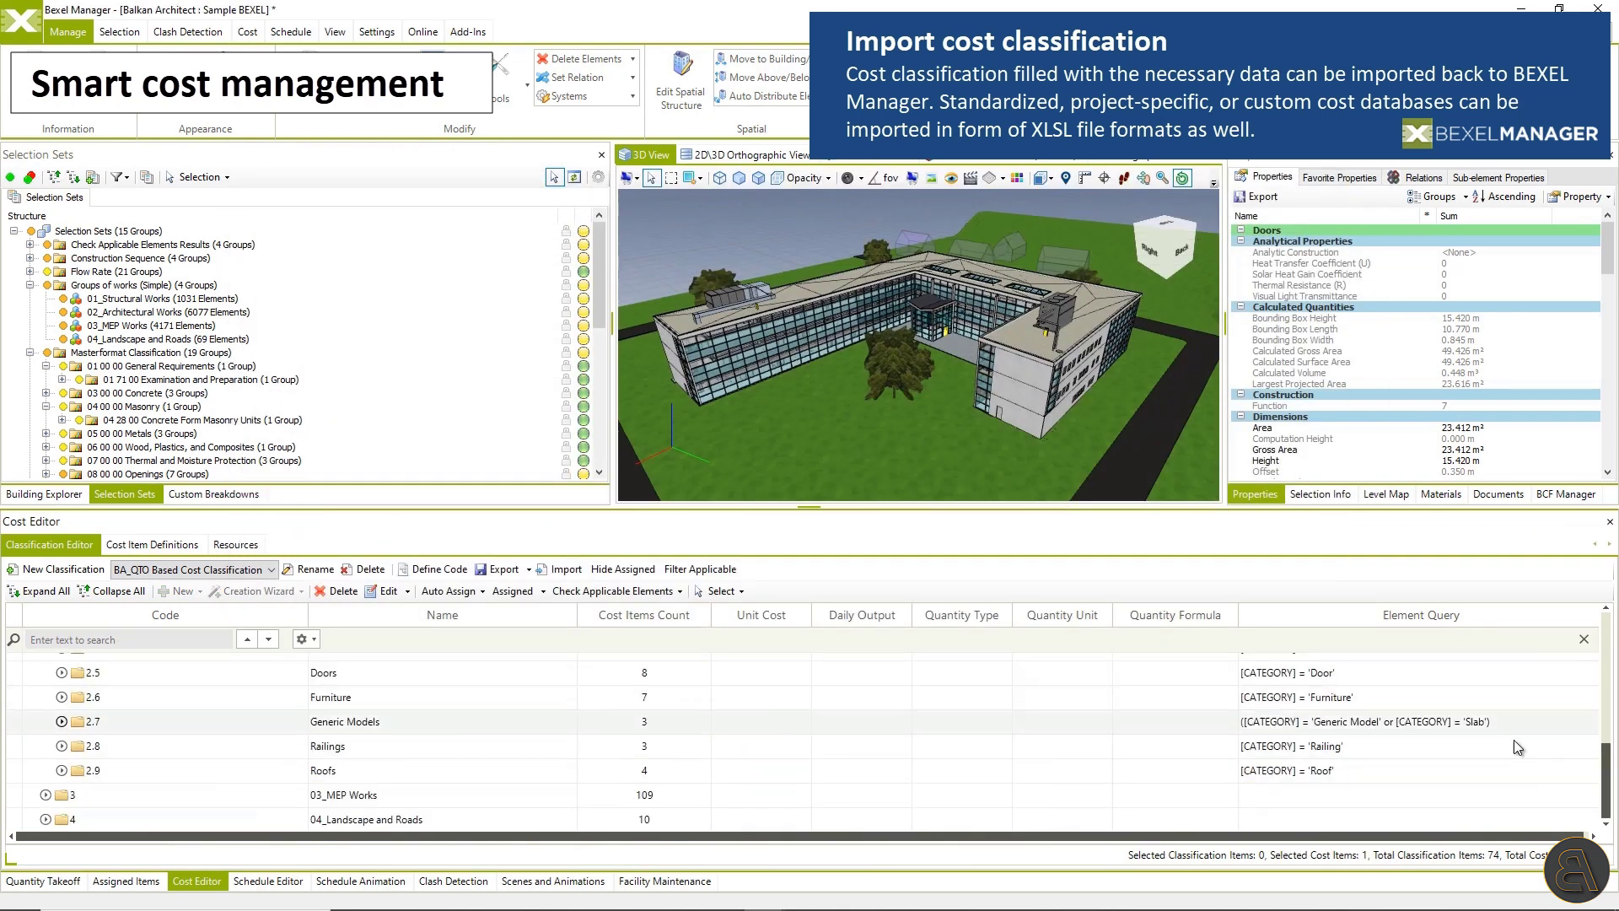
scroll(1607, 762, "up", 10)
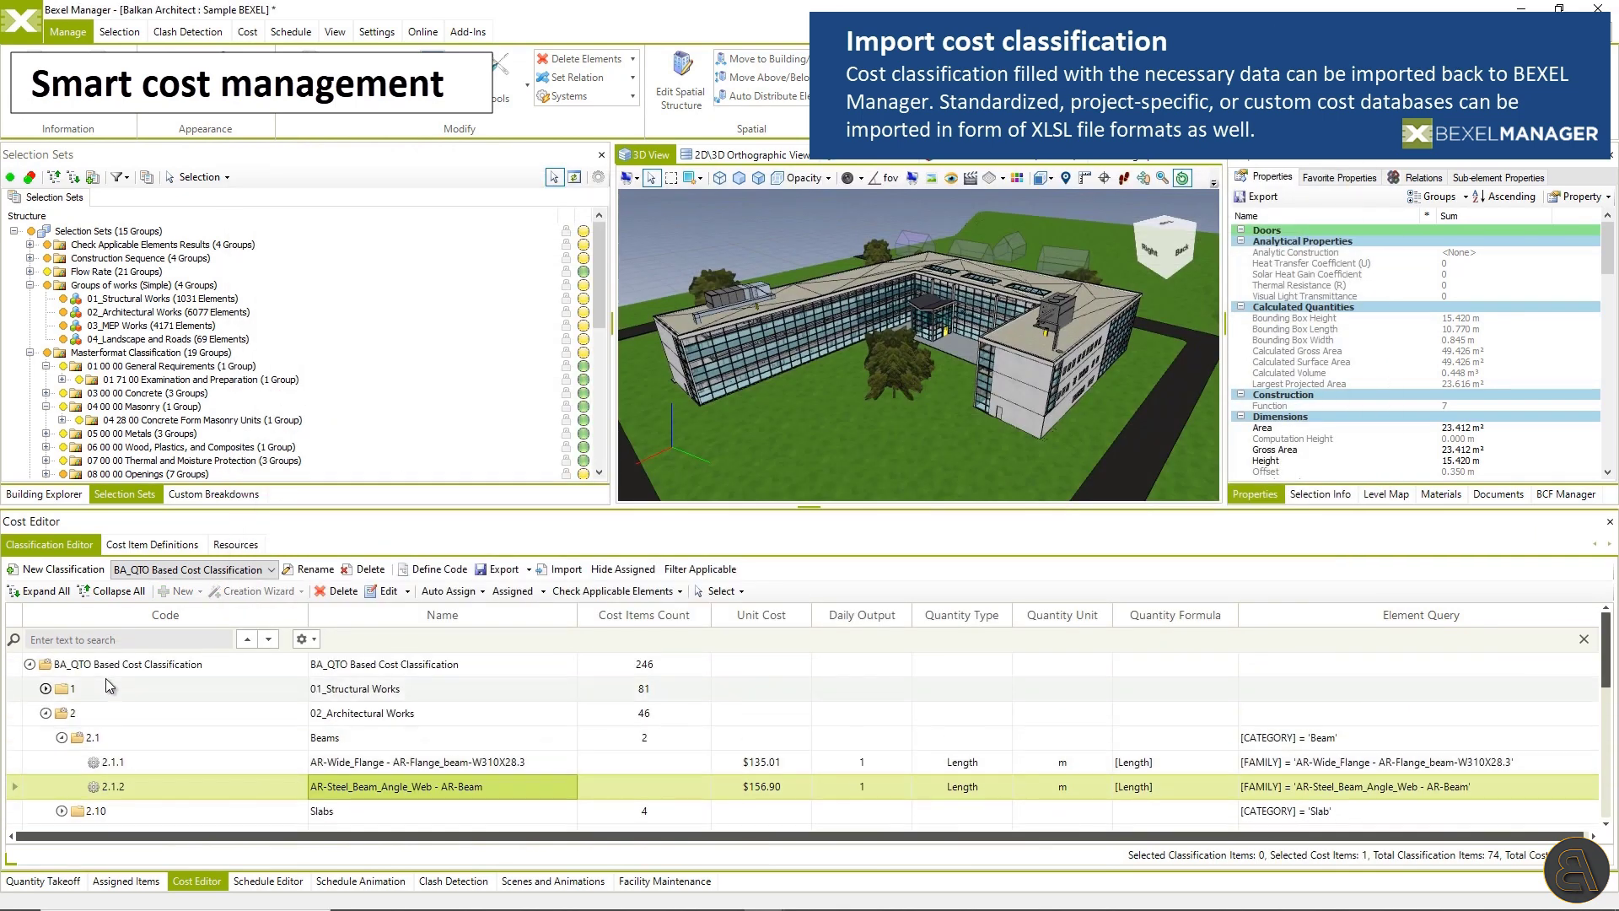
Highlight the elements assigned to the Slabs cost item in the 3D view.
left_click(104, 666)
left_click(721, 591)
left_click(818, 654)
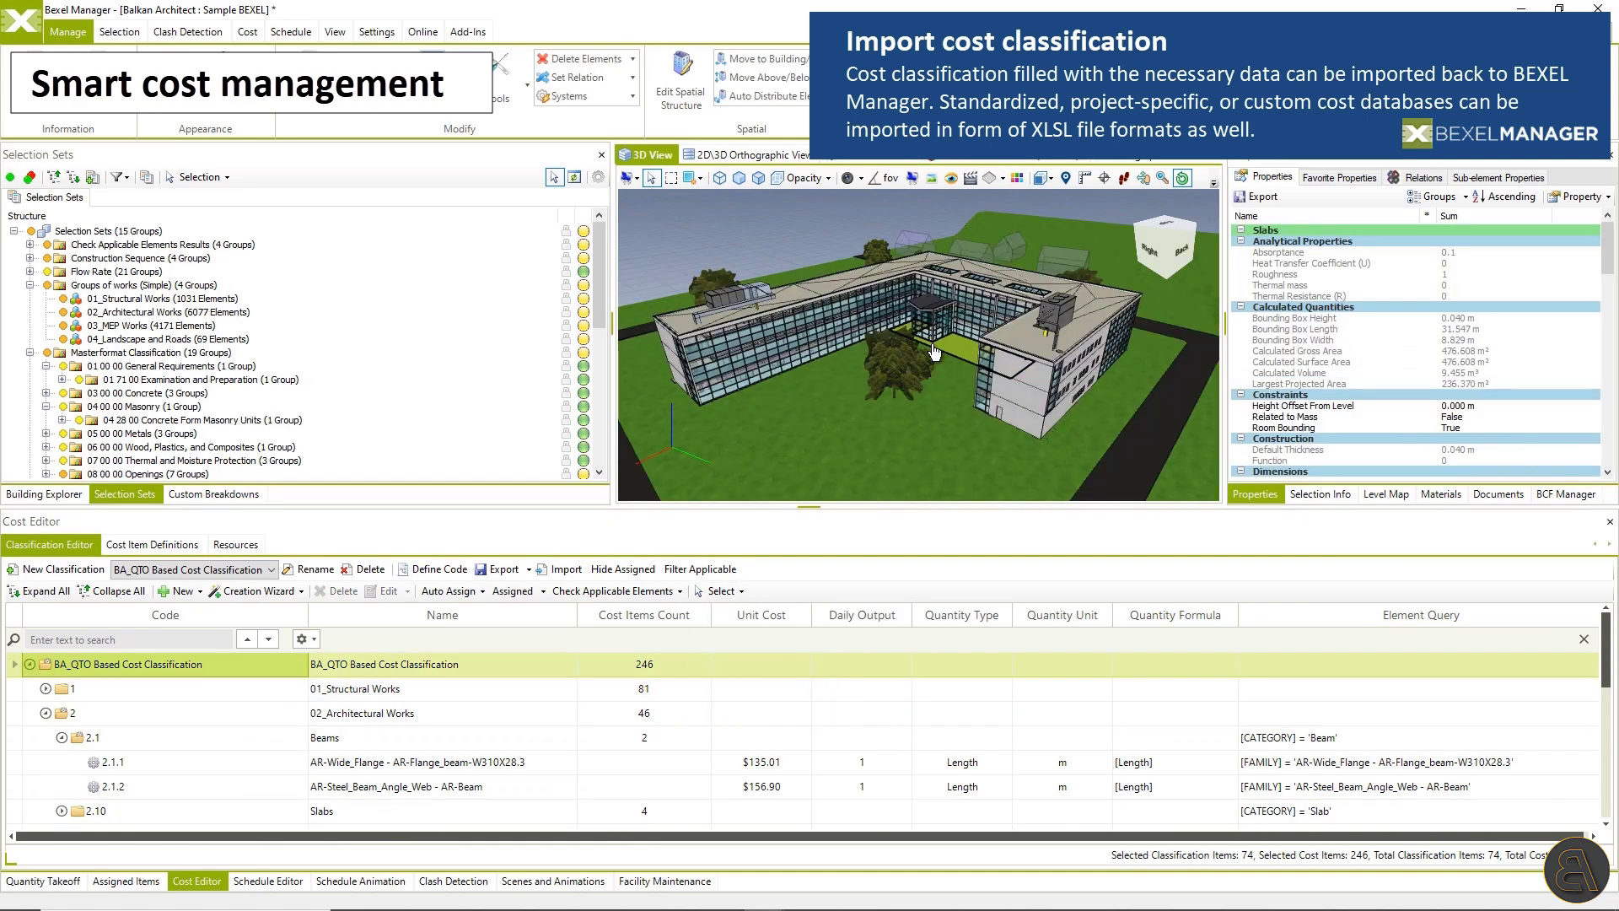
Auto-assign the BA_QTO cost items to a new cost version.
right_click(130, 665)
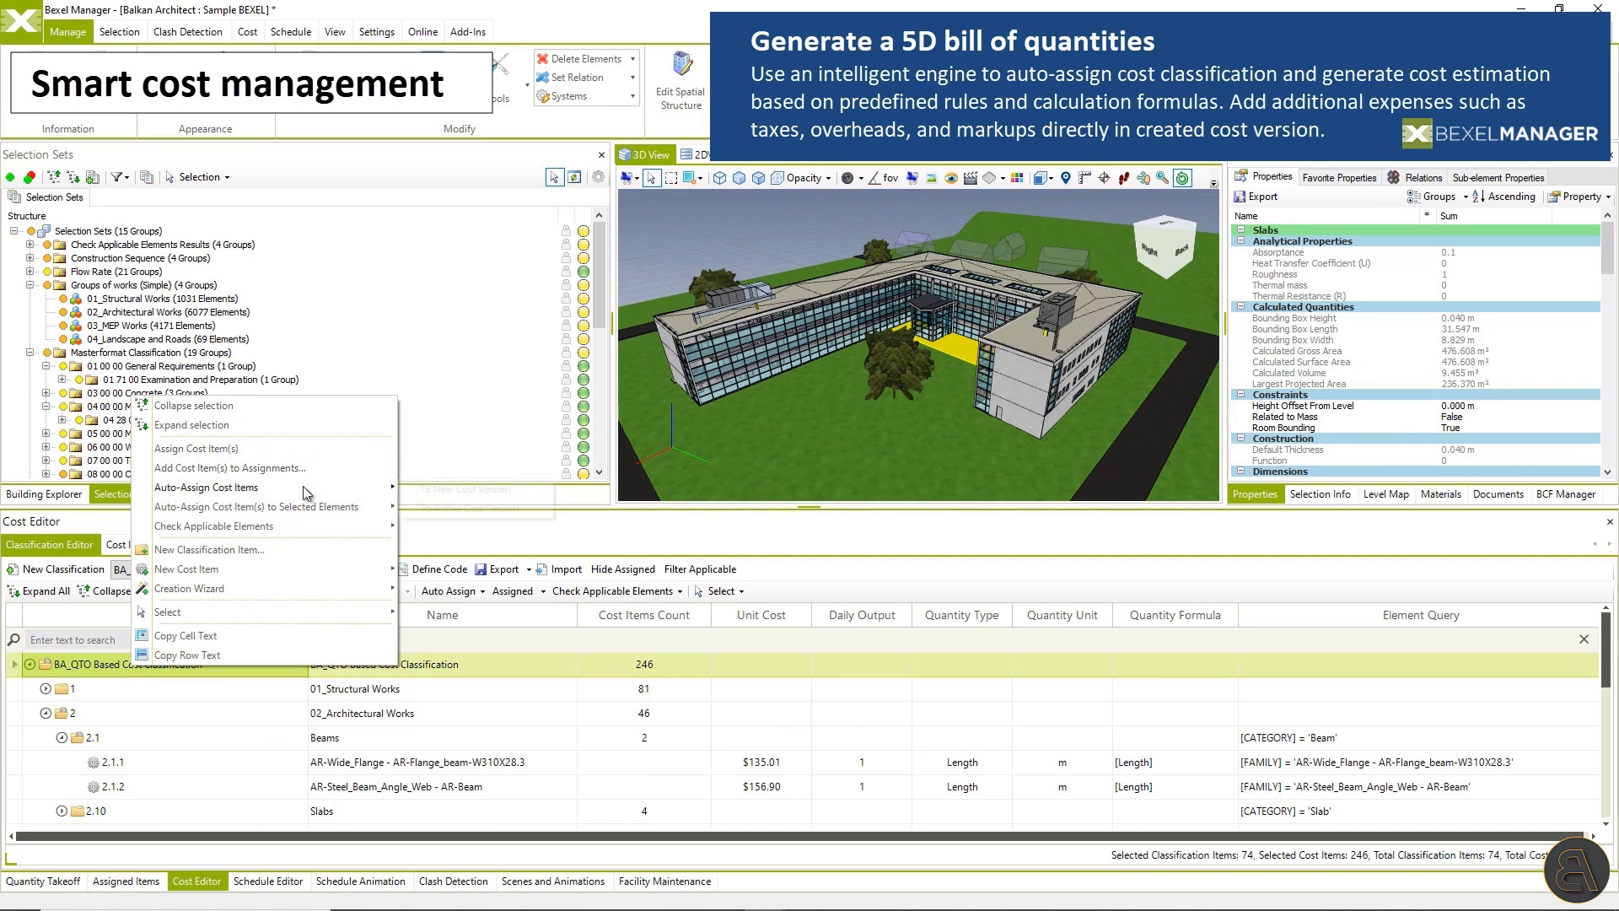
mouse_move(302, 487)
left_click(510, 489)
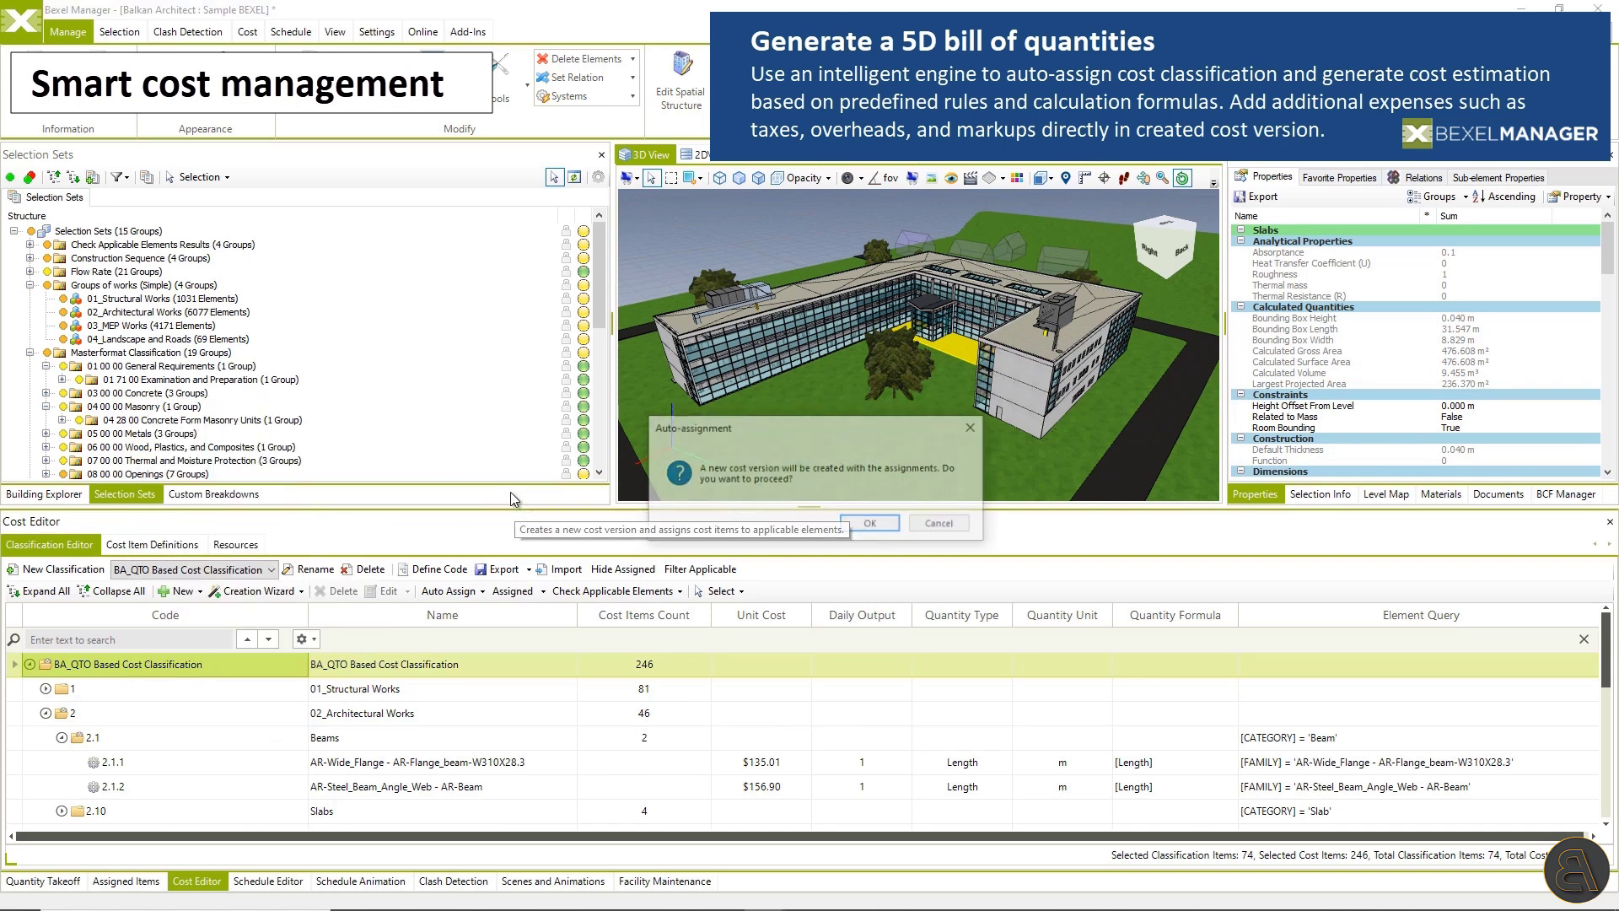
left_click(873, 522)
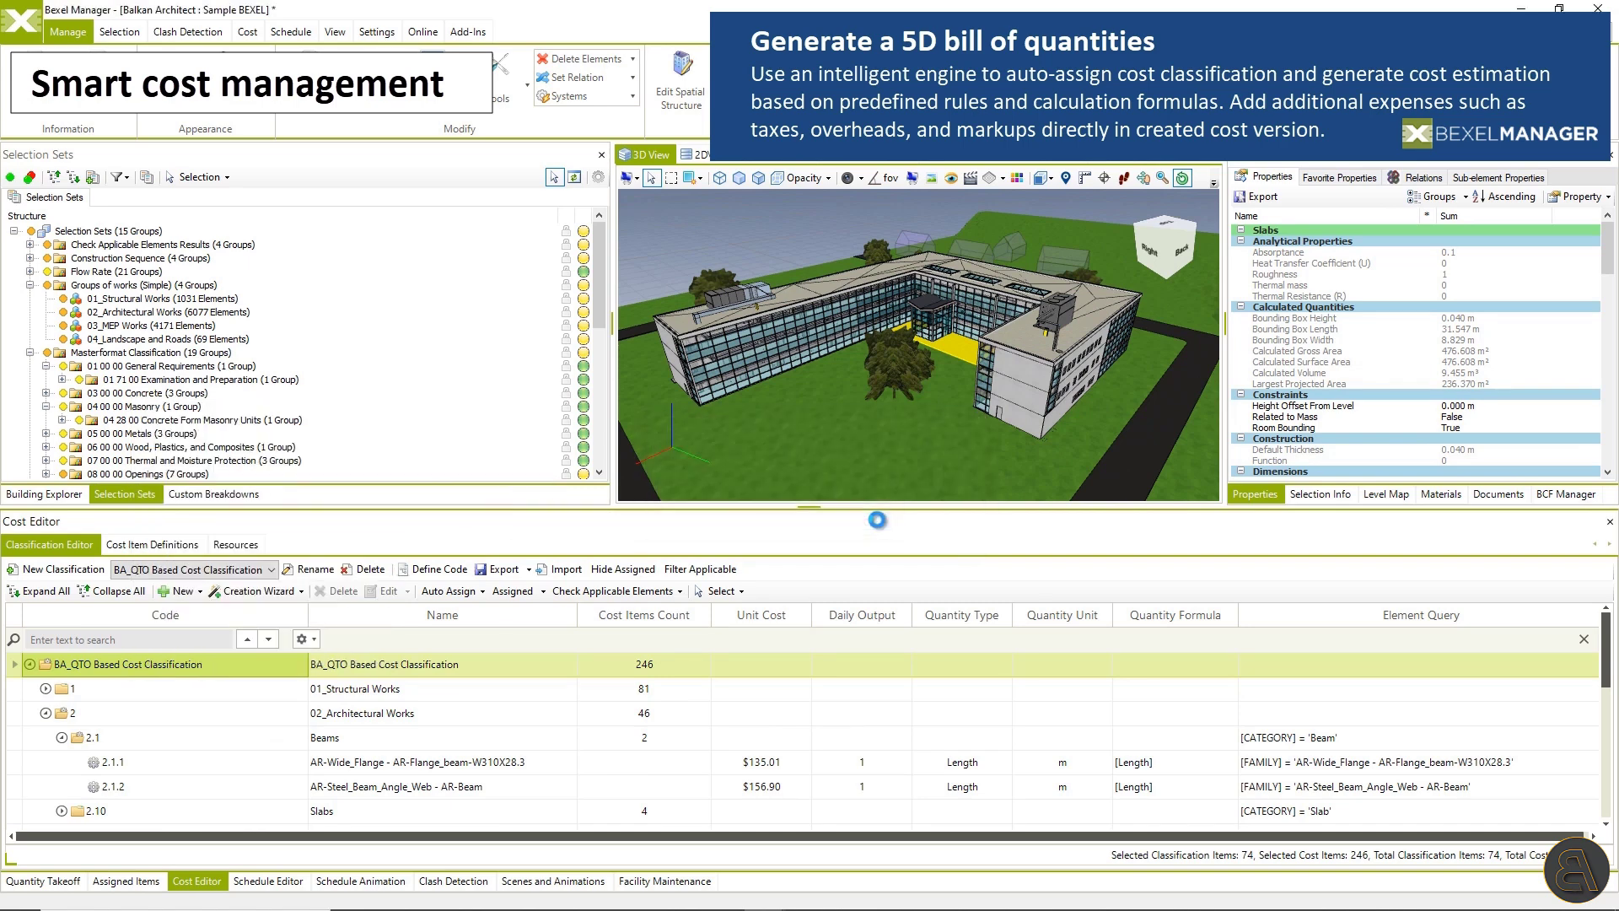
left_click(874, 522)
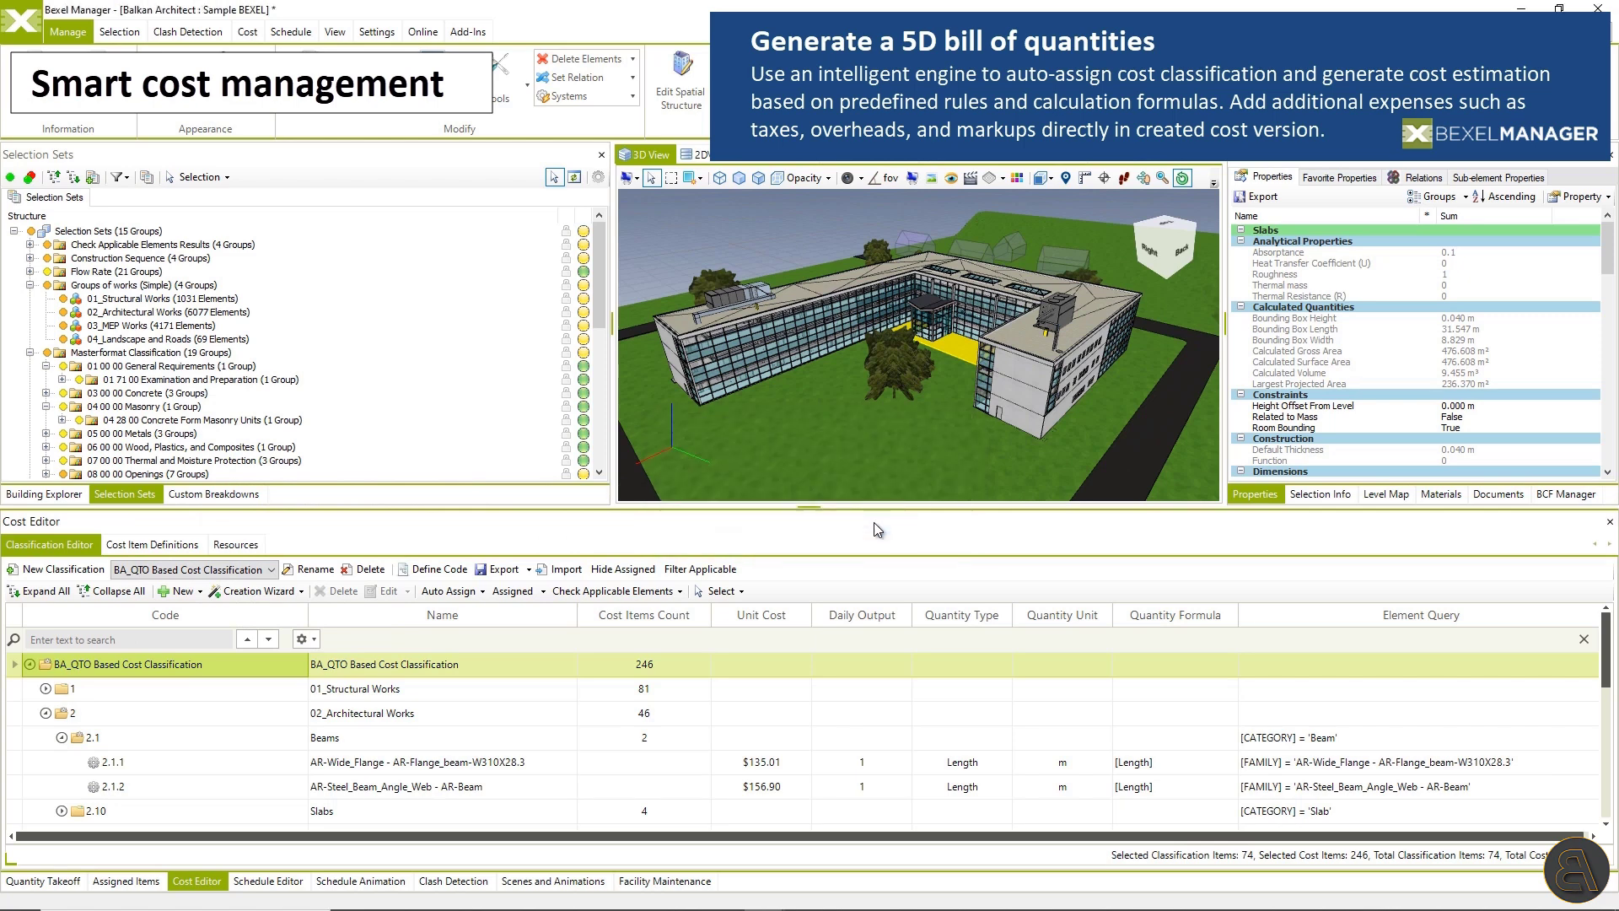
Expand the Assigned Items tree to review 11,049 elements totalling $7,846,860.02 with beam quantities.
left_click(126, 881)
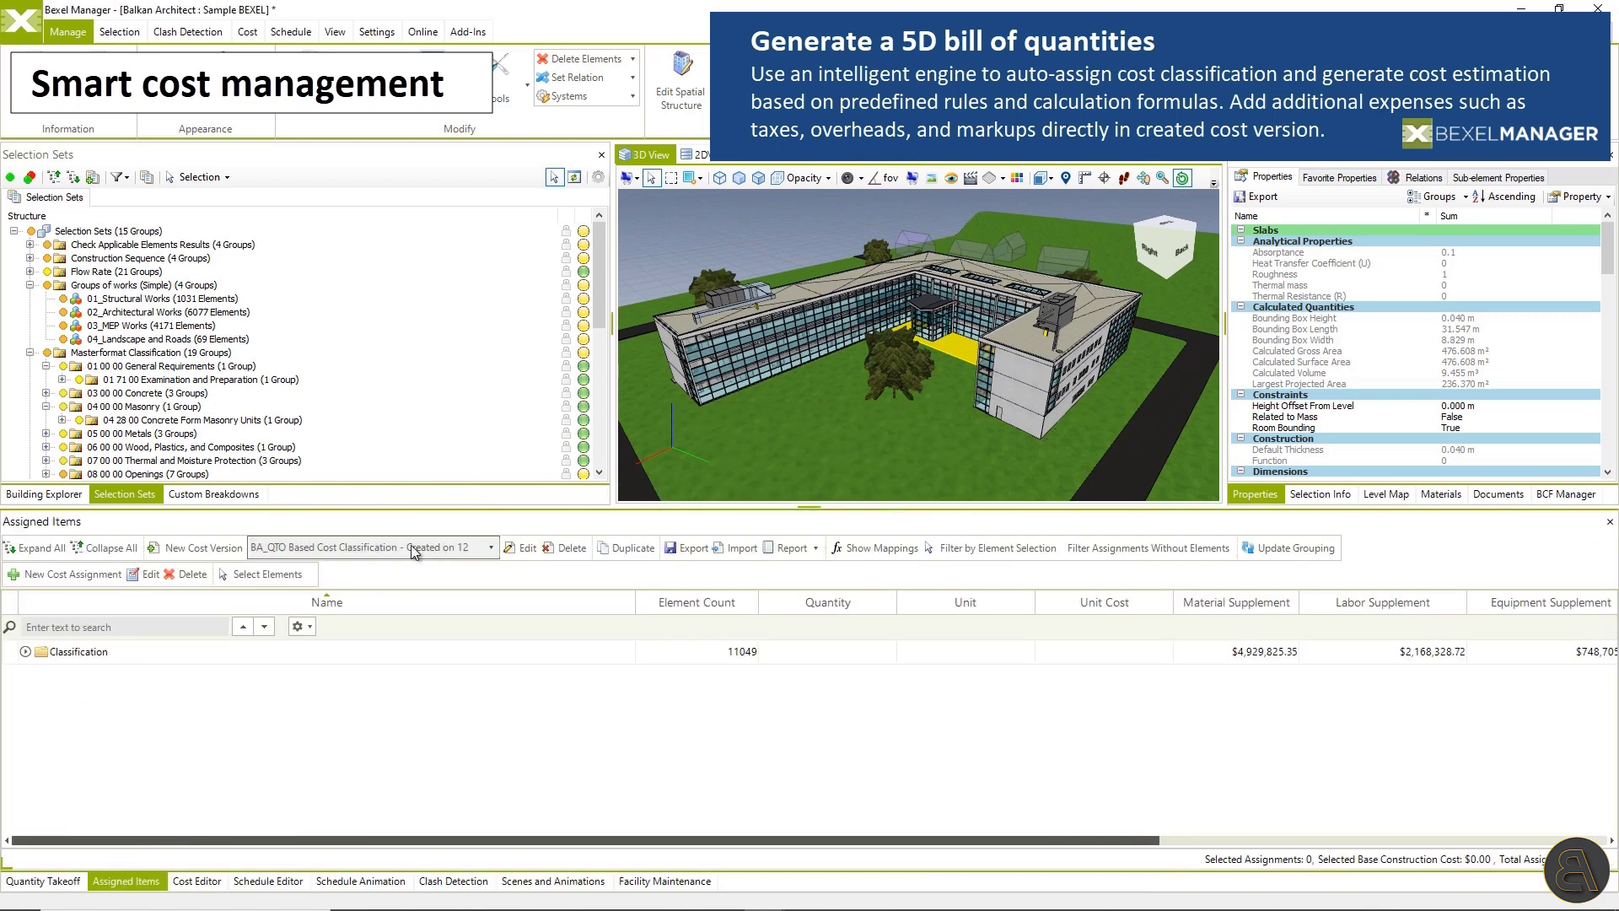
left_click(39, 653)
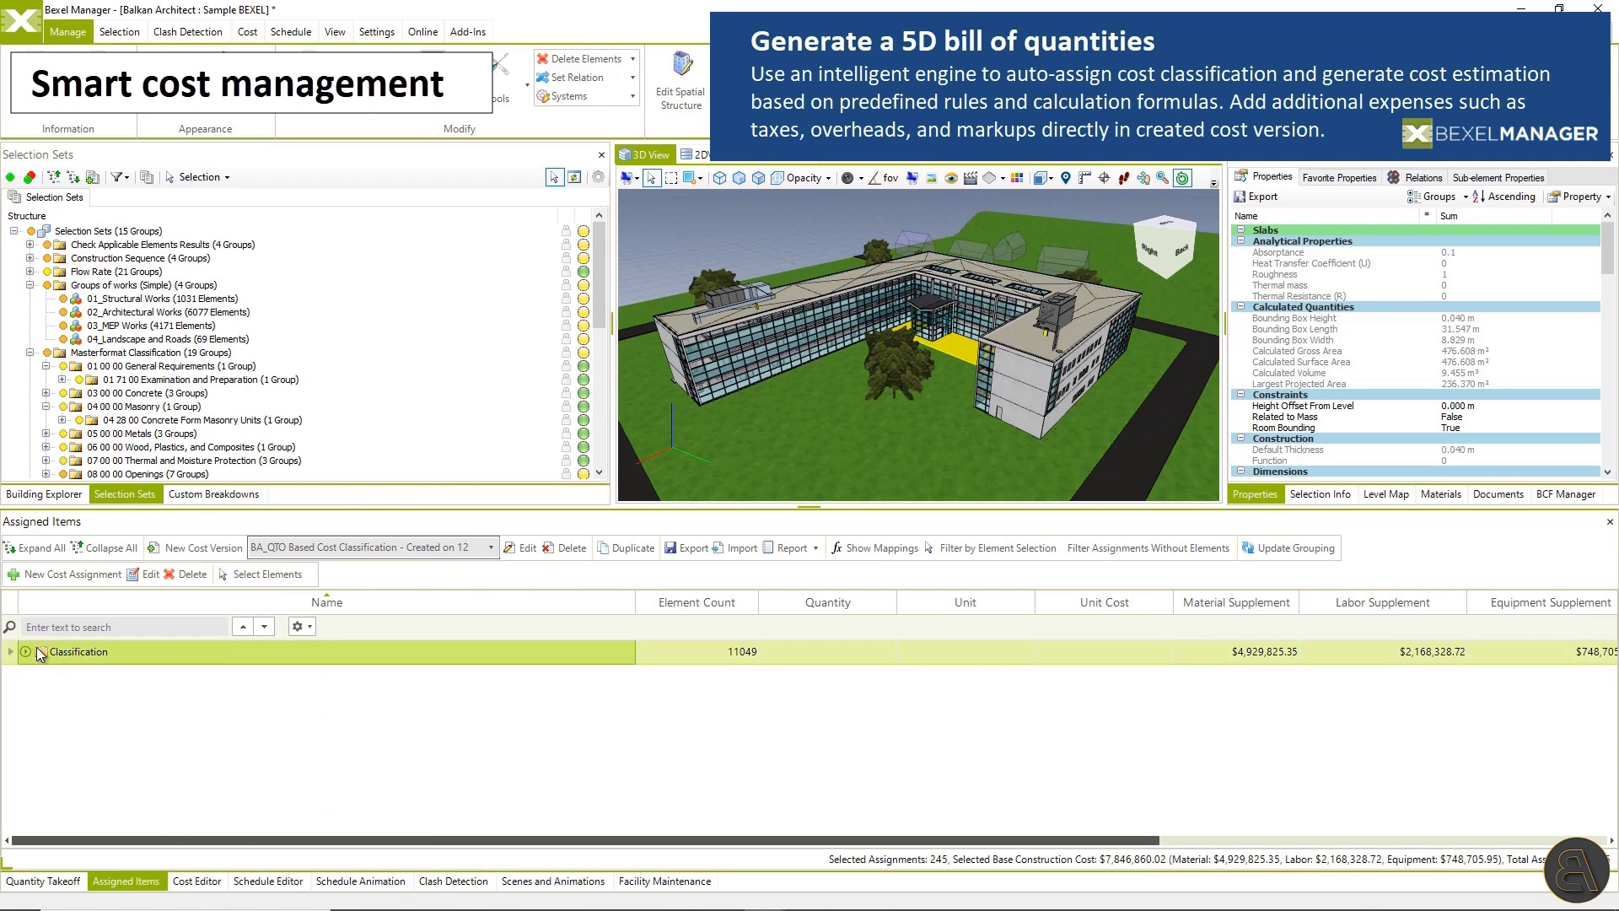
left_click(29, 651)
left_click(42, 676)
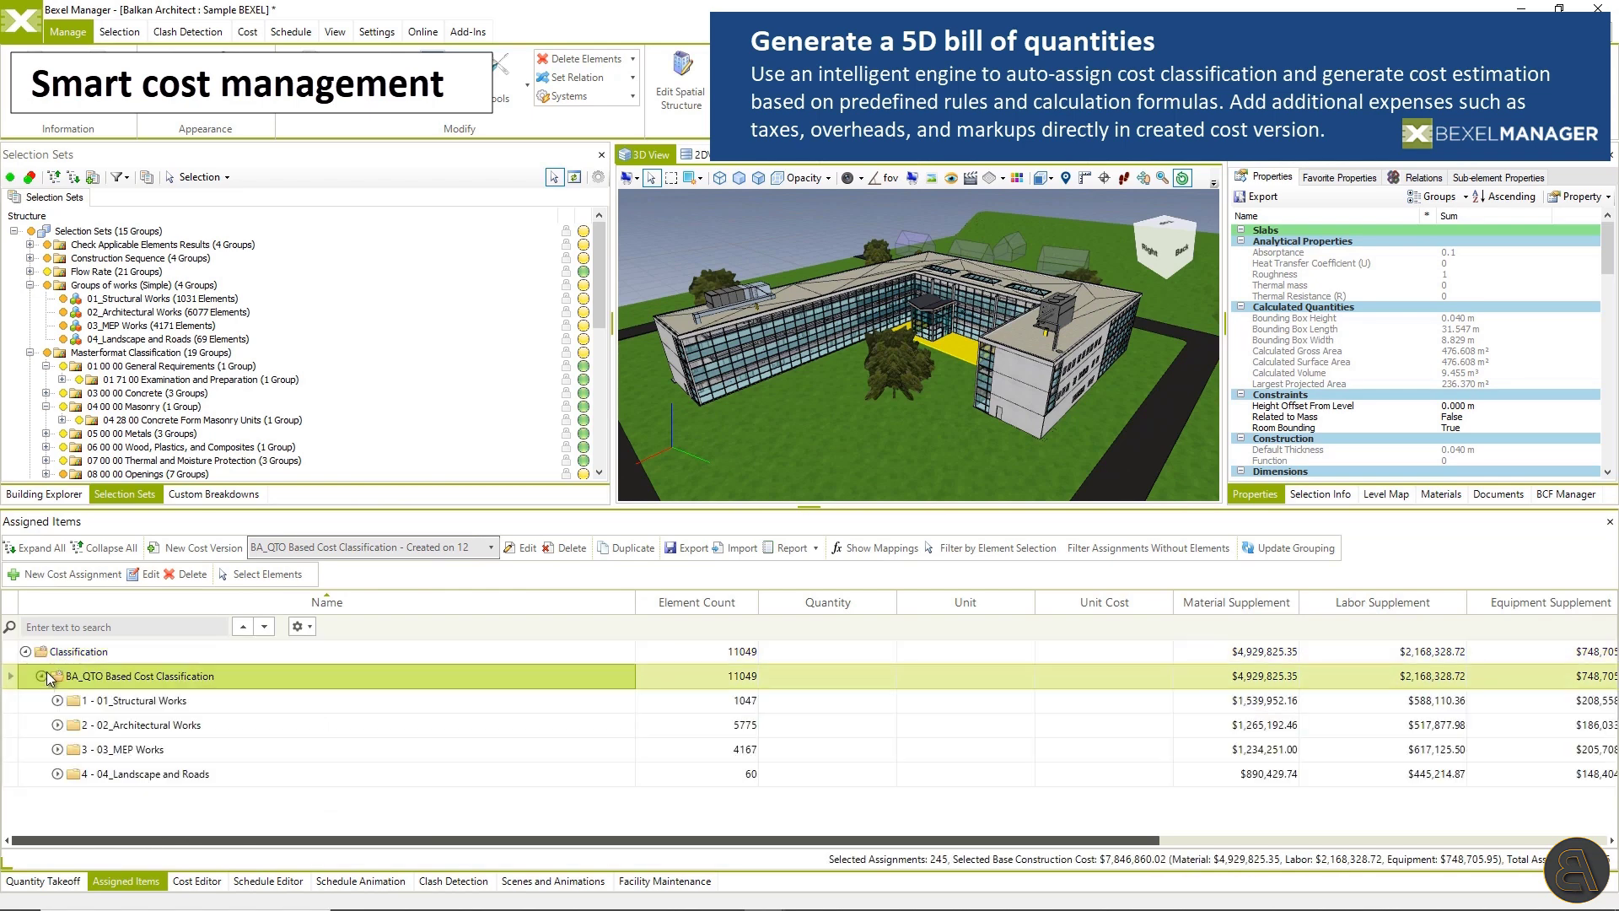
left_click(34, 548)
left_click_drag(251, 841, 250, 882)
scroll(1610, 601, "down", 3)
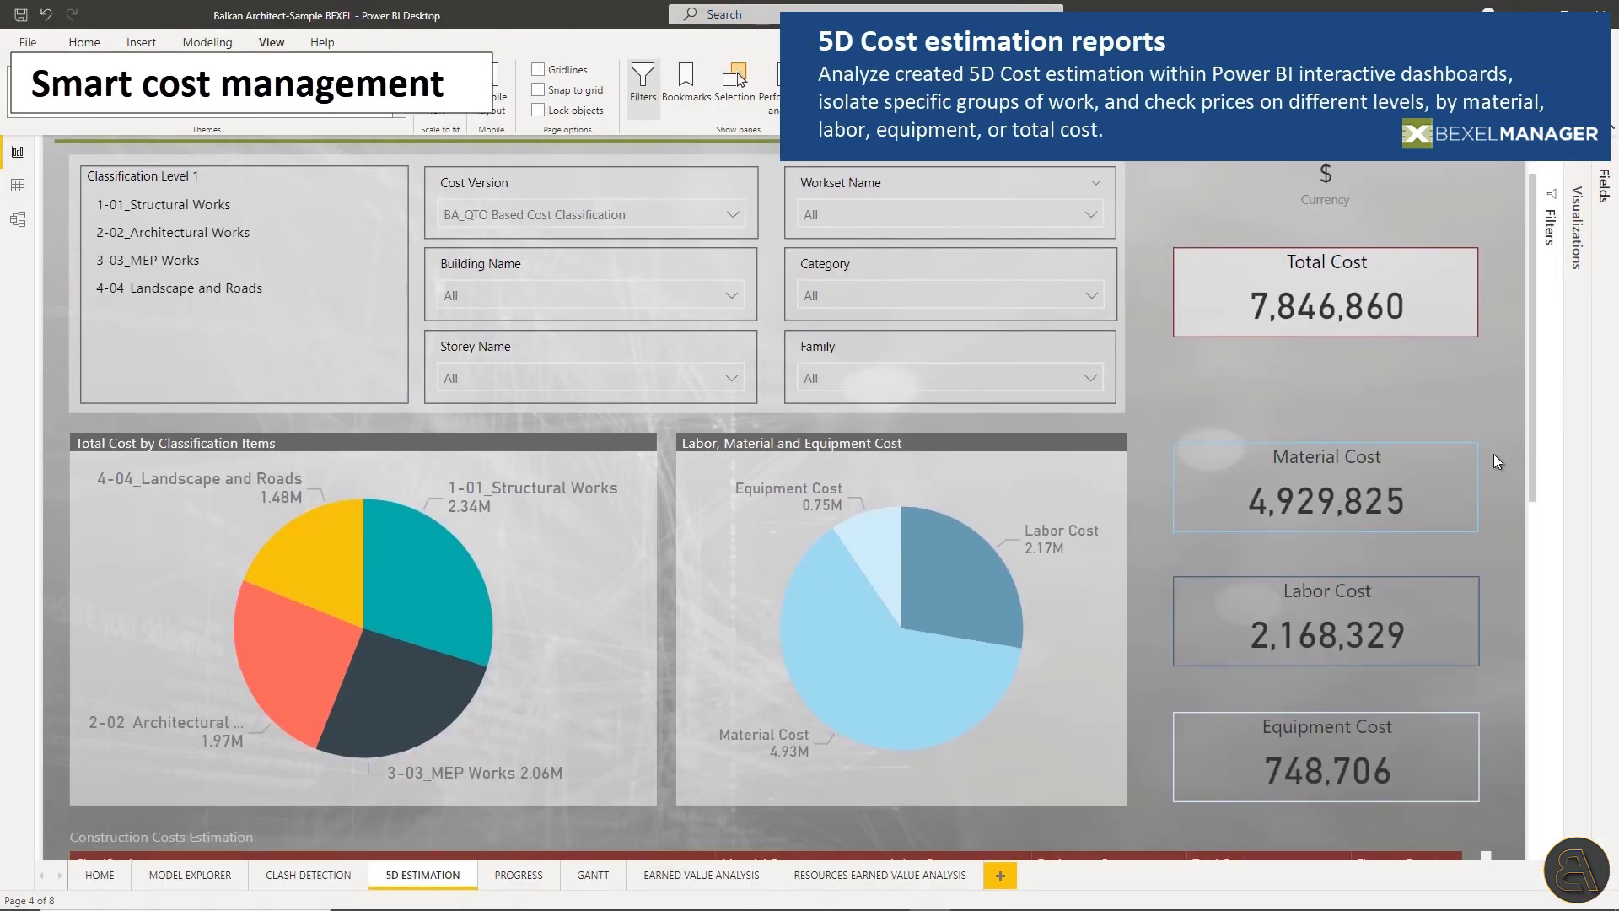
Drill the 5D estimation pie into Structural Works, review its costs, then drill back up.
scroll(1494, 453, "down", 5)
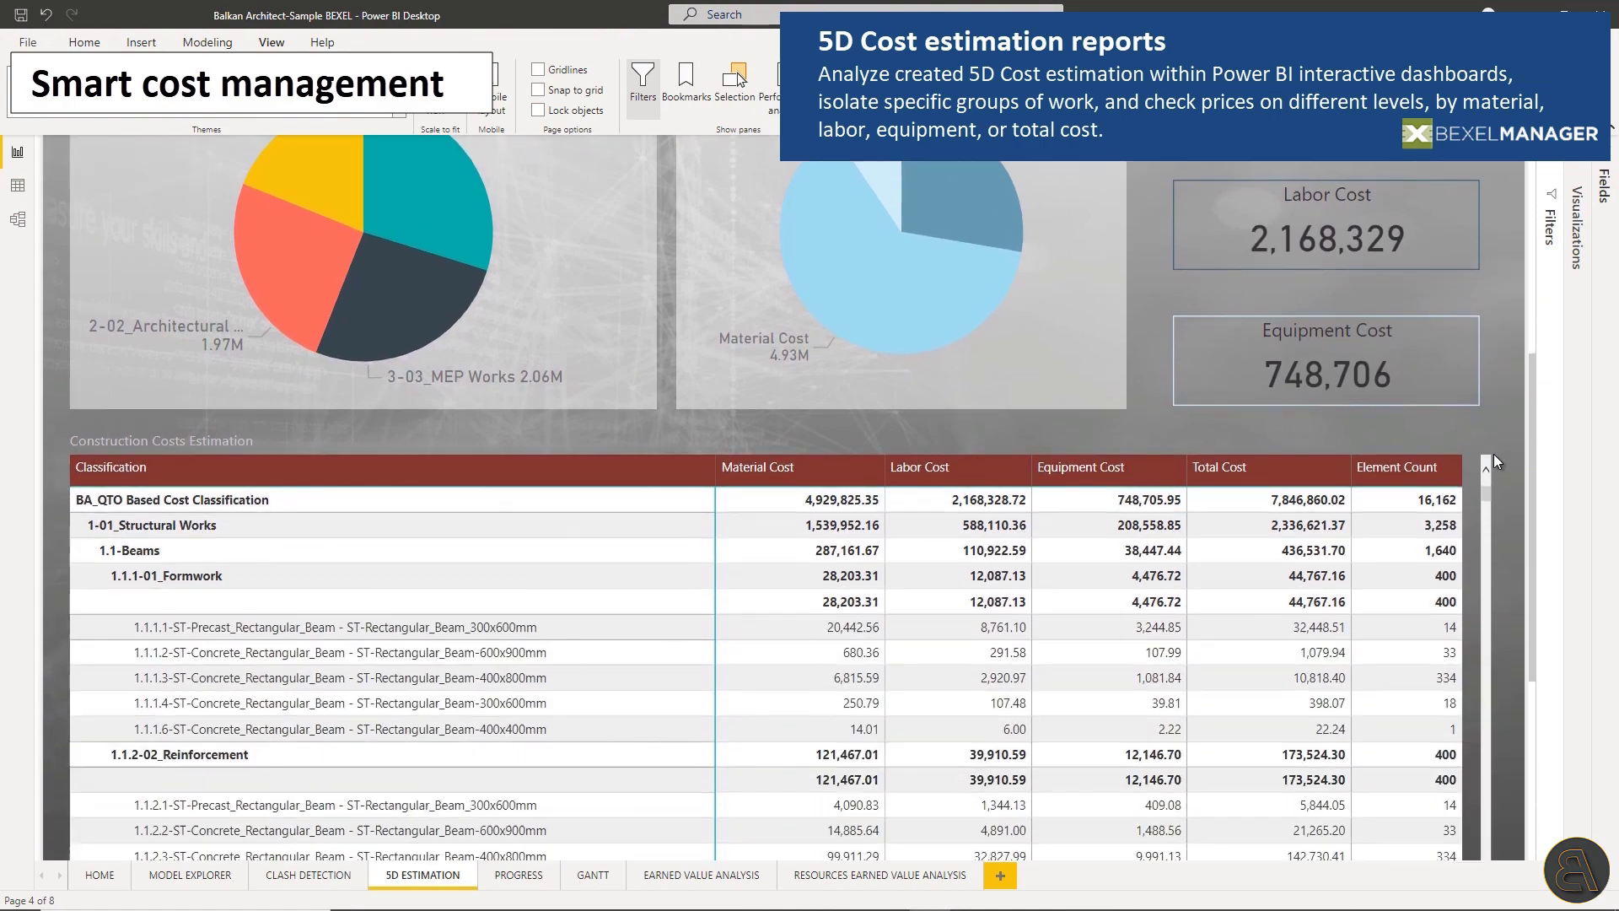
mouse_move(1485, 382)
left_mouse_down()
mouse_move(1490, 424)
mouse_move(1510, 366)
left_mouse_up()
scroll(1511, 367, "up", 5)
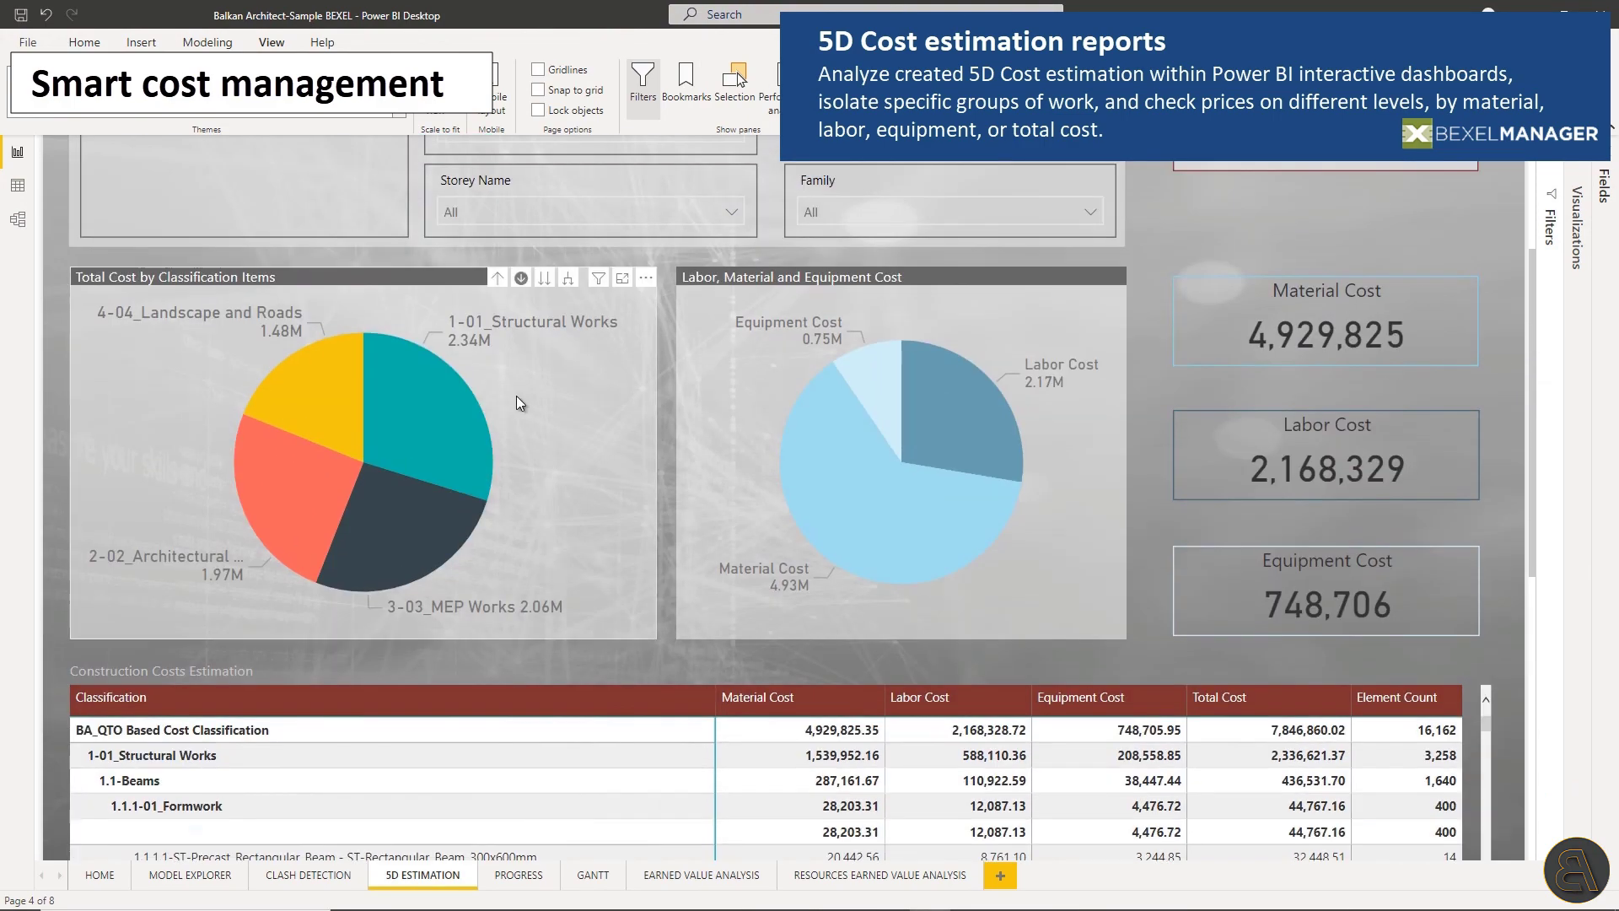
left_click(424, 432)
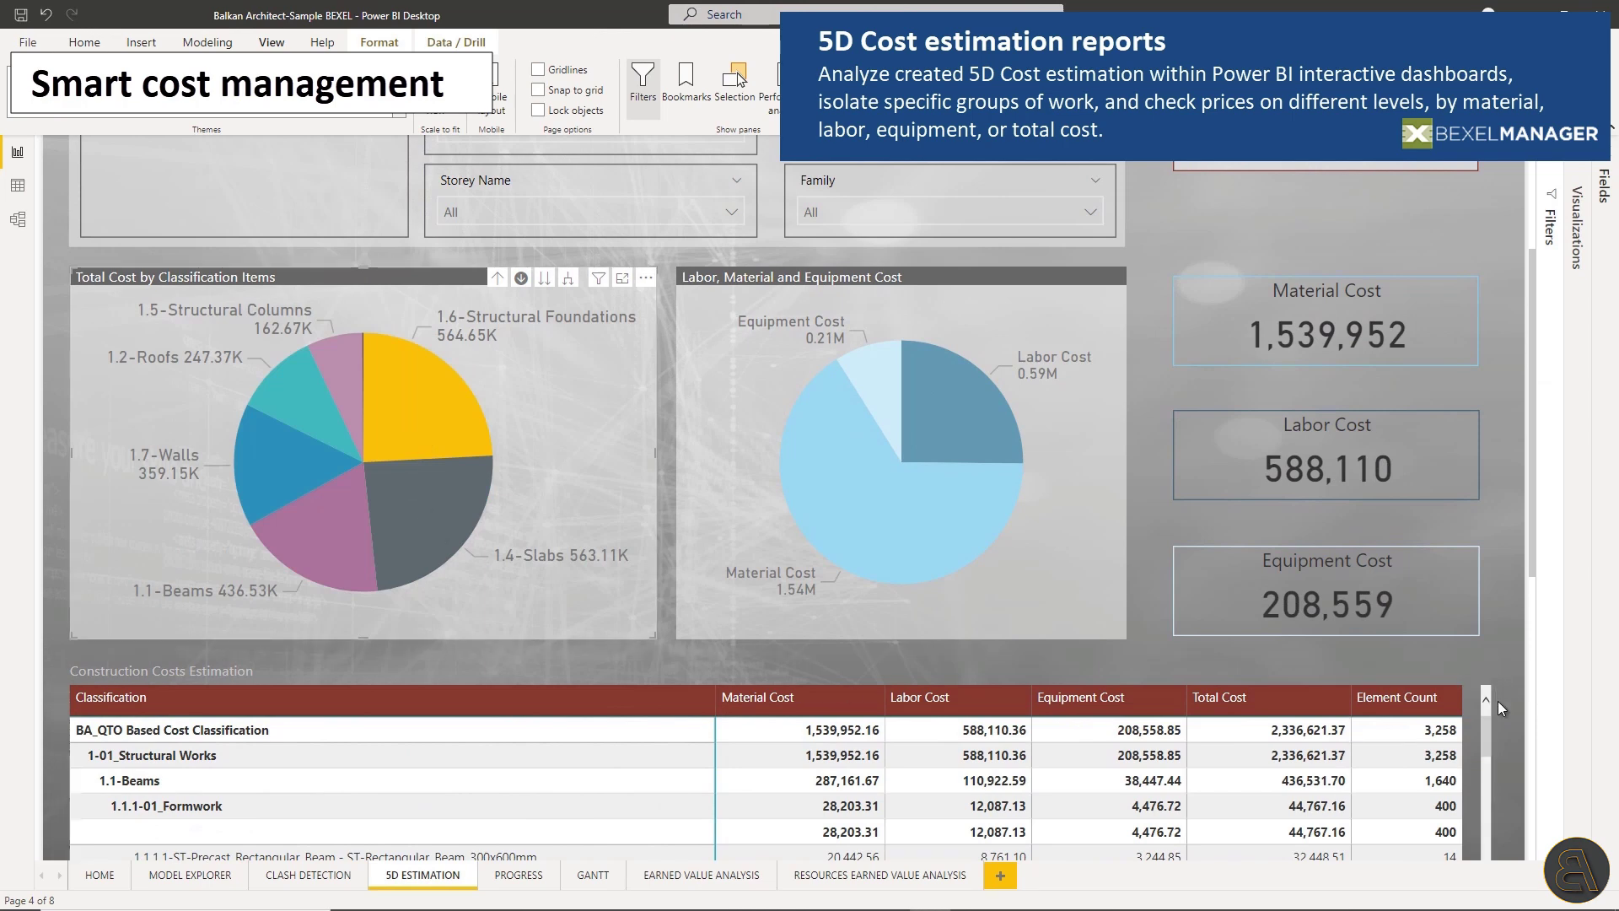
mouse_move(1489, 723)
left_mouse_down()
mouse_move(1490, 782)
mouse_move(1491, 730)
left_mouse_up()
left_click(496, 278)
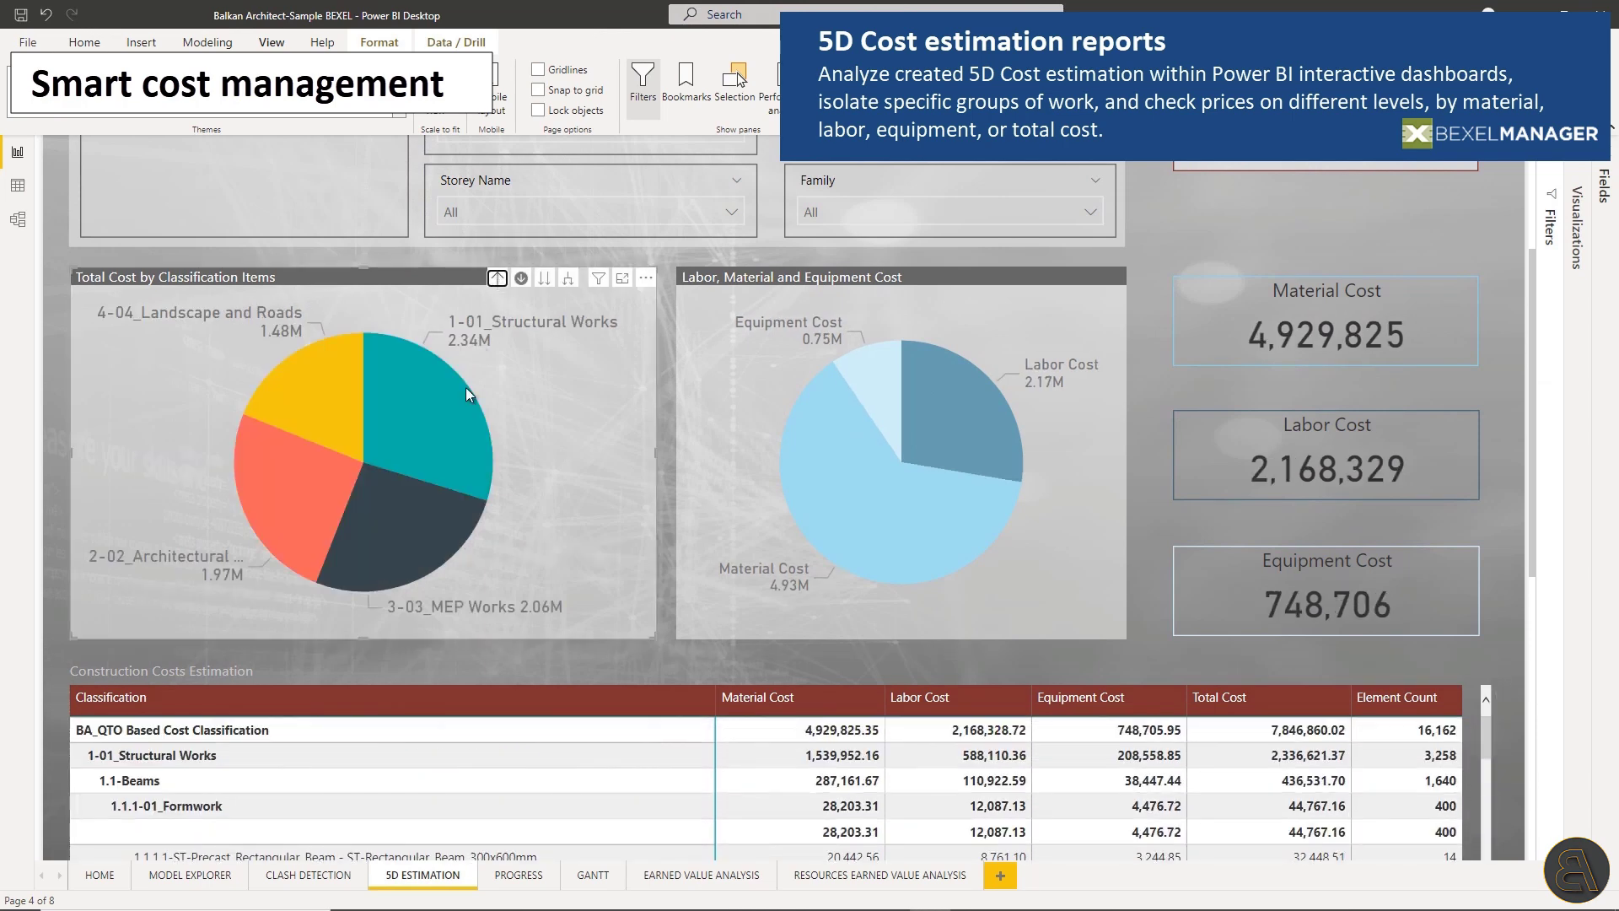
Drill into MEP Works, scroll through its cost table, and return to the four categories.
left_click(400, 518)
scroll(1374, 762, "down", 10)
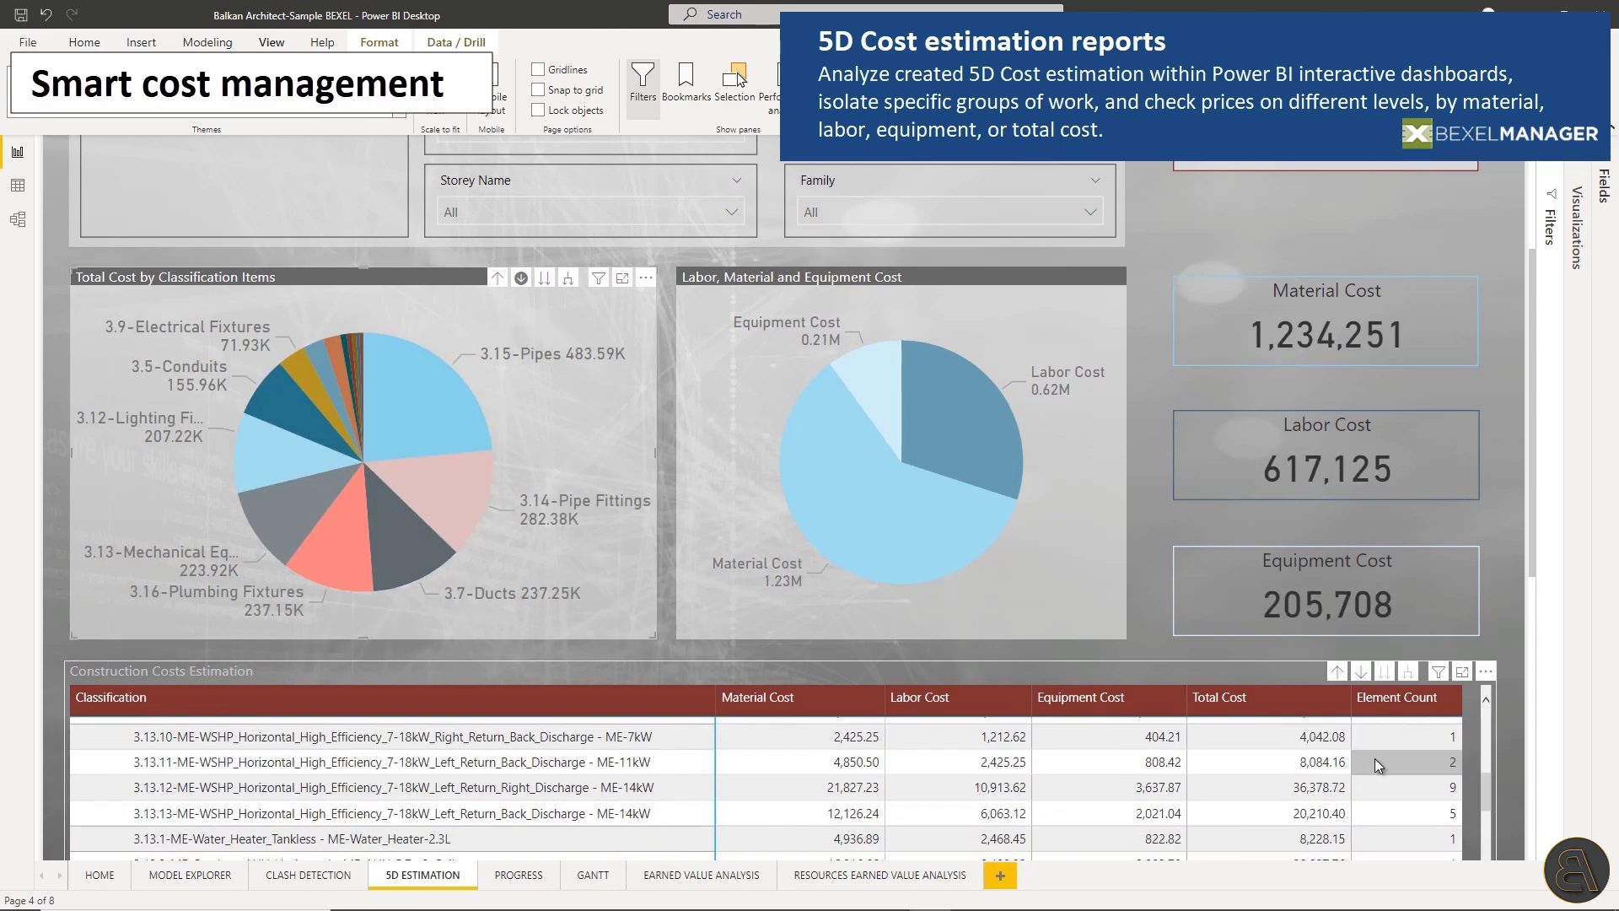
scroll(1375, 758, "up", 12)
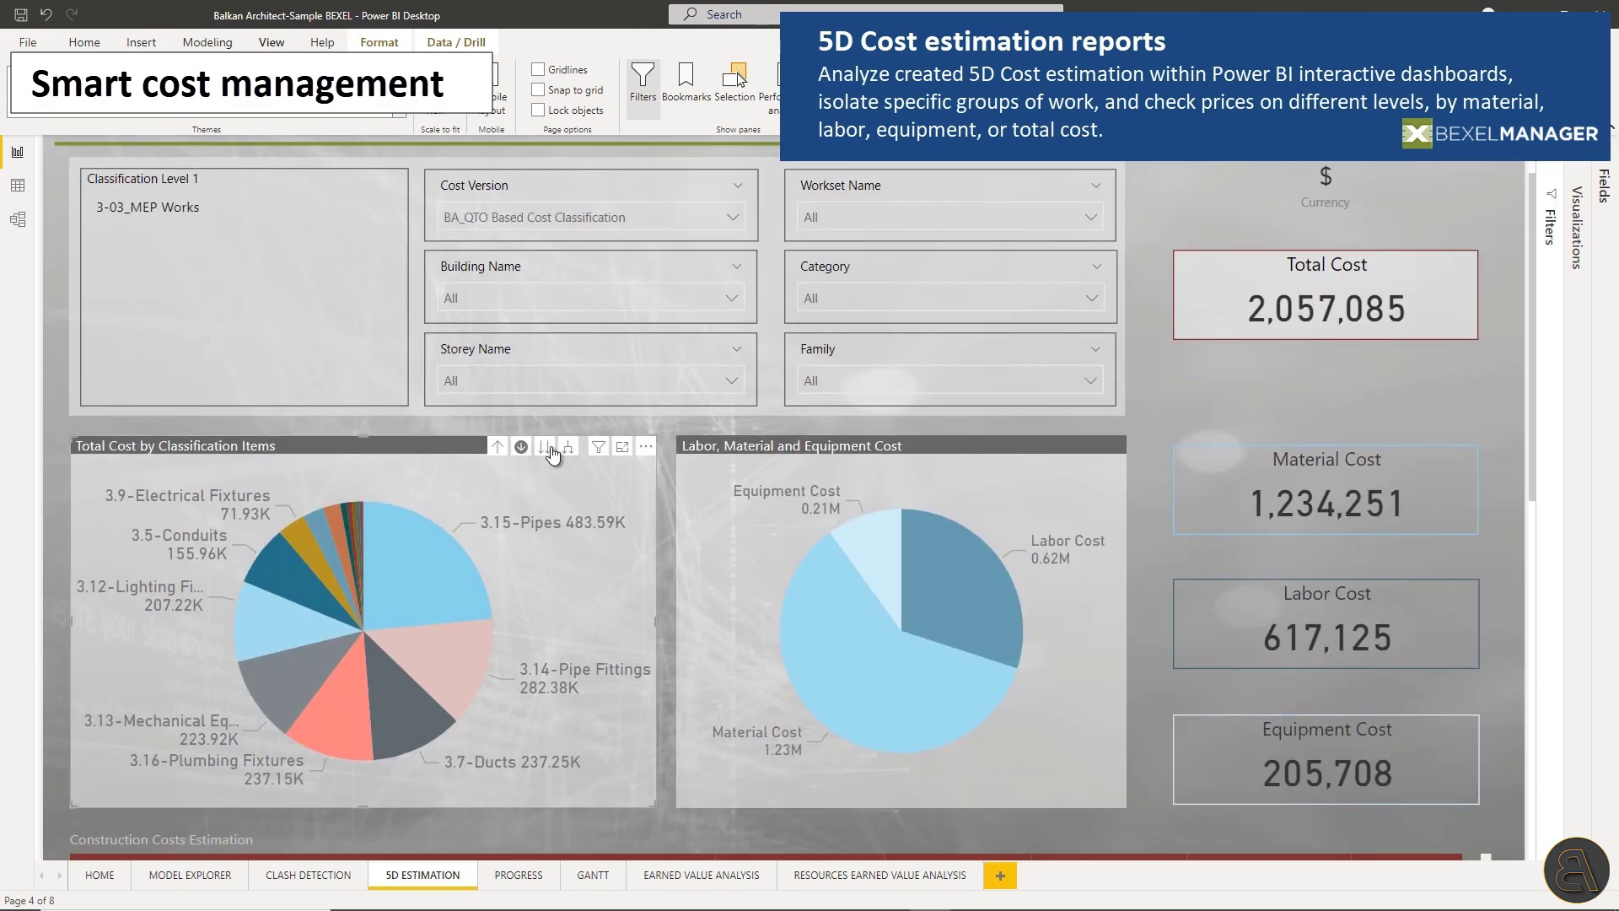
left_click(497, 446)
Drill into Architectural Works, then show all level-2 items with overall totals.
left_click(300, 645)
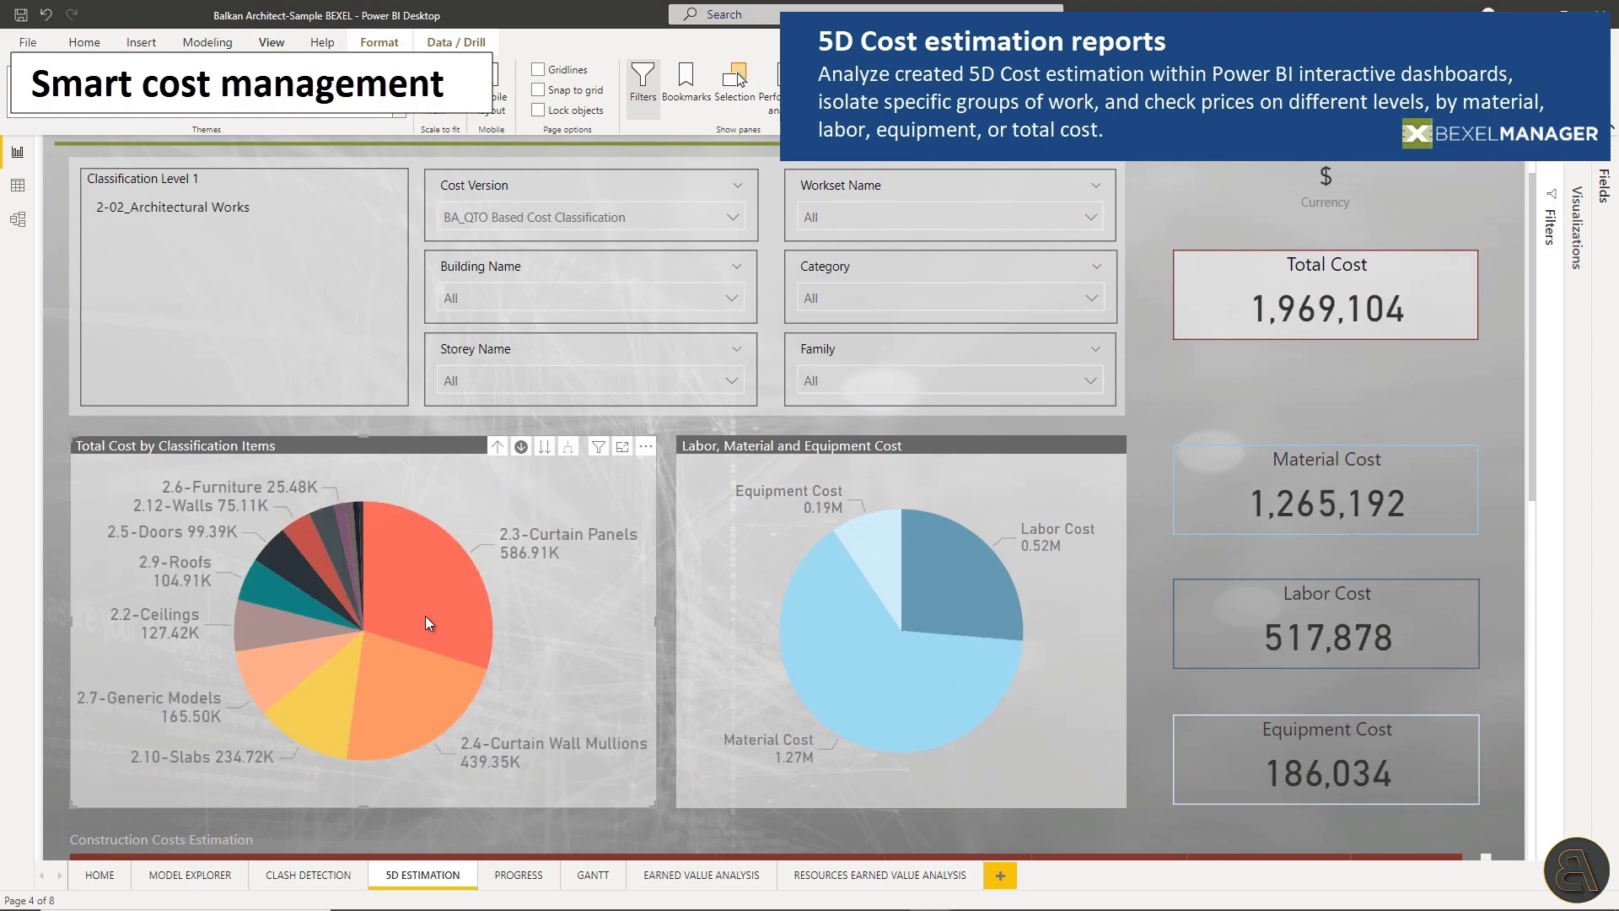
left_click(545, 445)
scroll(278, 468, "down", 2)
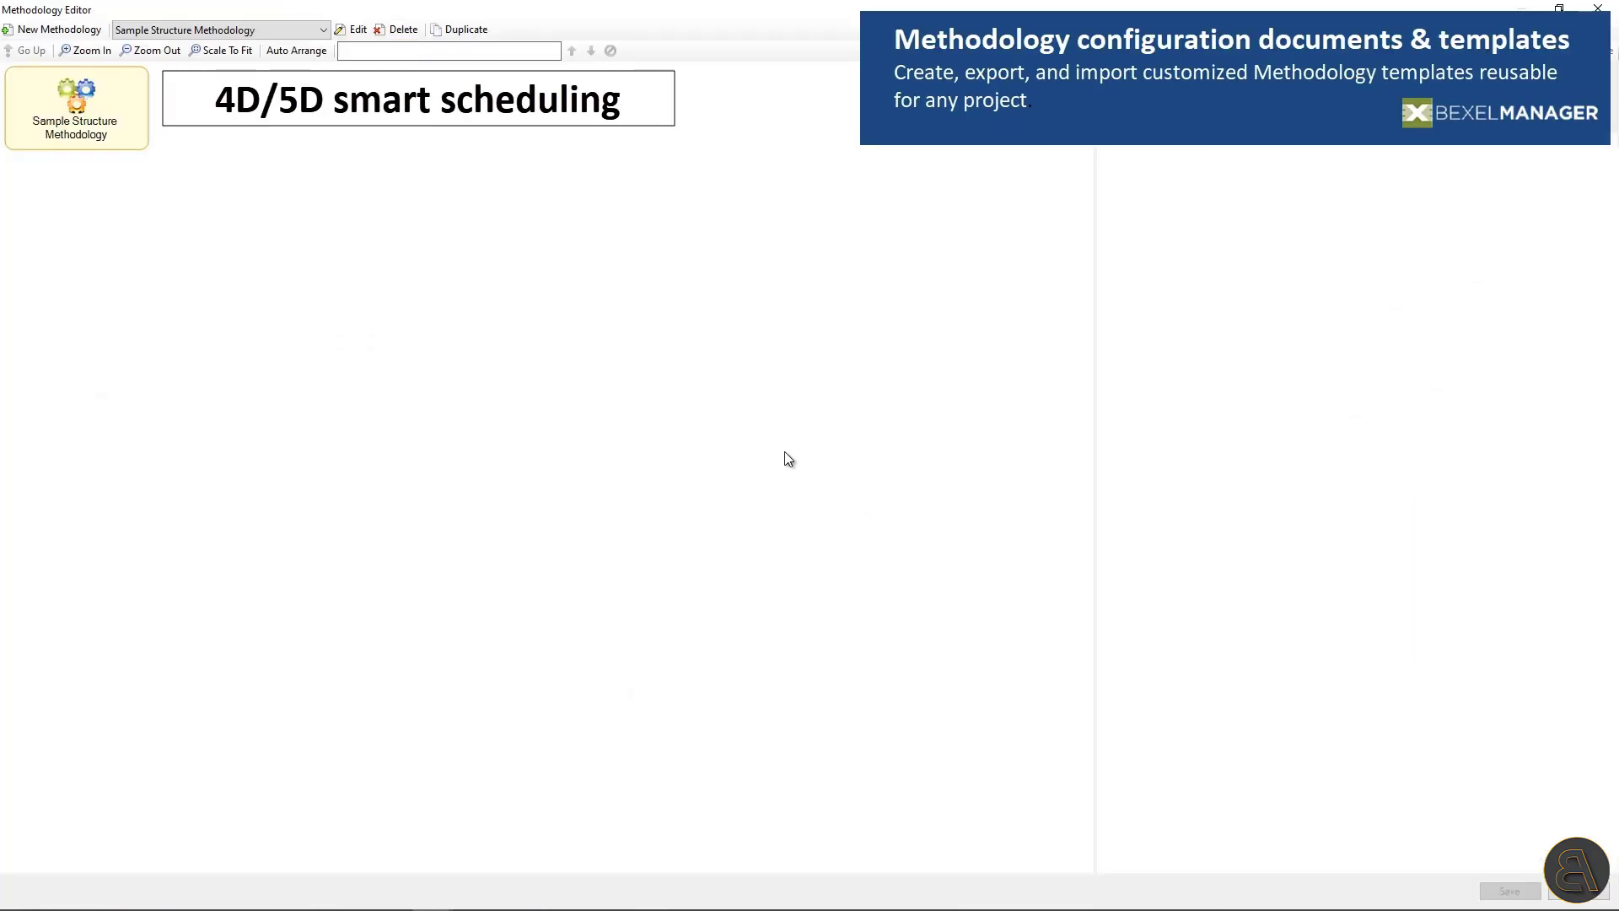
Add cost items 1.1 Beams through 1.7 Walls as methodology items.
left_click(412, 203)
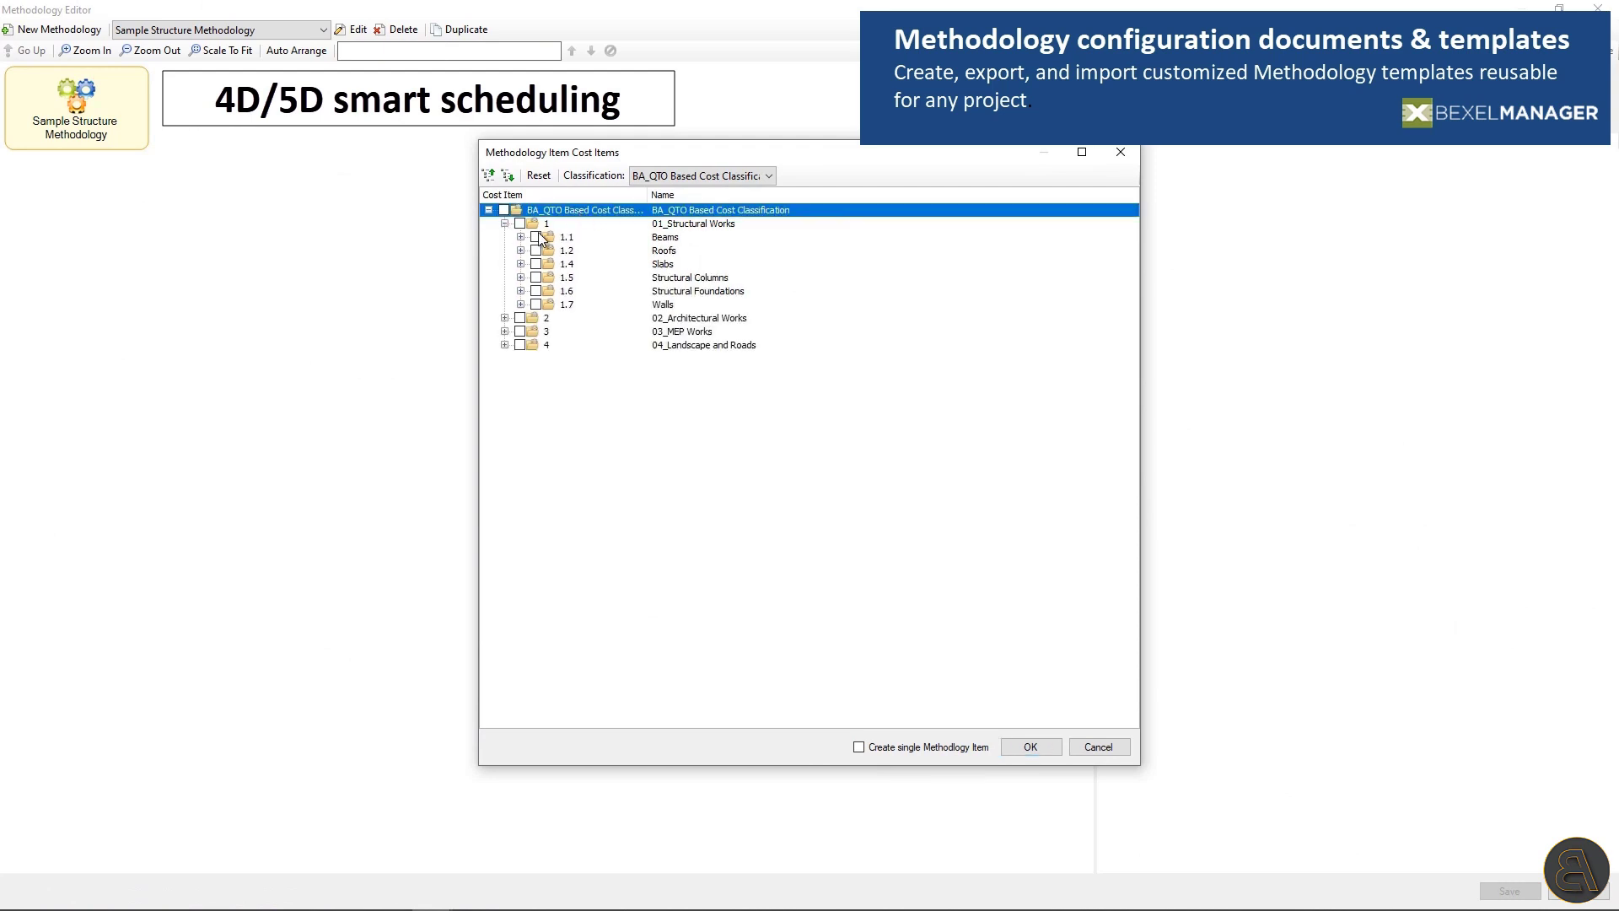
left_click_drag(540, 238, 563, 308)
left_click(1031, 747)
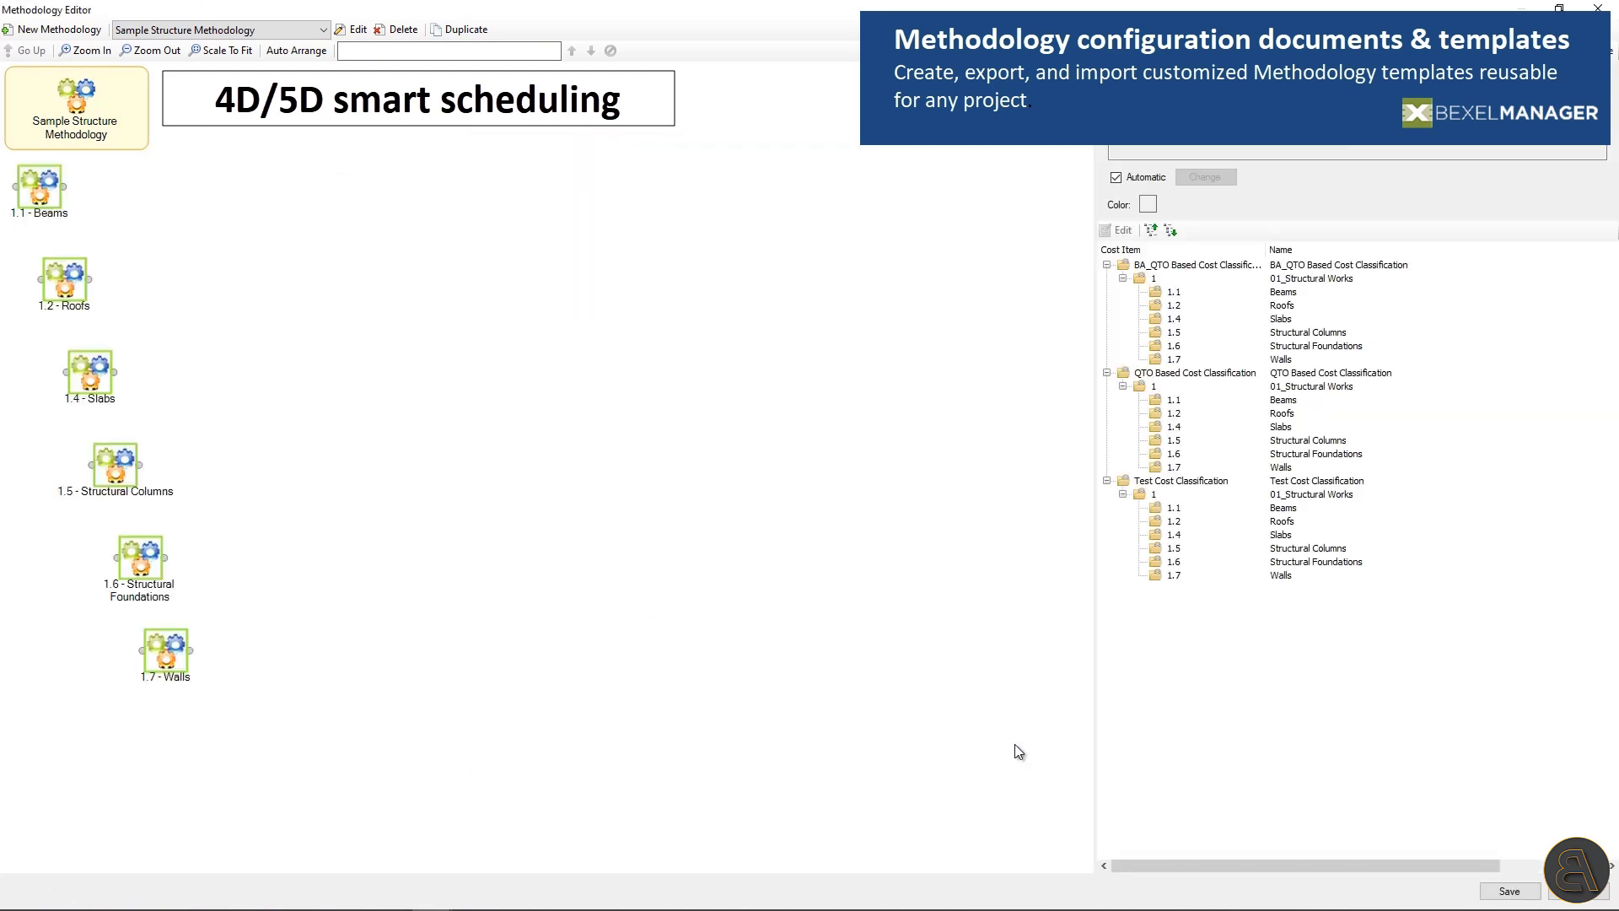
Rearrange the Walls, Structural Columns and other methodology nodes on the canvas.
left_click_drag(165, 645, 469, 510)
left_click_drag(164, 470, 475, 308)
left_click_drag(89, 371, 280, 312)
left_click_drag(65, 280, 462, 409)
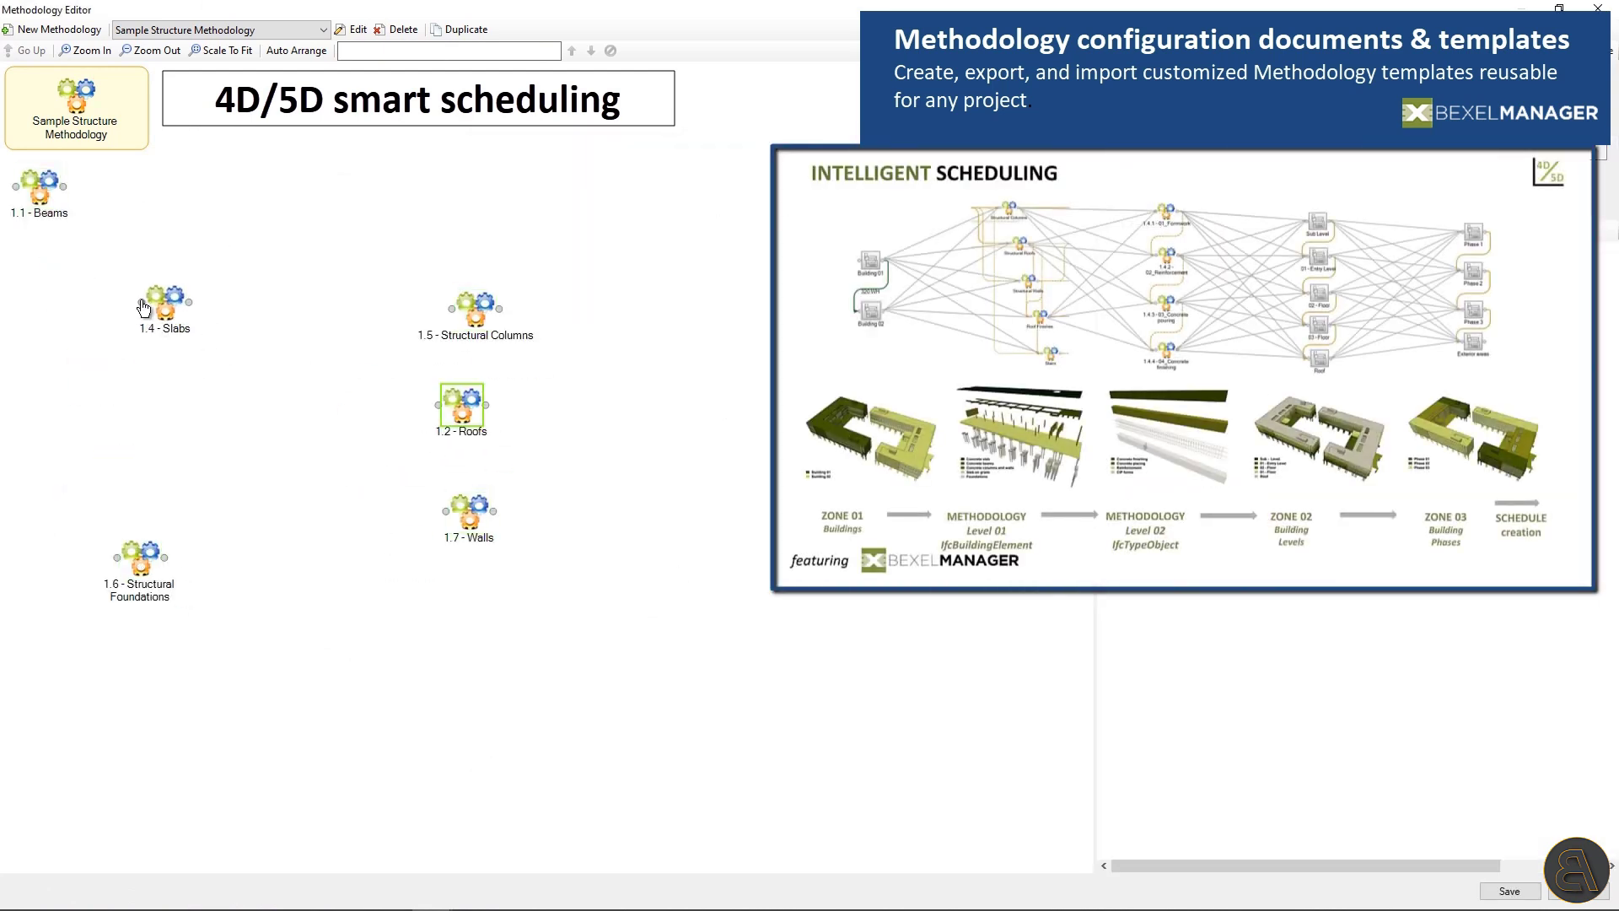
left_click_drag(39, 187, 173, 313)
Link Foundations to Beams to Slabs to Columns and Roofs, then inspect a step's sub-tasks.
left_click_drag(140, 556, 149, 316)
left_click_drag(197, 316, 452, 308)
left_click_drag(304, 315, 437, 405)
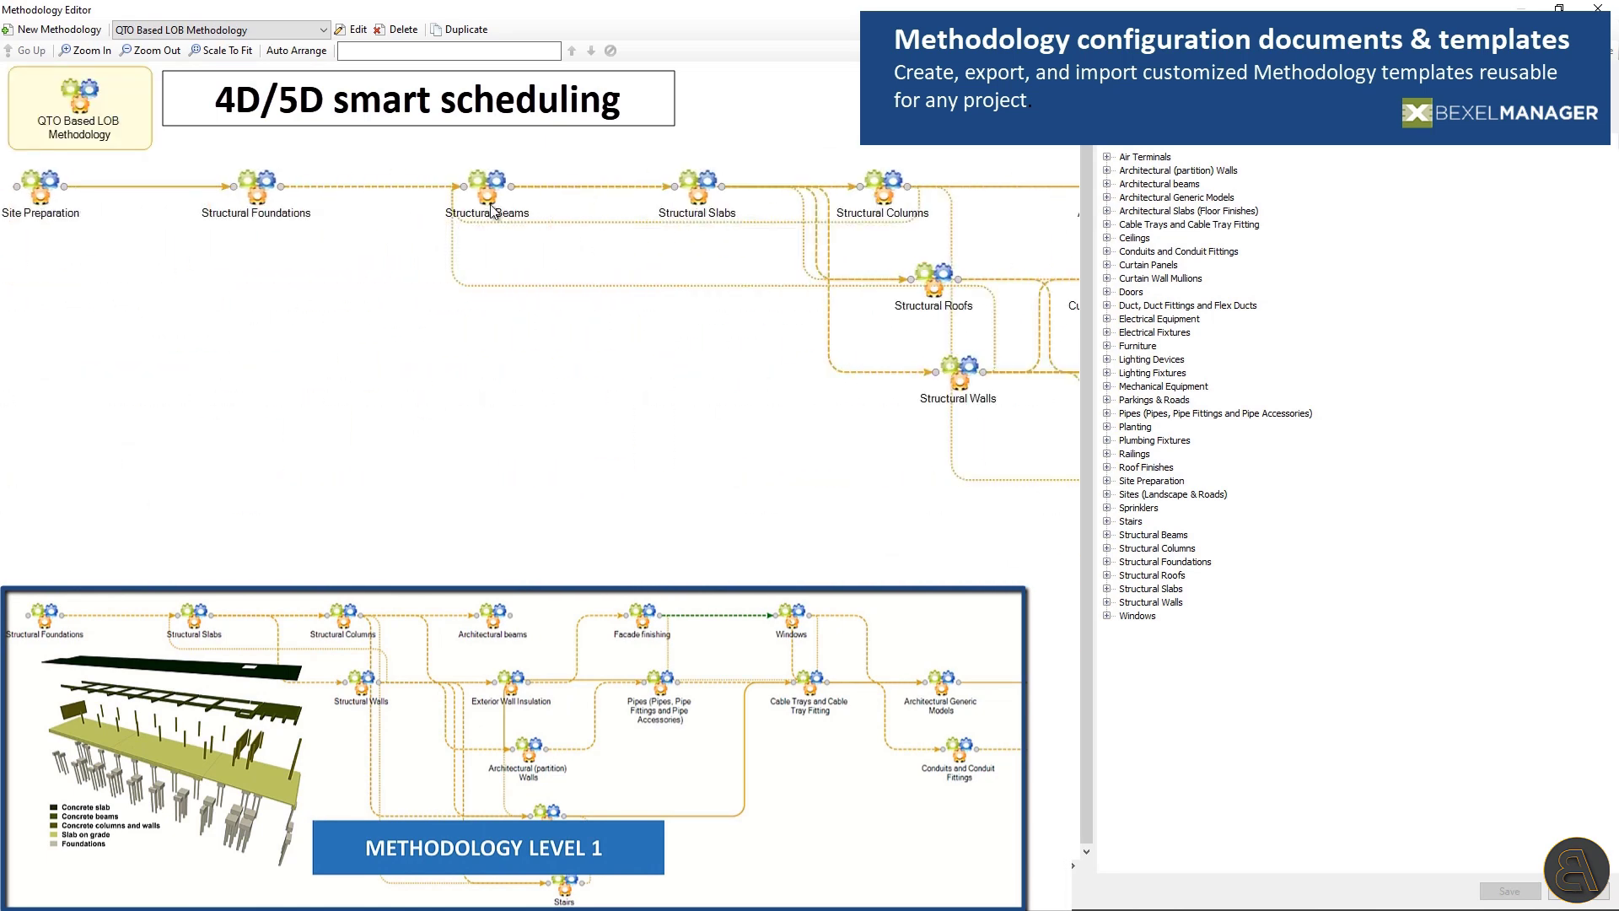
double_click(487, 189)
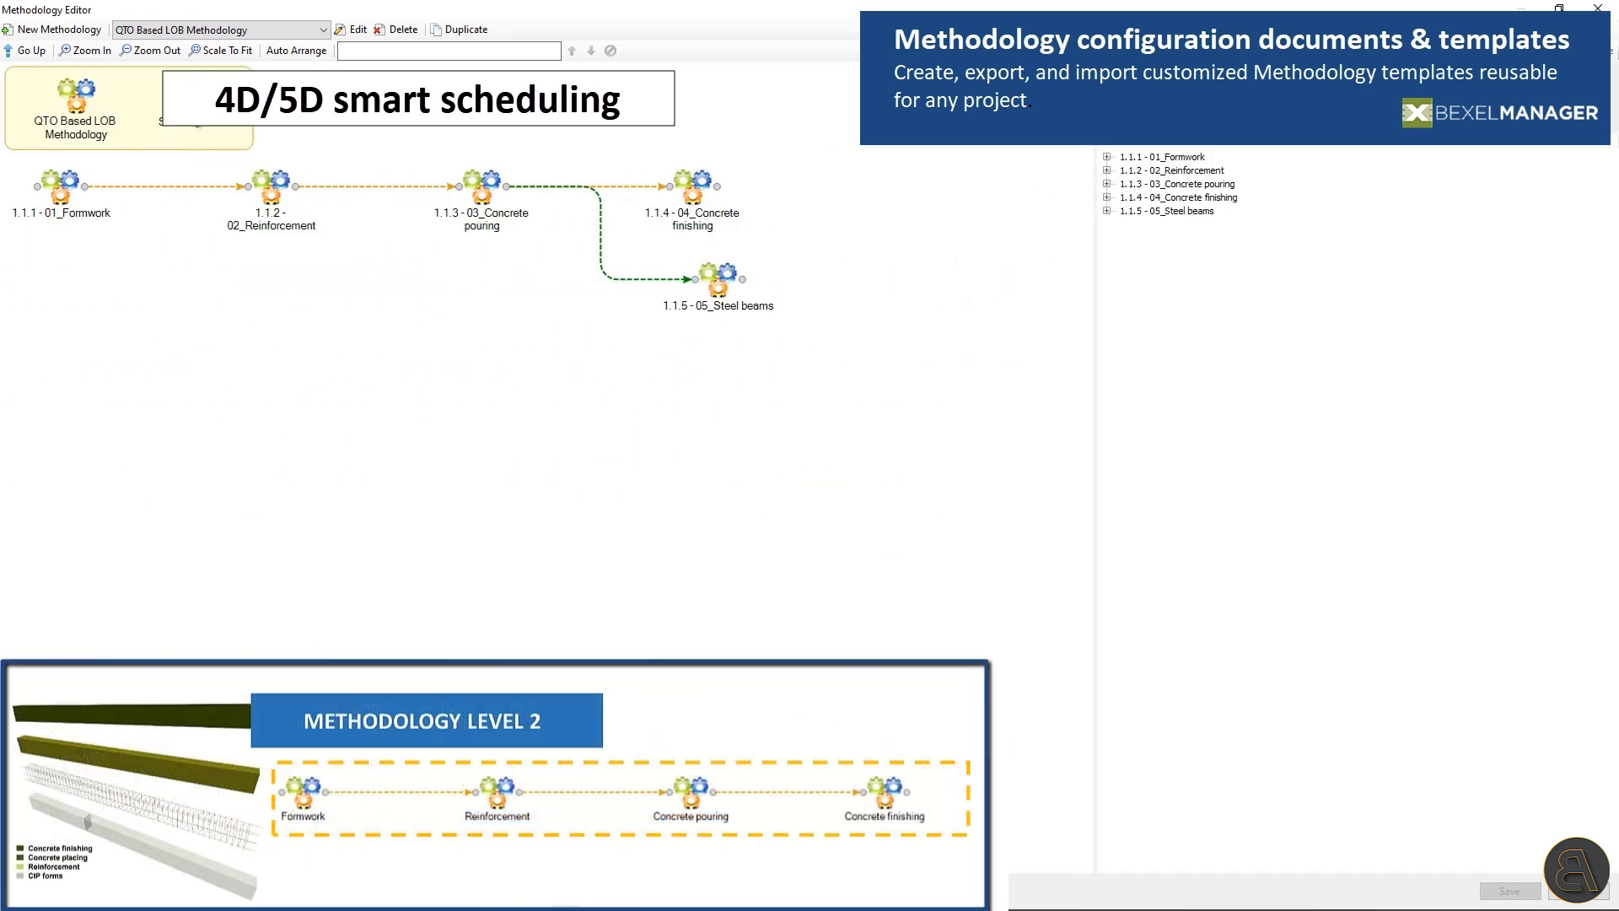
left_click(69, 100)
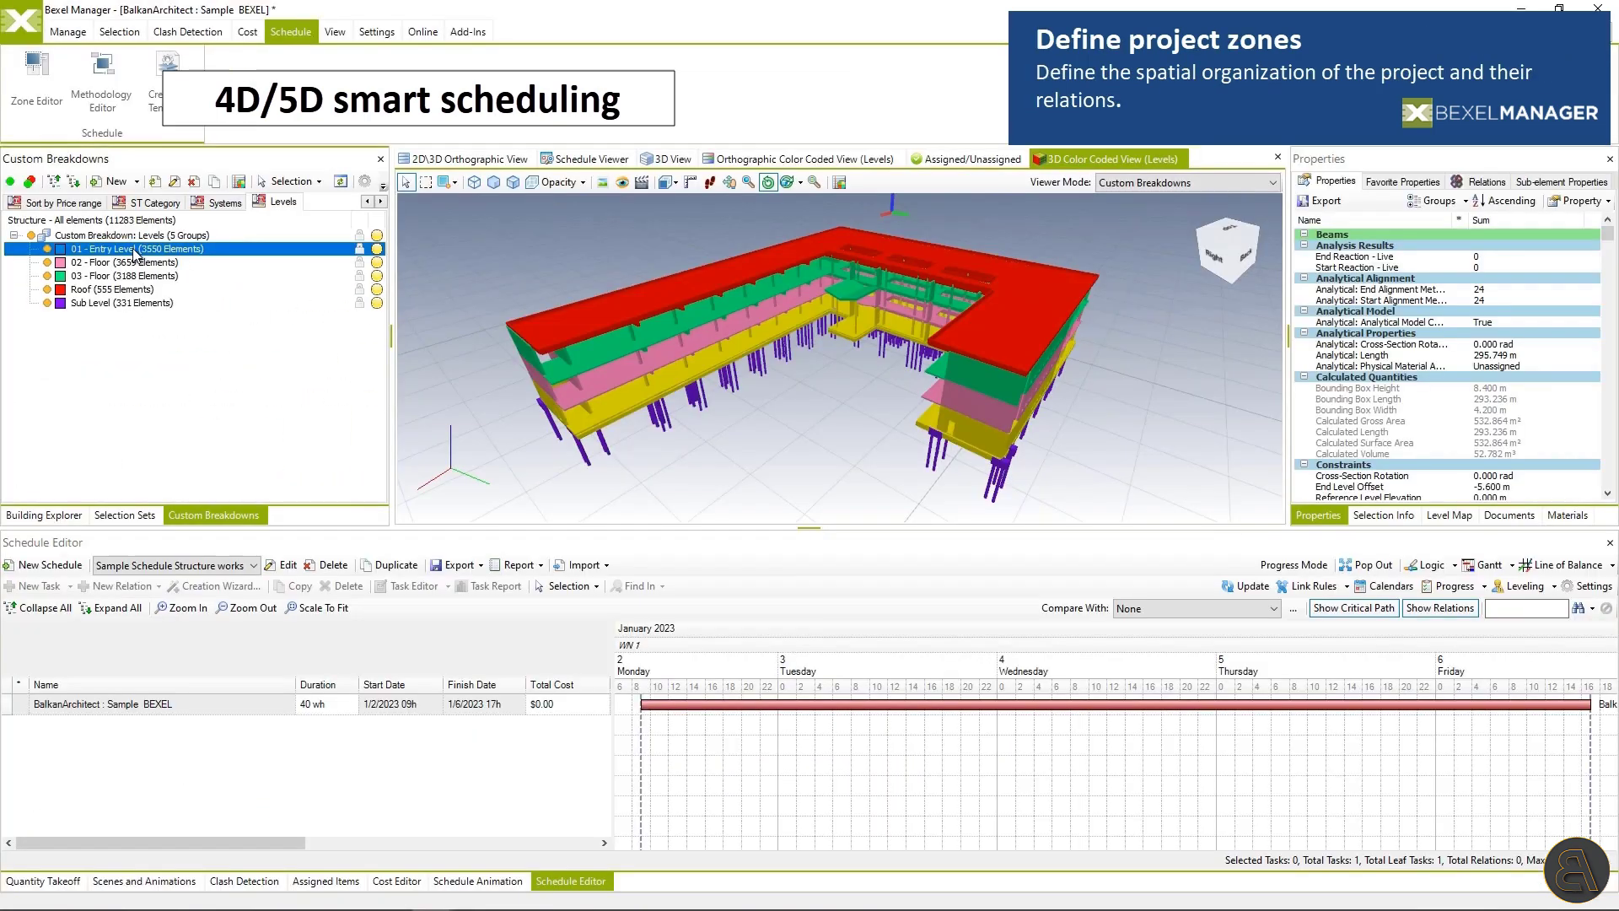
Highlight the building levels, Roof, Sub Level and Phase3 construction sequence elements in the model.
left_click(135, 262)
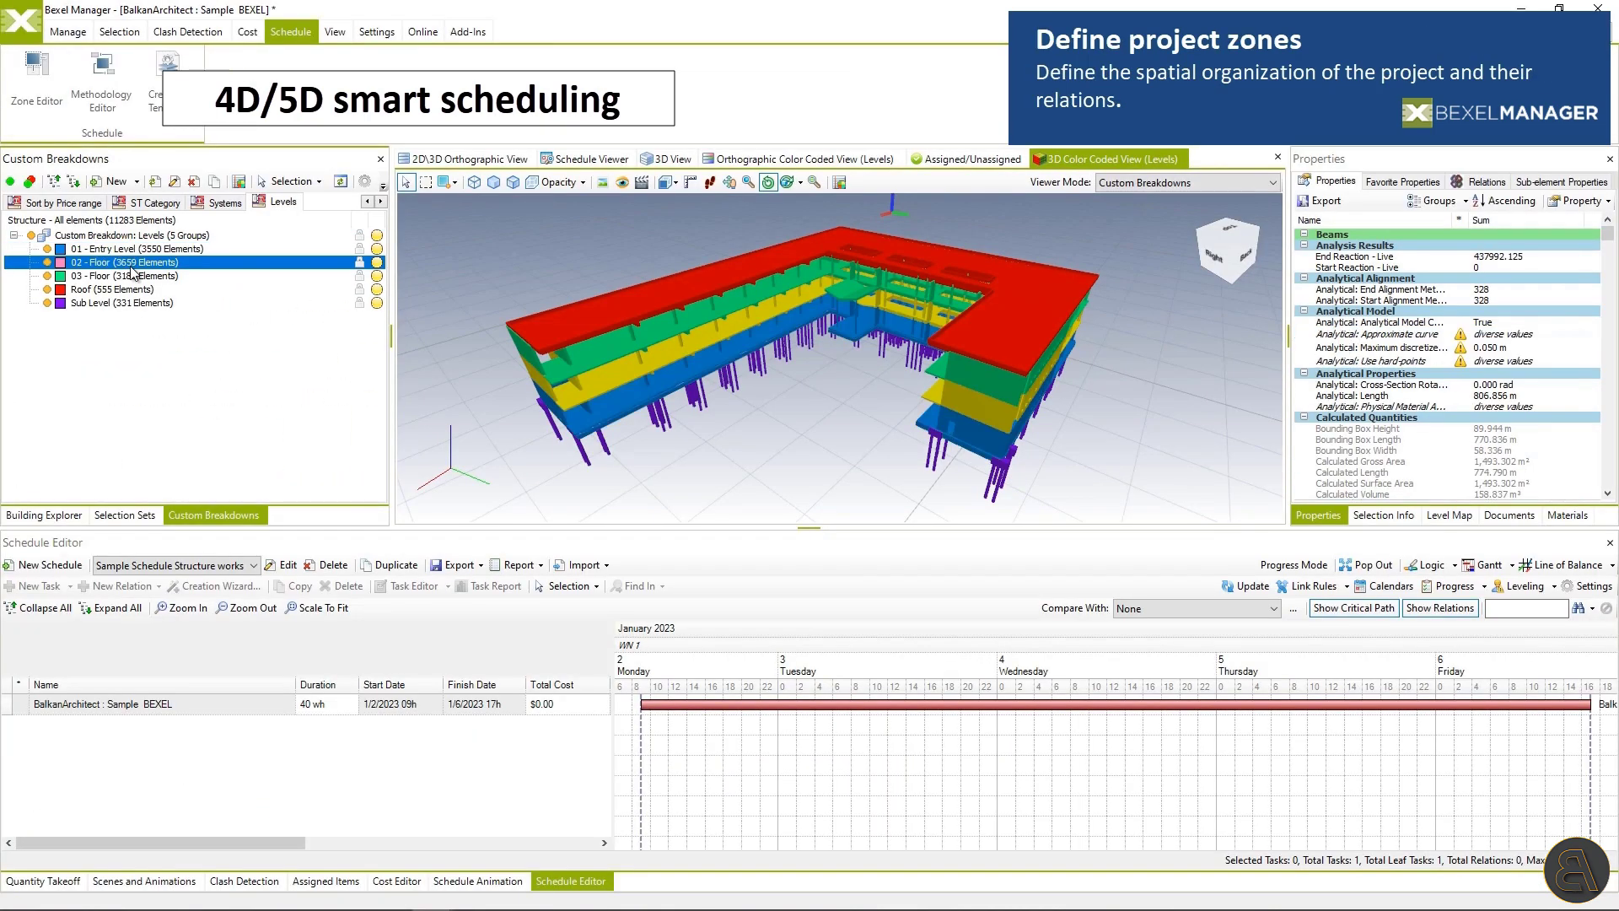
left_click(133, 276)
left_click(129, 289)
left_click(125, 302)
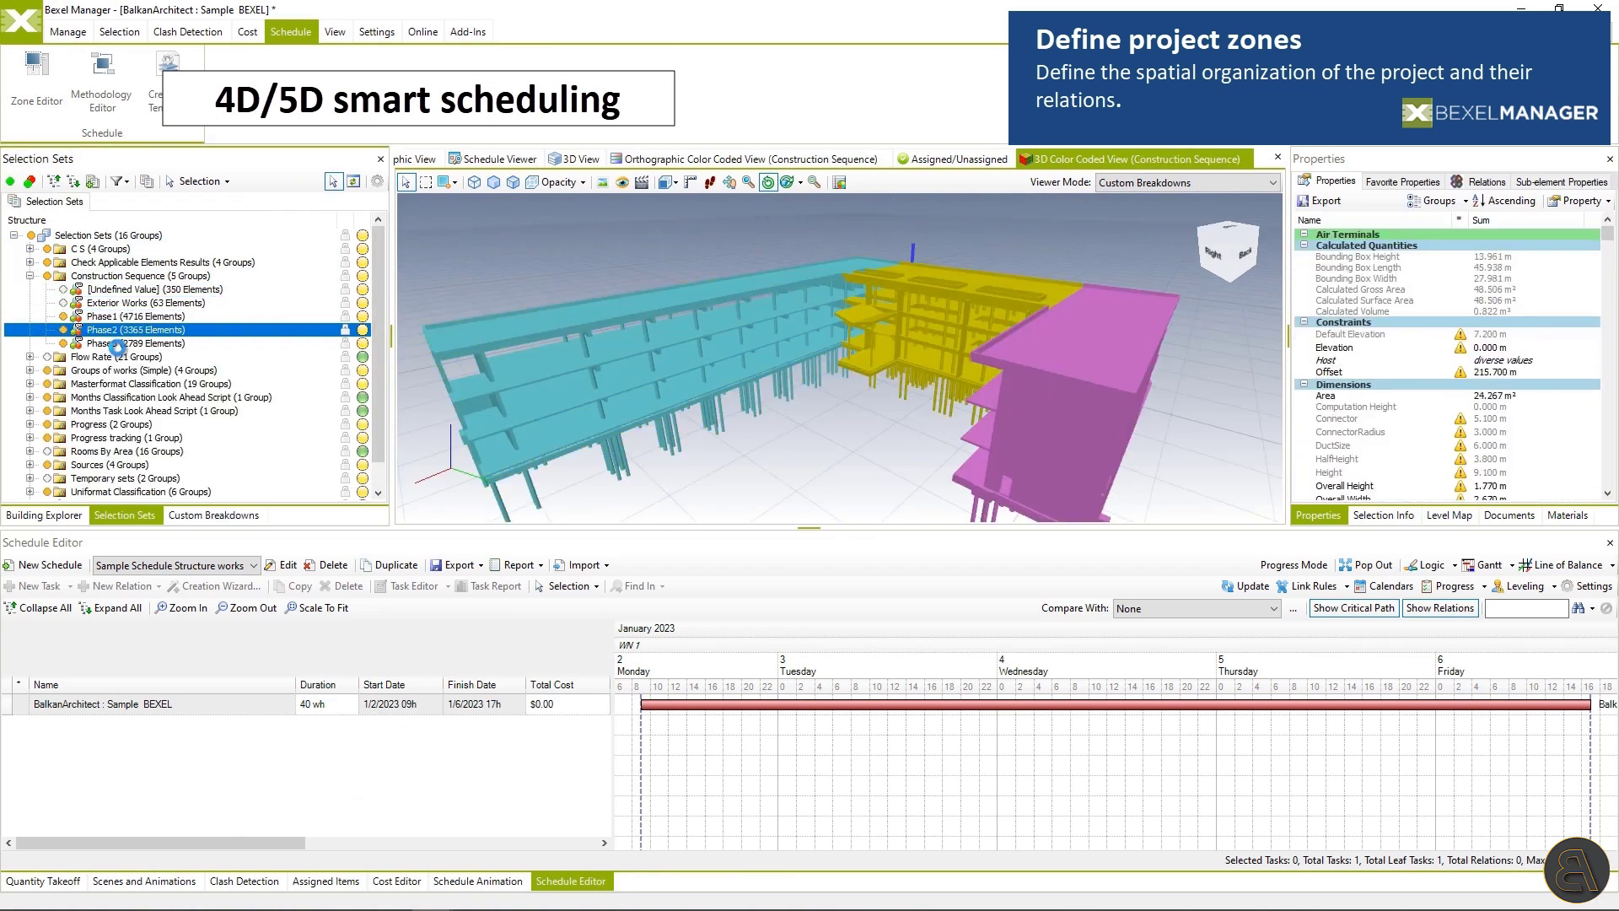
left_click(135, 343)
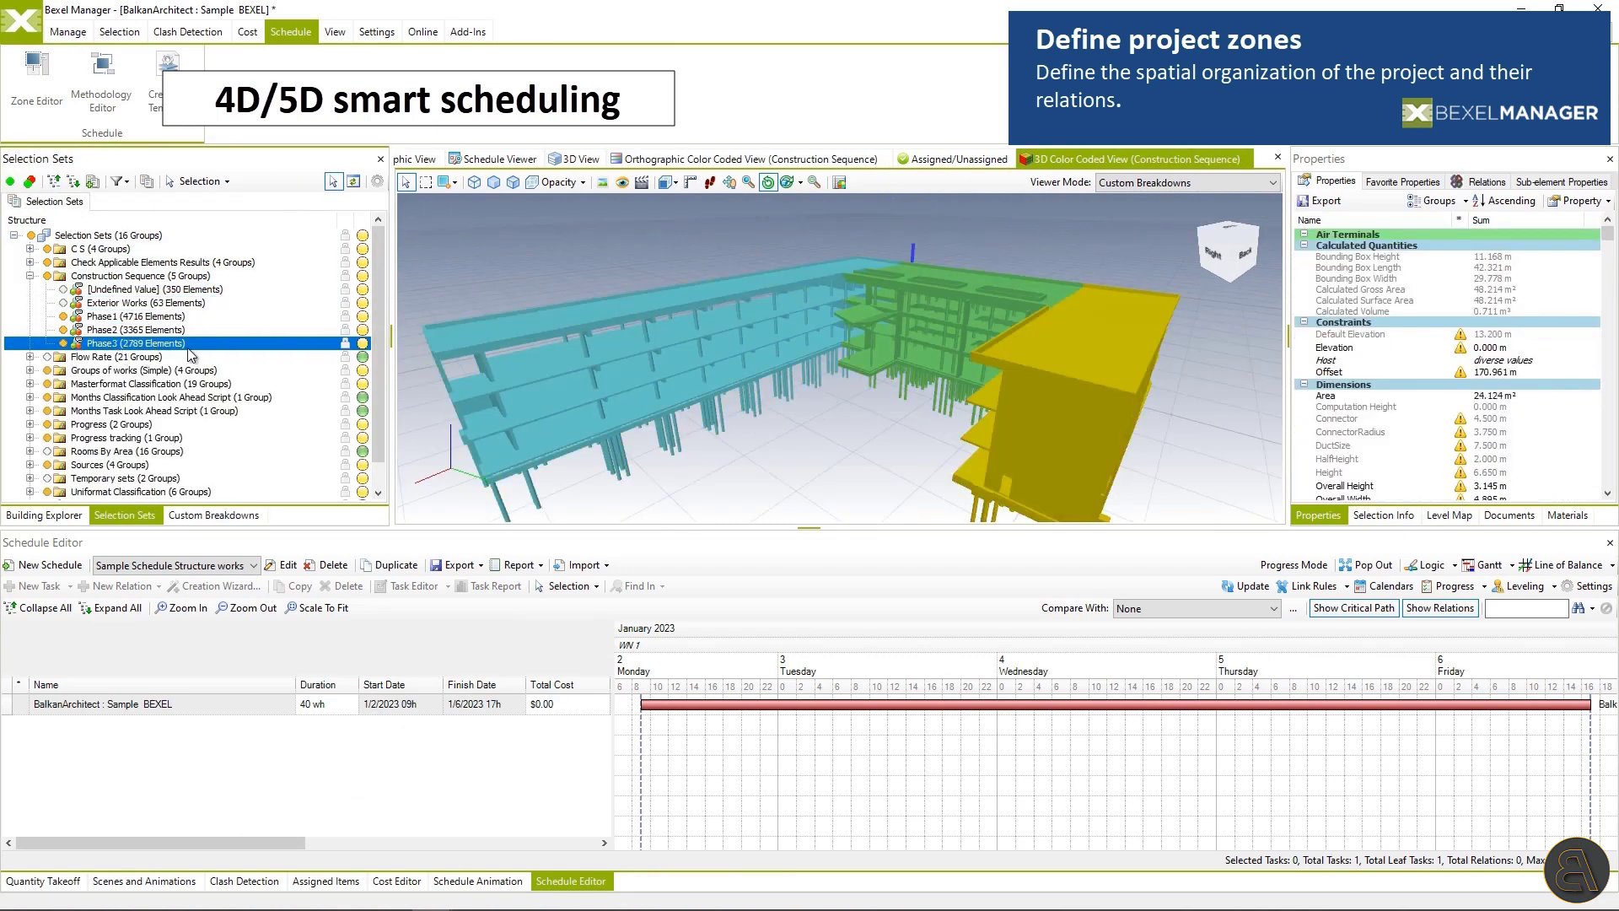
Create a Construction Sequence zone chaining Exterior Works through Phase3, then launch the schedule Creation Wizard.
left_click(39, 78)
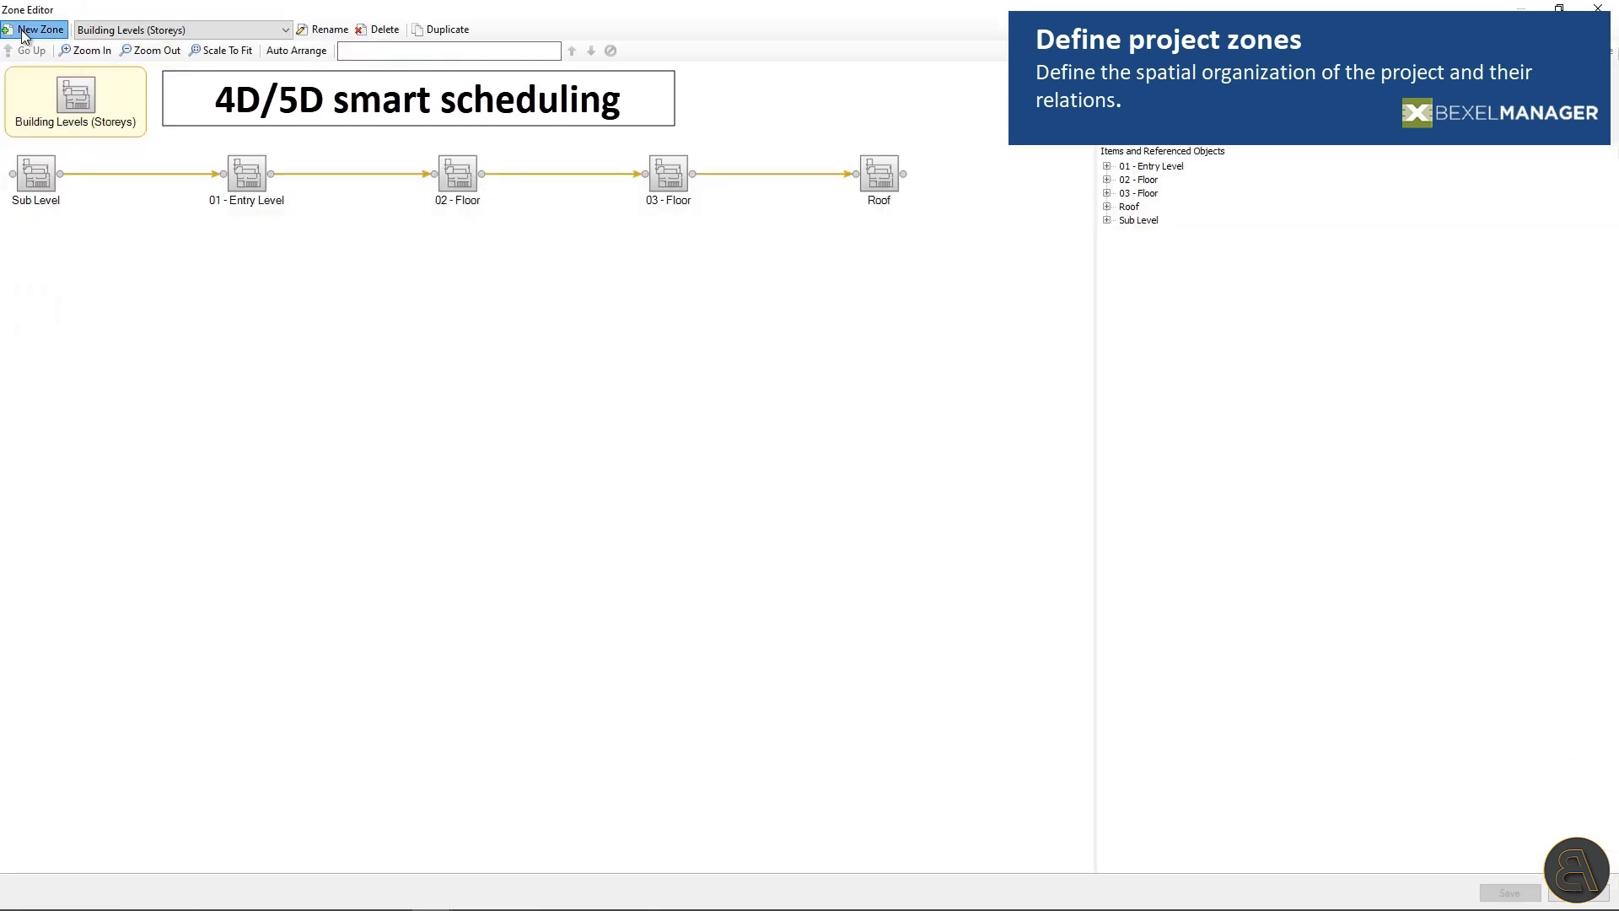
left_click(805, 173)
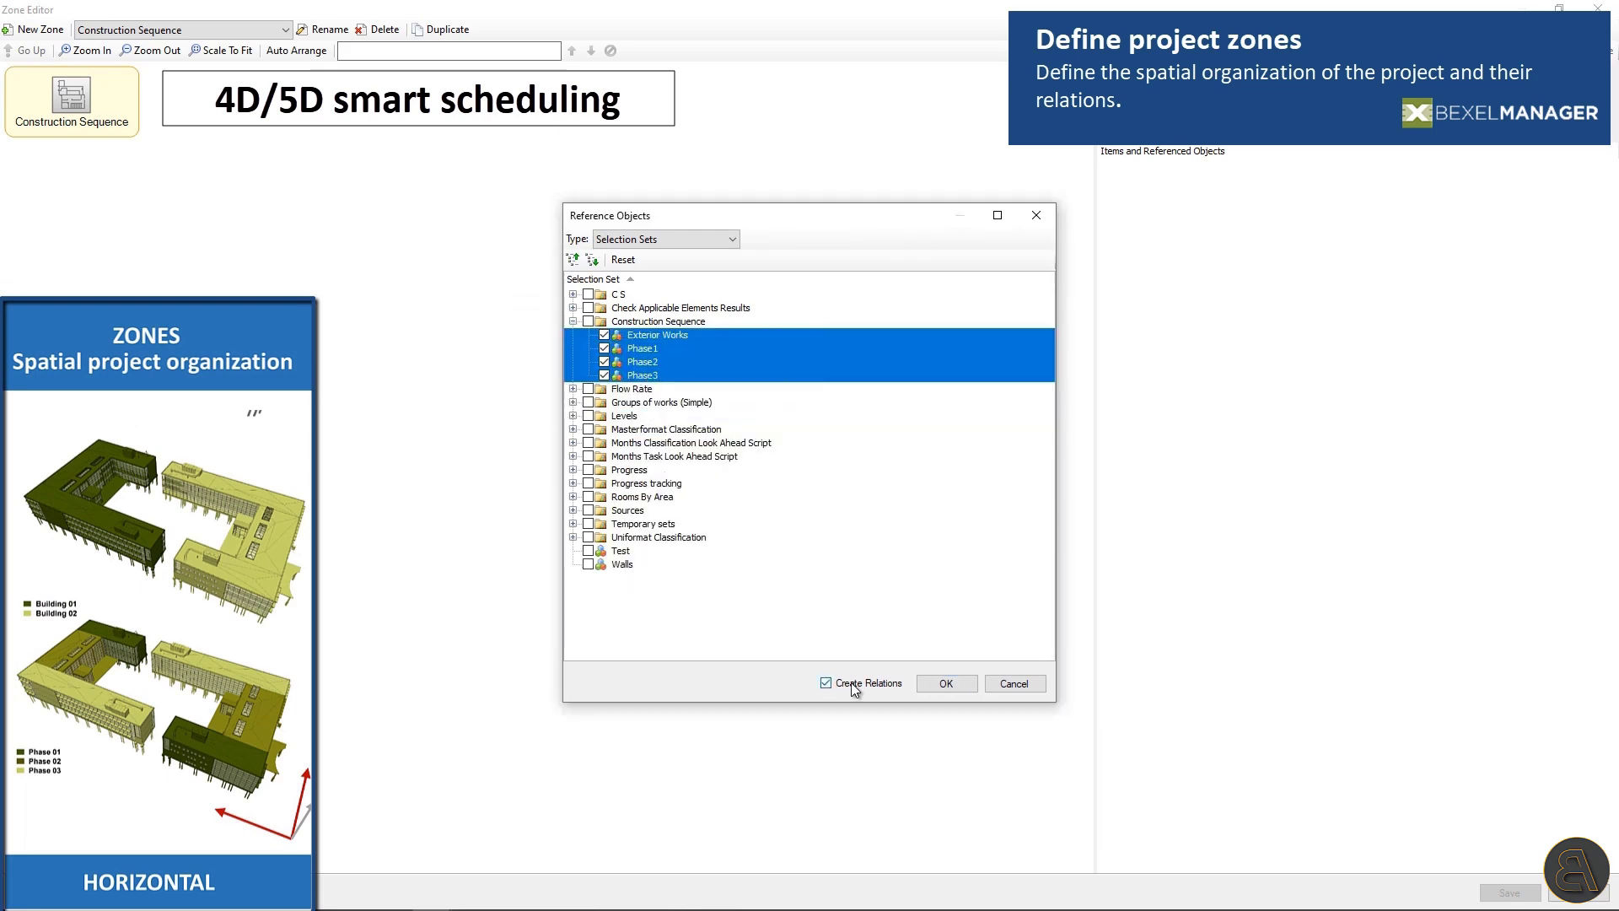
left_click(946, 683)
left_click(564, 174)
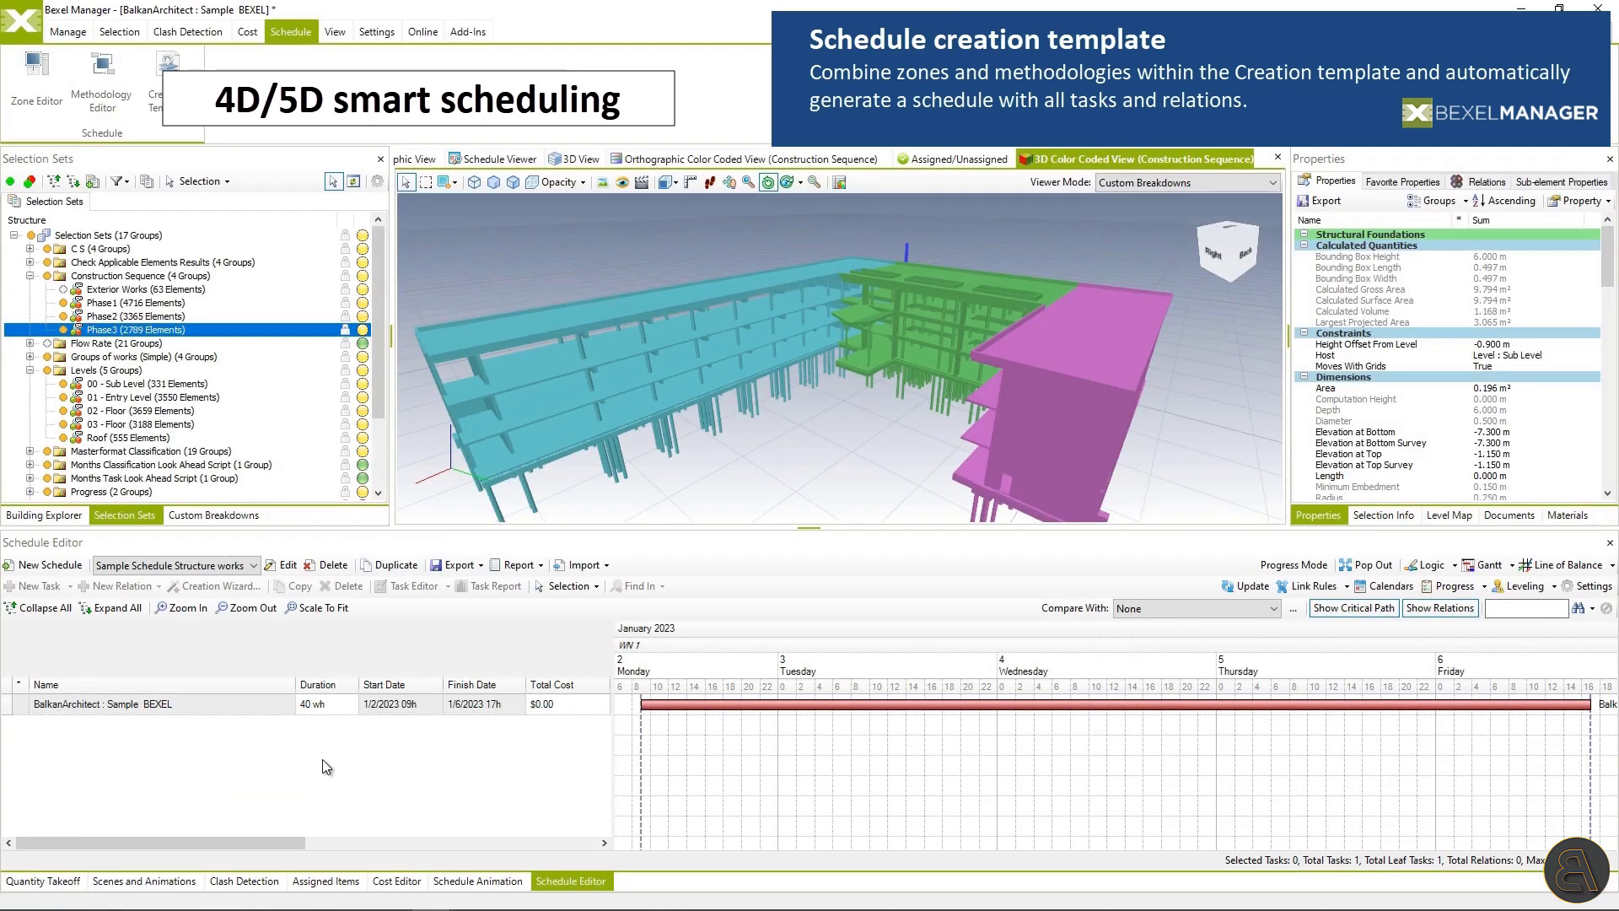
right_click(244, 705)
left_click(271, 734)
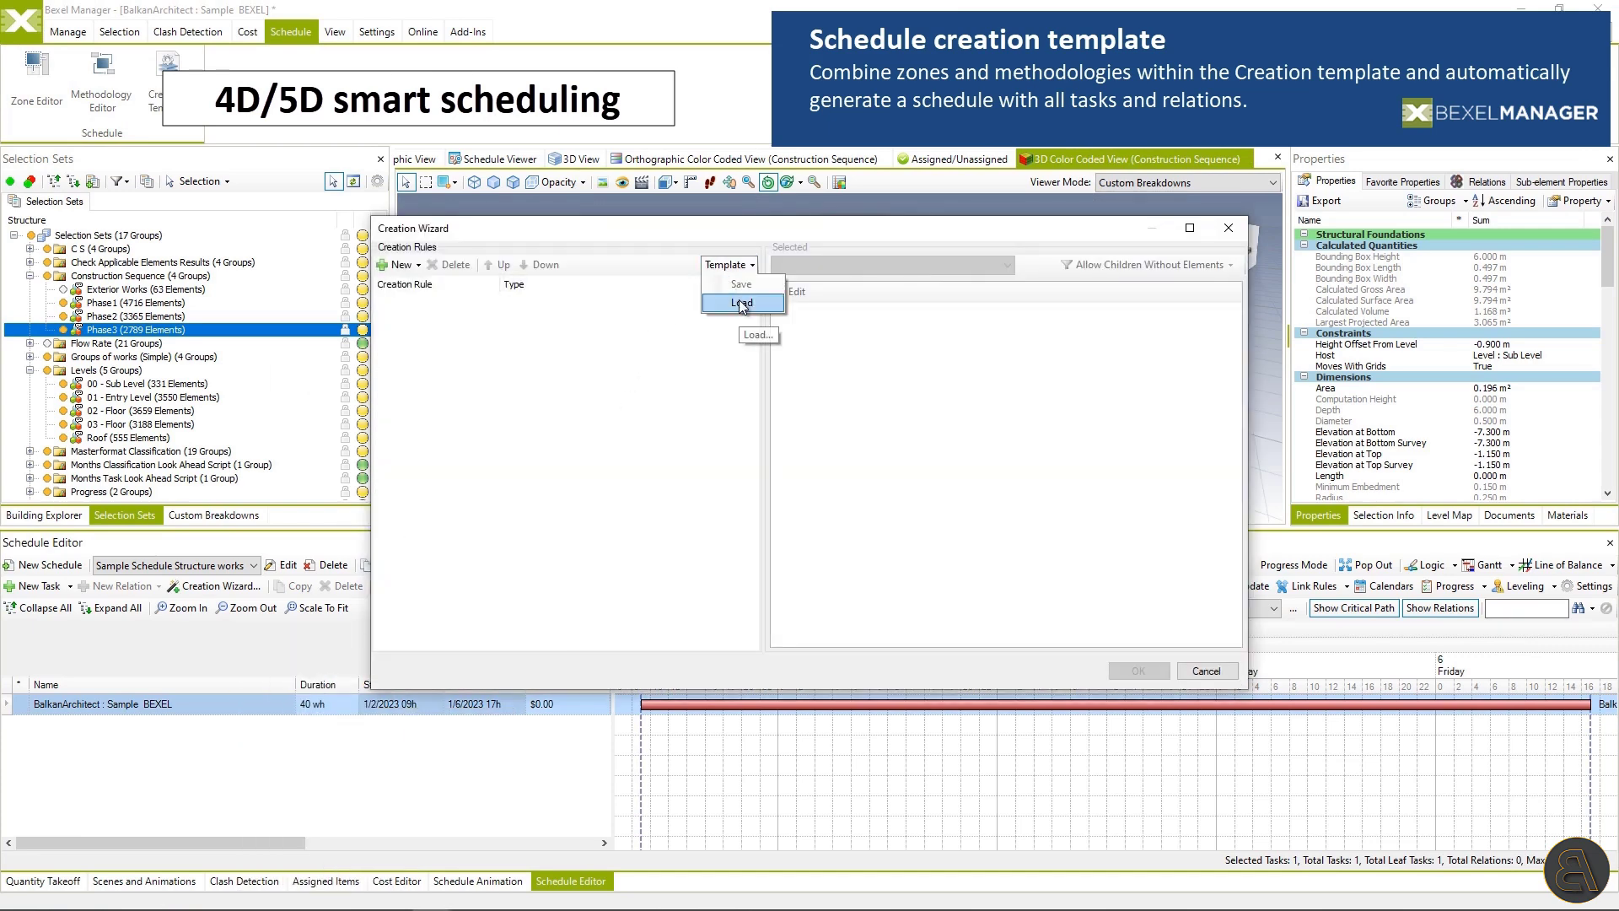
Load the QTO Based Template, review its Sample Structure, Levels and Construction Sequence rules, generate and fit the schedule.
left_click(740, 302)
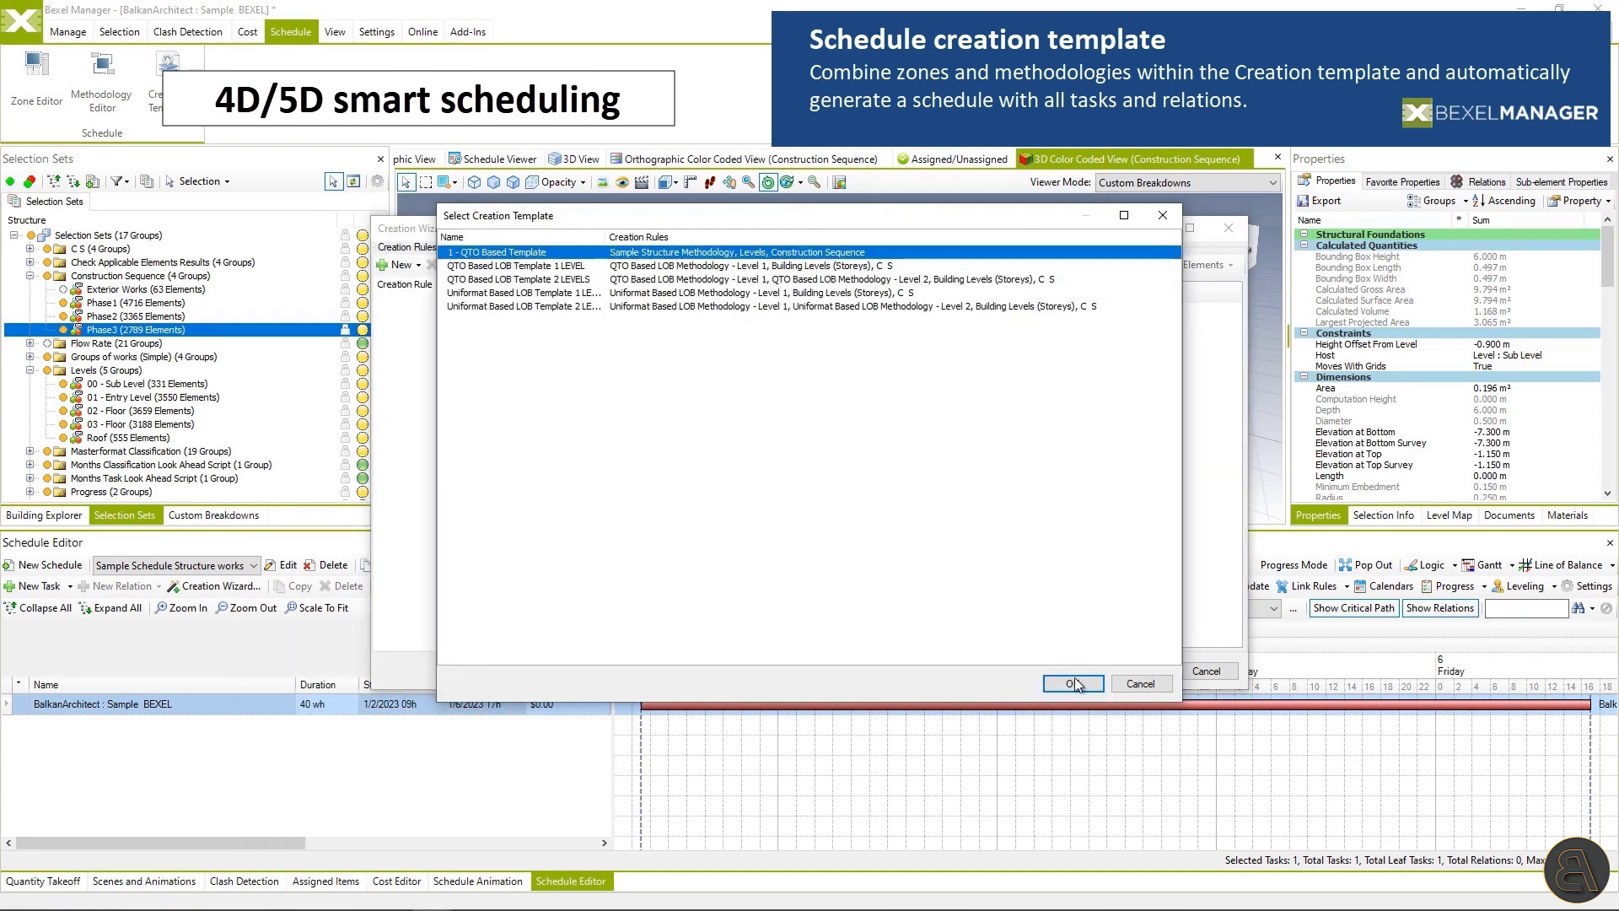
left_click(1074, 683)
left_click(521, 299)
left_click(521, 312)
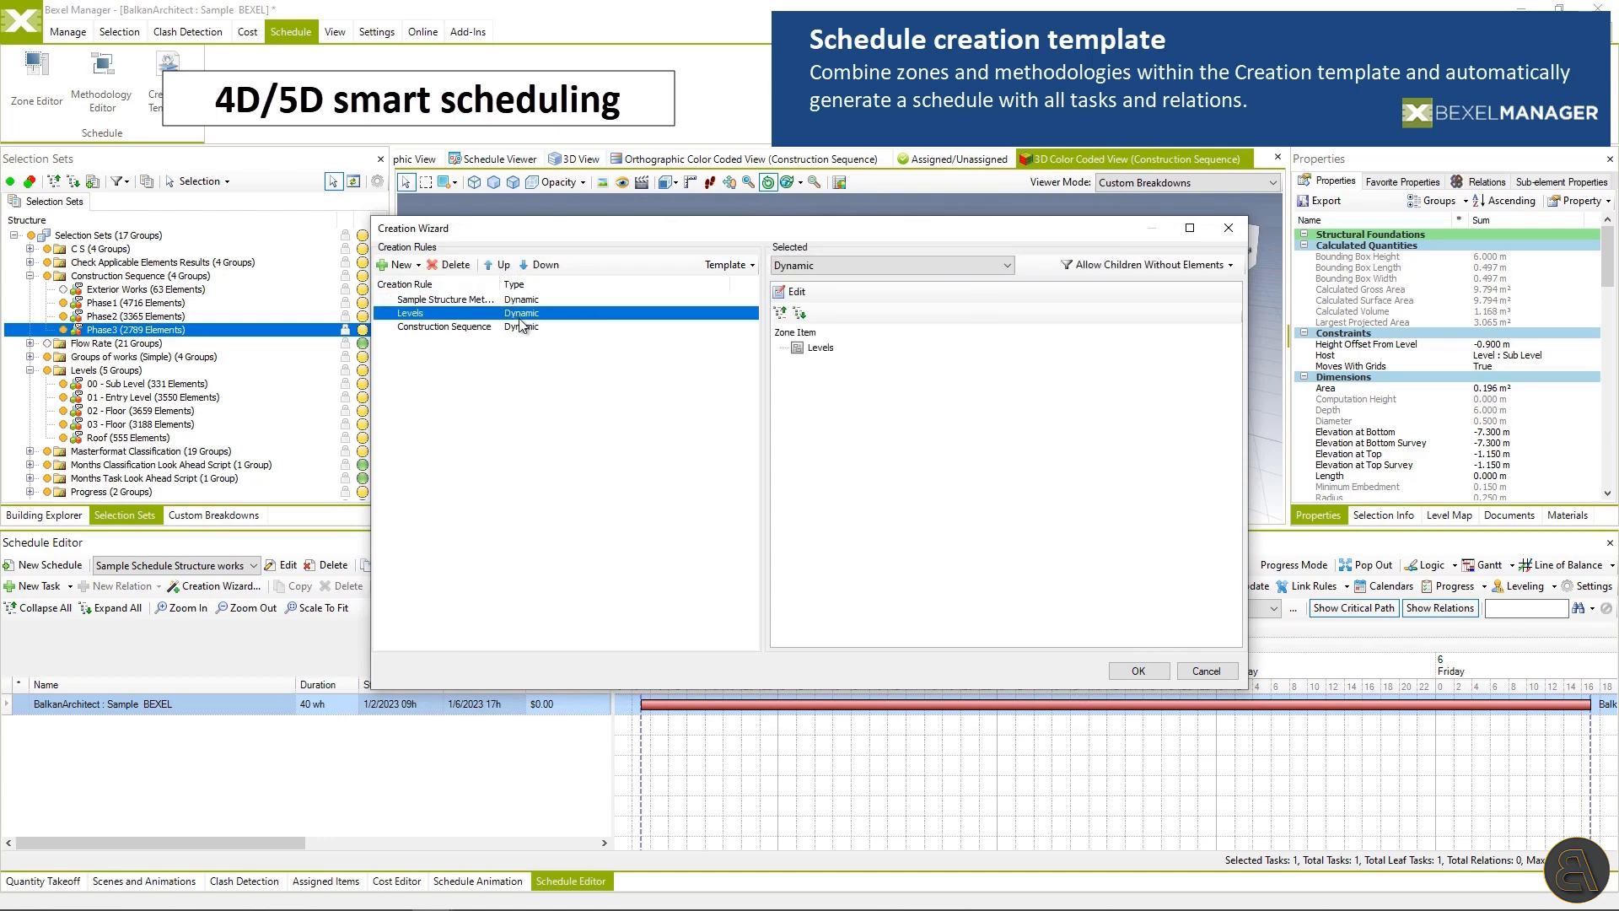
left_click(523, 326)
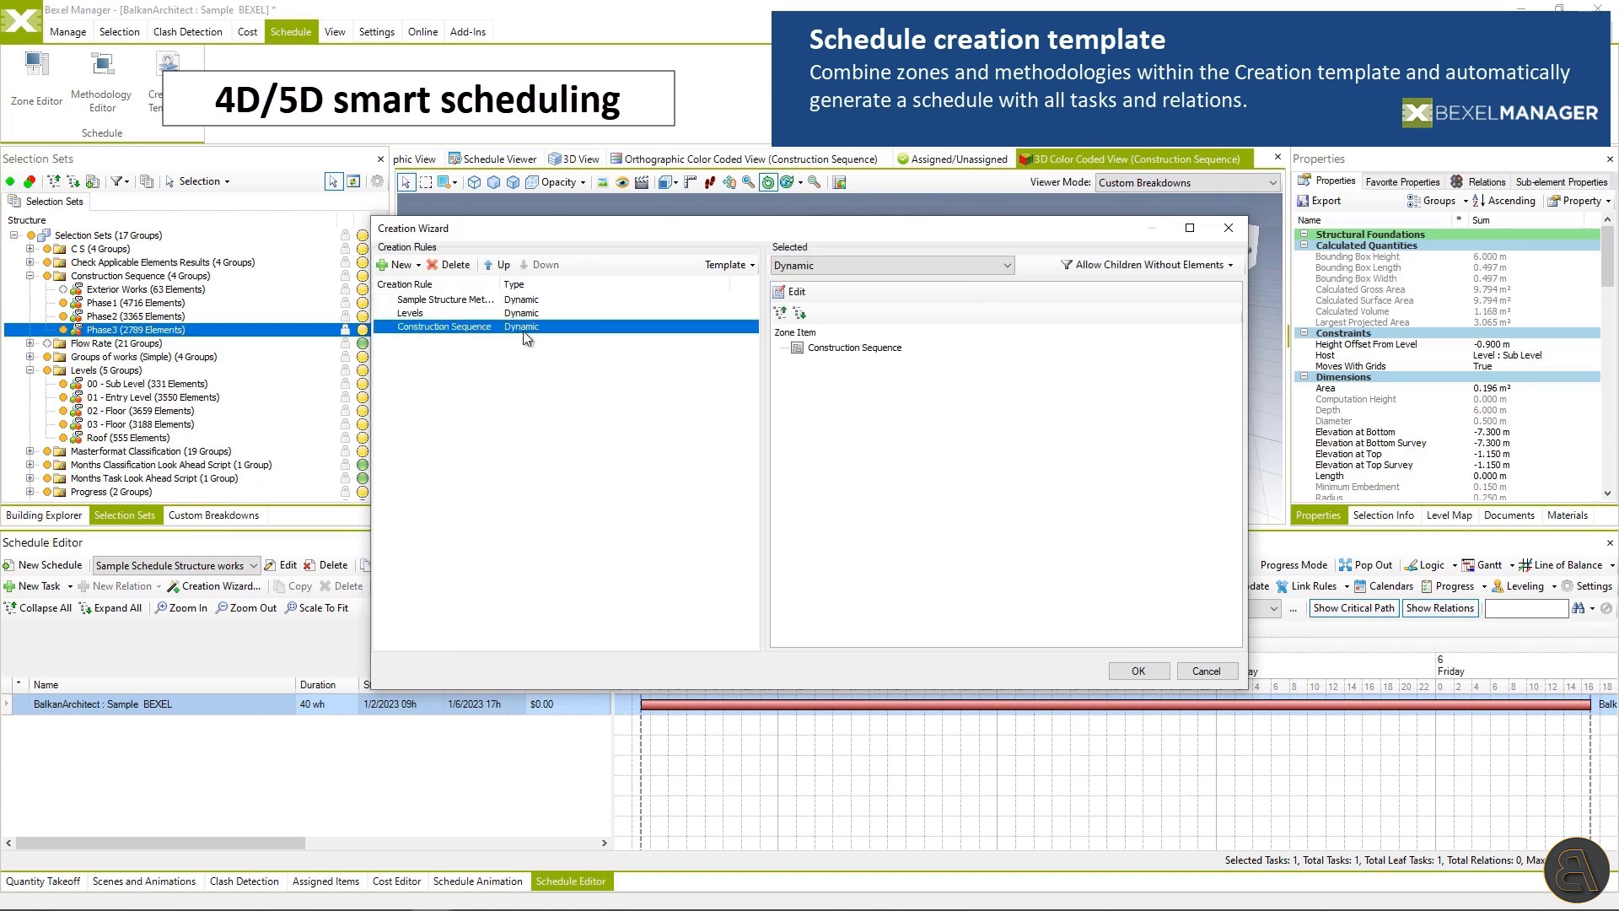
left_click(1138, 671)
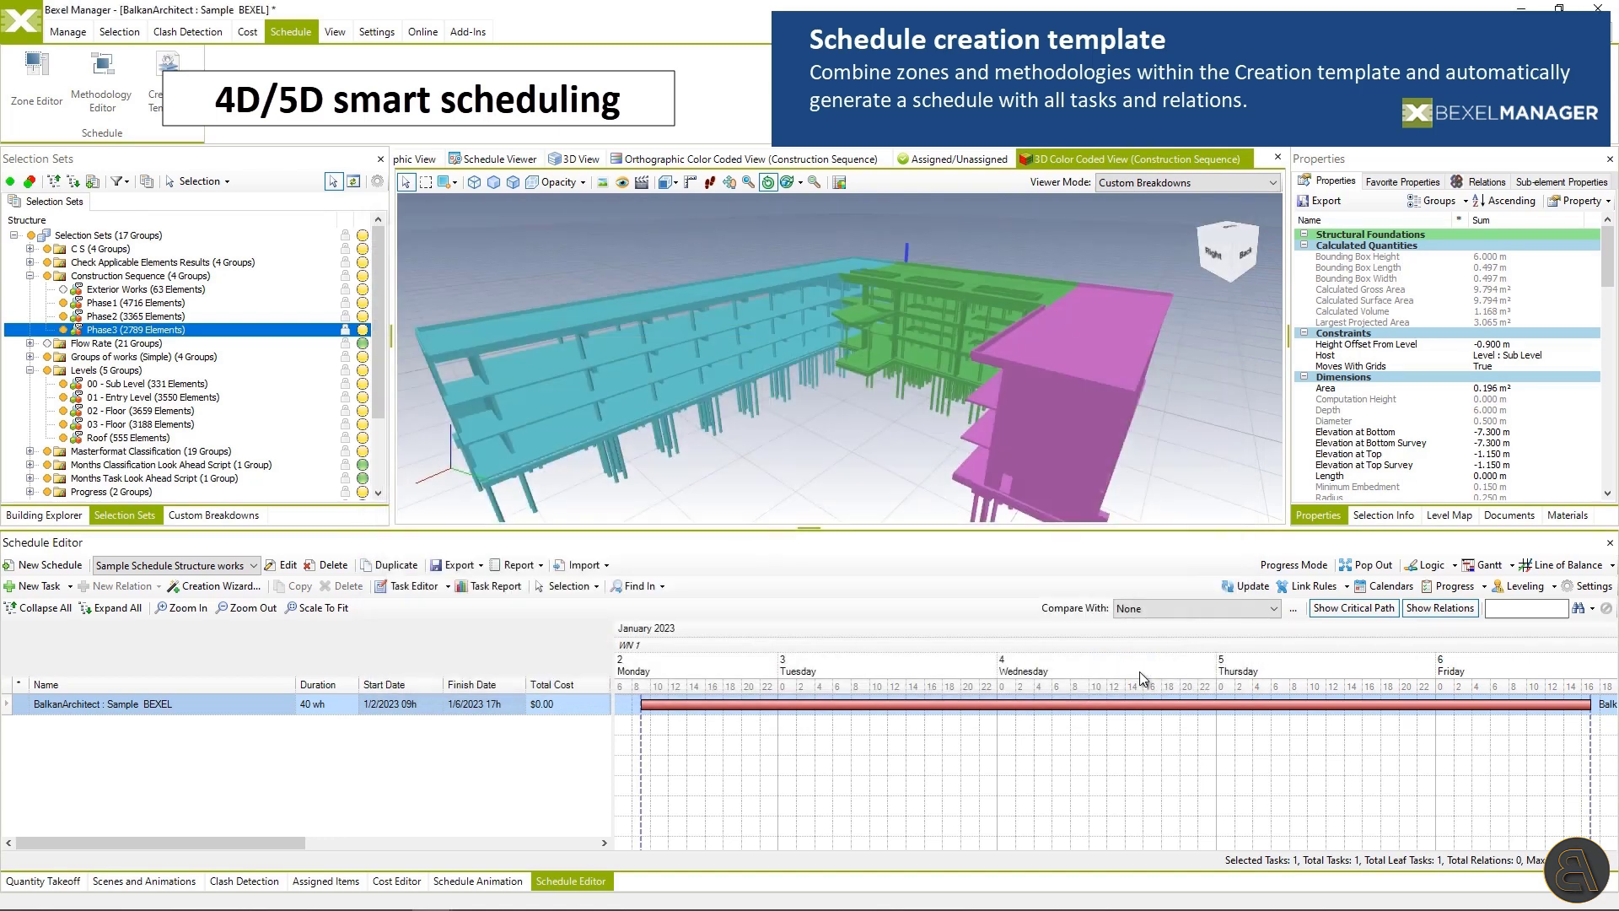
left_click(315, 607)
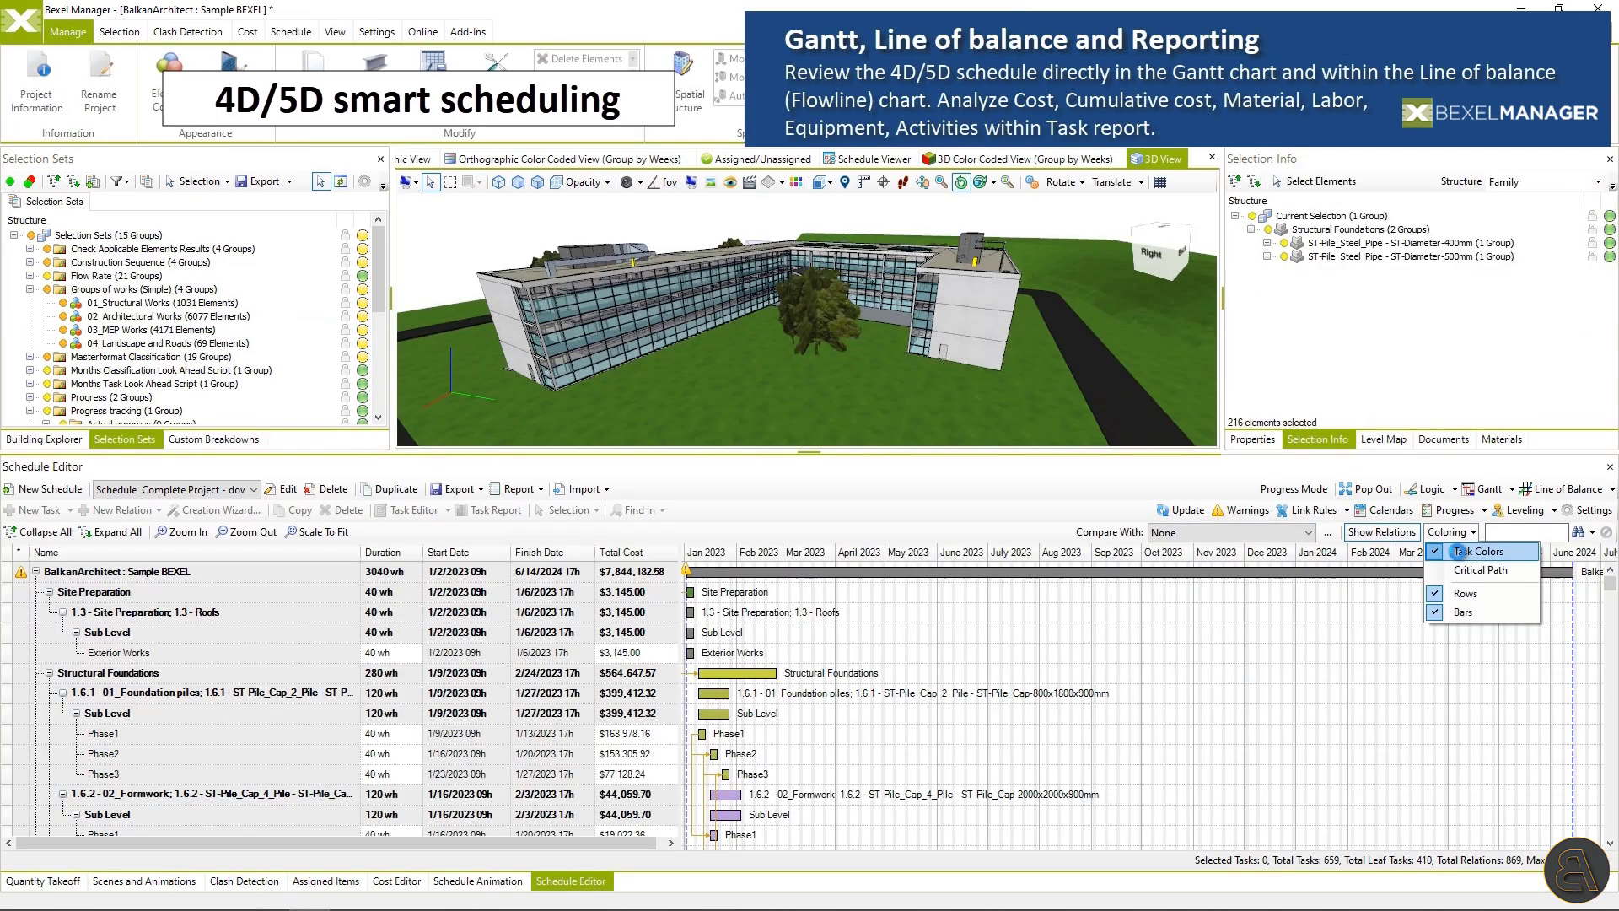
Colour the schedule rows by task colour and view the project's cumulative cost chart.
left_click(1458, 551)
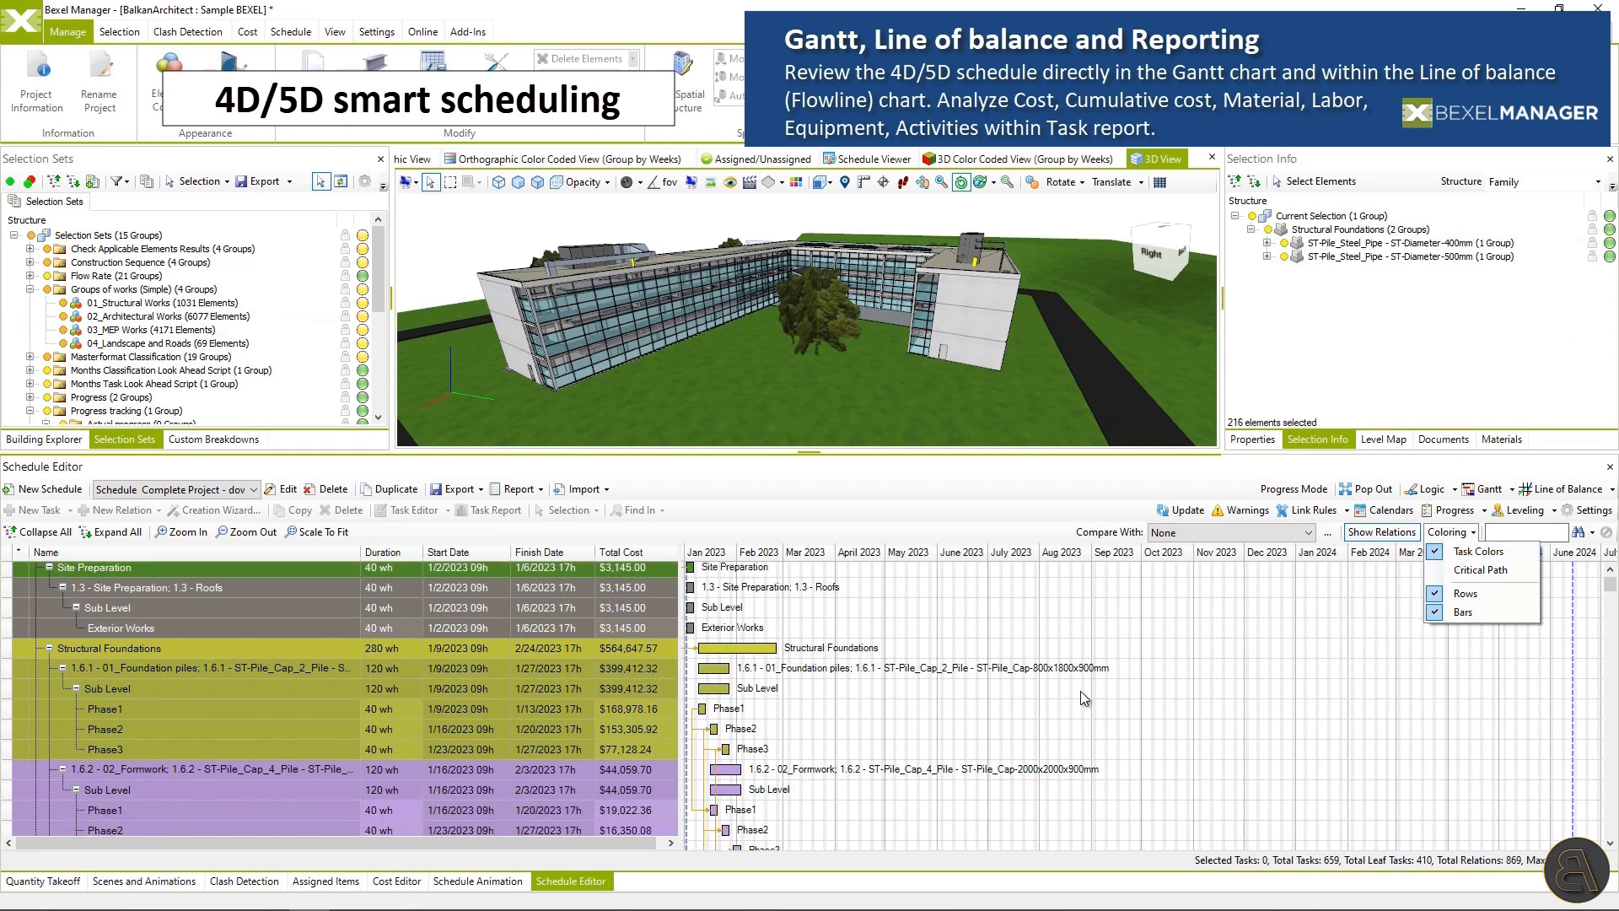
scroll(1080, 690, "down", 1)
scroll(963, 690, "down", 5)
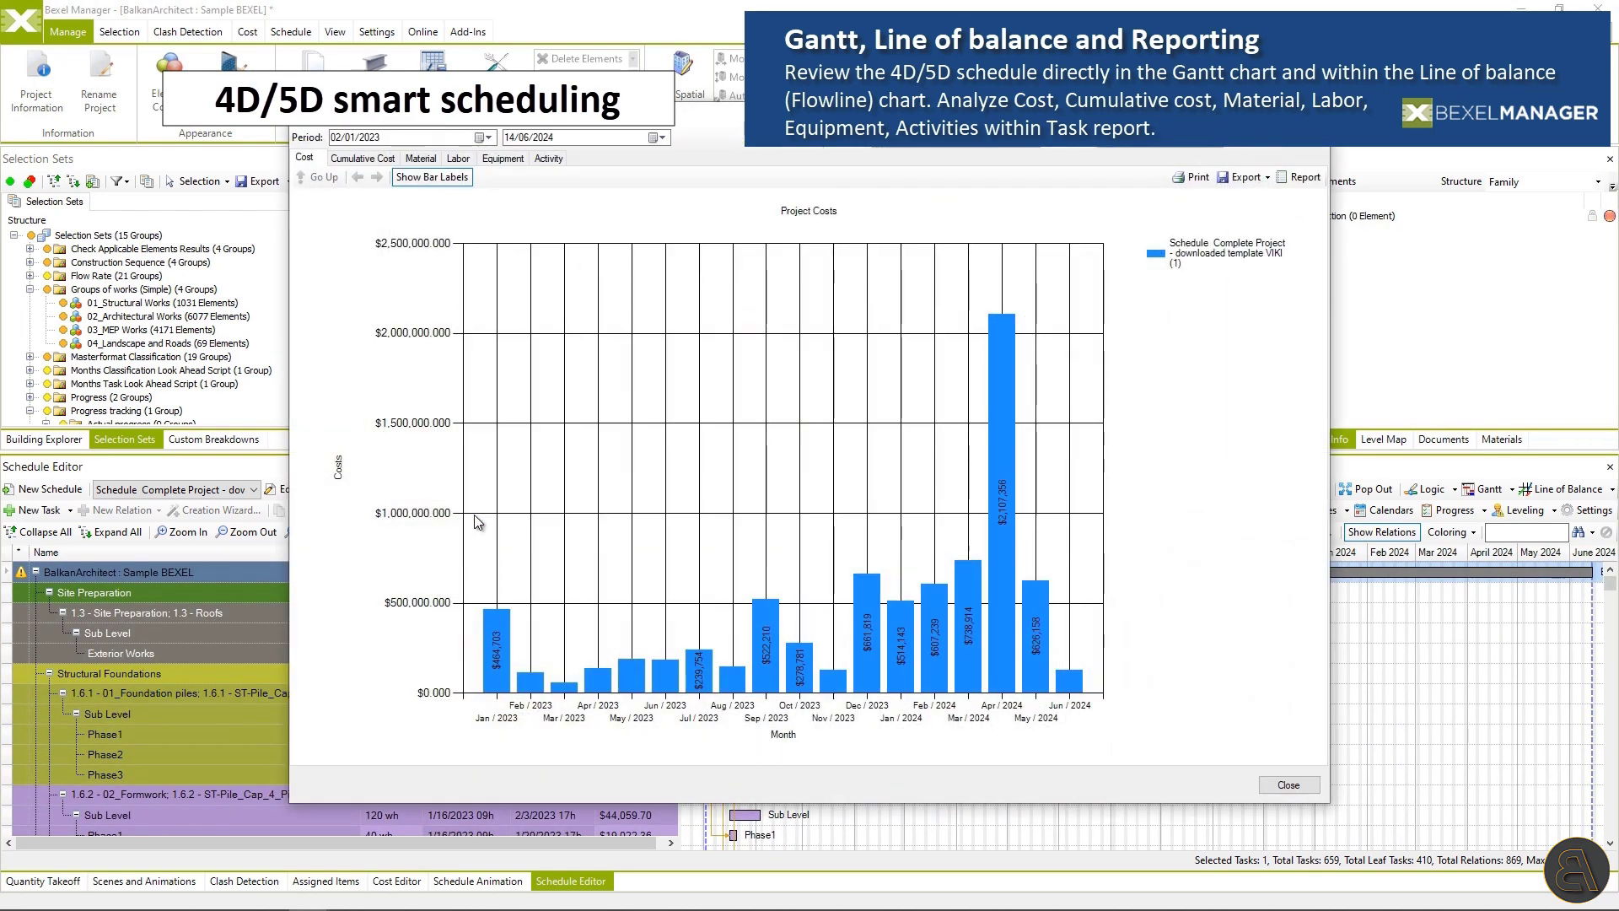
left_click(362, 158)
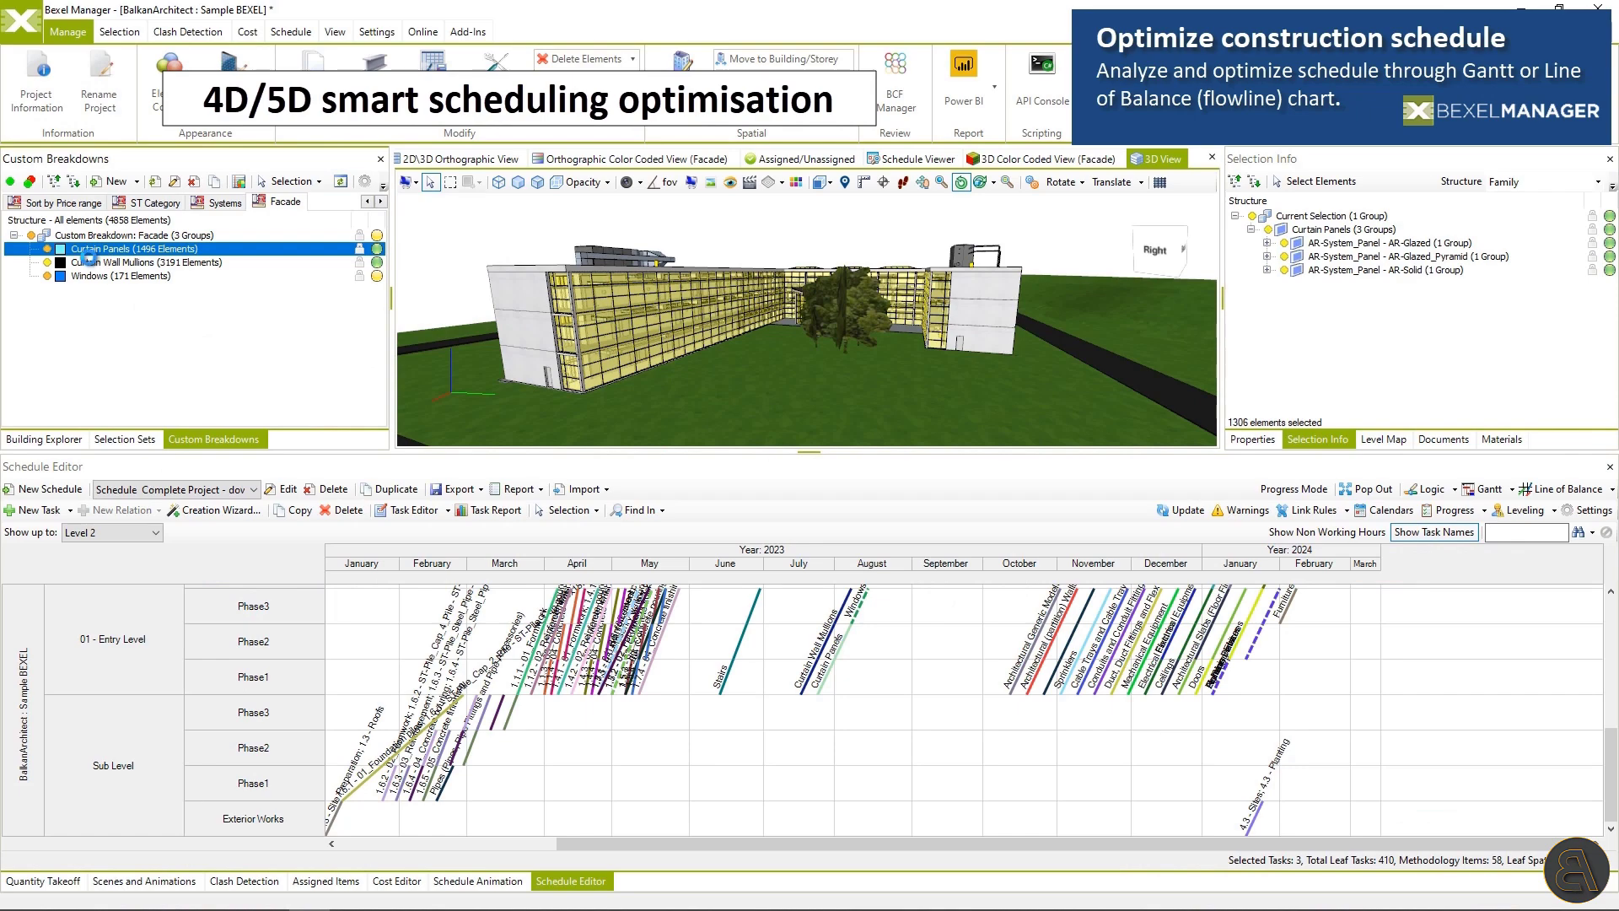
Select the three facade groups' tasks and give them 9 working days with an As Soon As Possible constraint.
left_click(121, 275, "shift")
right_click(592, 707)
mouse_move(640, 756)
left_click(828, 842)
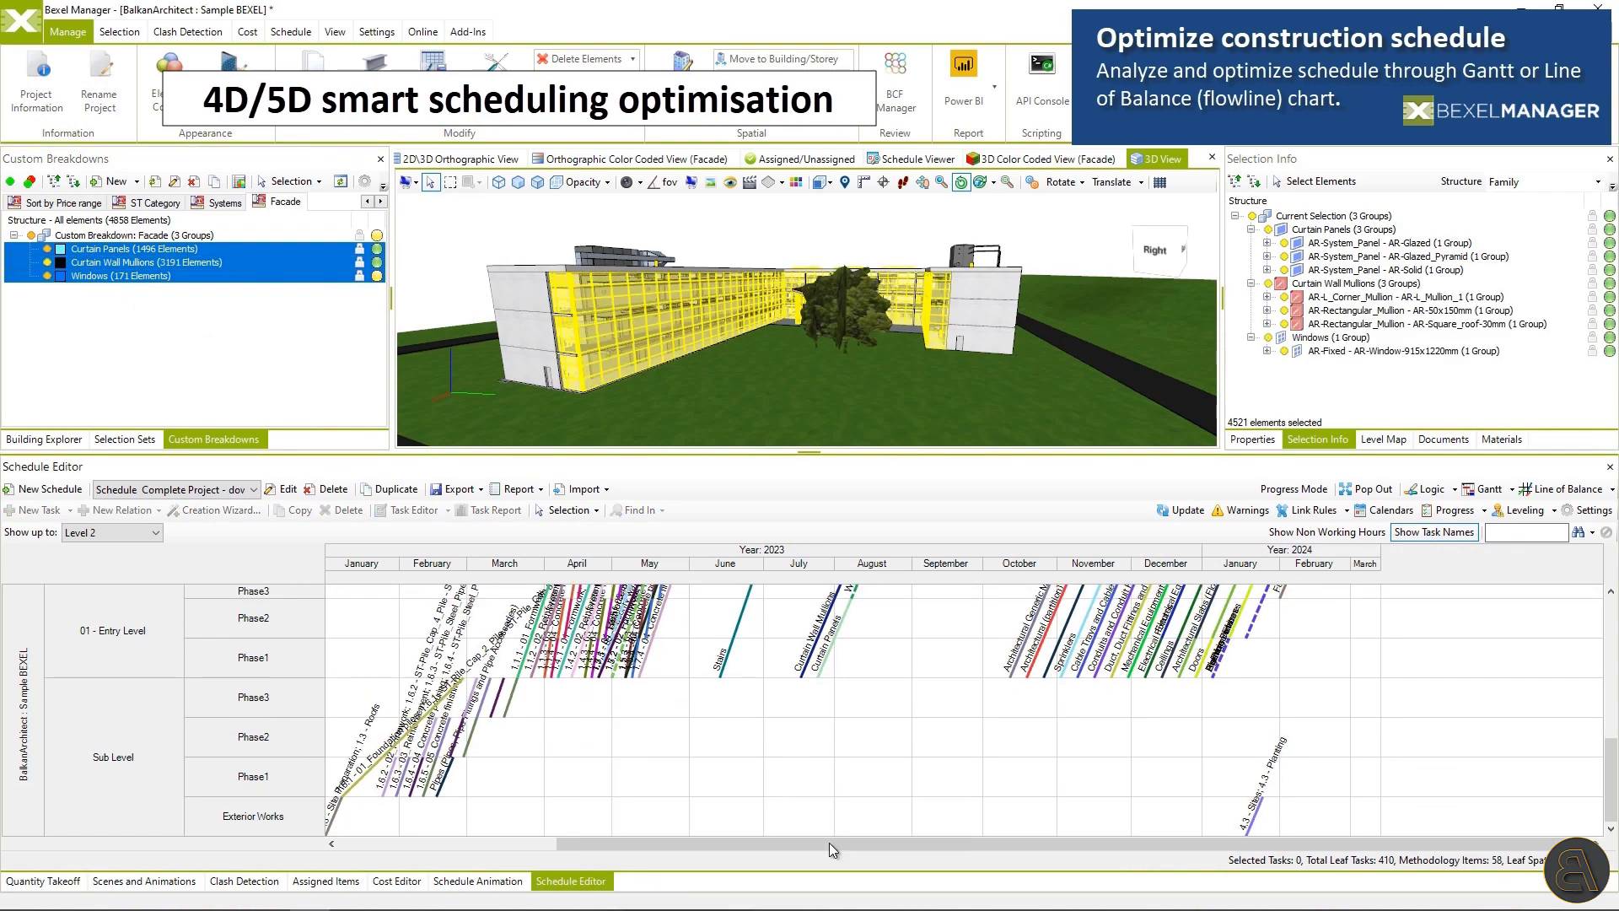
scroll(835, 769, "up", 3, "ctrl")
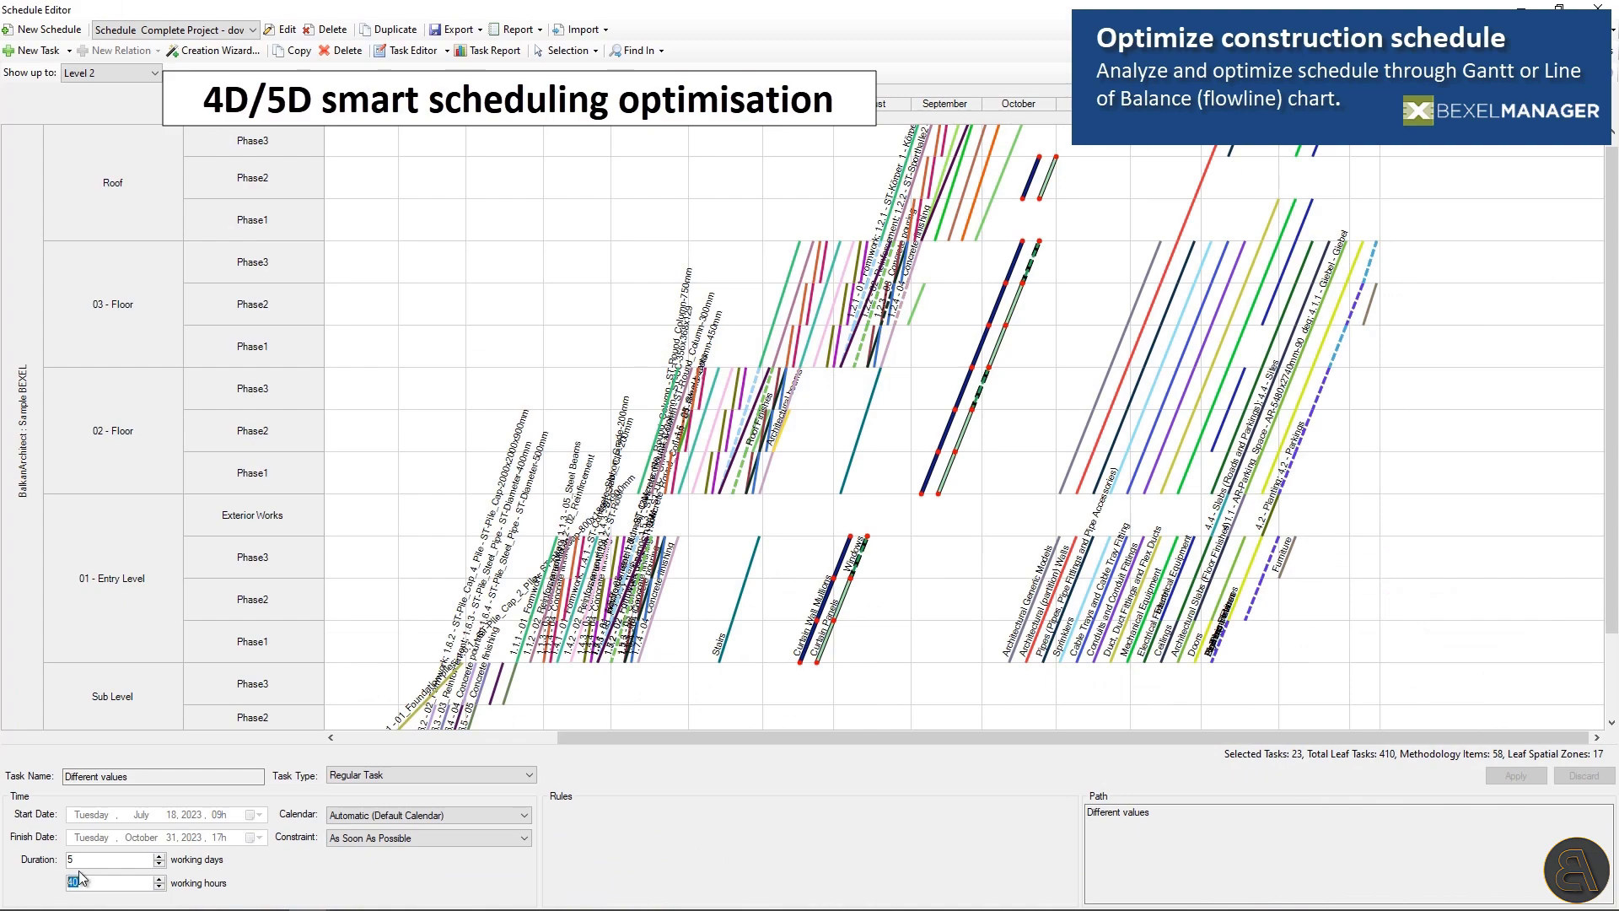
left_click(337, 839)
left_click(397, 753)
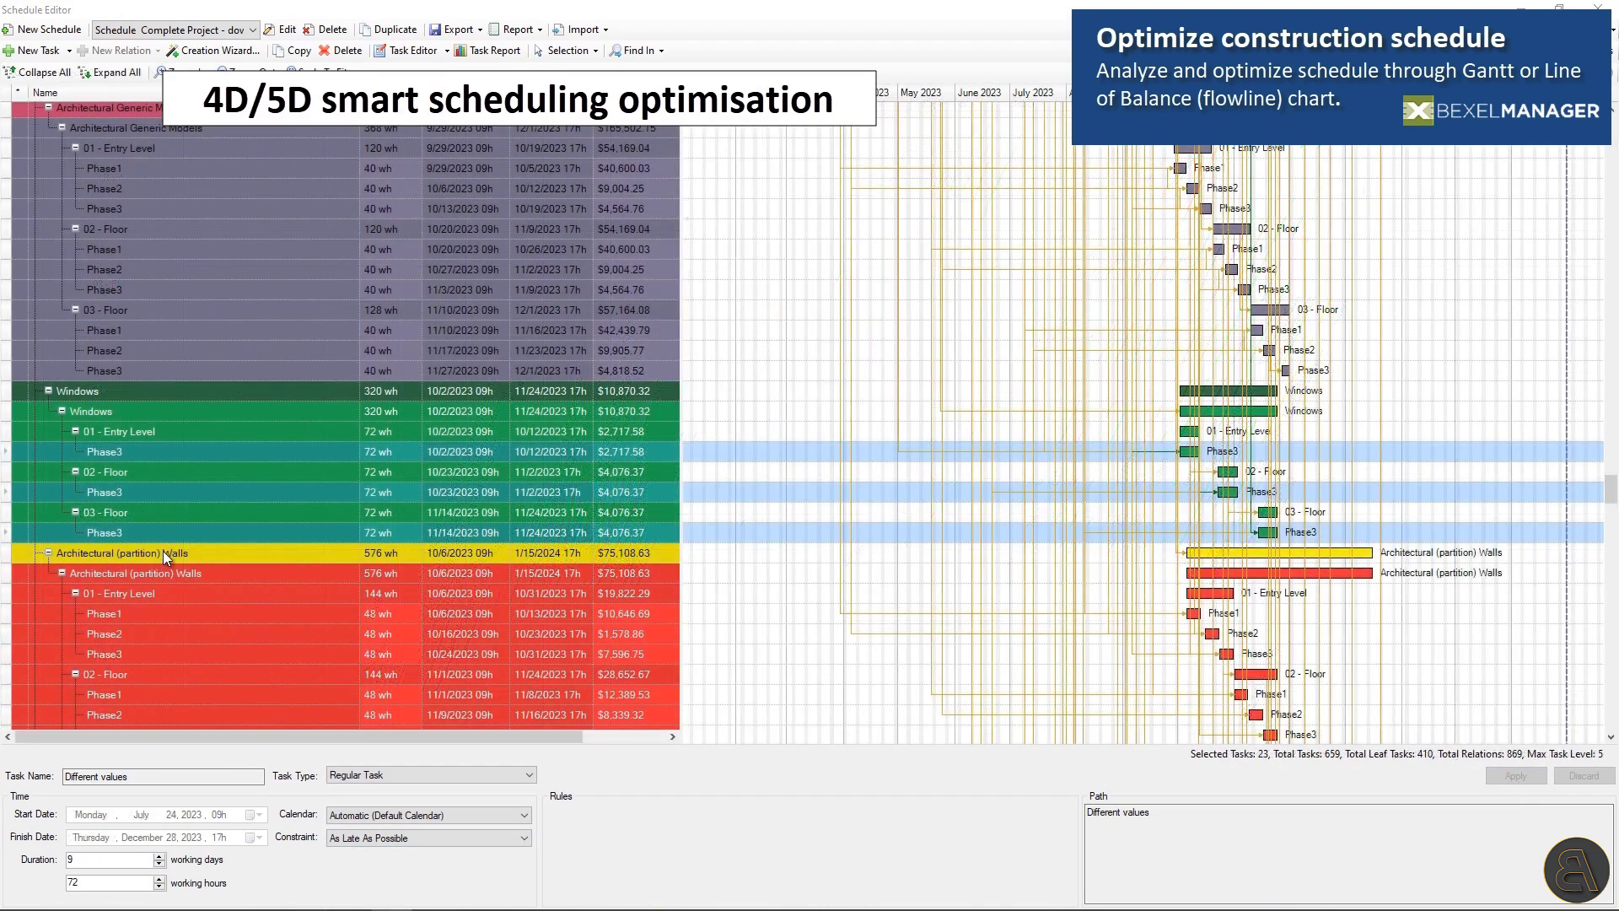
Select all partition-wall phase tasks and review them and the critical tasks in the Gantt view.
left_click(164, 553)
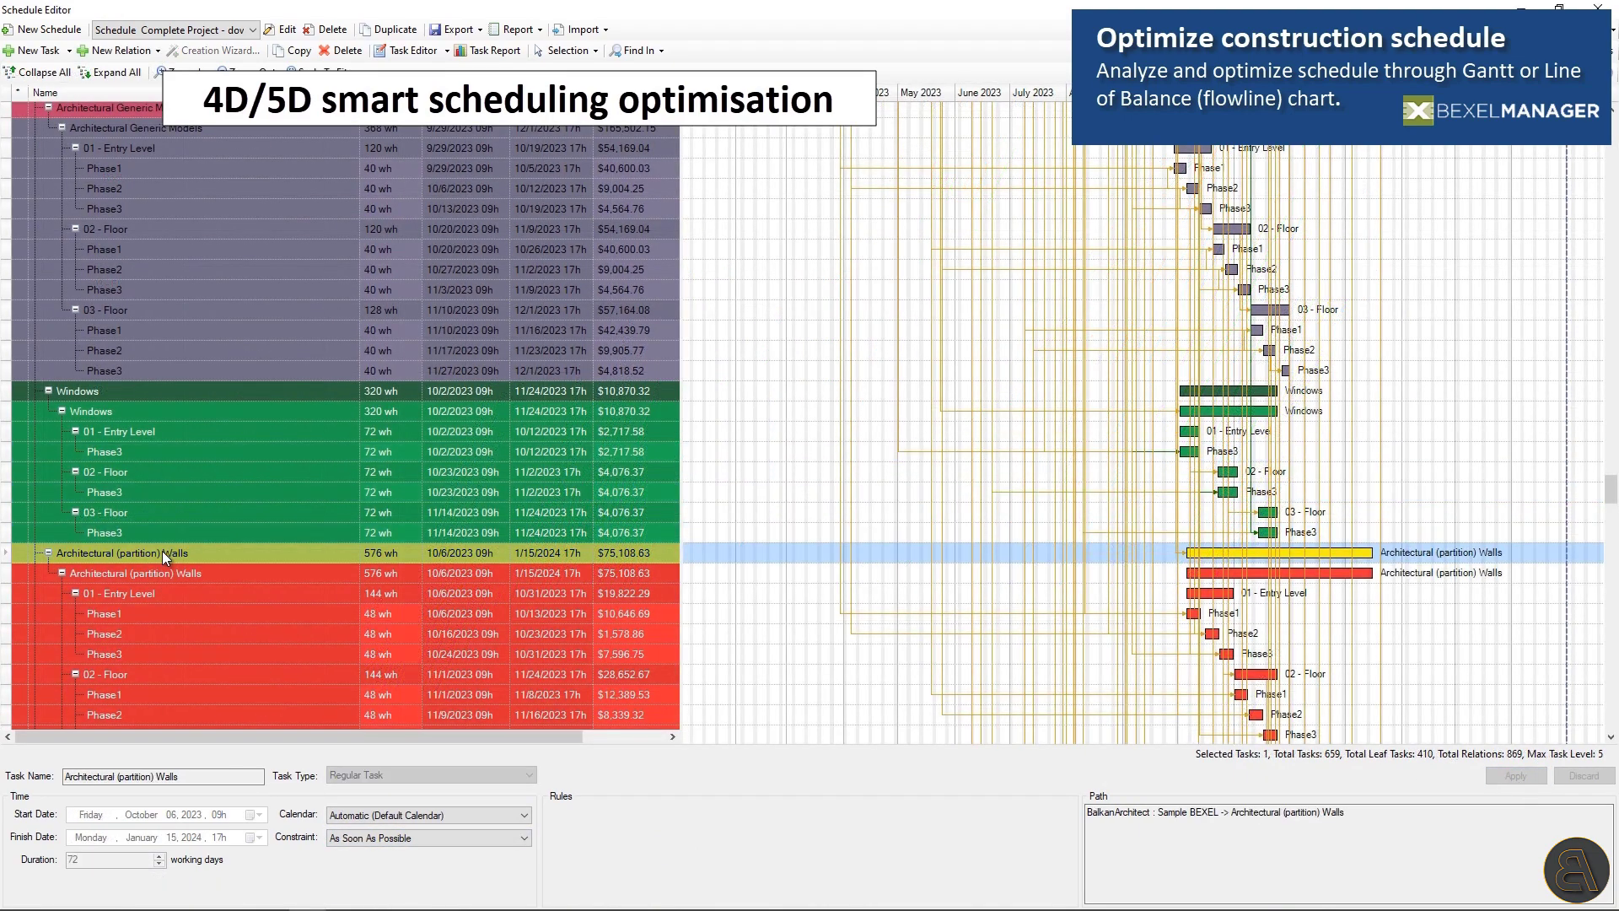
right_click(163, 552)
mouse_move(212, 687)
left_click(408, 705)
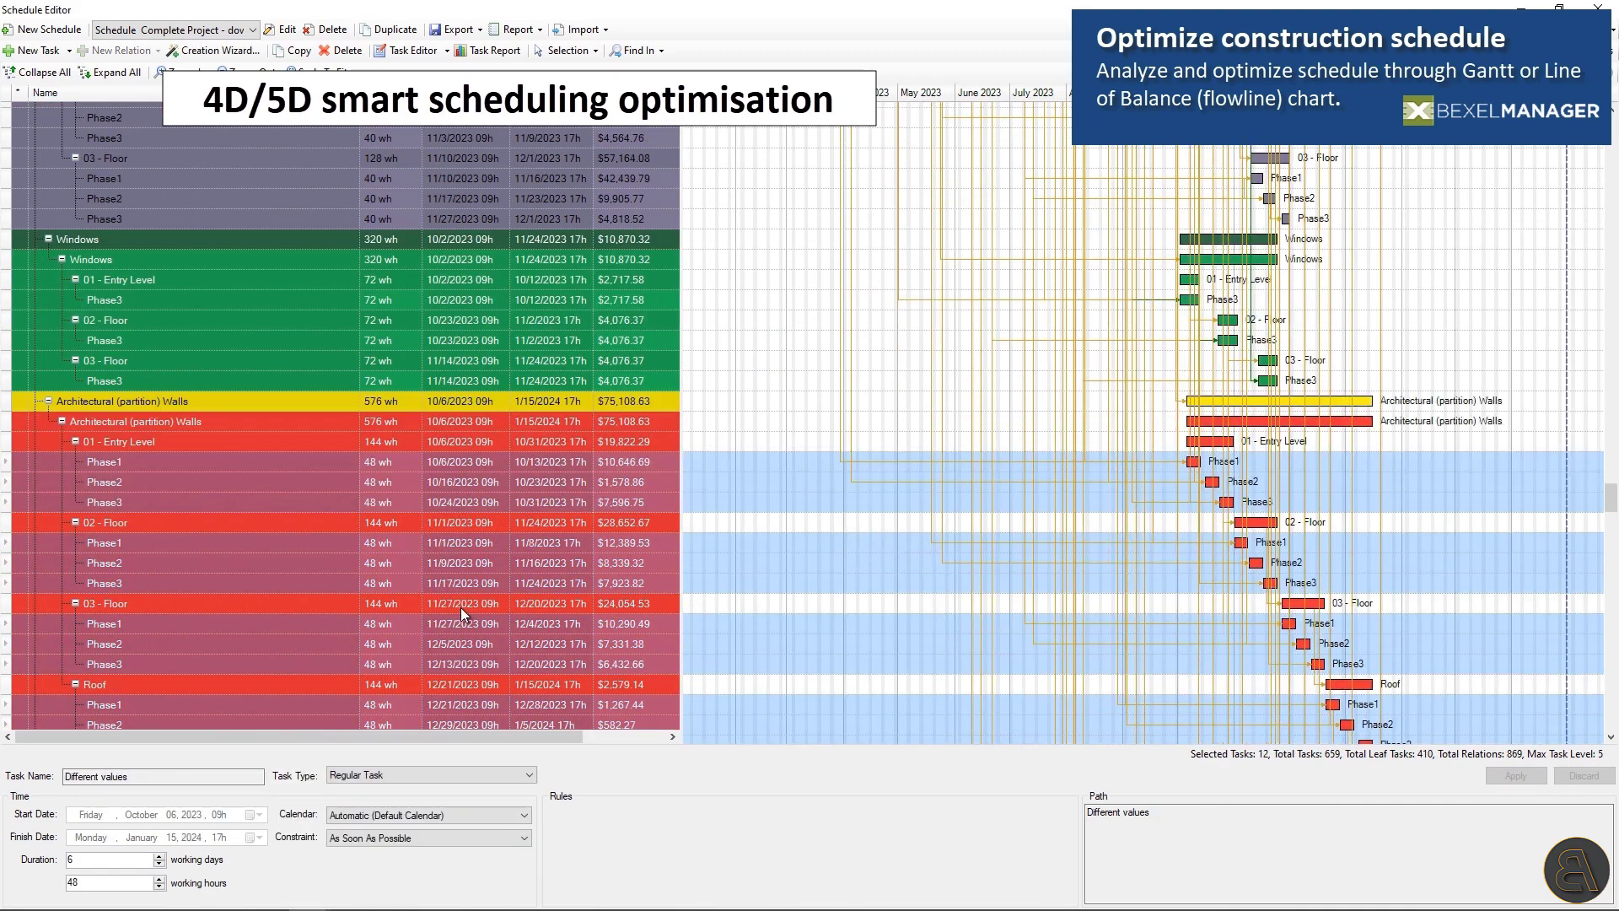
scroll(588, 210, "up", 1)
left_click(681, 149)
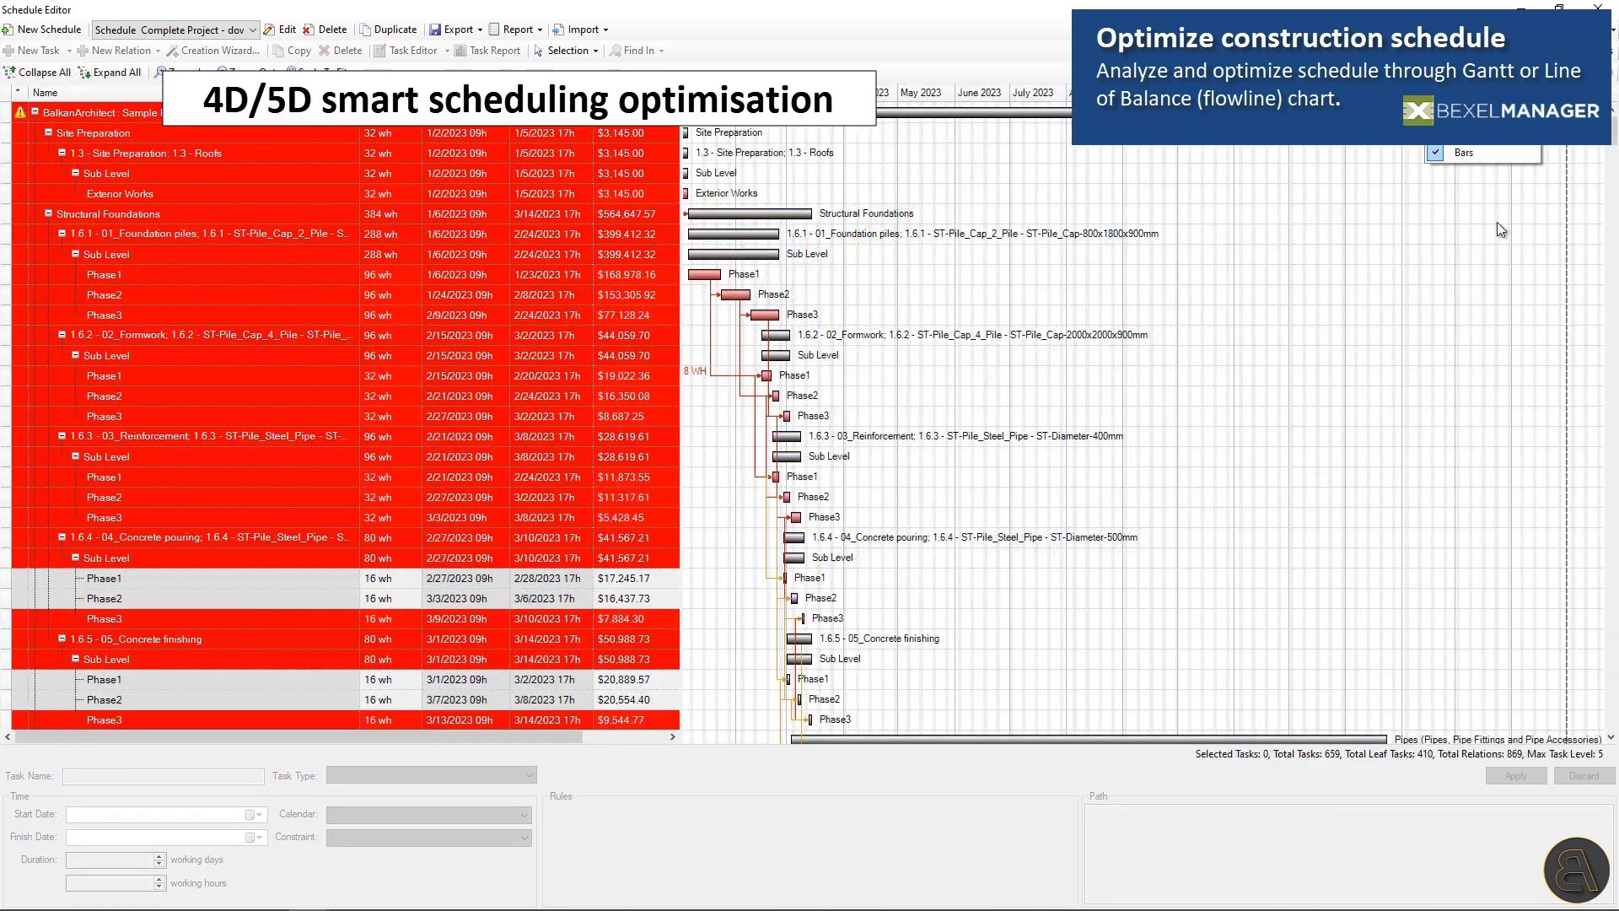
scroll(1495, 277, "down", 10)
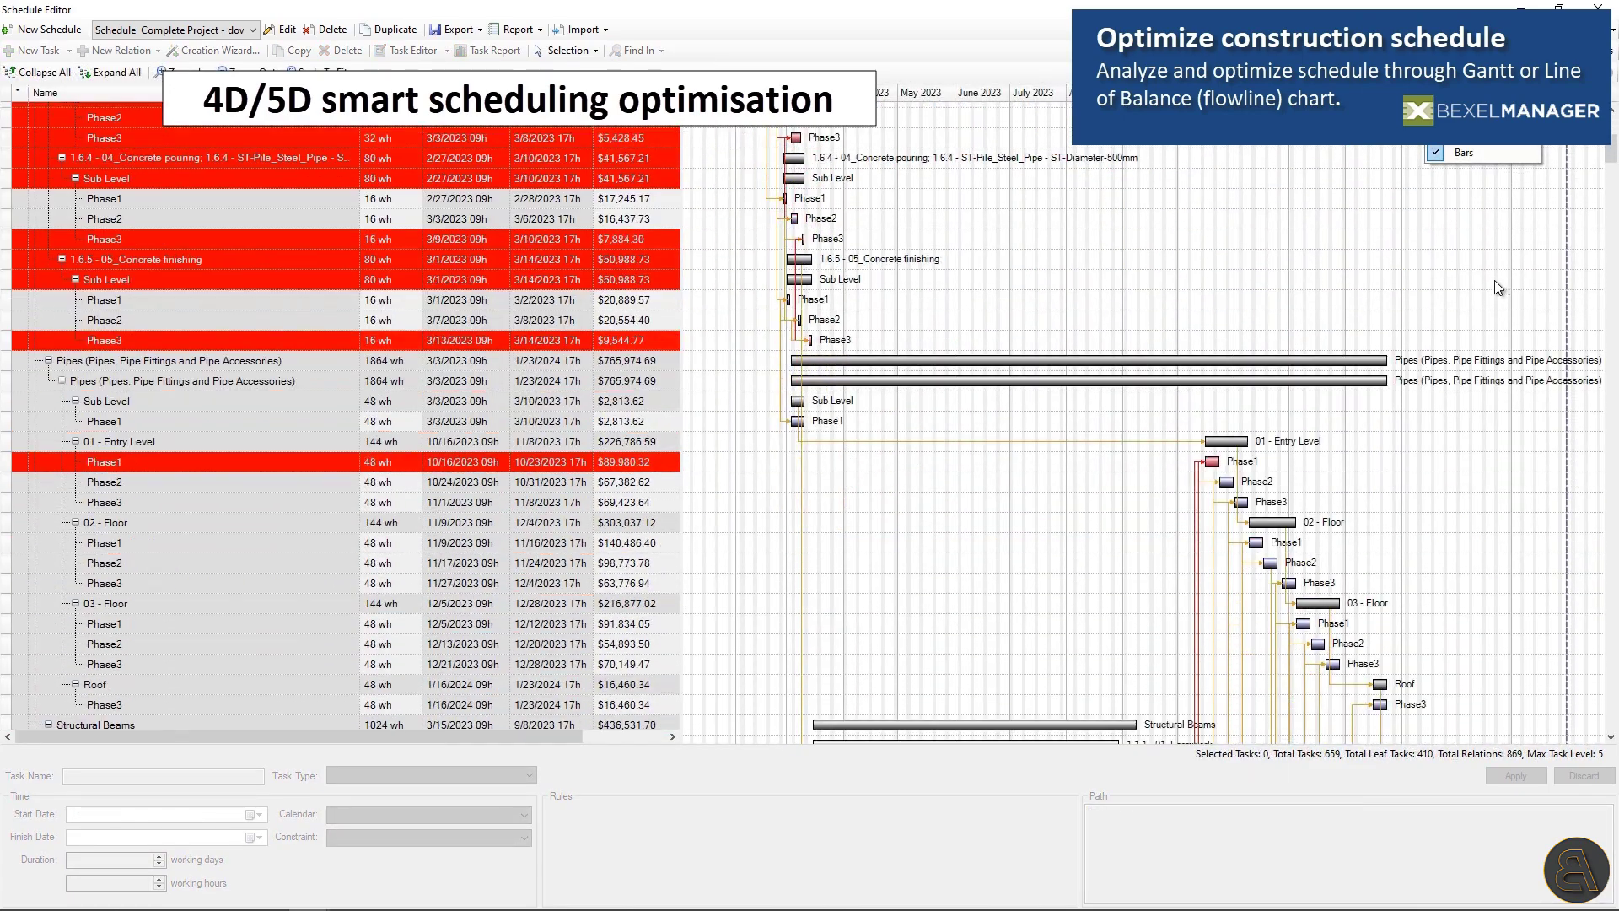
scroll(1494, 280, "down", 12)
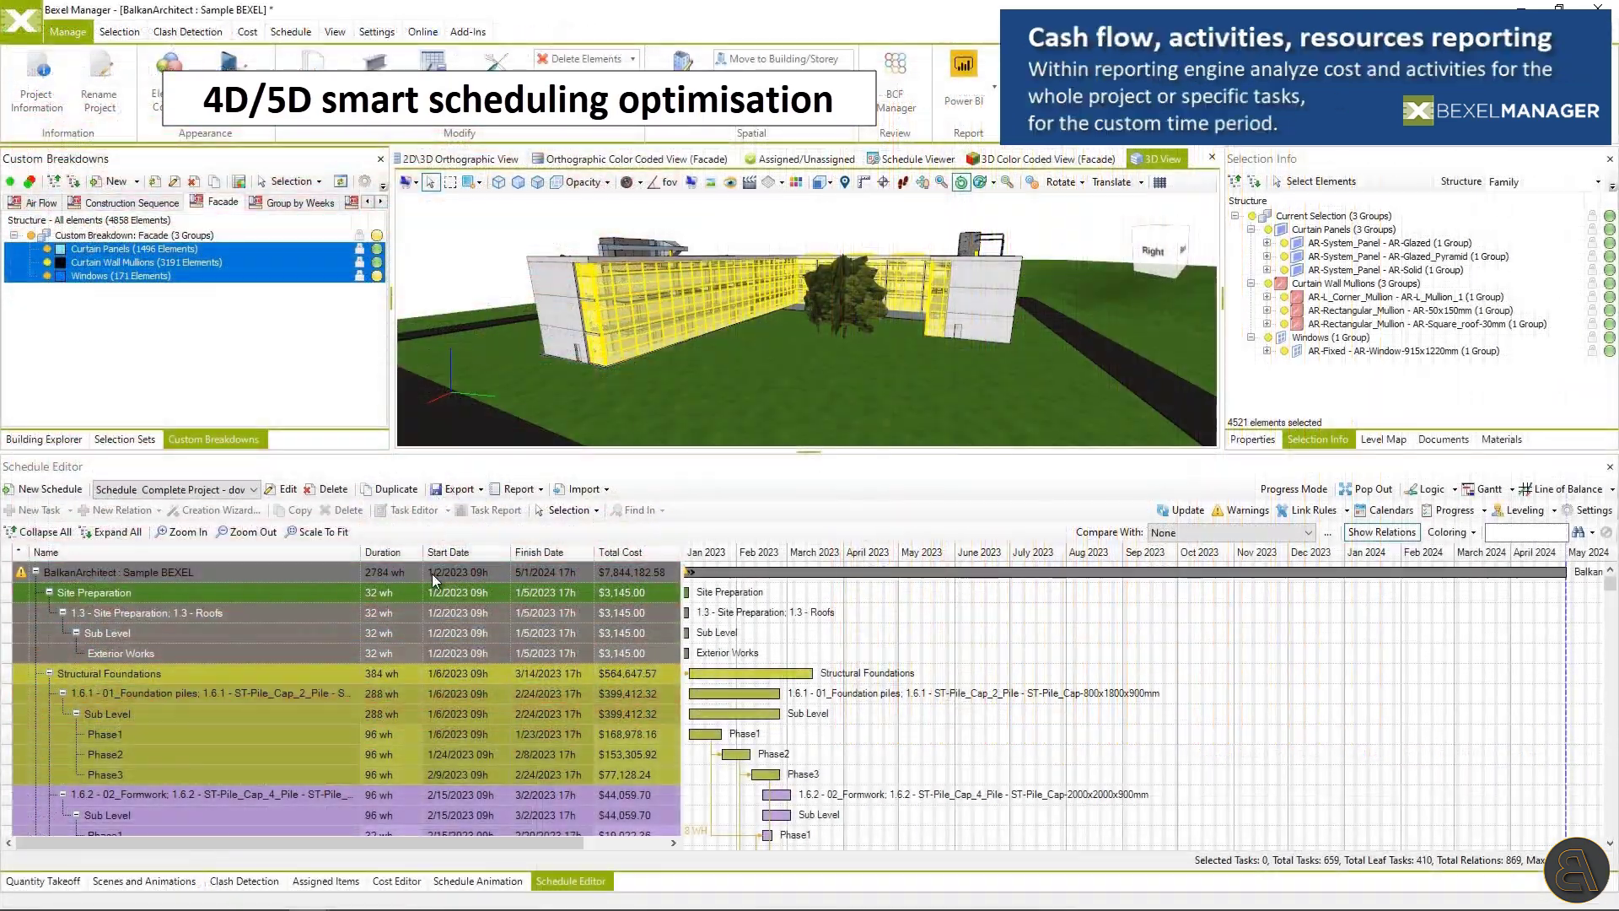
For the top-level project task, view the Task Report's Cost, Cumulative Cost and Labor charts.
left_click(103, 573)
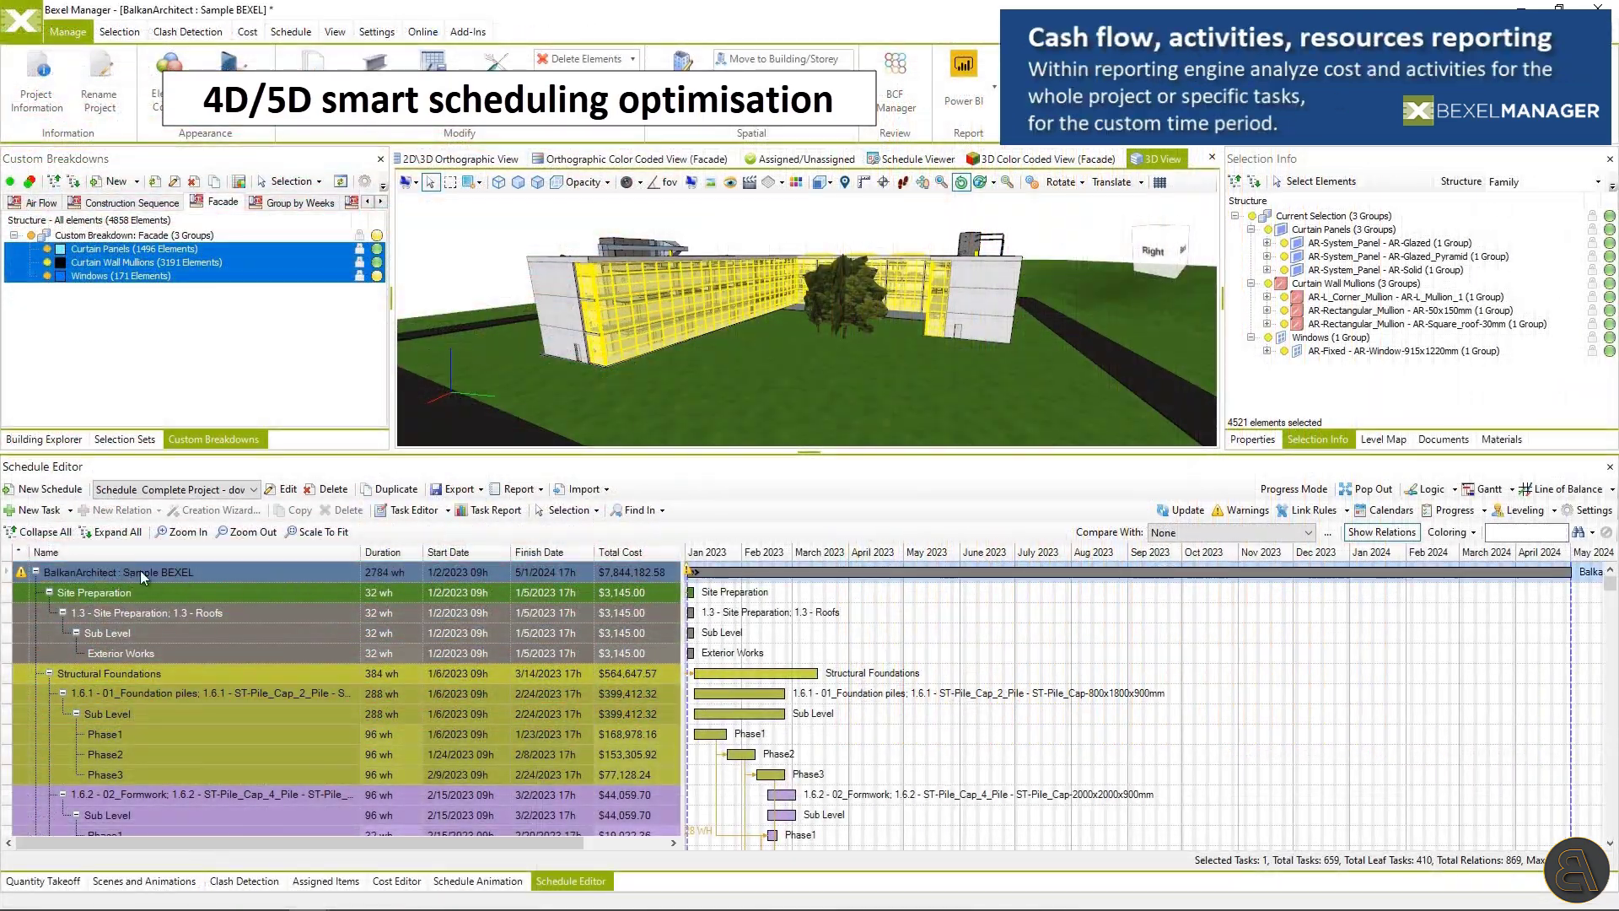
left_click(492, 511)
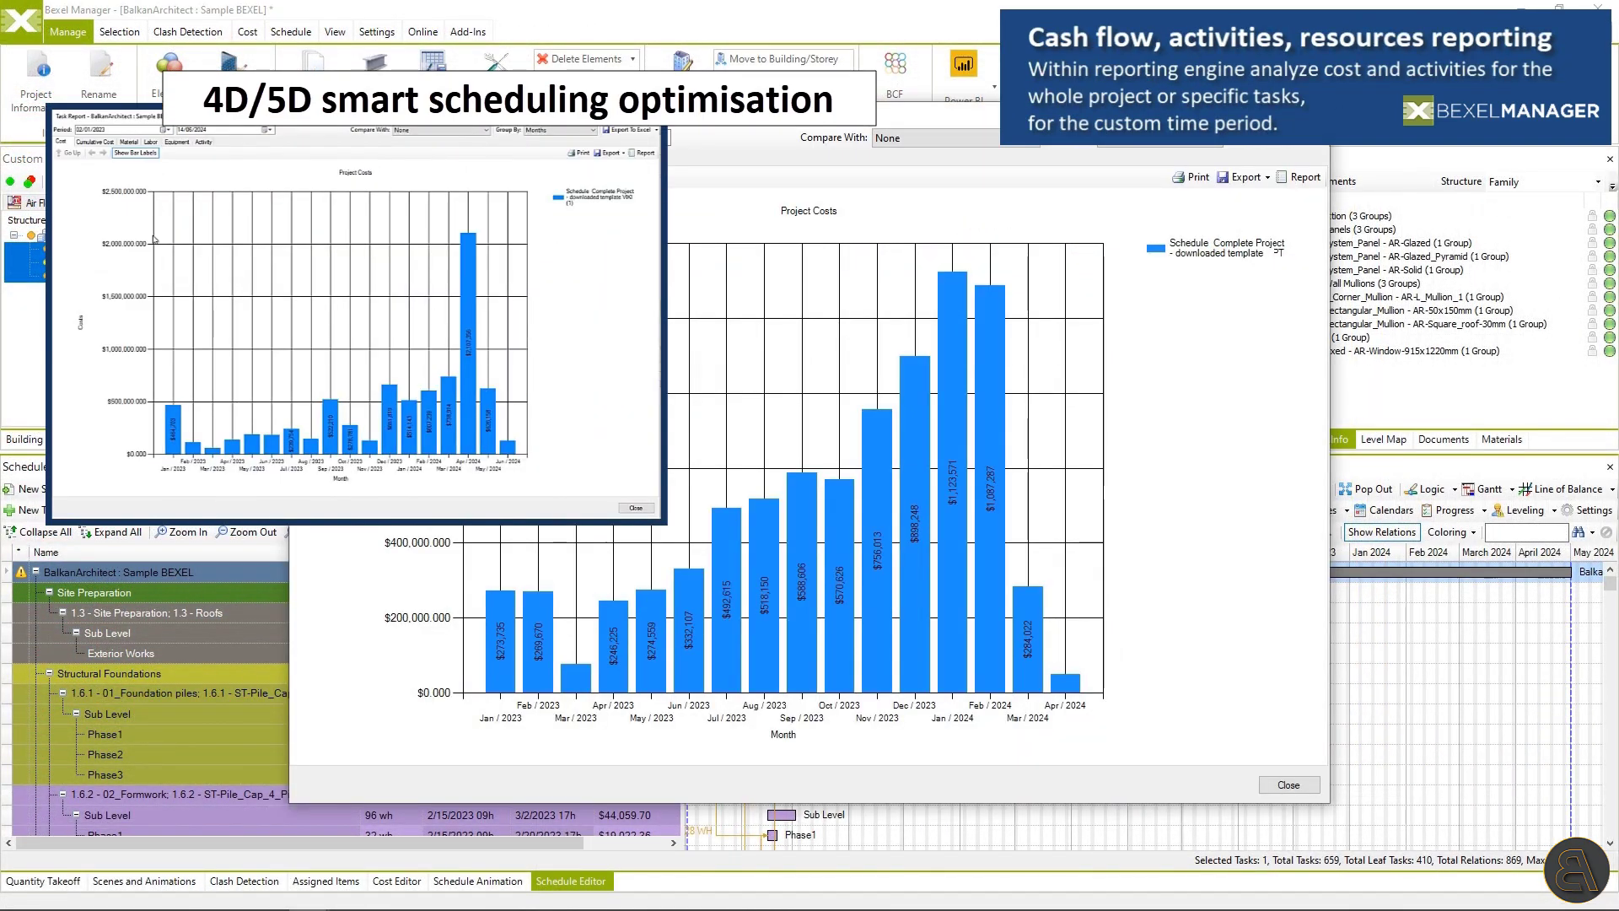
left_click(360, 157)
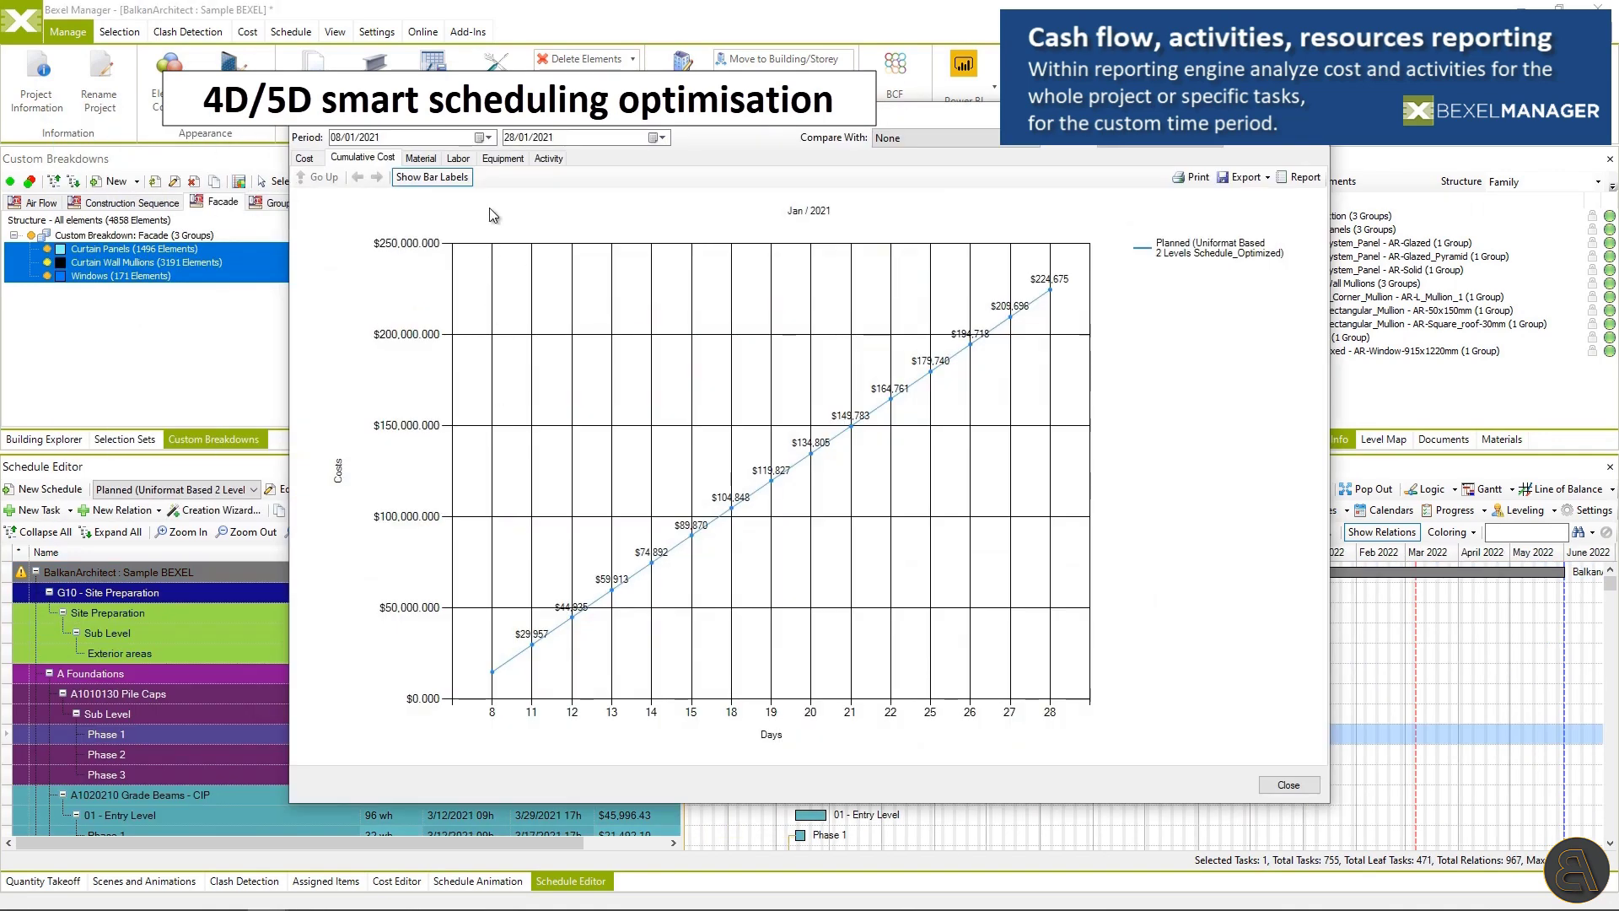
left_click(458, 158)
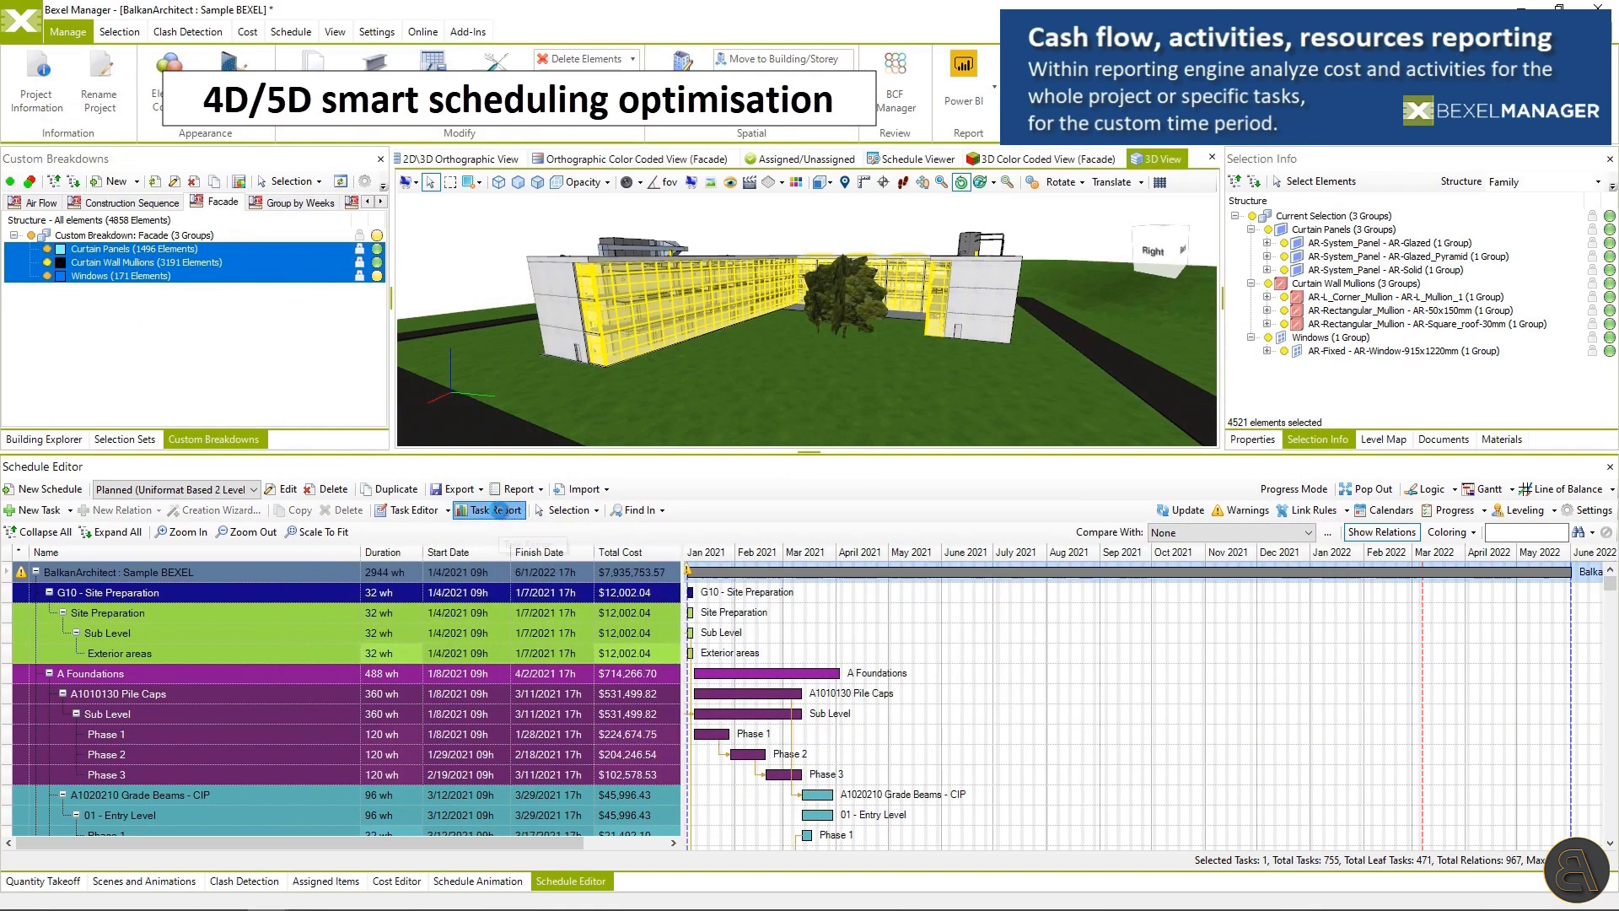
Show labour over the full schedule, then play the animation coloured by task colour.
left_click(496, 511)
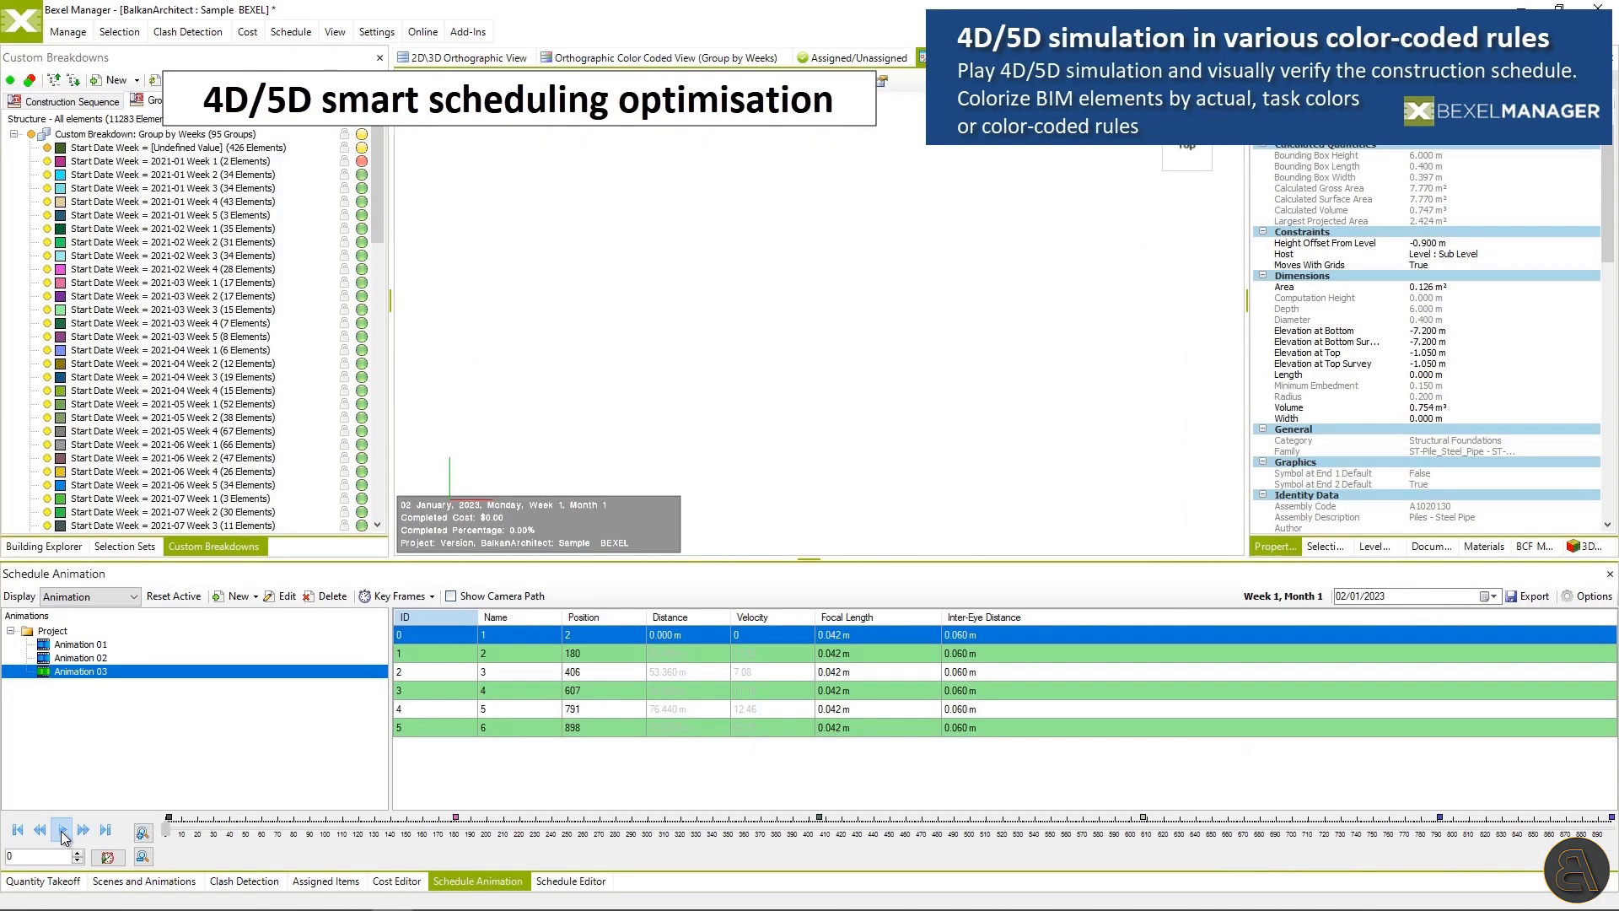
left_click(62, 830)
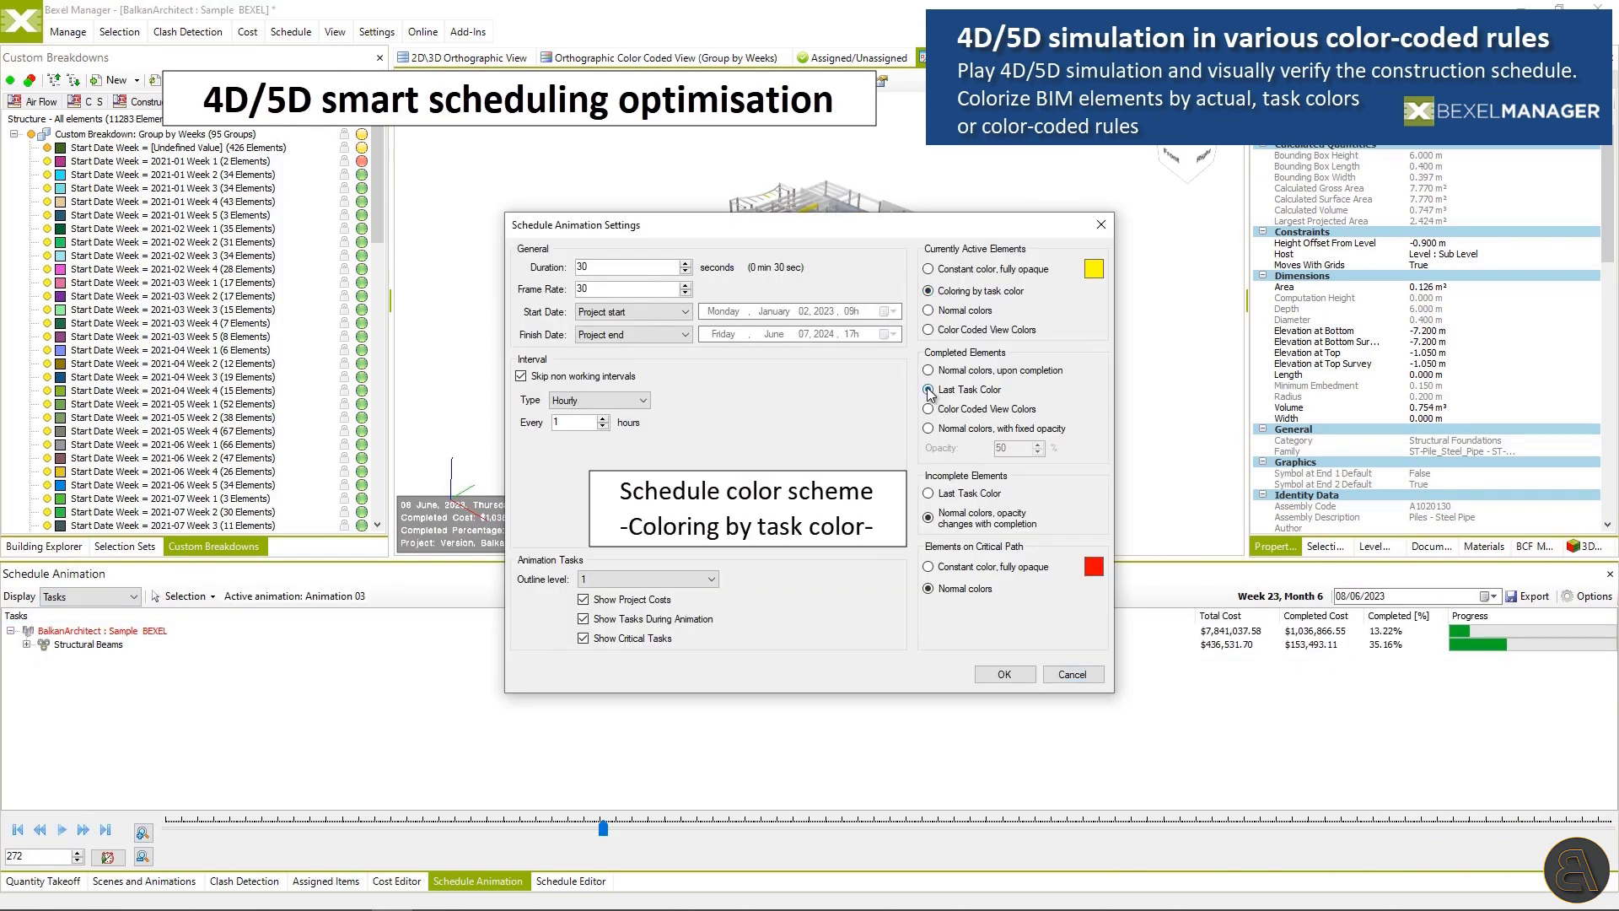
left_click(1003, 674)
left_click(61, 828)
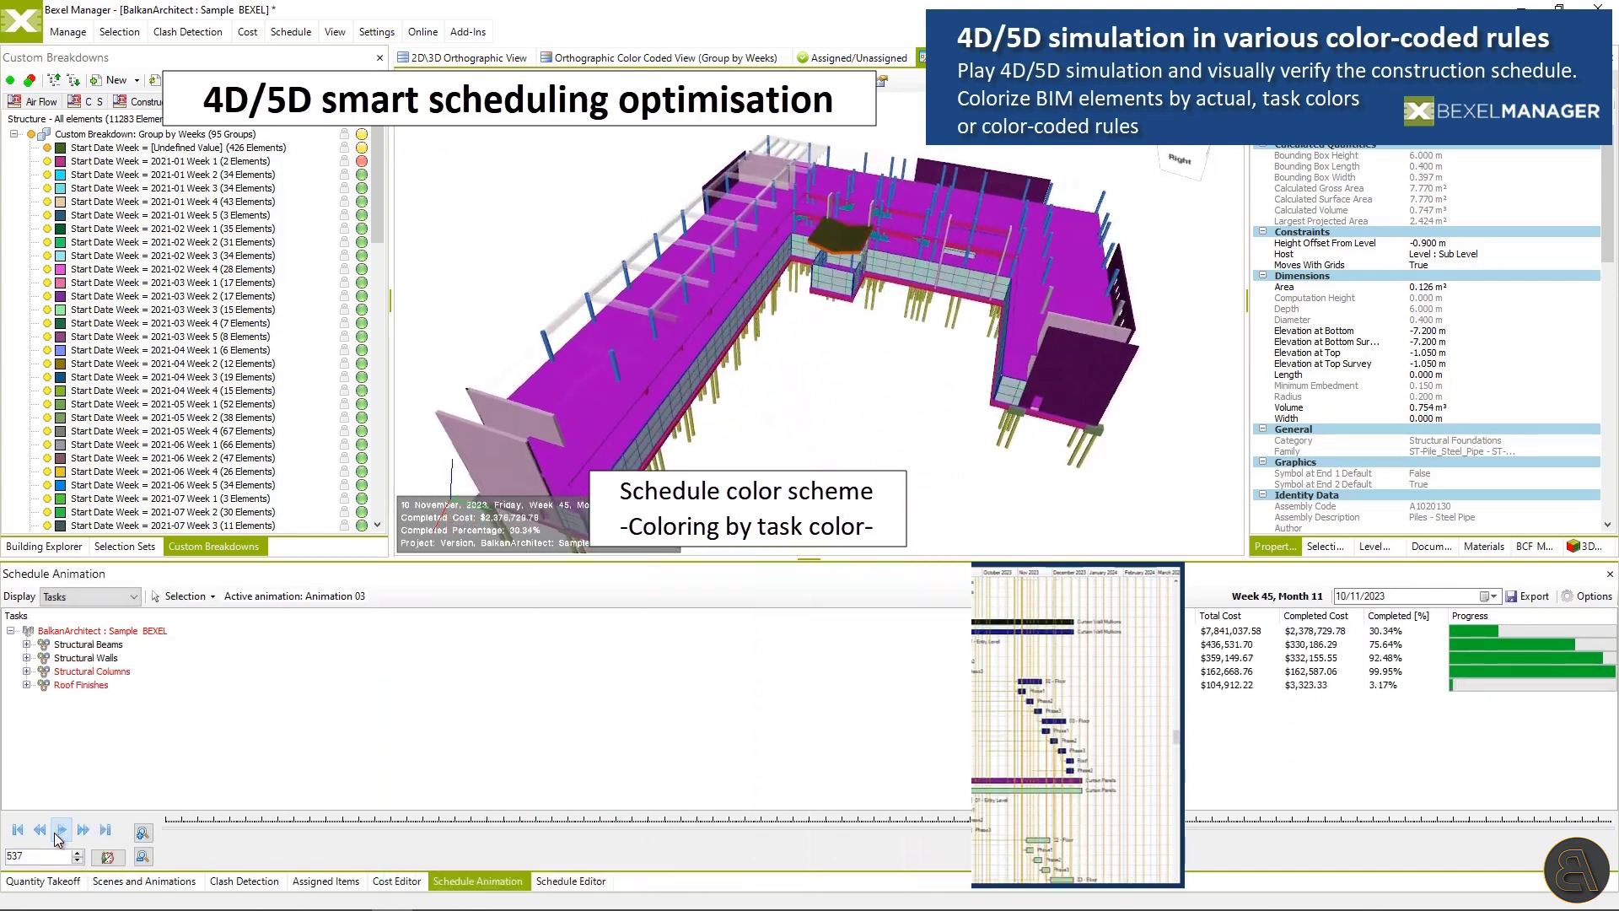
Switch the animation to colour-coded rules and play it through to 100% completion.
left_click(61, 828)
left_click(107, 857)
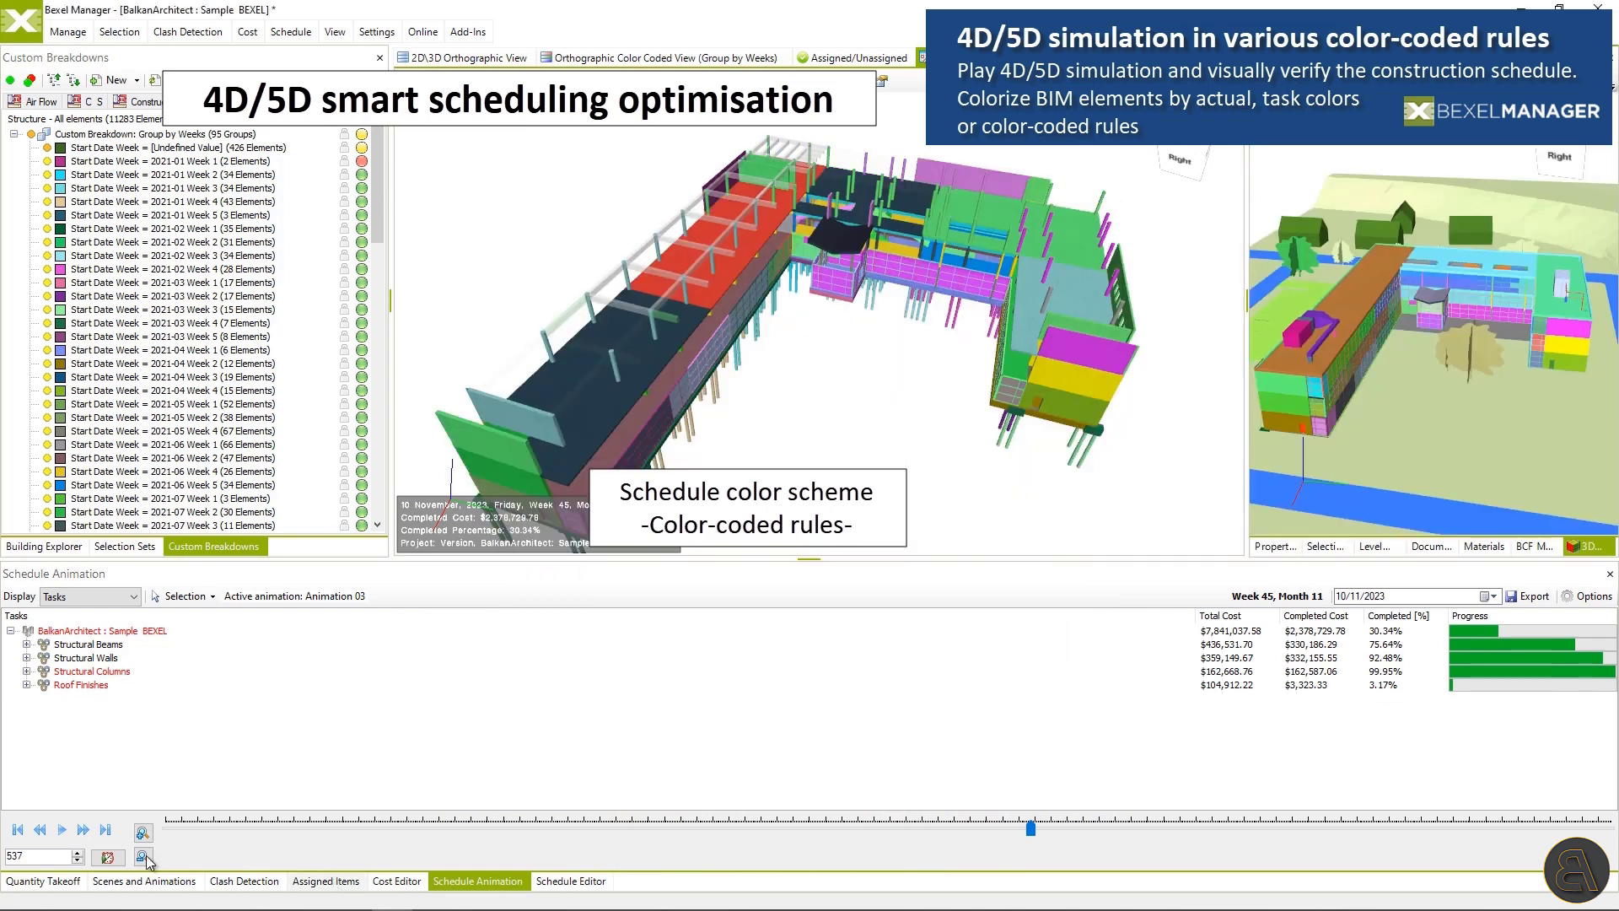
left_click(66, 830)
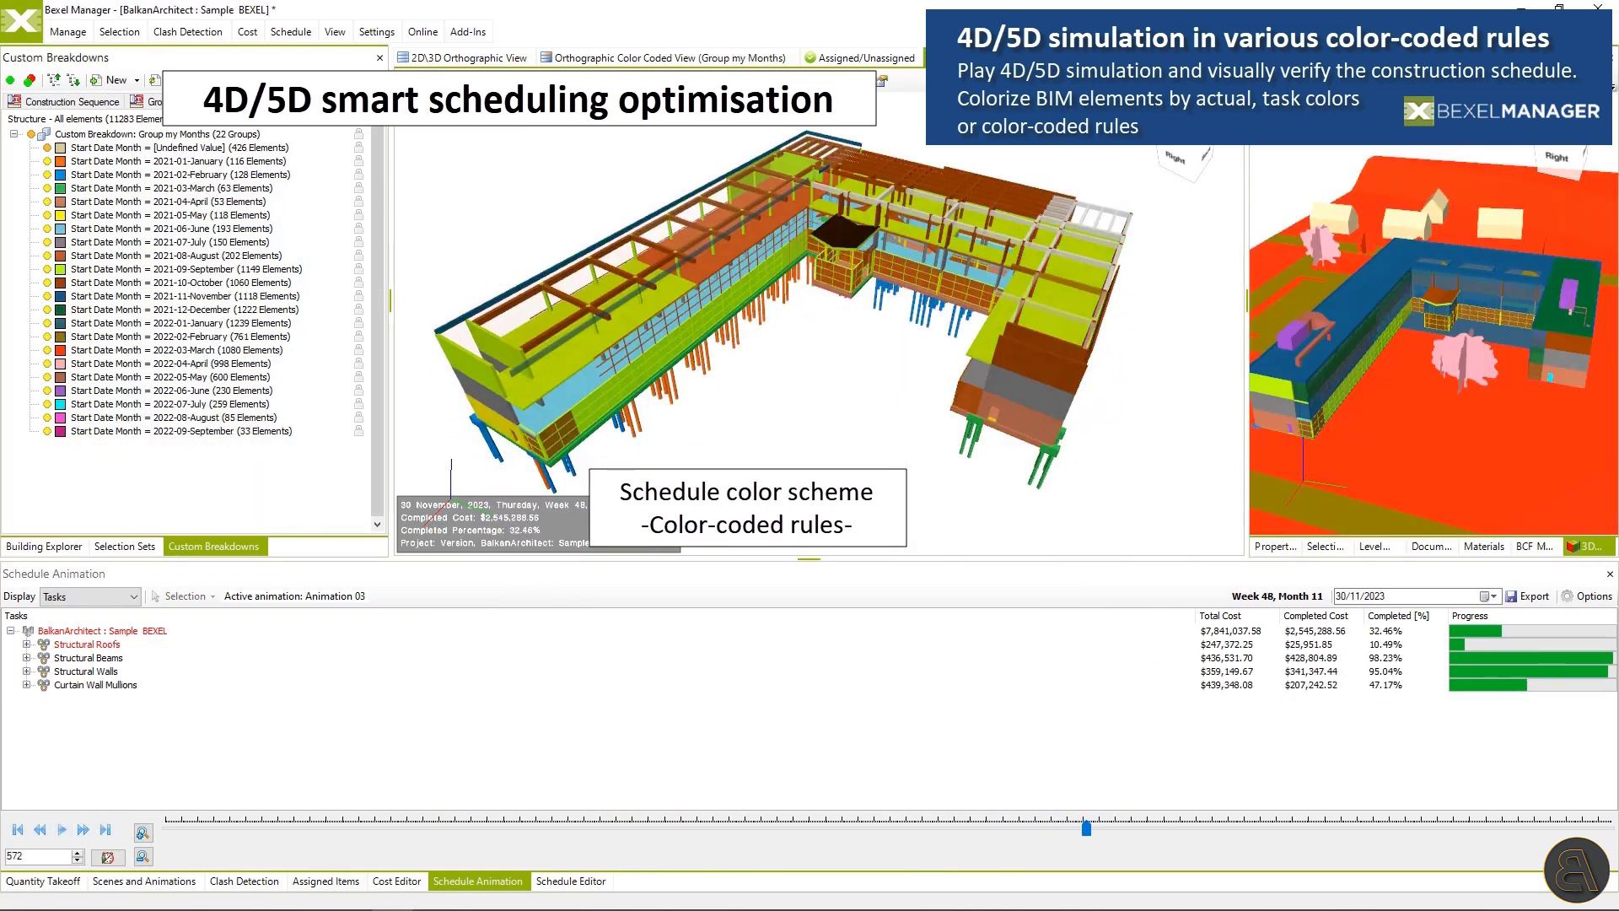
left_click(61, 831)
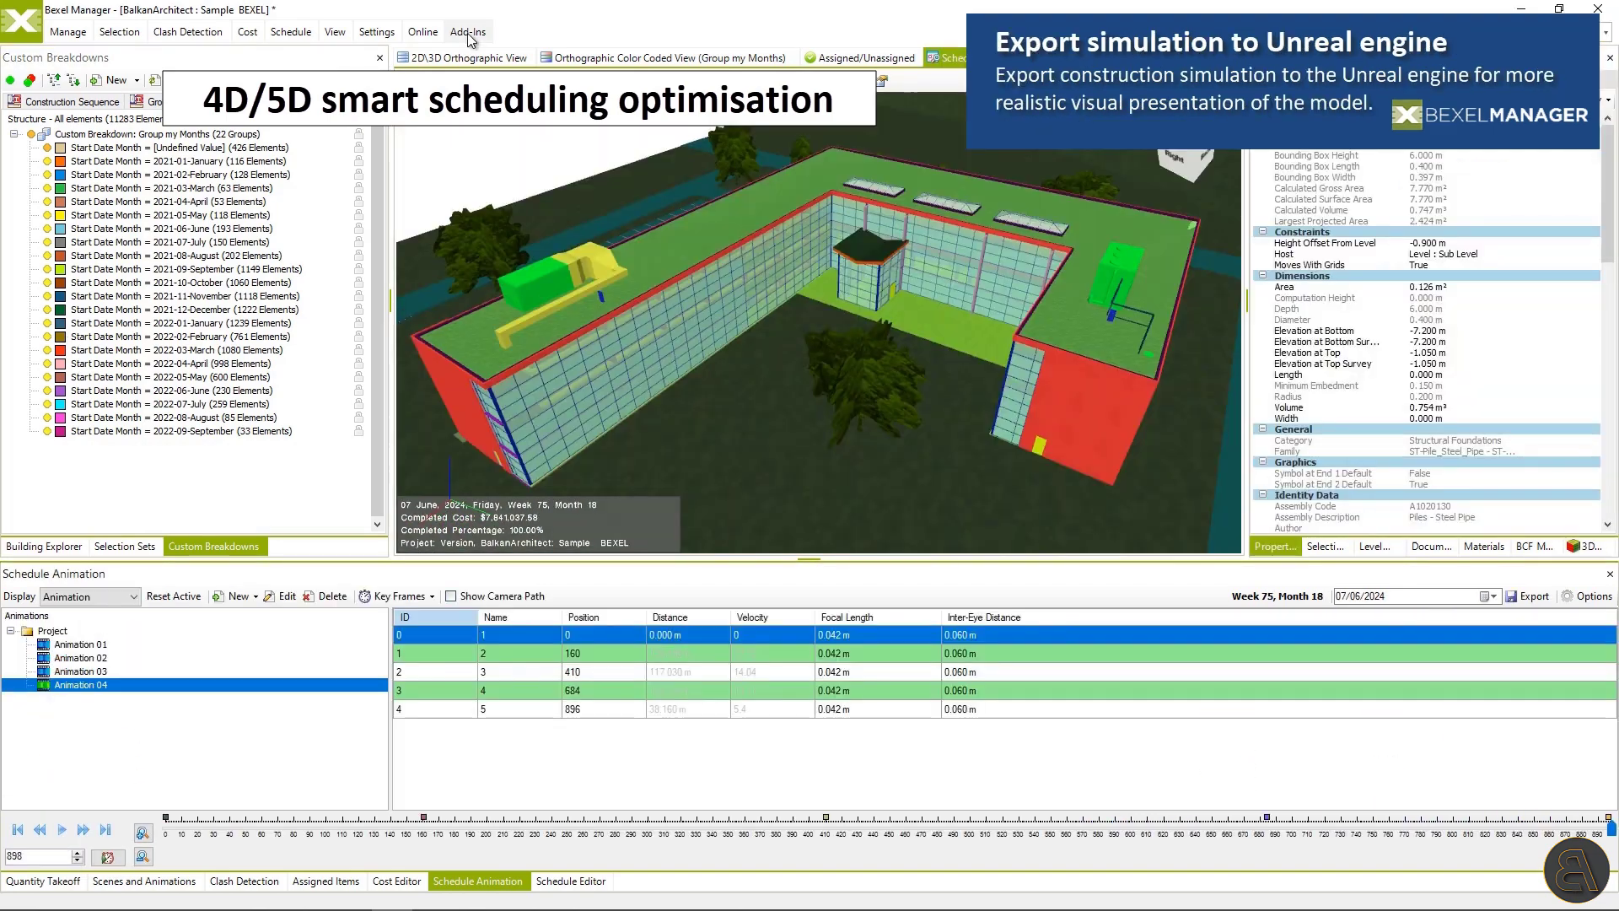
Launch the Unreal Engine animation export from the Add-Ins ribbon.
left_click(145, 92)
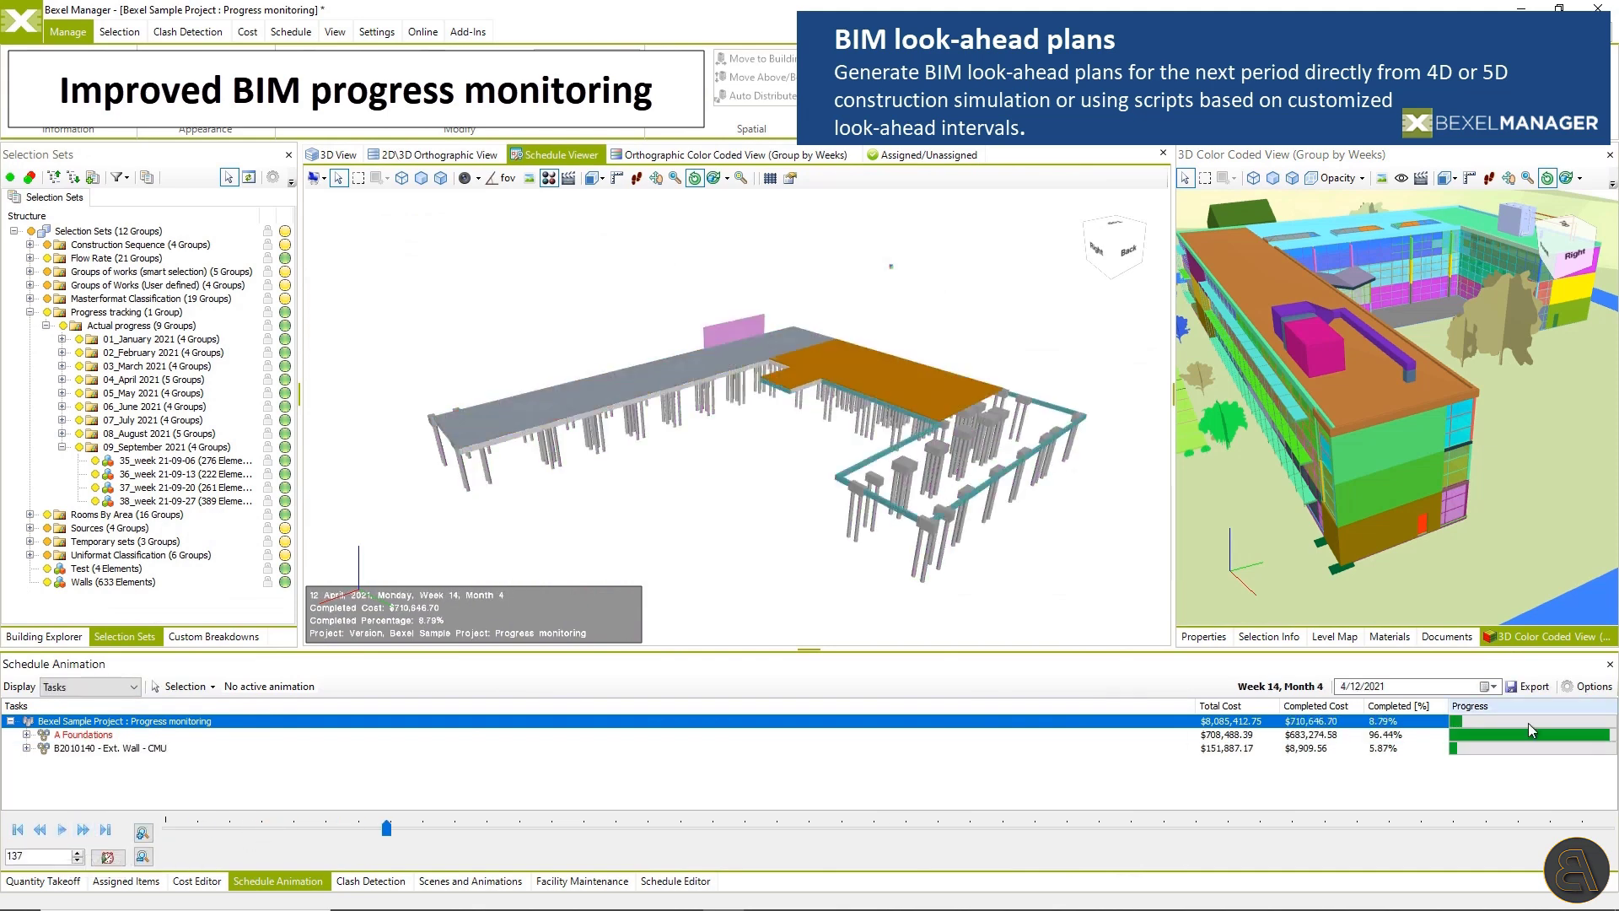
Jump the simulation date to 4 October 2021 and enlarge the task list.
left_click(1514, 709)
left_click(1514, 710)
left_click(1514, 709)
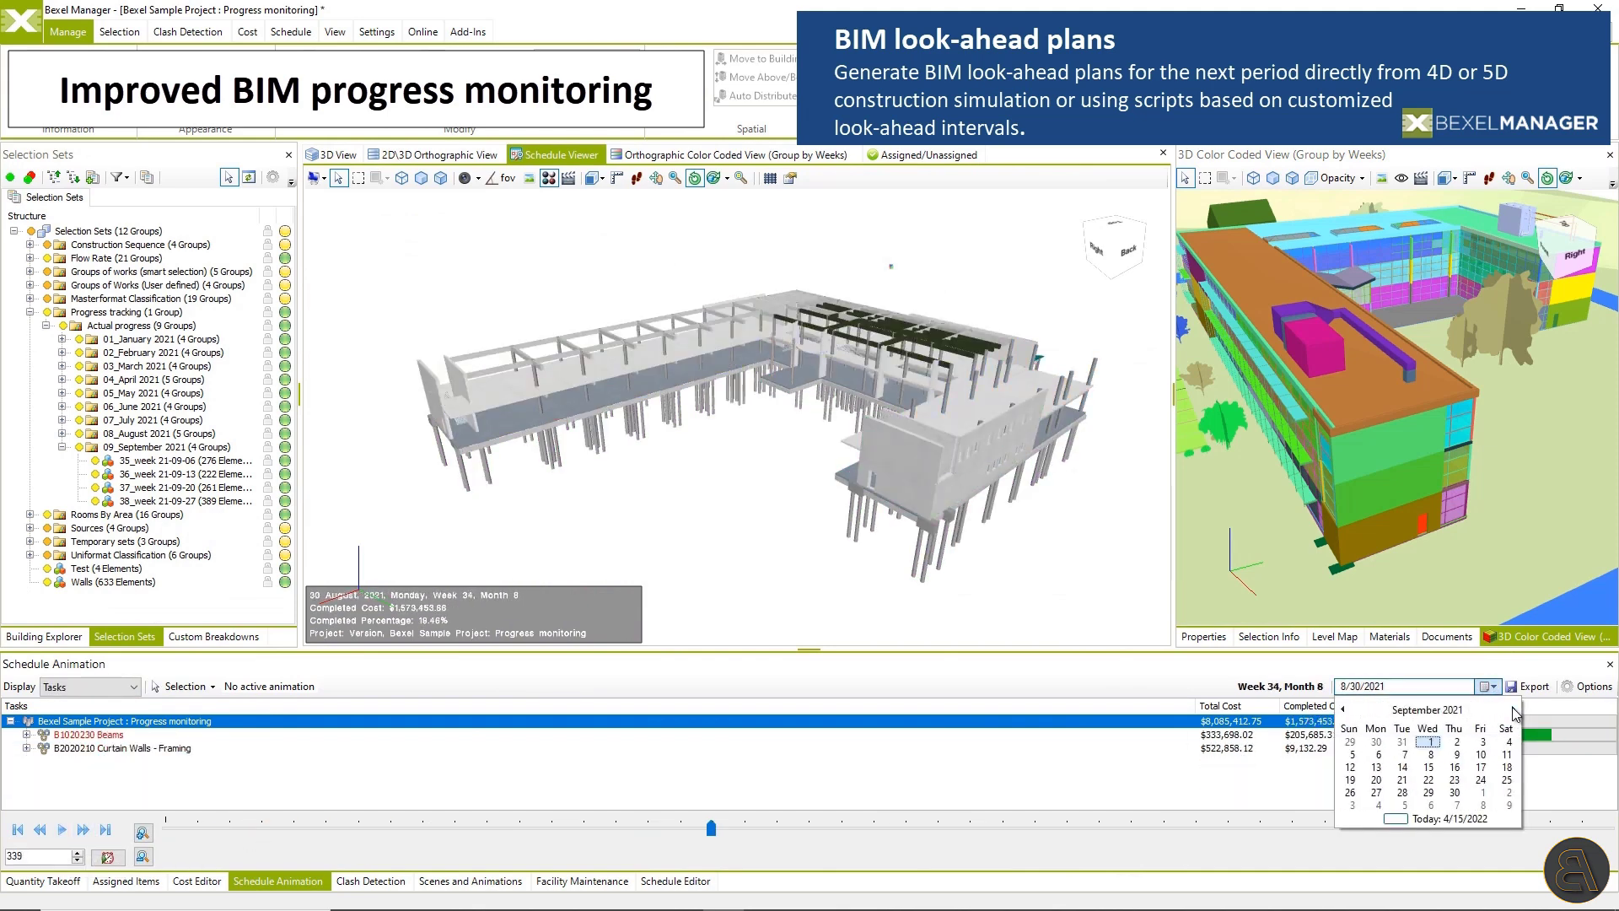
left_click(1378, 805)
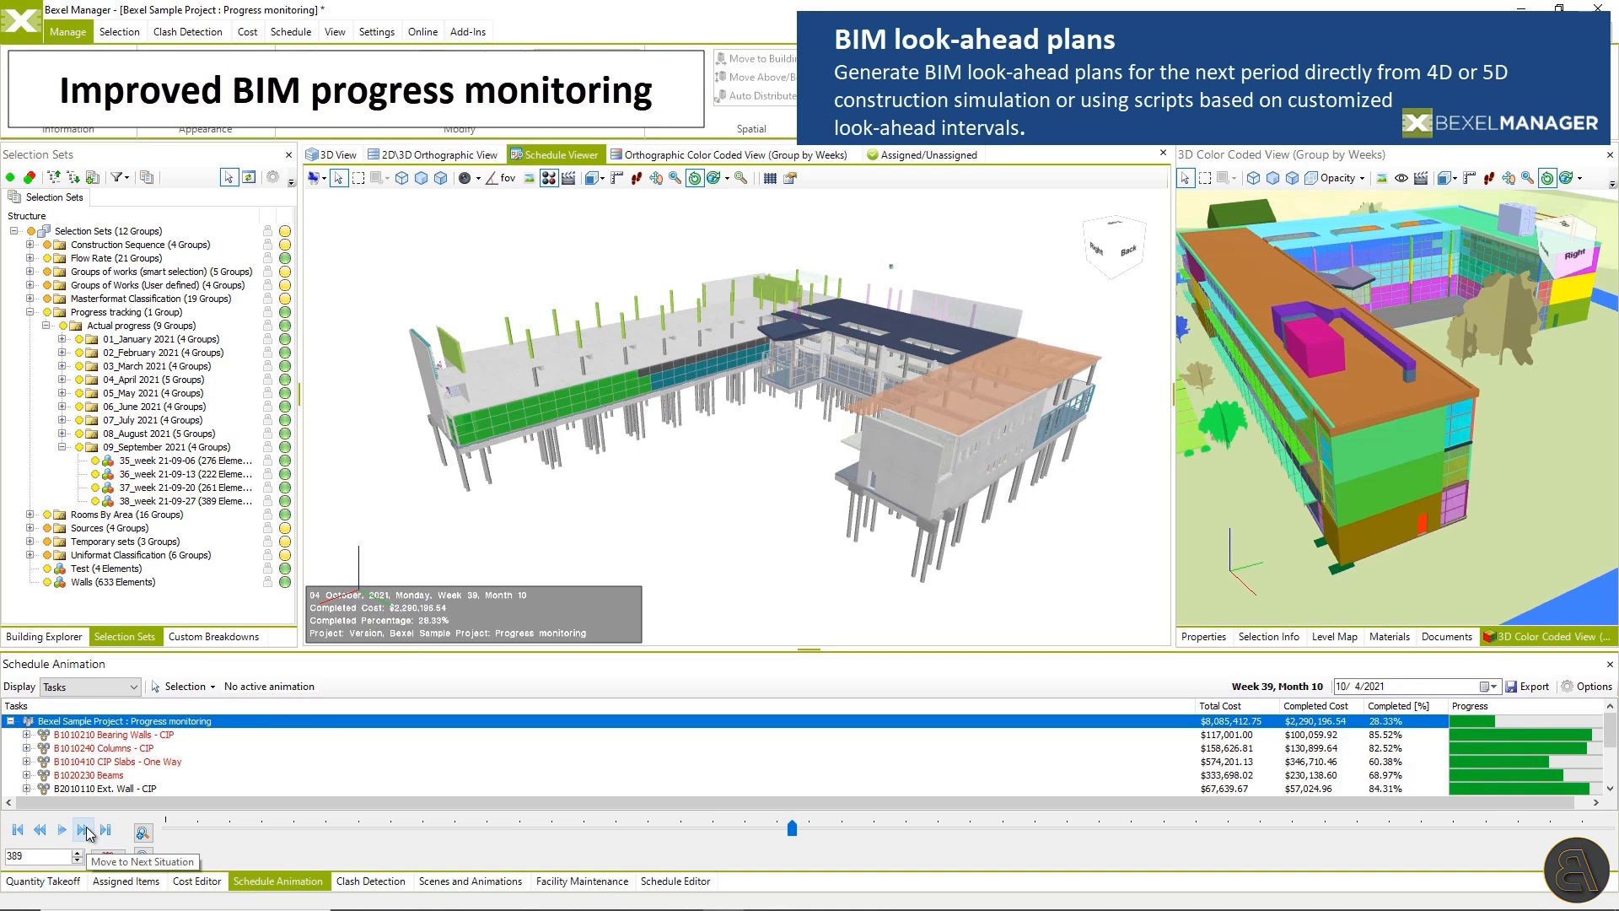
left_click_drag(819, 651, 819, 608)
Save the current tasks' elements as the 'Planned progress for 39_week 21-10-04' set in Progress tracking.
right_click(118, 680)
mouse_move(169, 684)
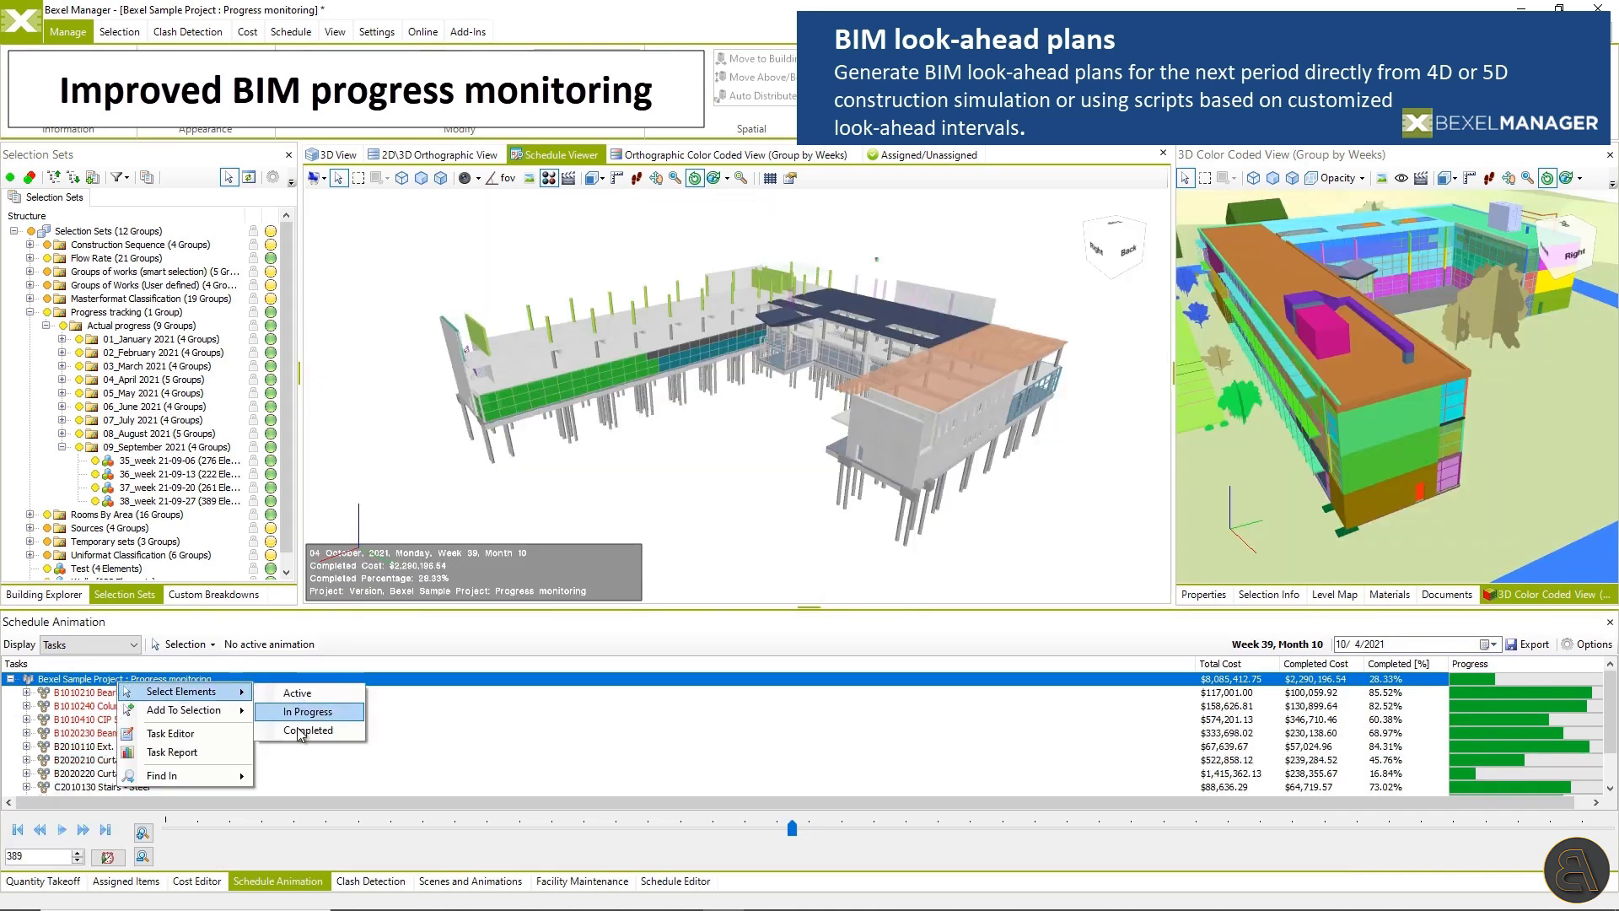
left_click(316, 732)
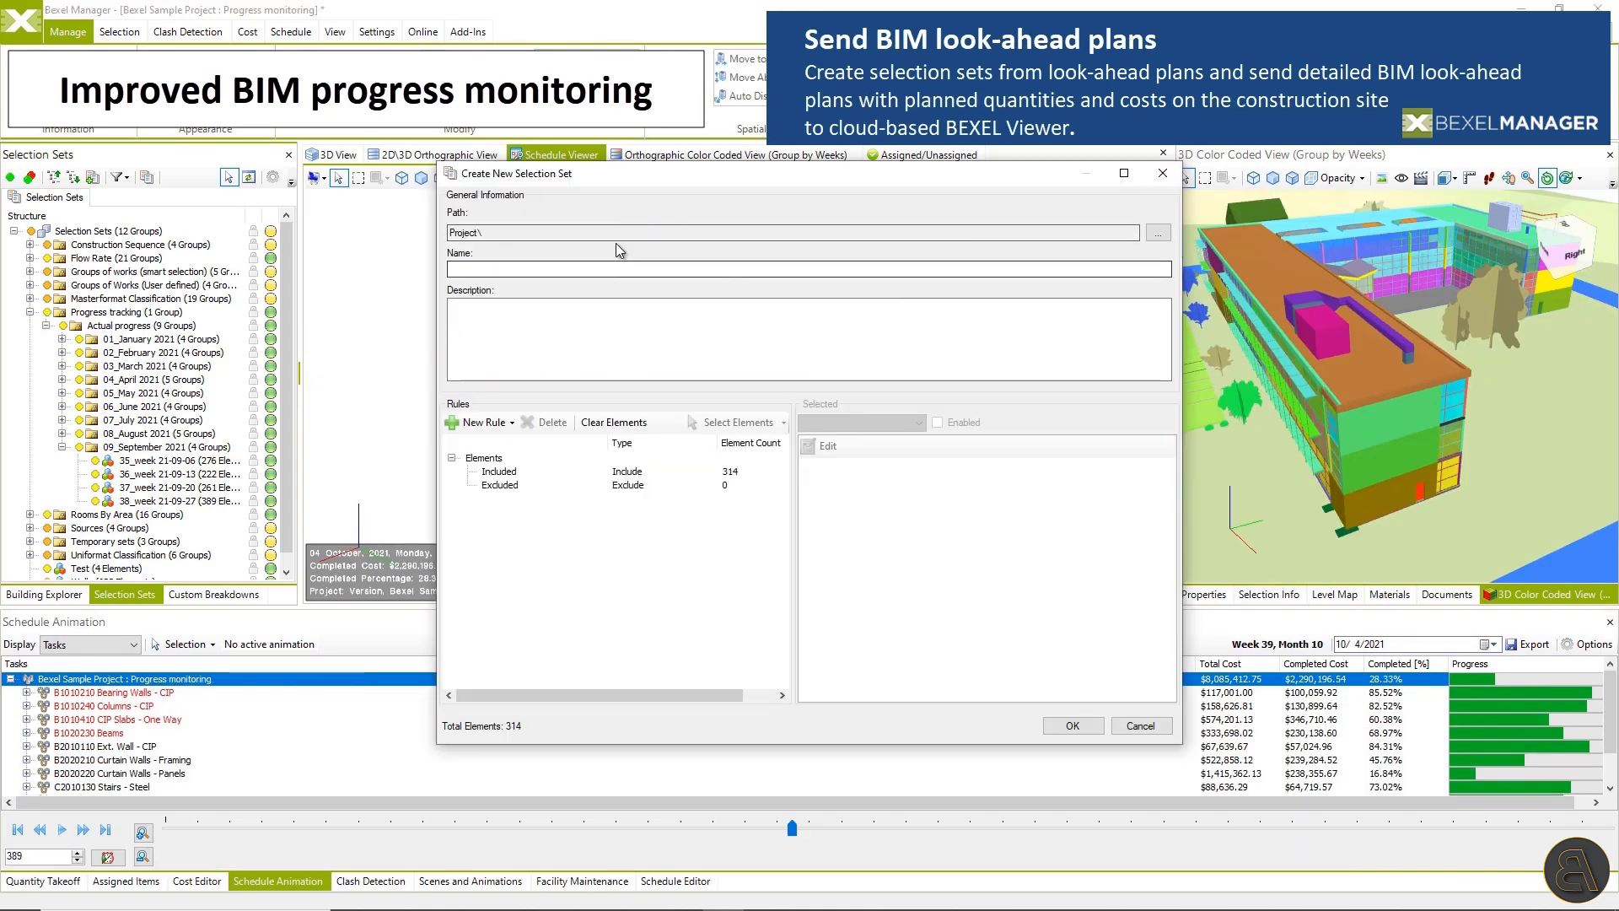
left_click(1157, 232)
left_click(652, 312)
left_click(952, 725)
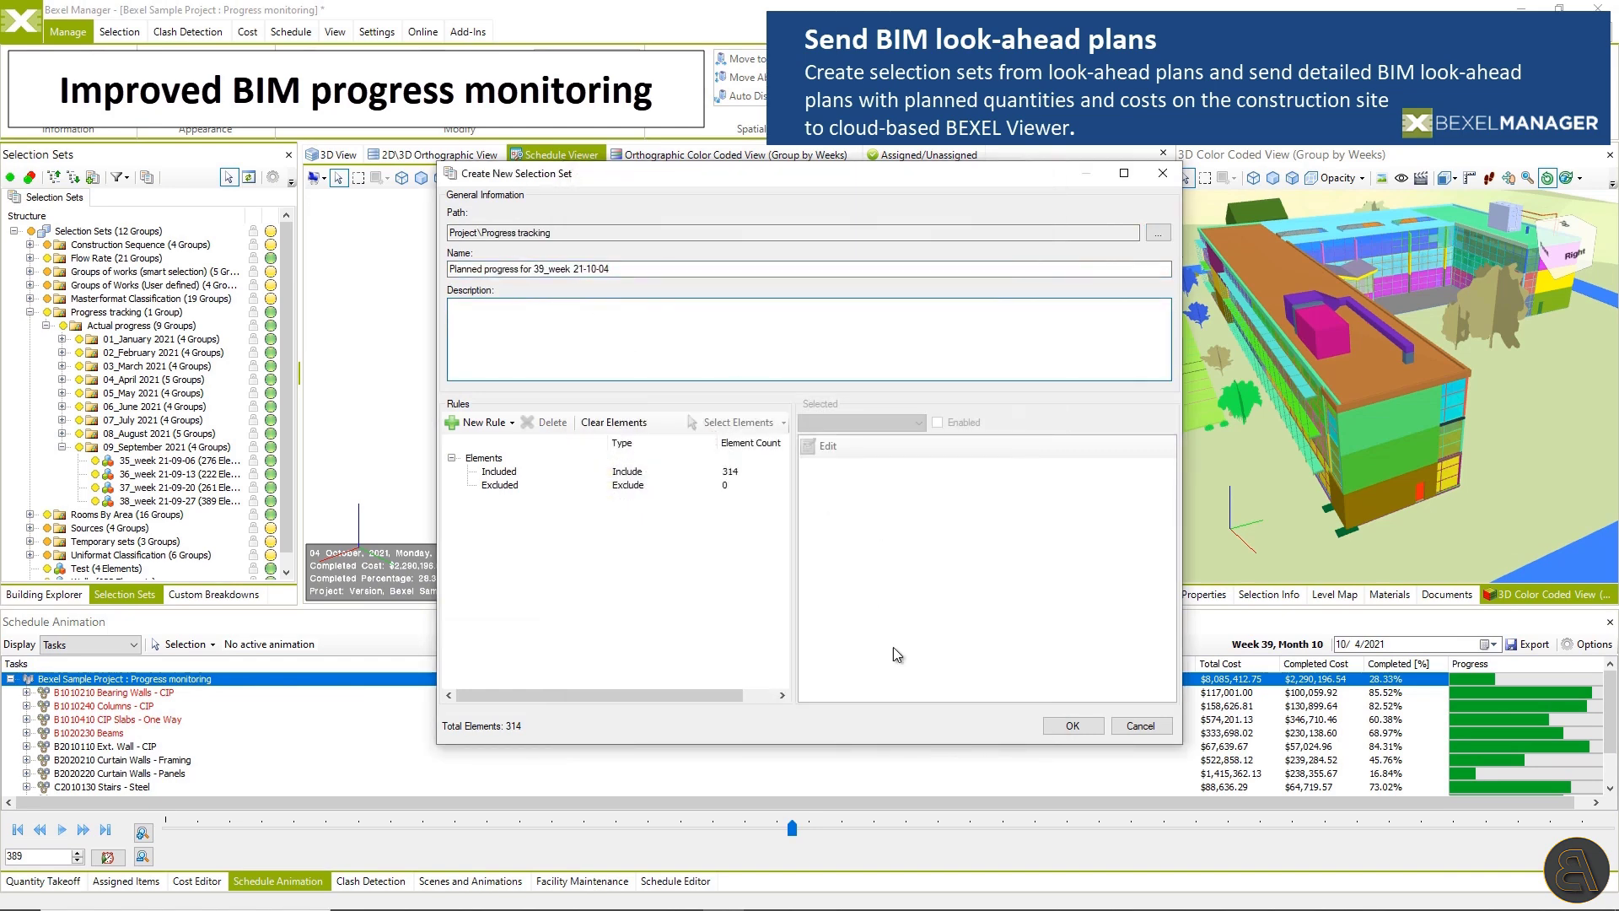
left_click(1071, 726)
Isolate those elements in the 3D view and save them as the Planned weekly progress BCF file.
left_click(331, 154)
right_click(959, 218)
mouse_move(1035, 339)
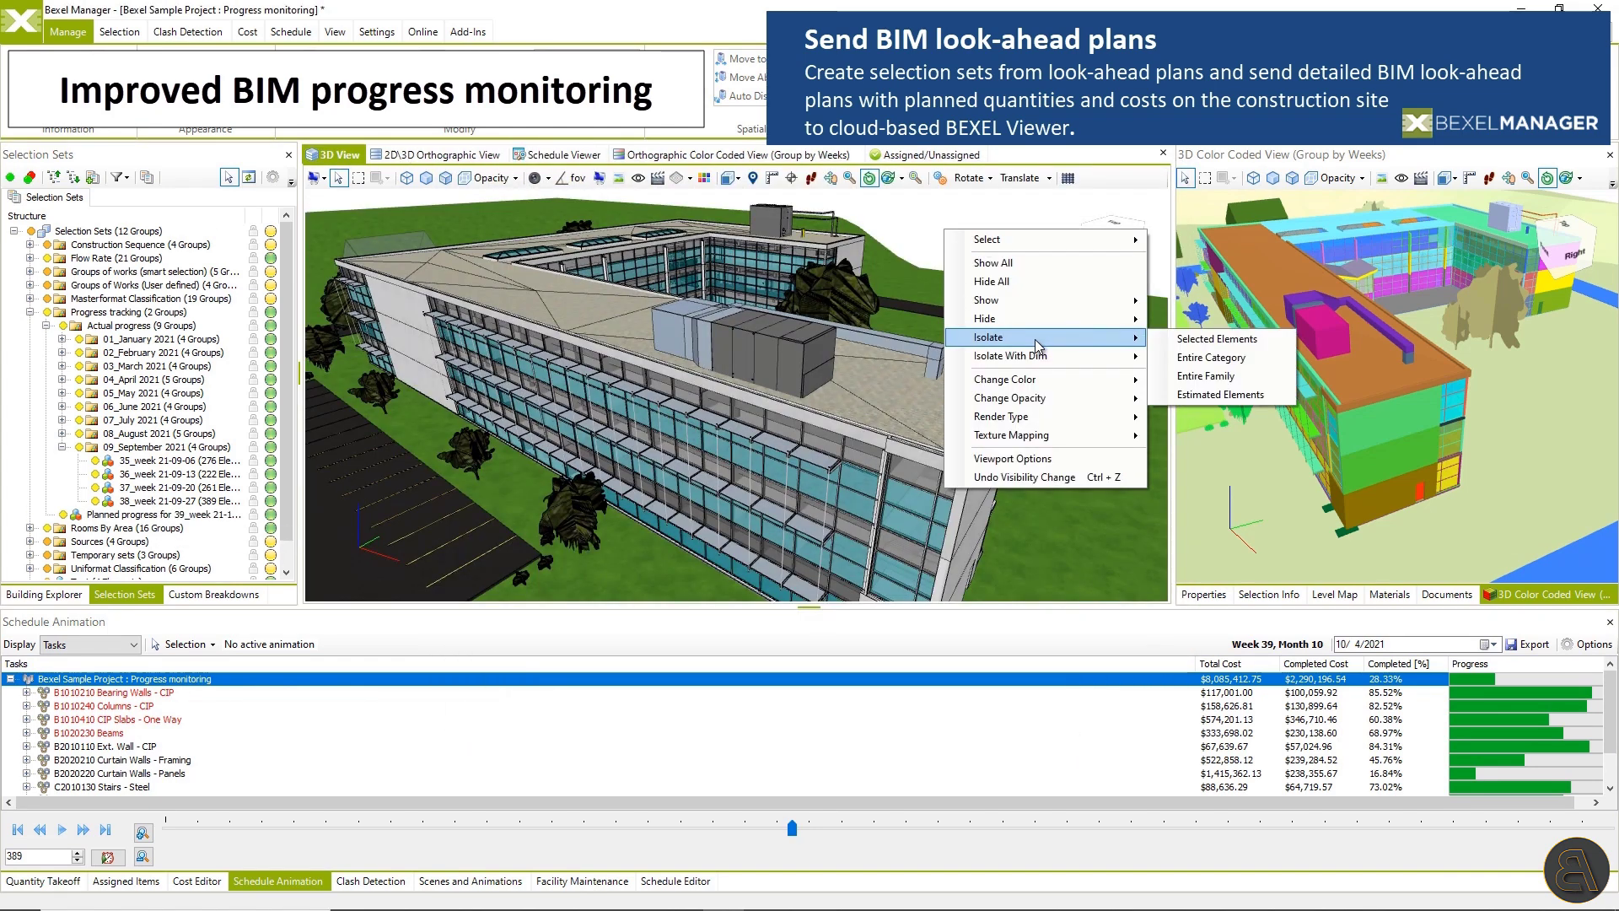
left_click(1244, 336)
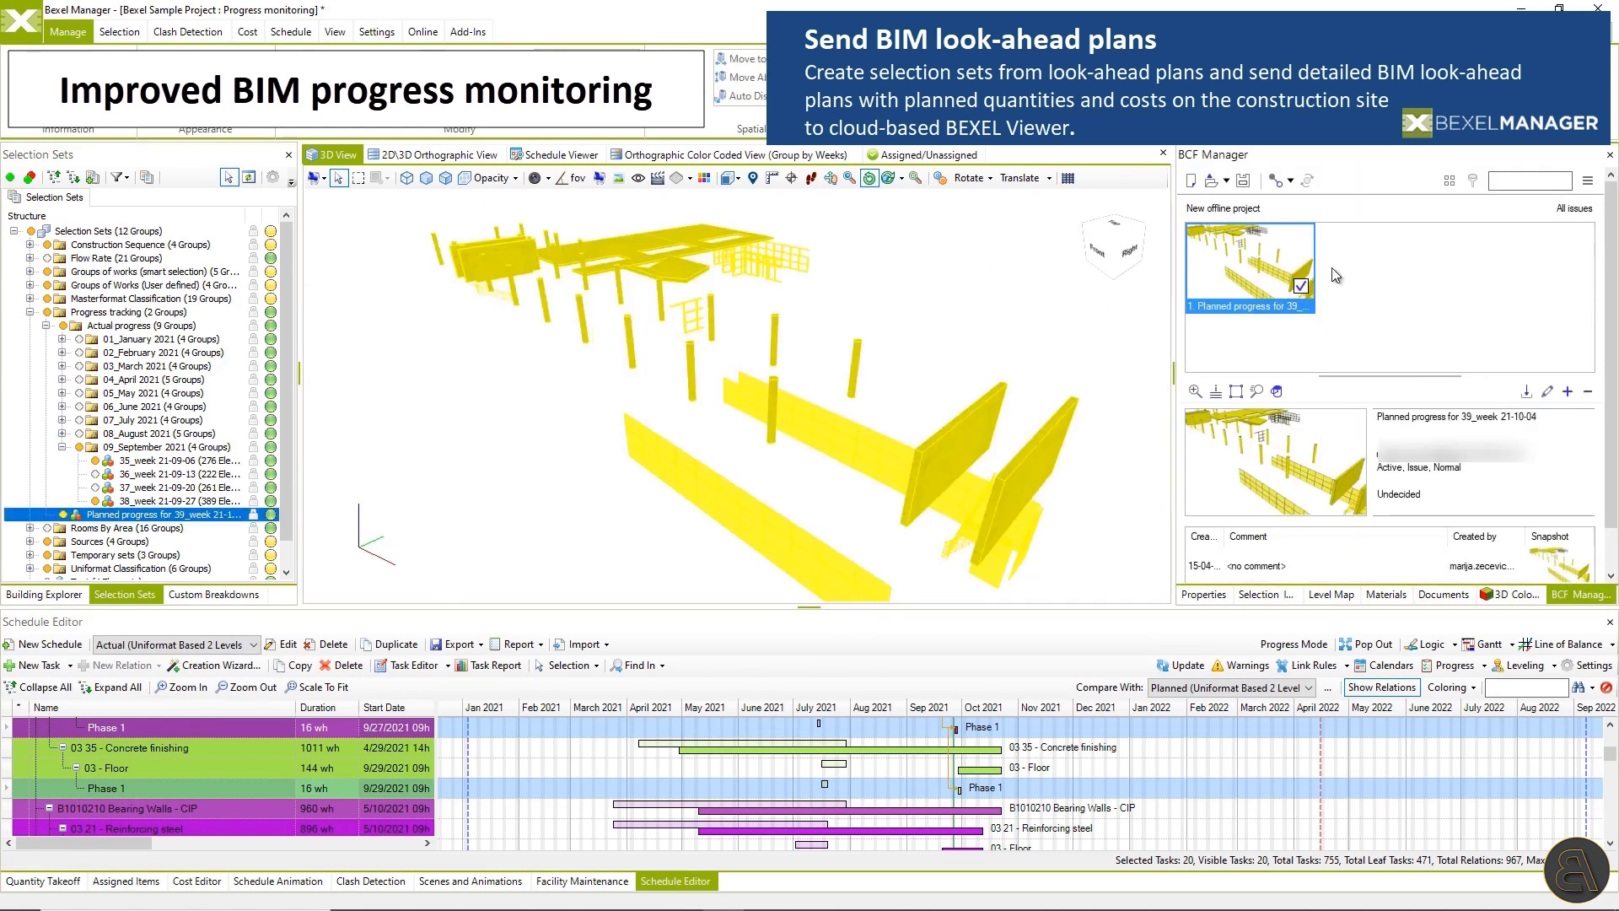
left_click(1243, 181)
left_click(674, 447)
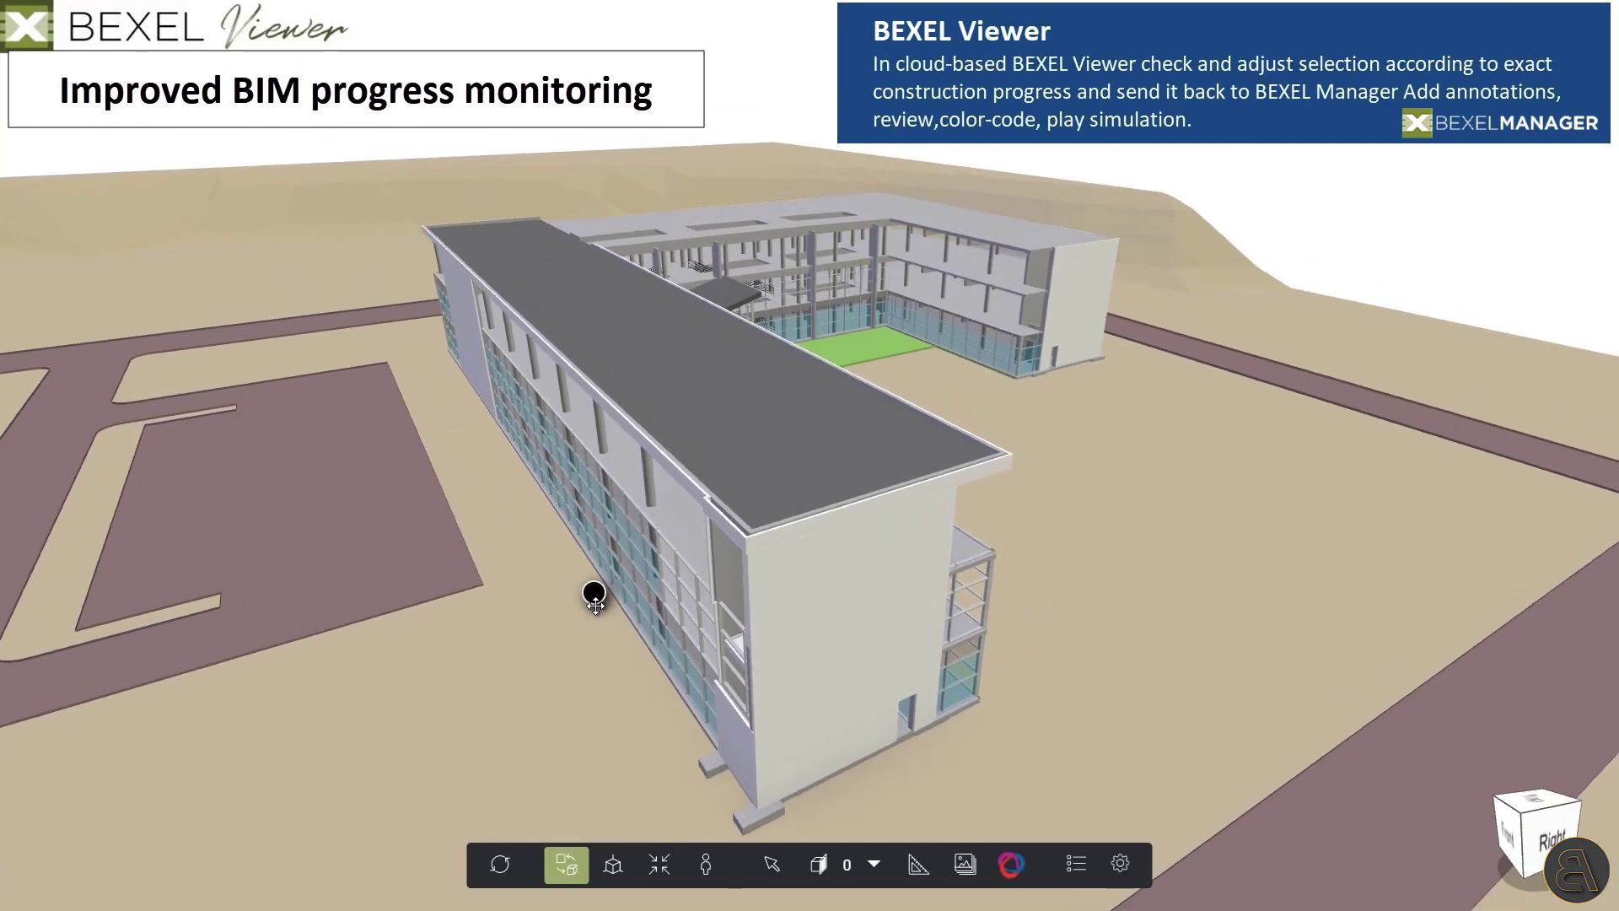
Load the planned weekly progress BCF file into BEXEL Viewer.
left_click_drag(594, 594, 315, 463)
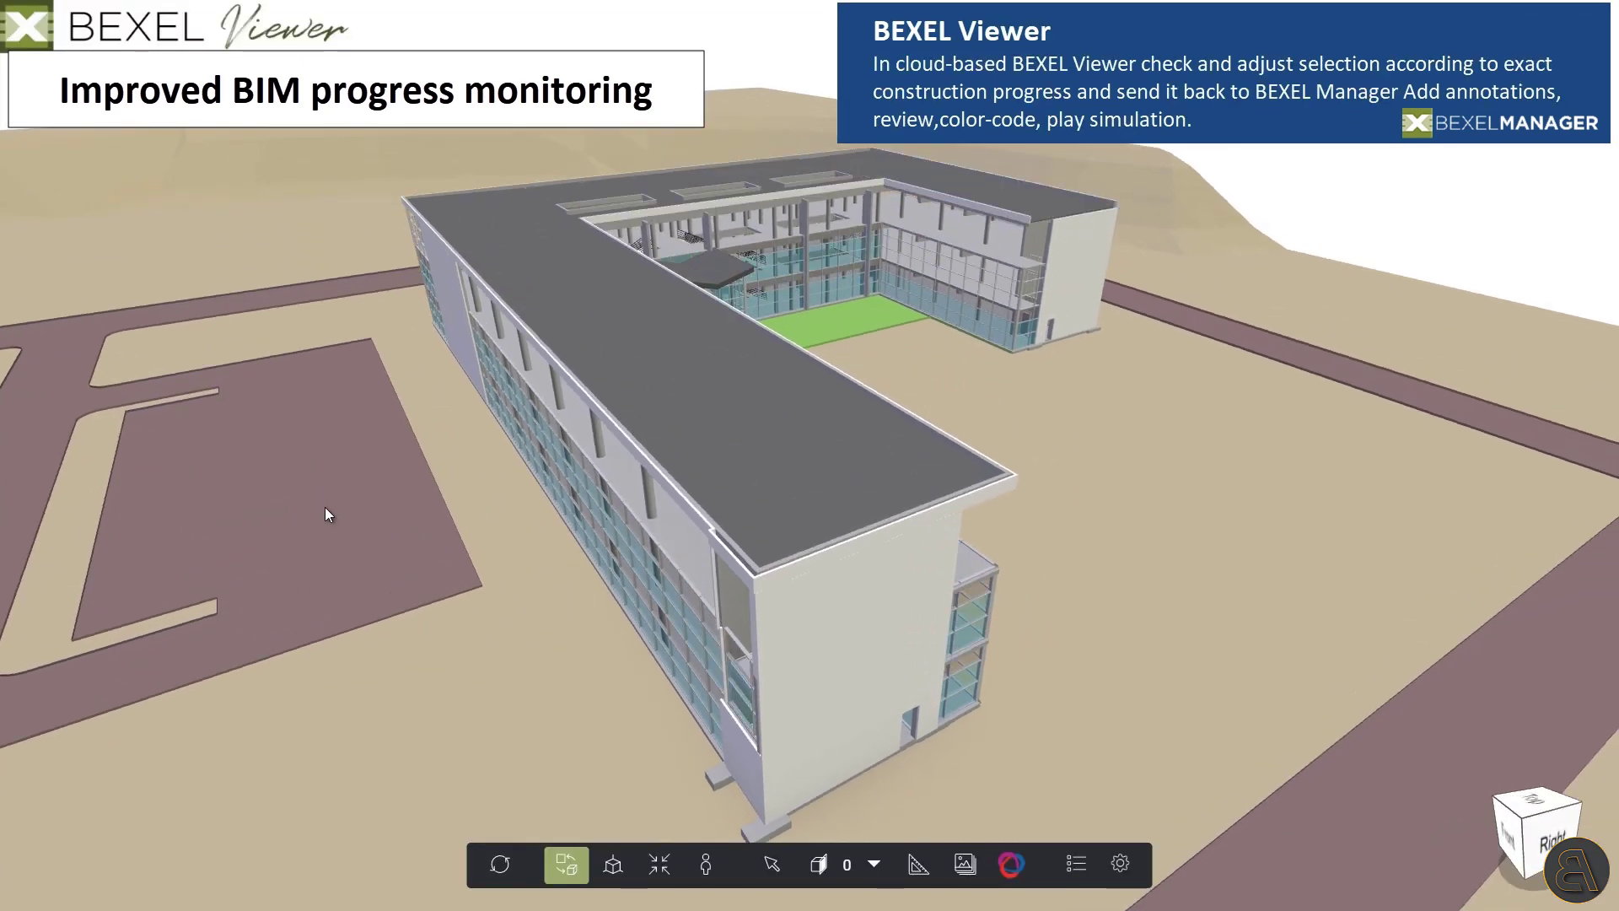
left_click(1012, 864)
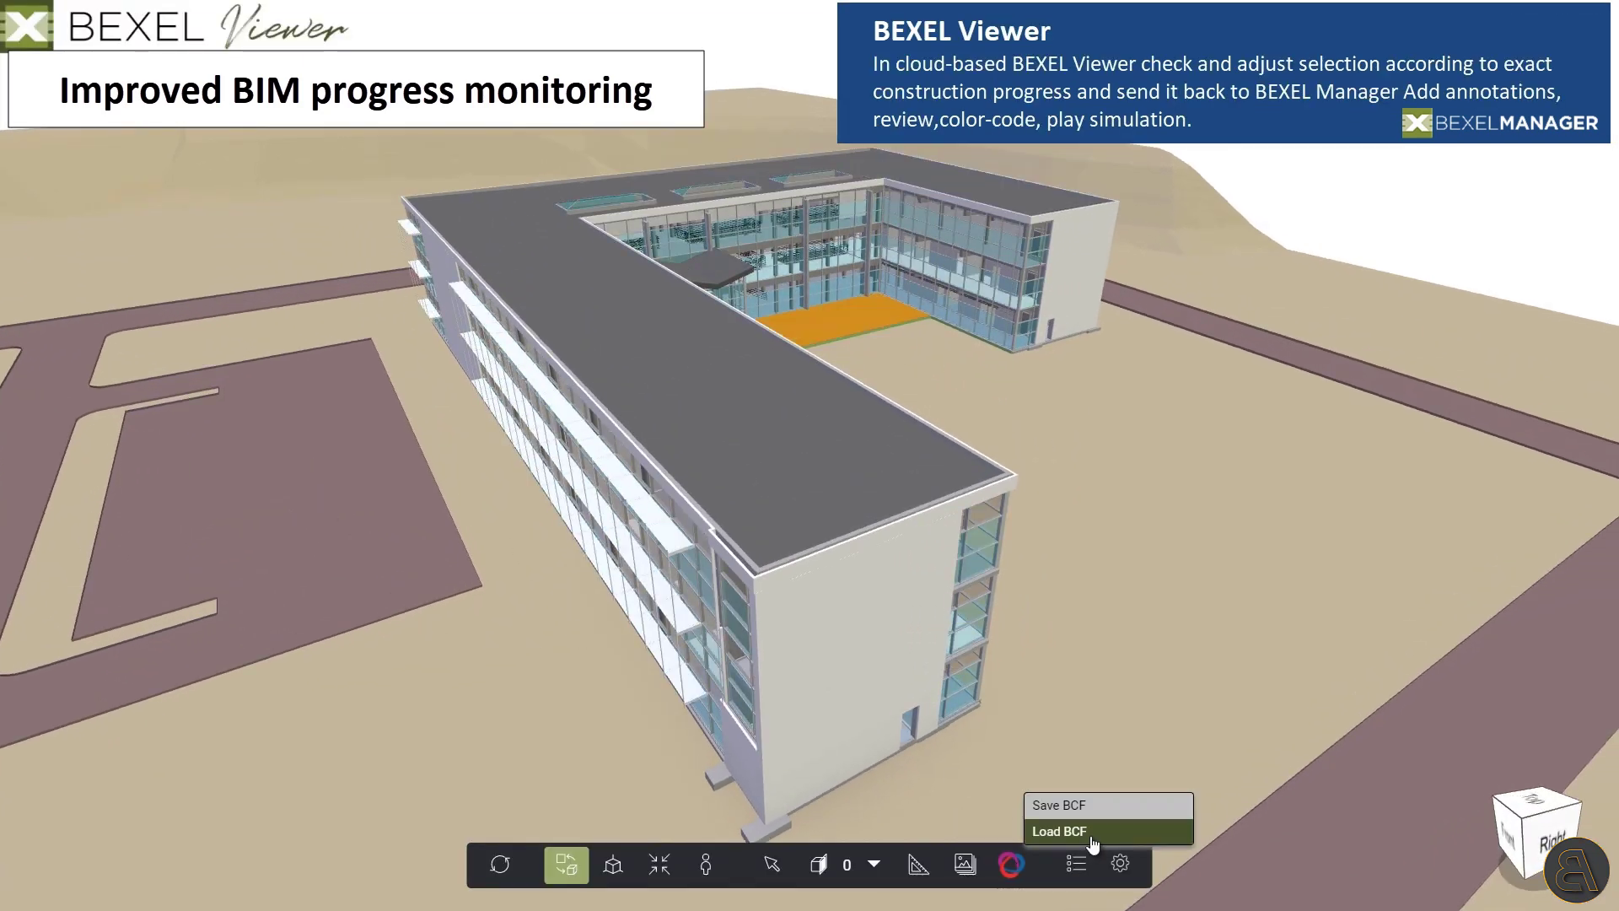
left_click(1081, 828)
left_click(255, 130)
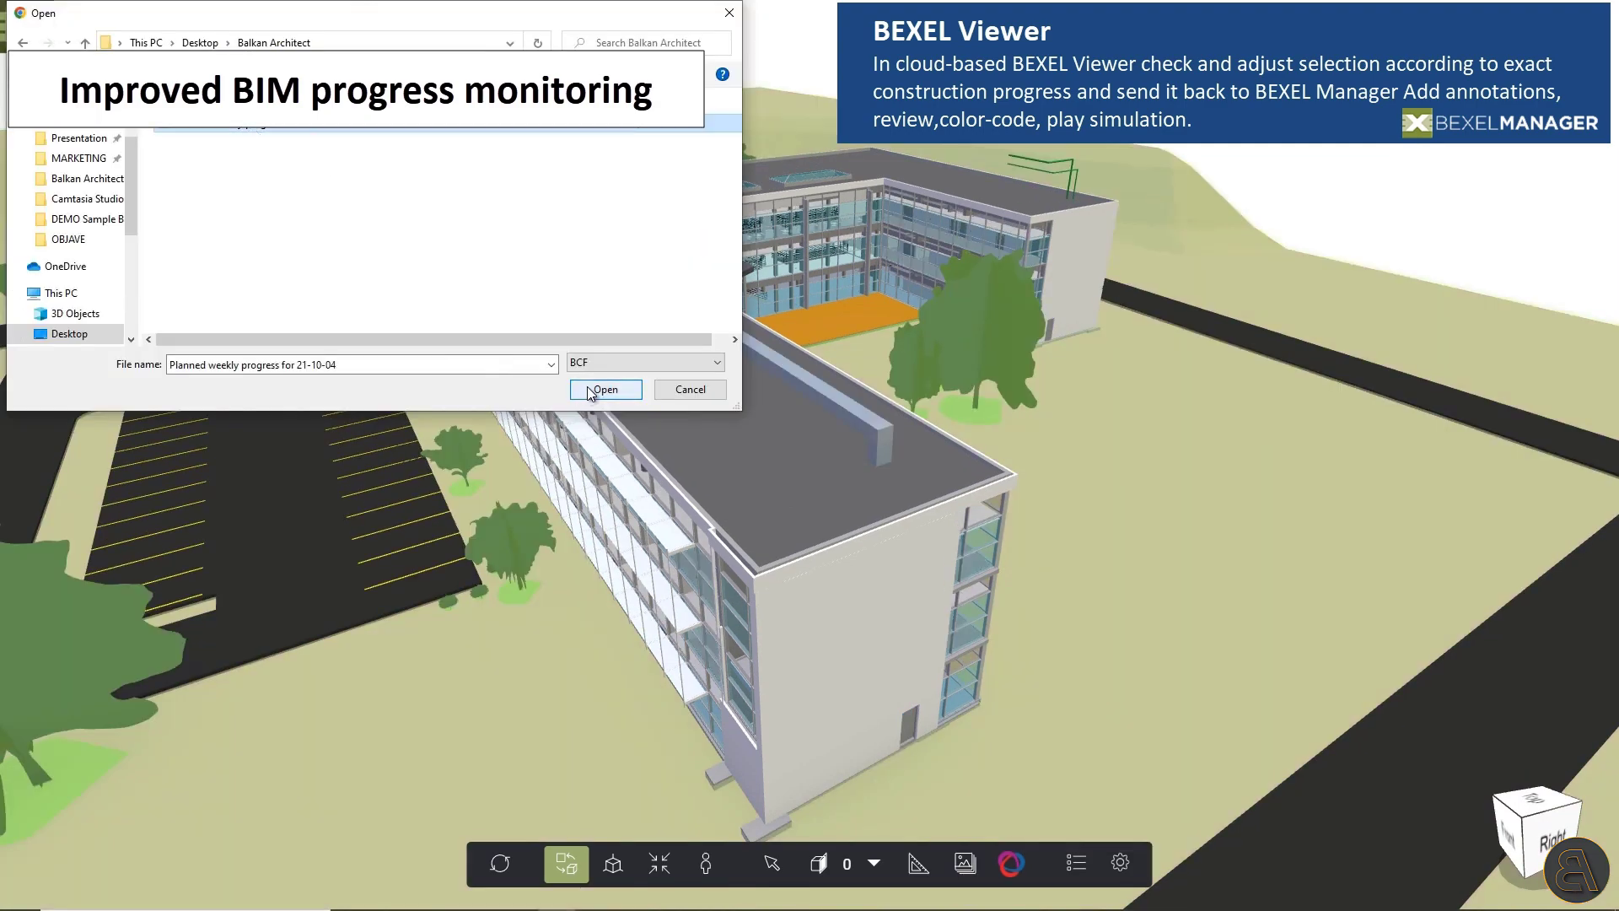
left_click(587, 388)
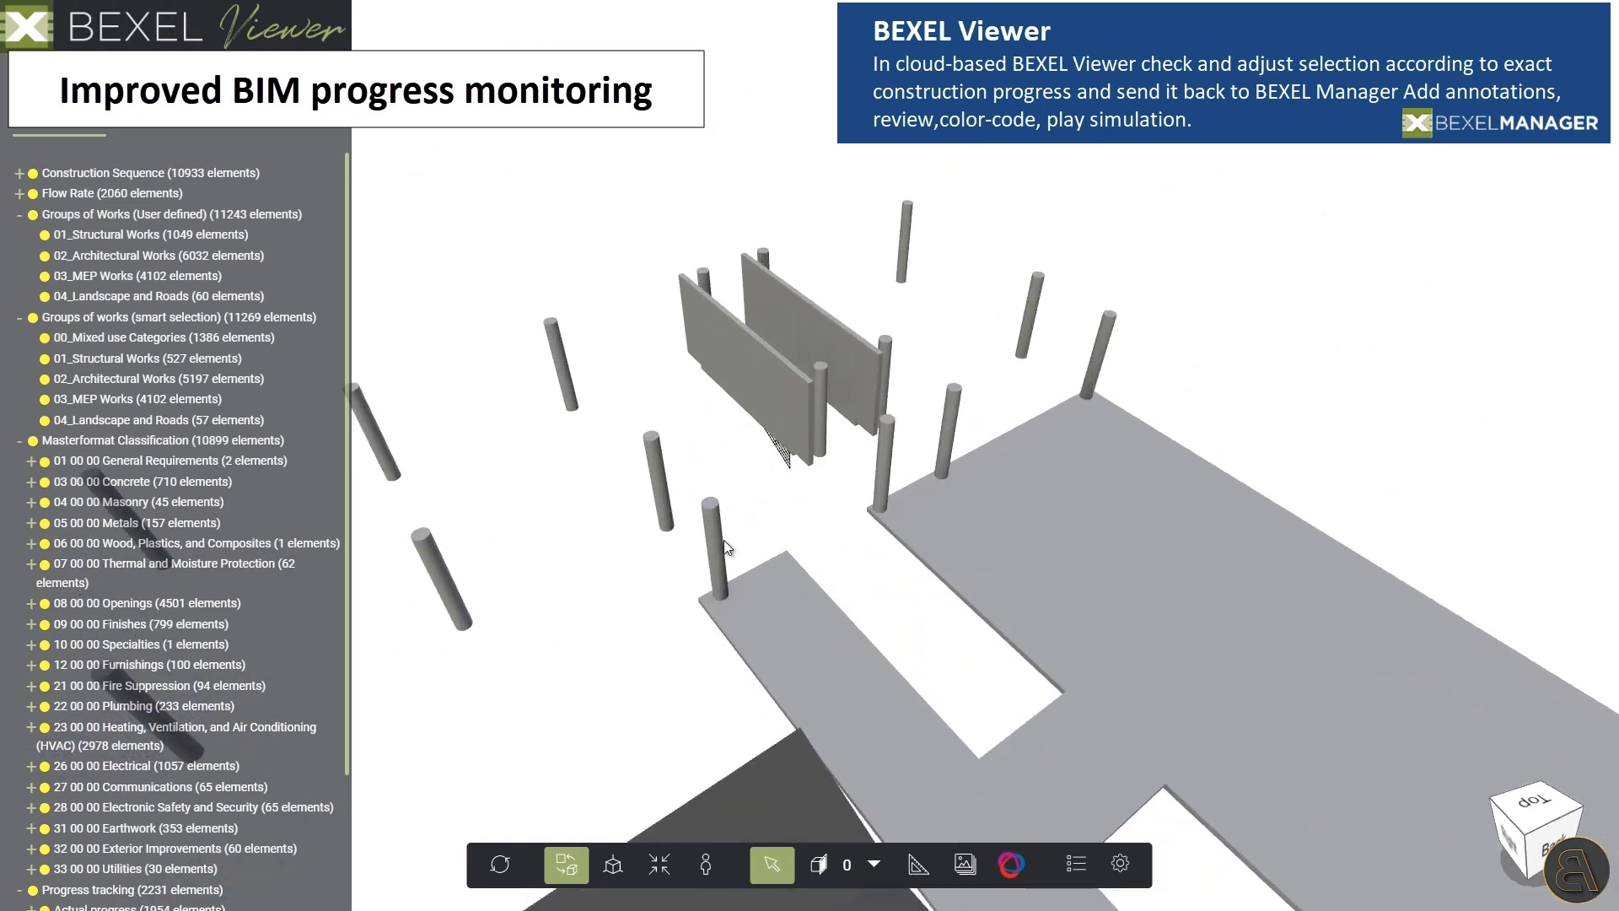
Annotate the unbuilt column as not executed, then fit the whole model in view.
right_click(1098, 351)
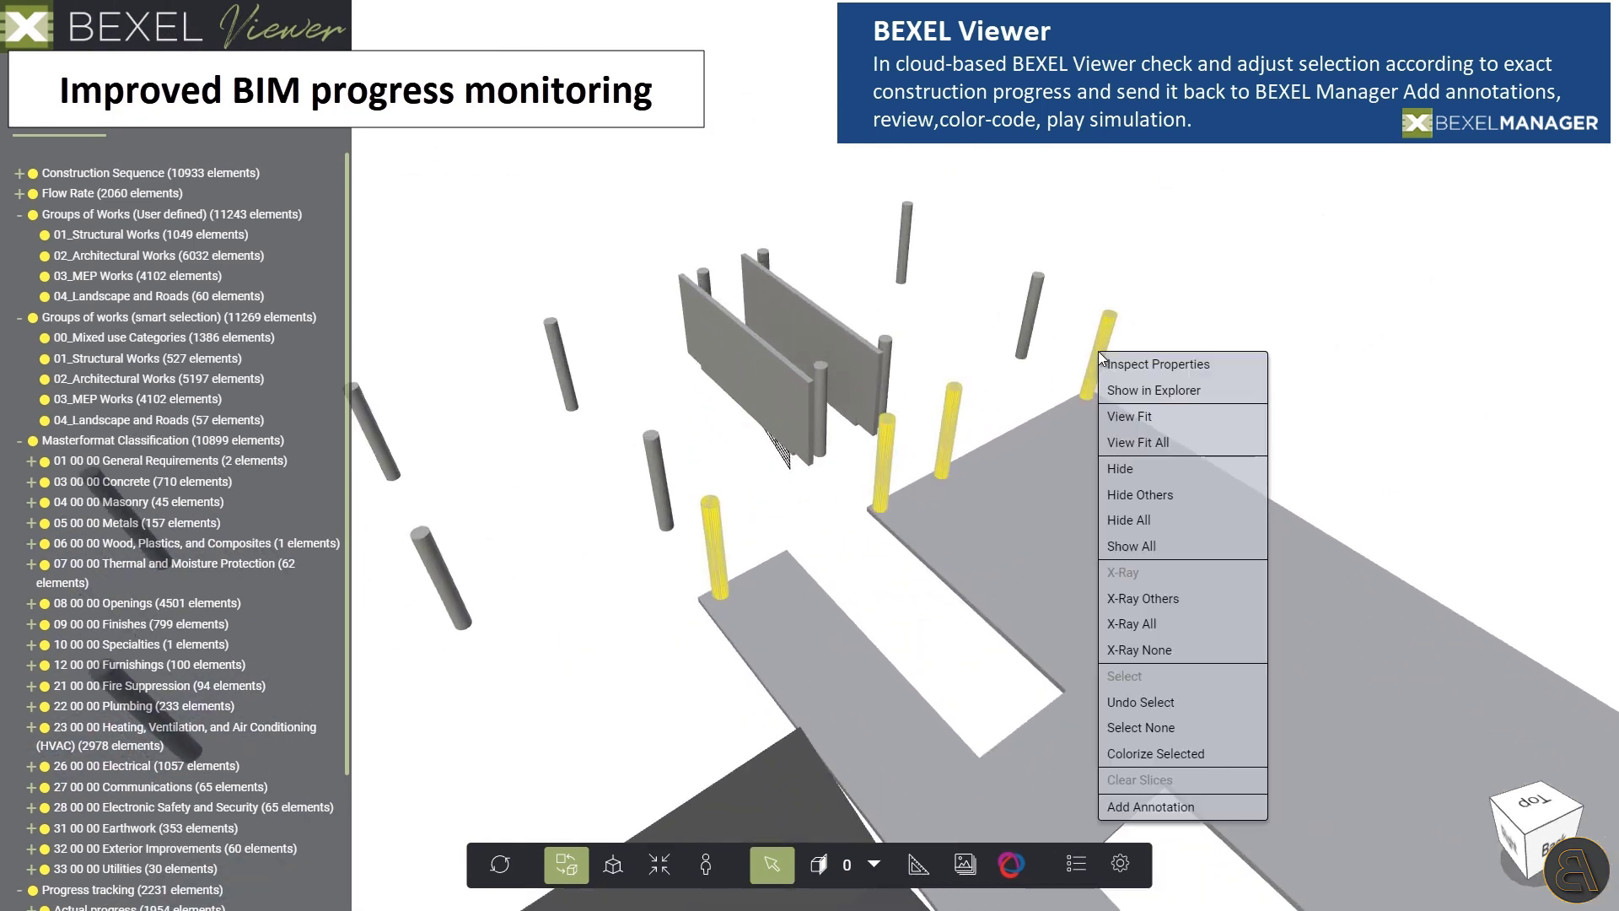
left_click(1214, 806)
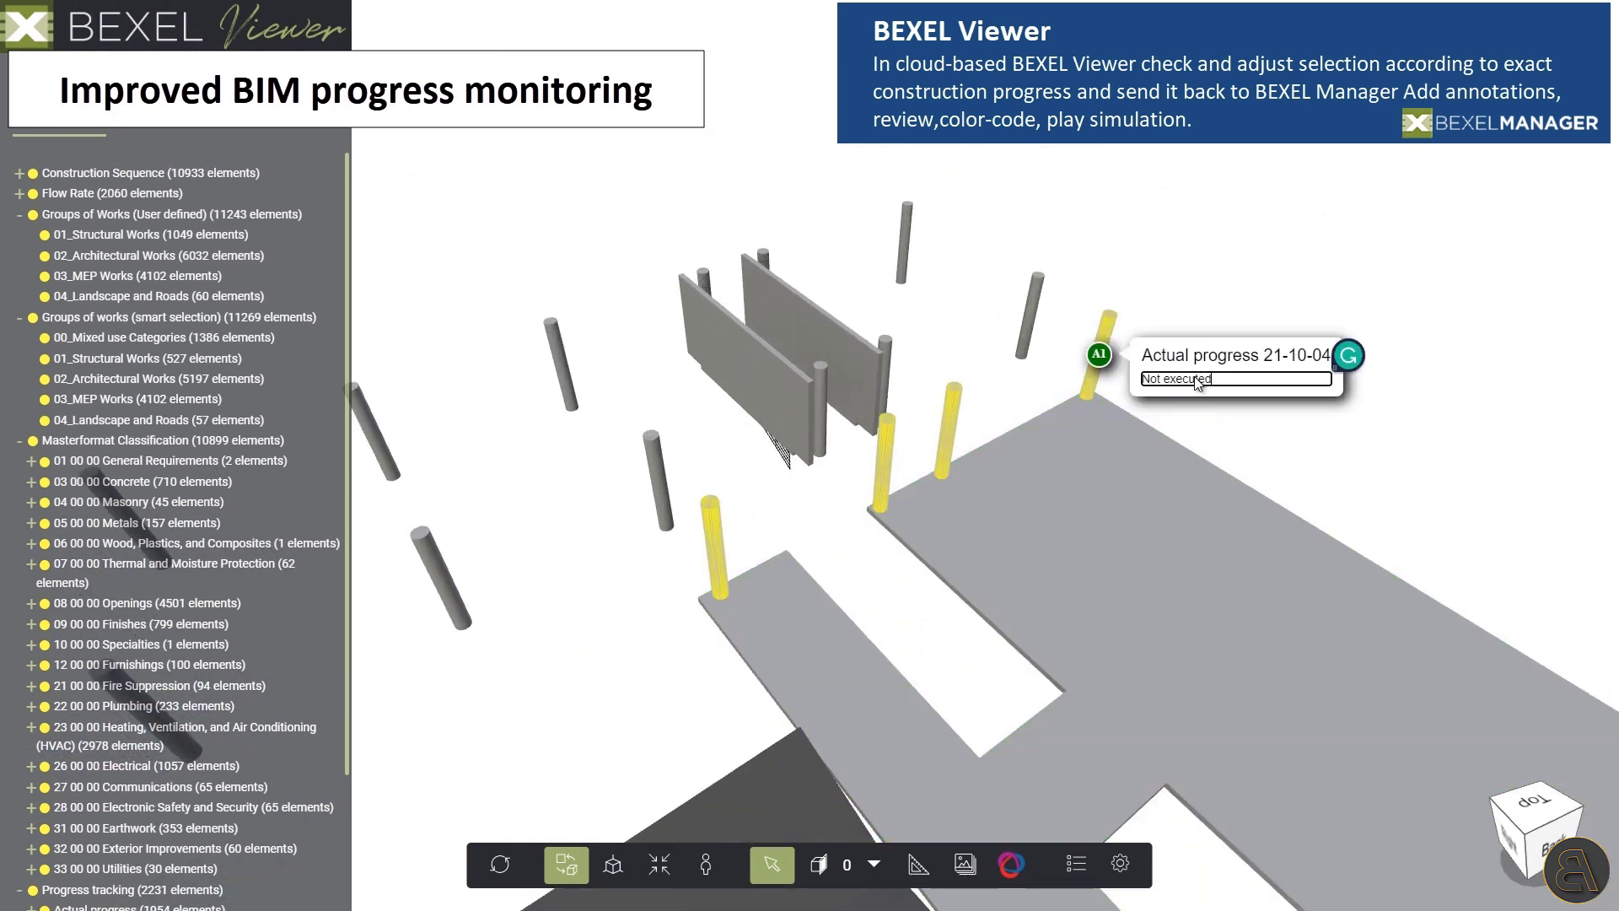
right_click(1204, 358)
left_click(1086, 393)
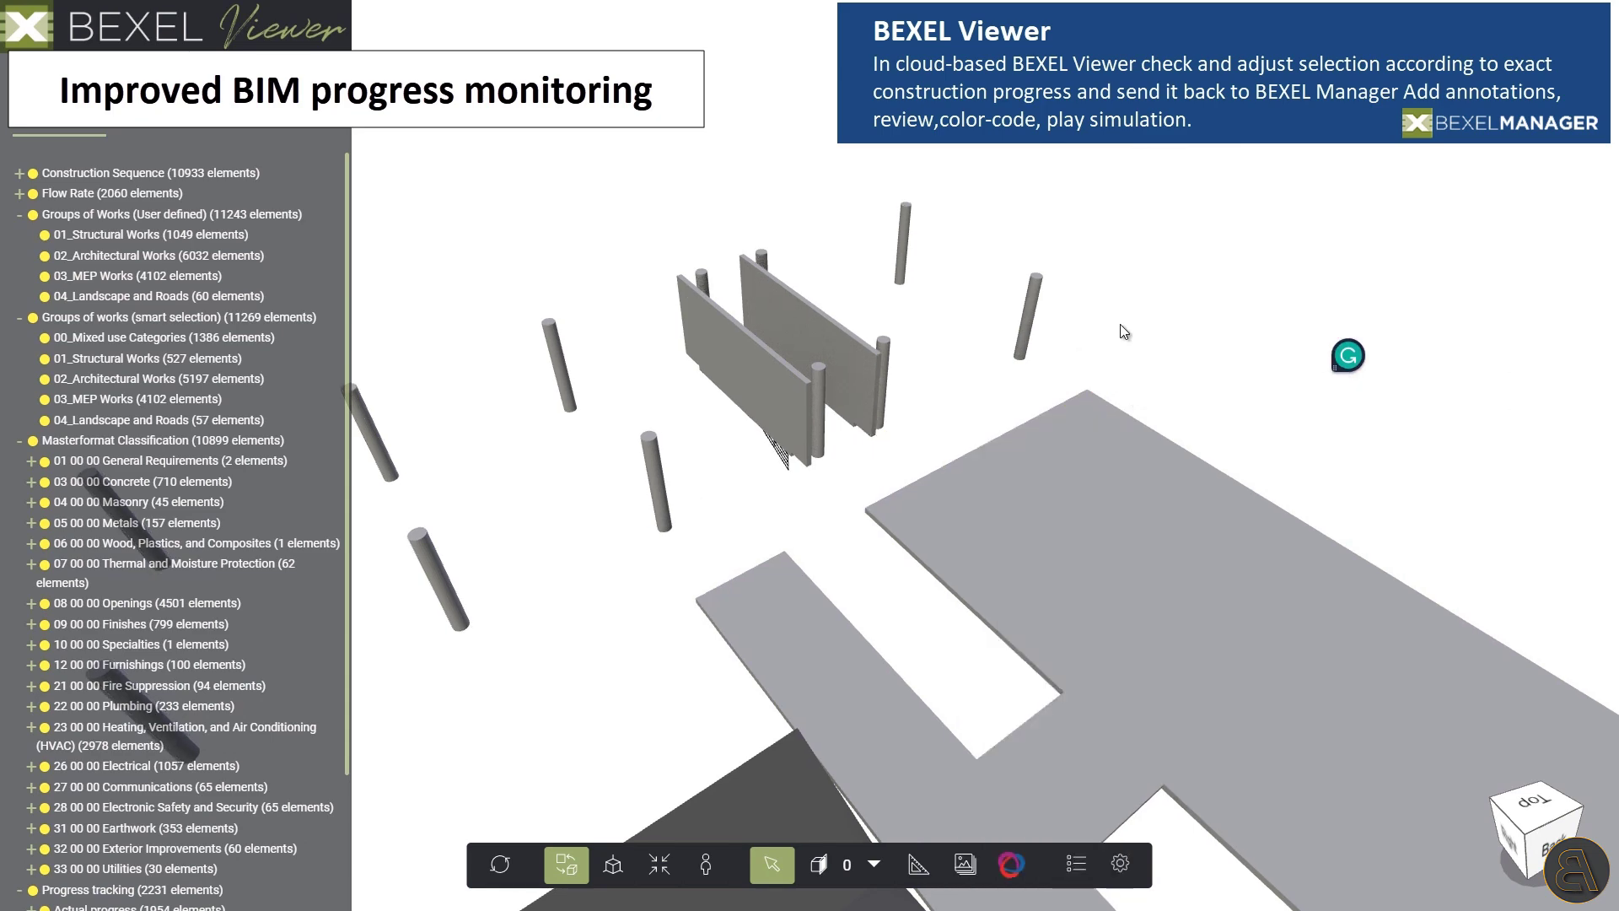
Save the current state as the actual progress BCF for 21-10-04.
left_click_drag(928, 219, 809, 629)
left_click(1011, 864)
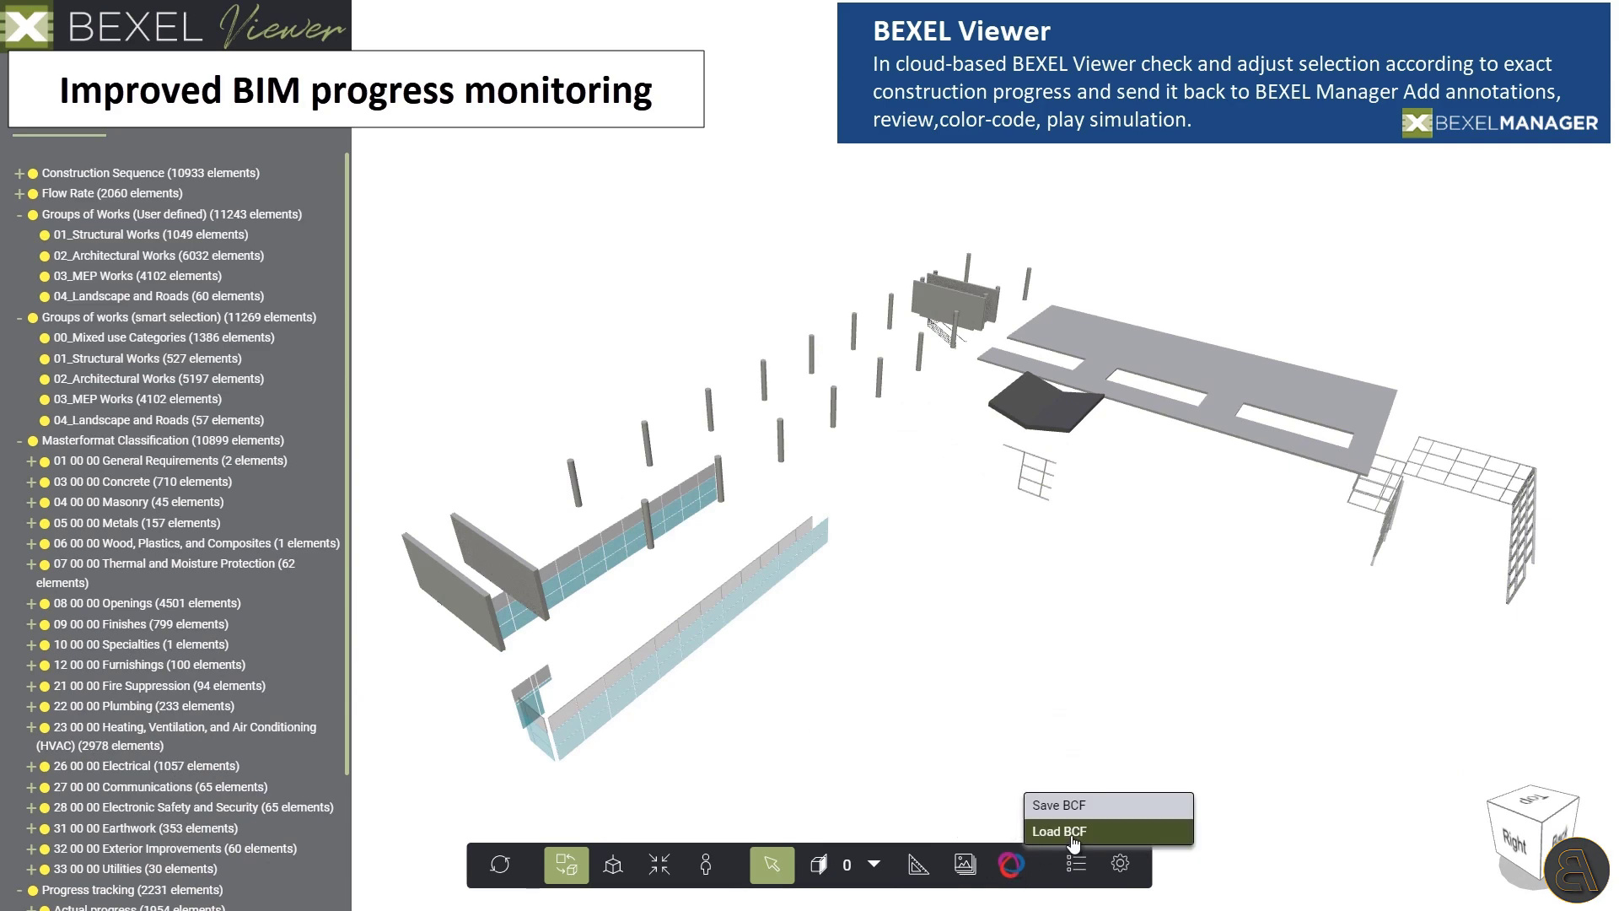
left_click(1088, 803)
left_click(605, 389)
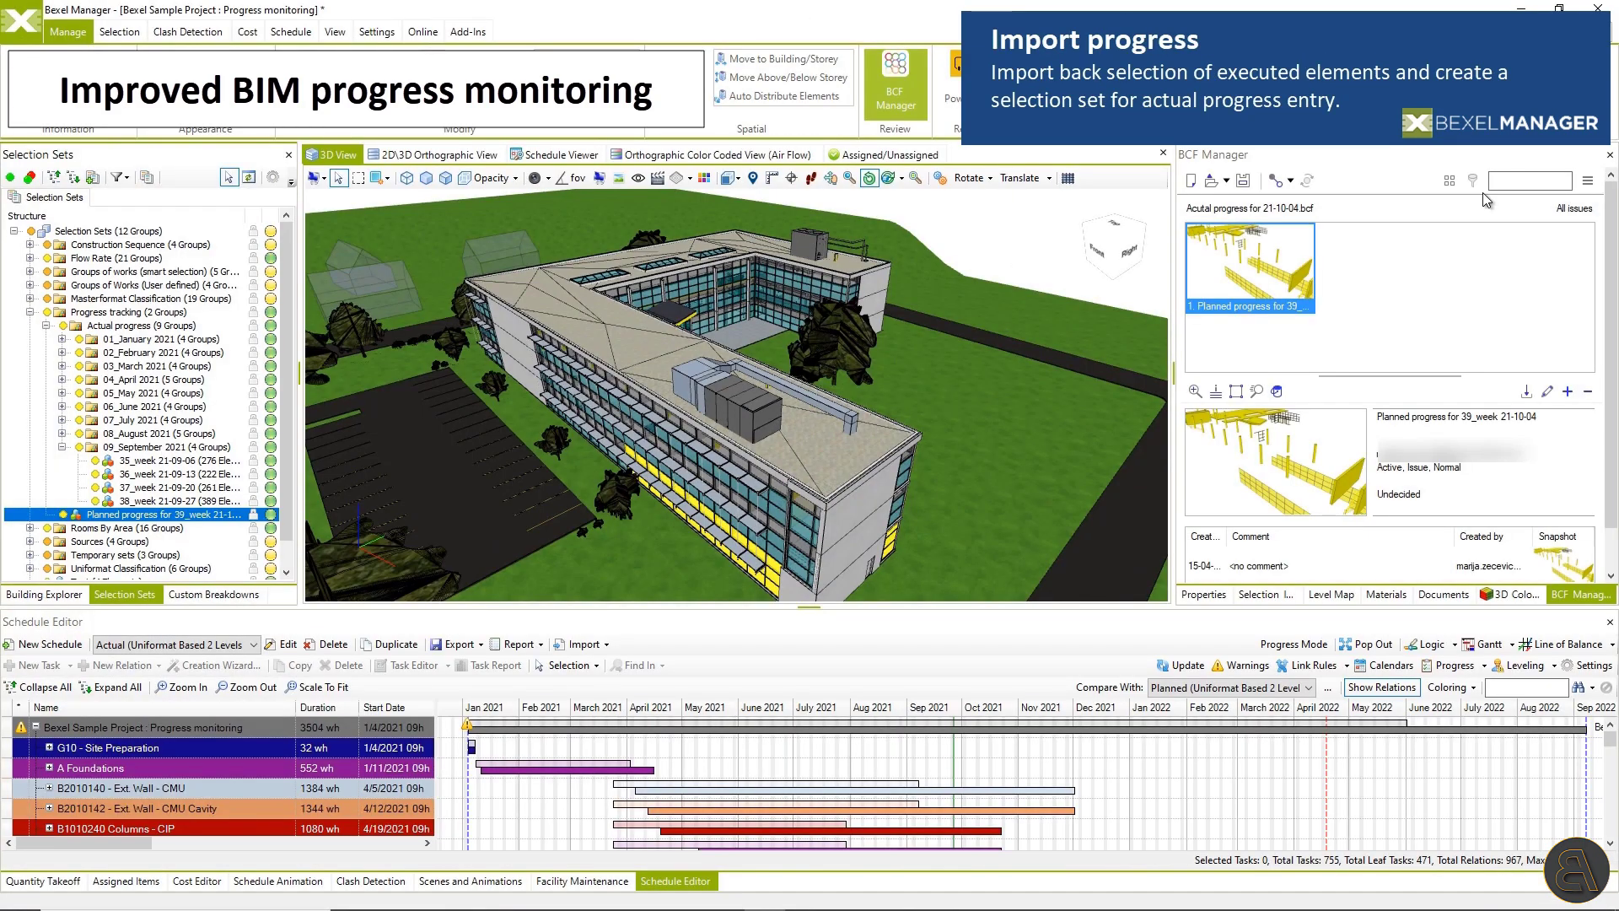
Import the actual progress BCF and save its elements as set '39_week 21-10-04' under 09_September 2021.
left_click(1211, 180)
left_click(654, 441)
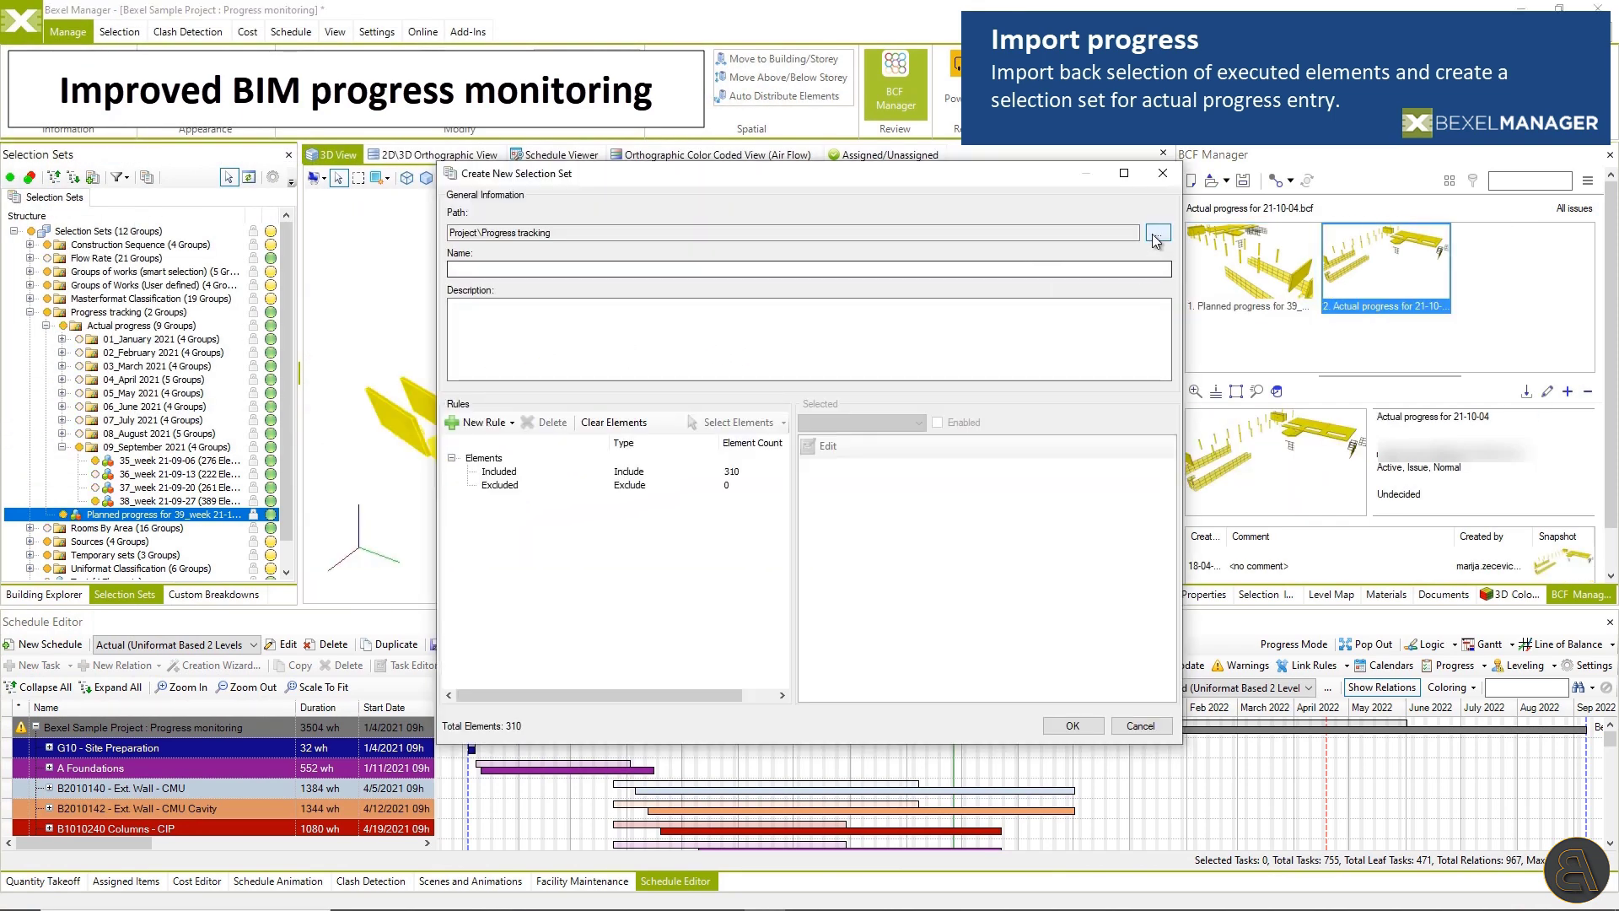
left_click(1159, 232)
left_click(684, 447)
left_click(952, 725)
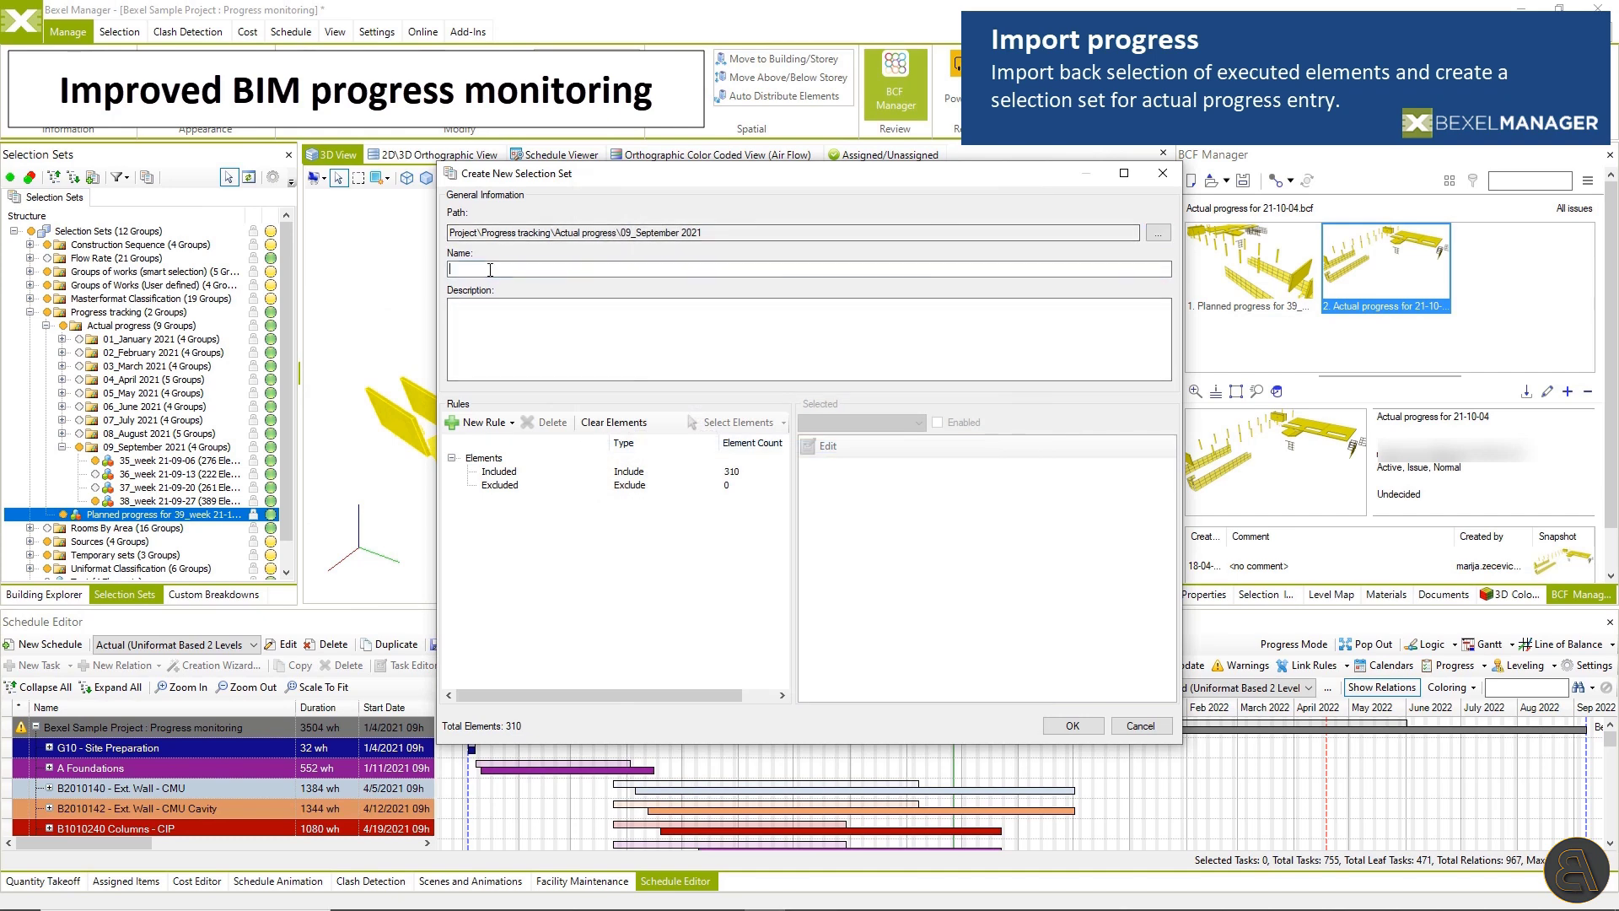
type("39_week 21-10-04")
left_click(1073, 725)
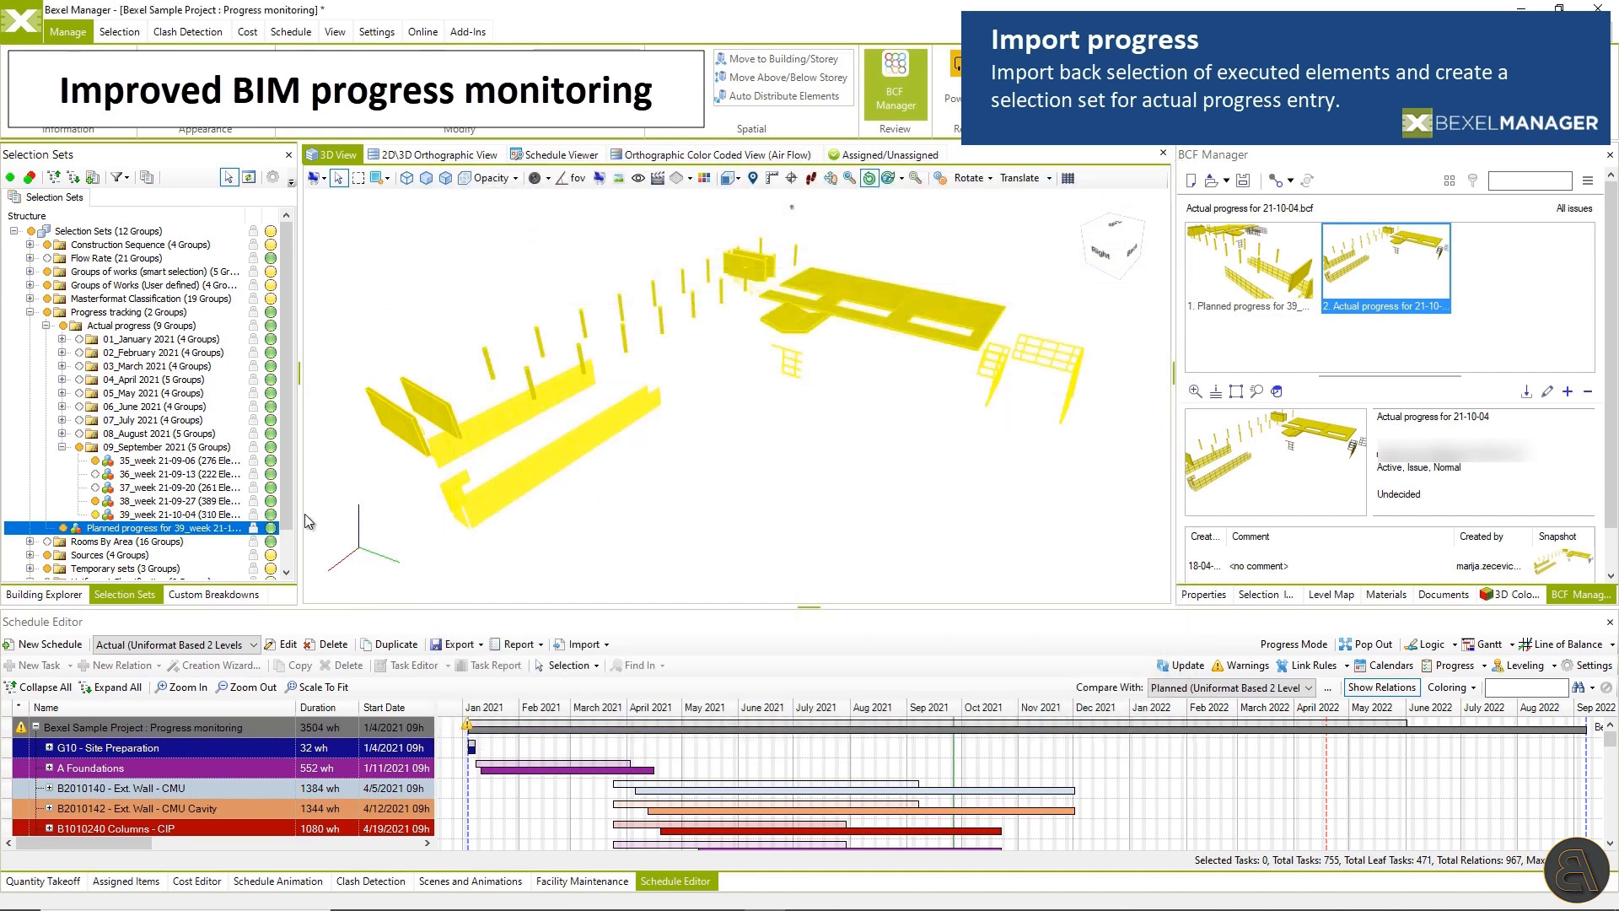
Select the 39_week 21-10-04 set and list the schedule progress entries.
left_click(147, 516)
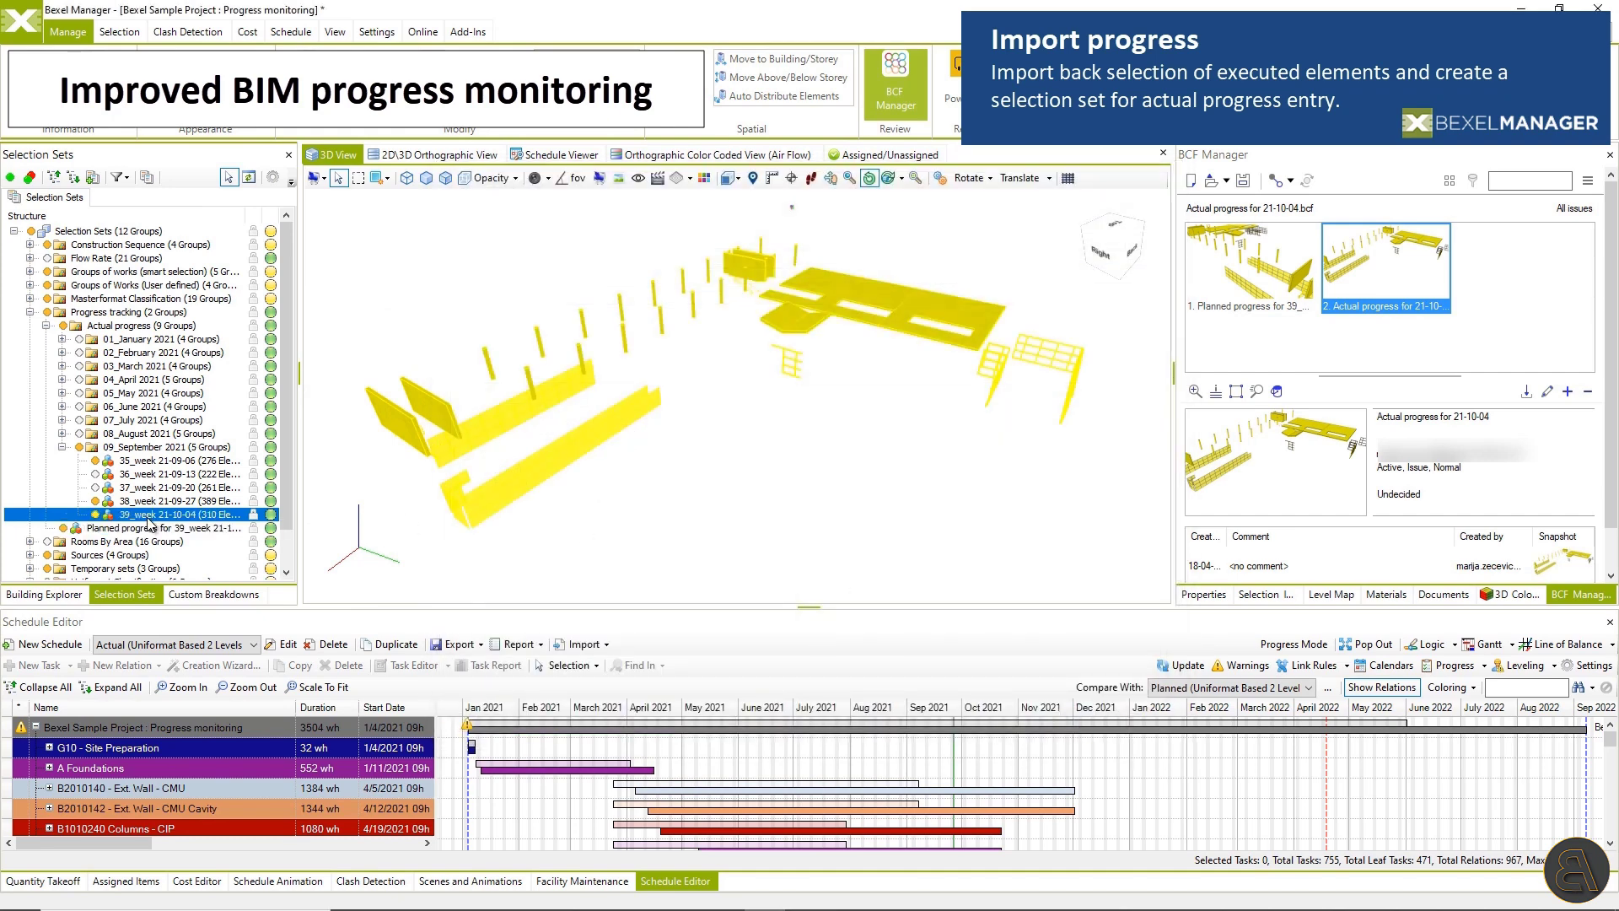
left_click(1455, 666)
scroll(1019, 337, "down", 6)
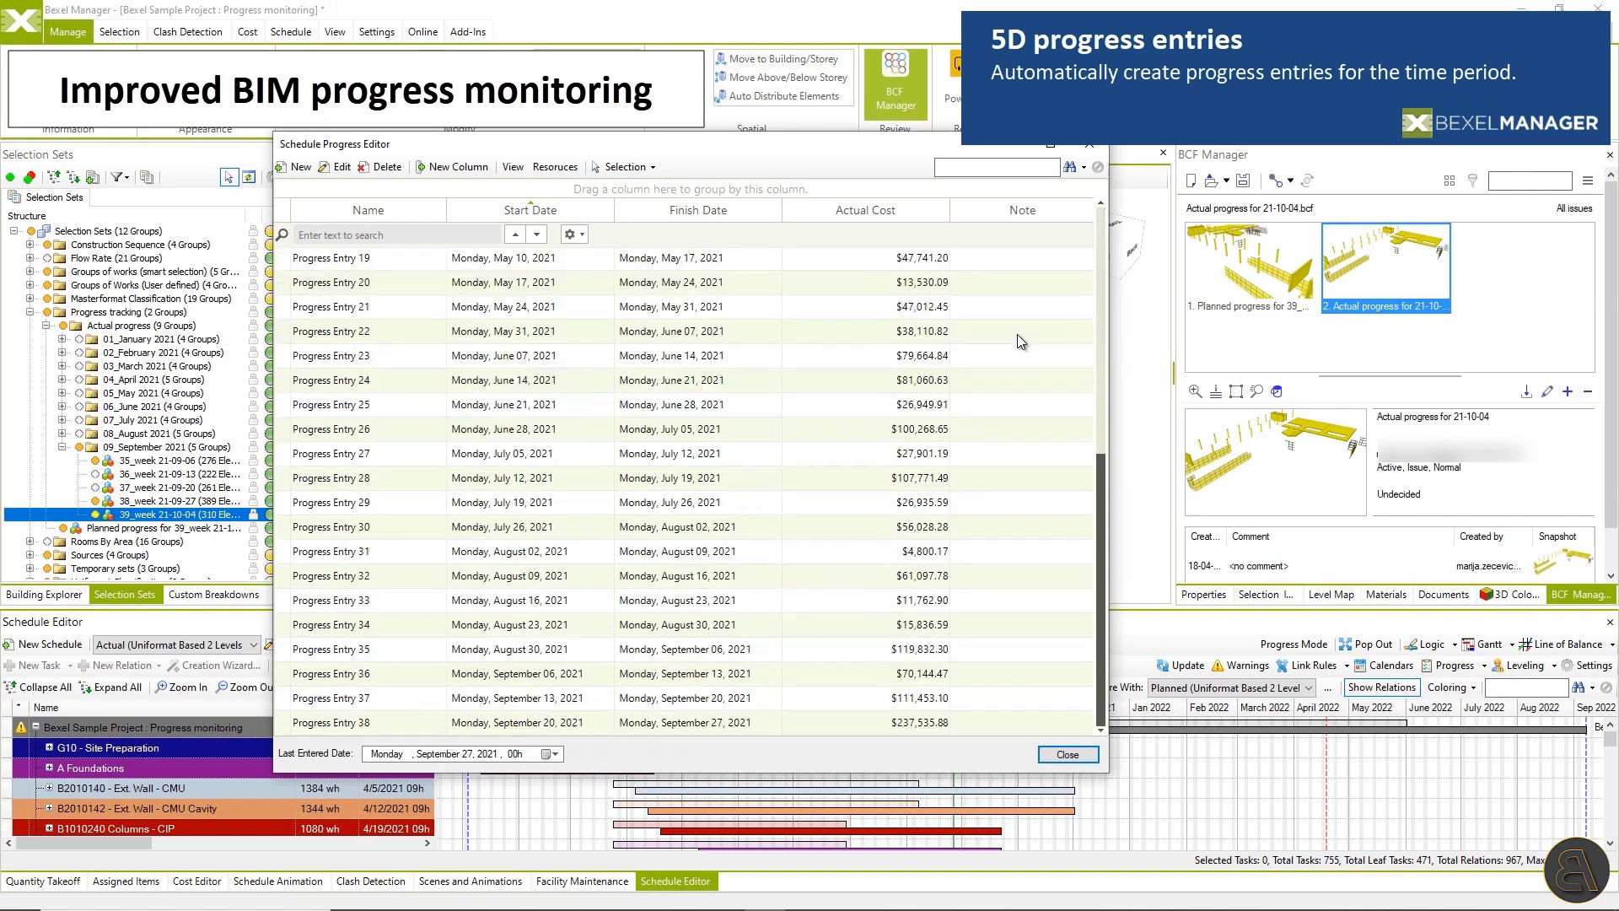
Create Progress Entry 39 finishing October 4, filled from the 39_week 21-10-04 selection set.
left_click(299, 167)
left_click(334, 238)
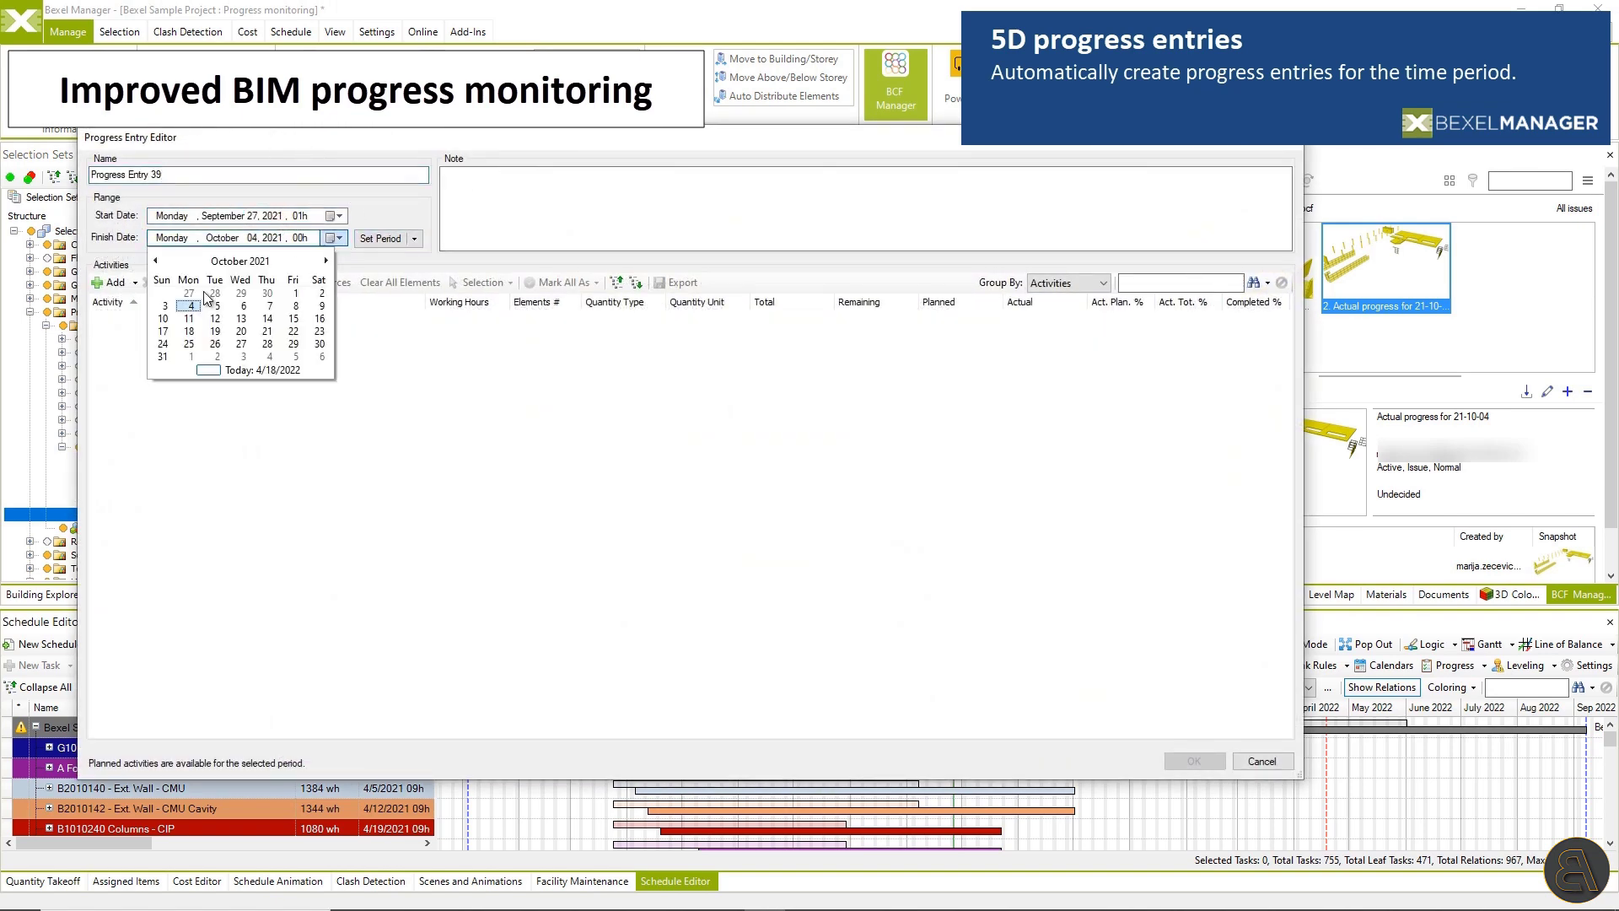
left_click(190, 306)
left_click(115, 283)
left_click(143, 338)
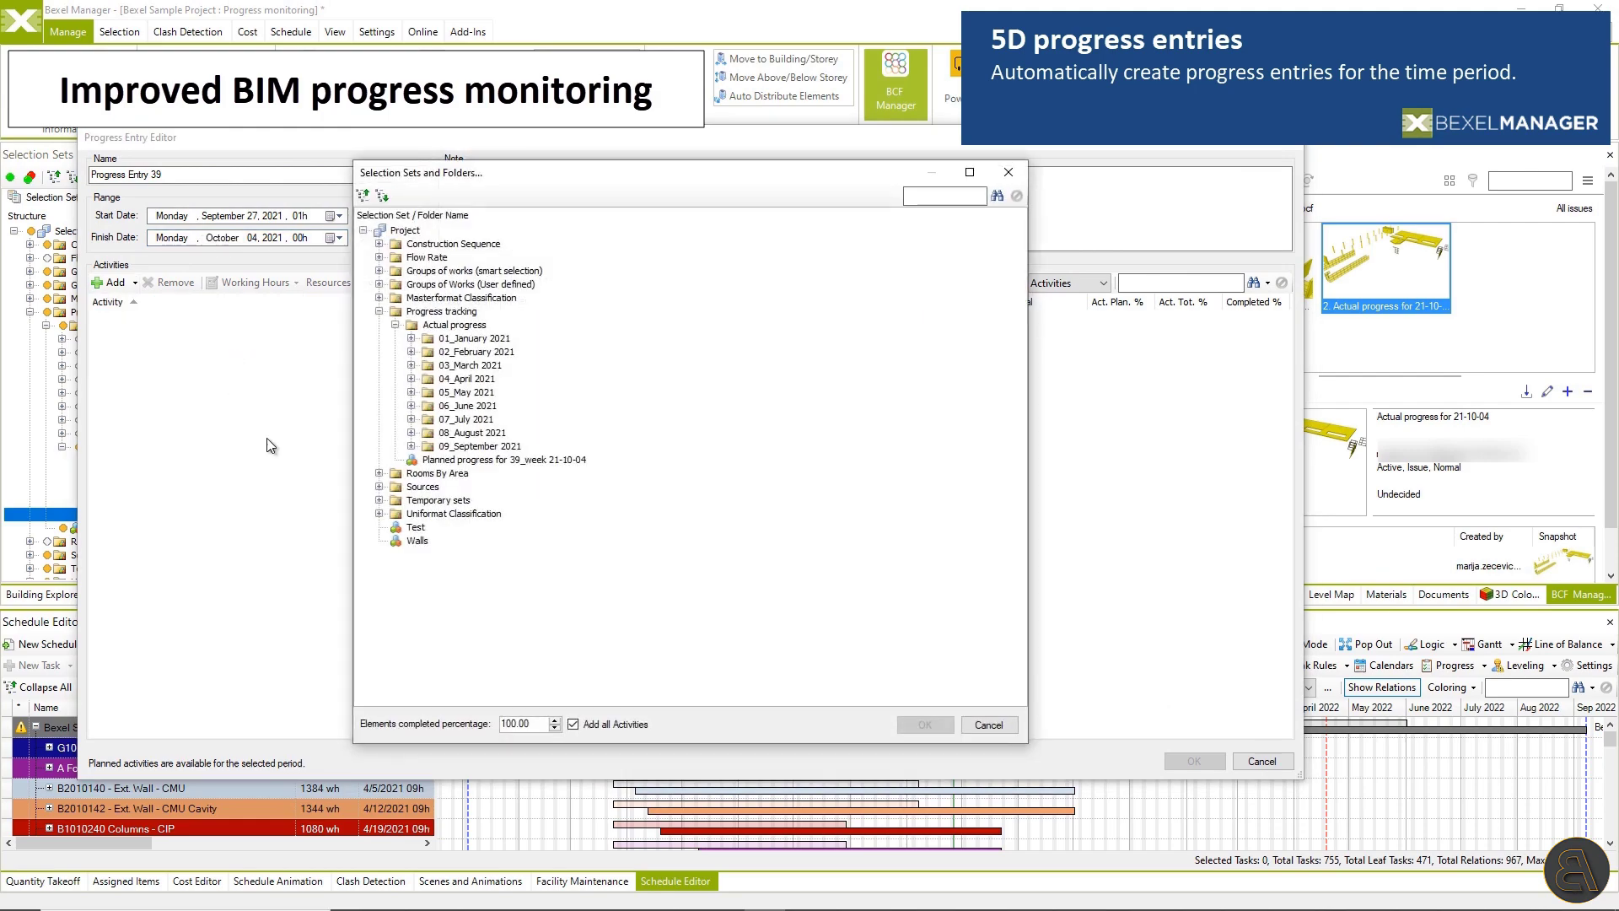
left_click(412, 446)
left_click(494, 513)
left_click(925, 726)
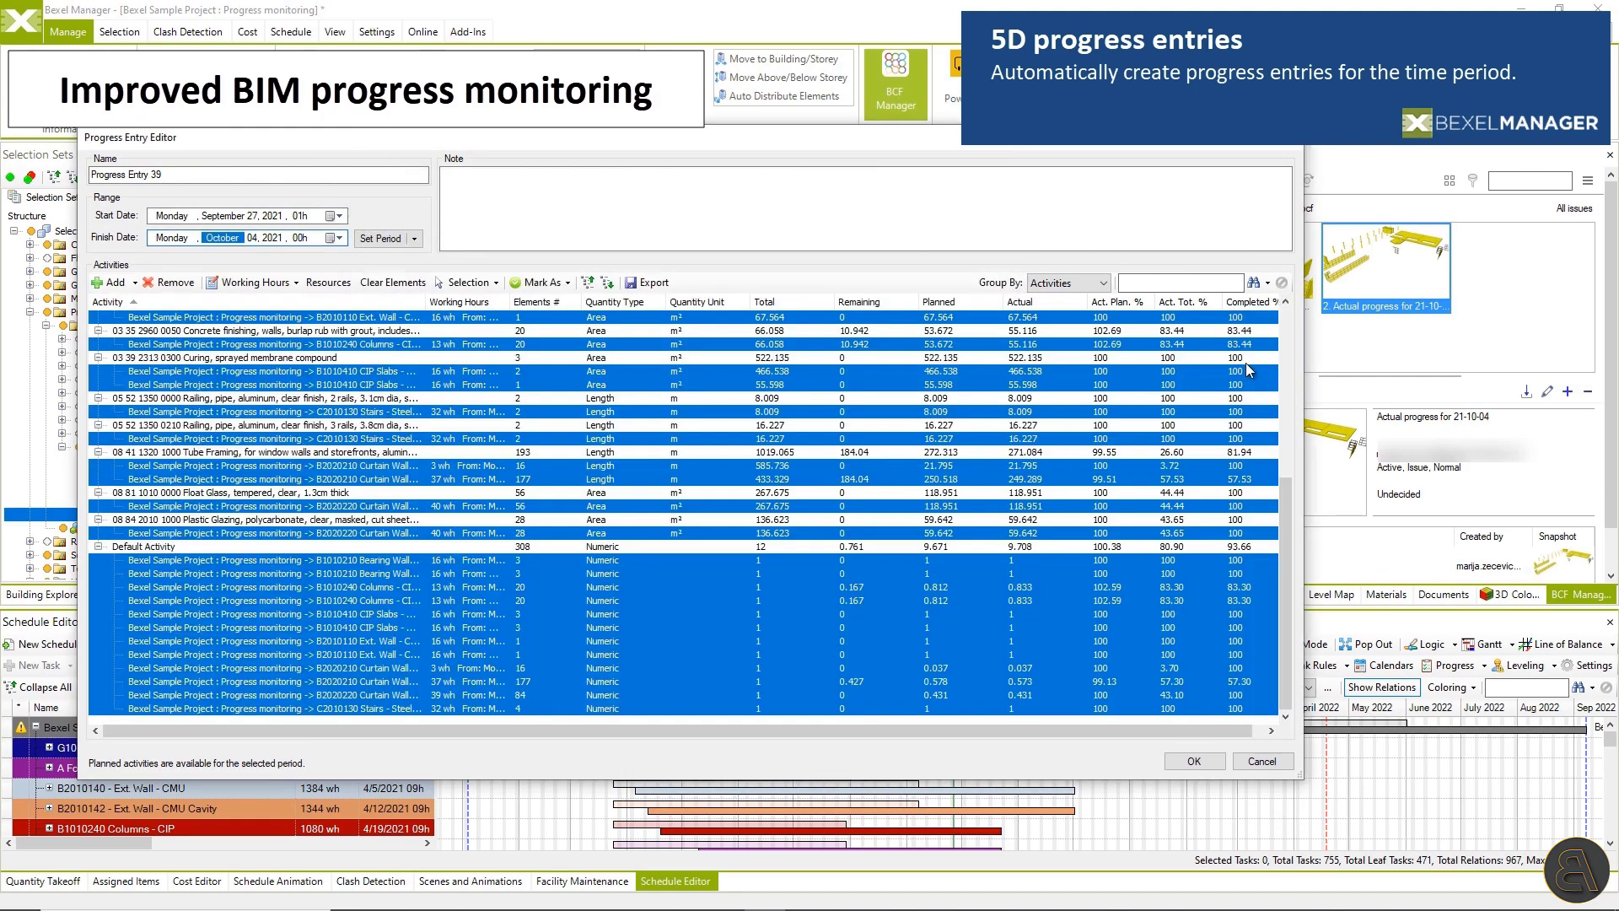
left_click_drag(1290, 498, 1300, 549)
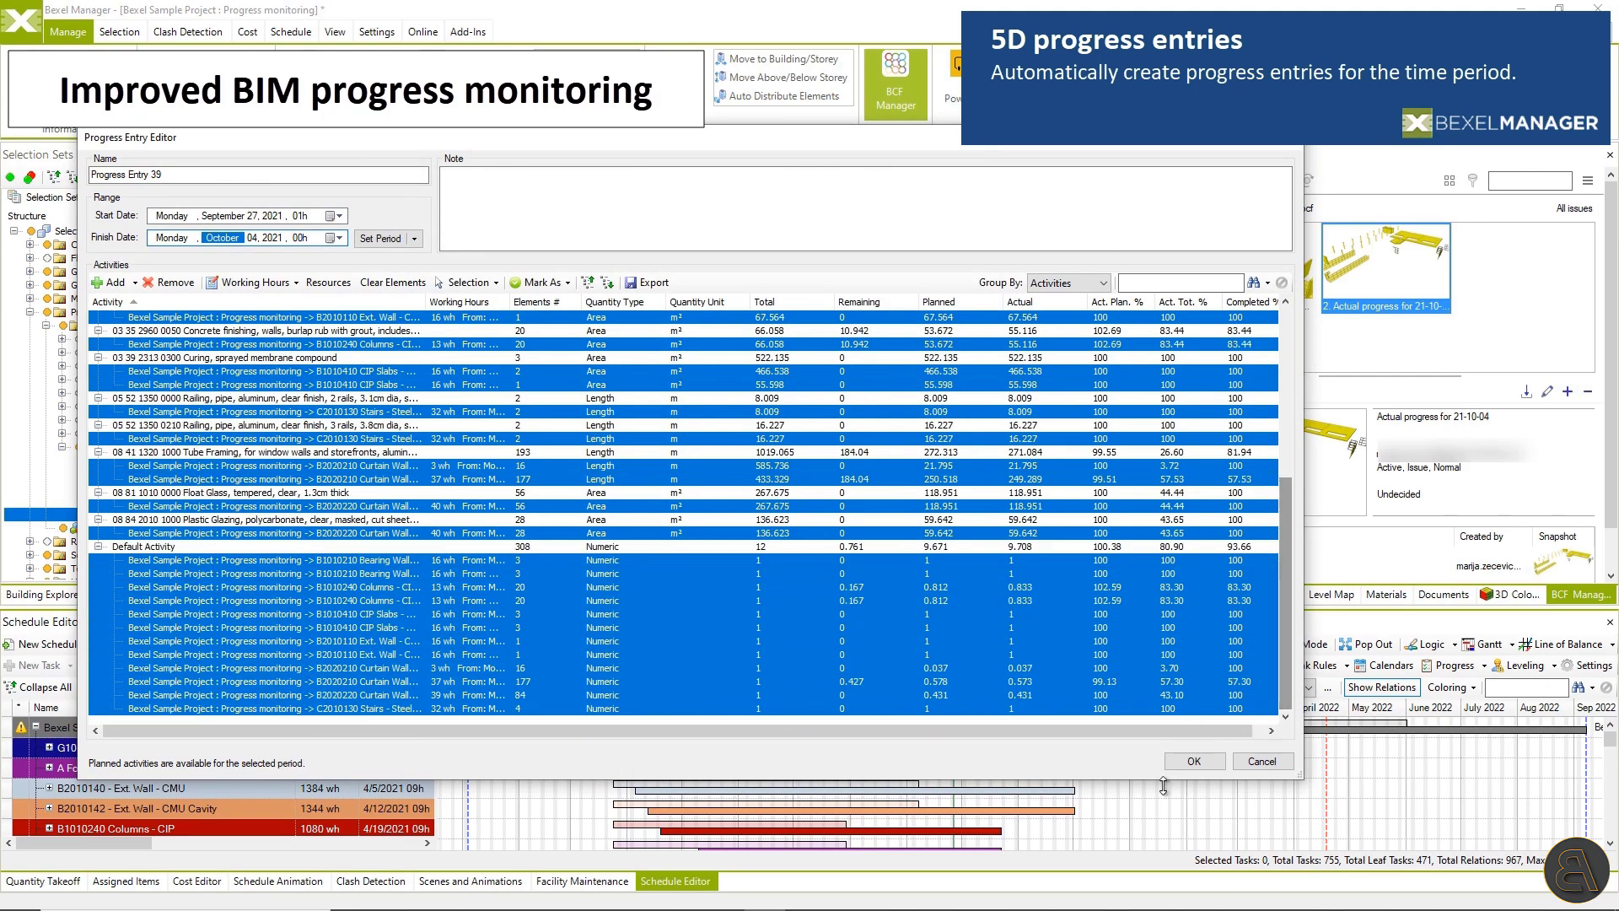
left_click(1194, 761)
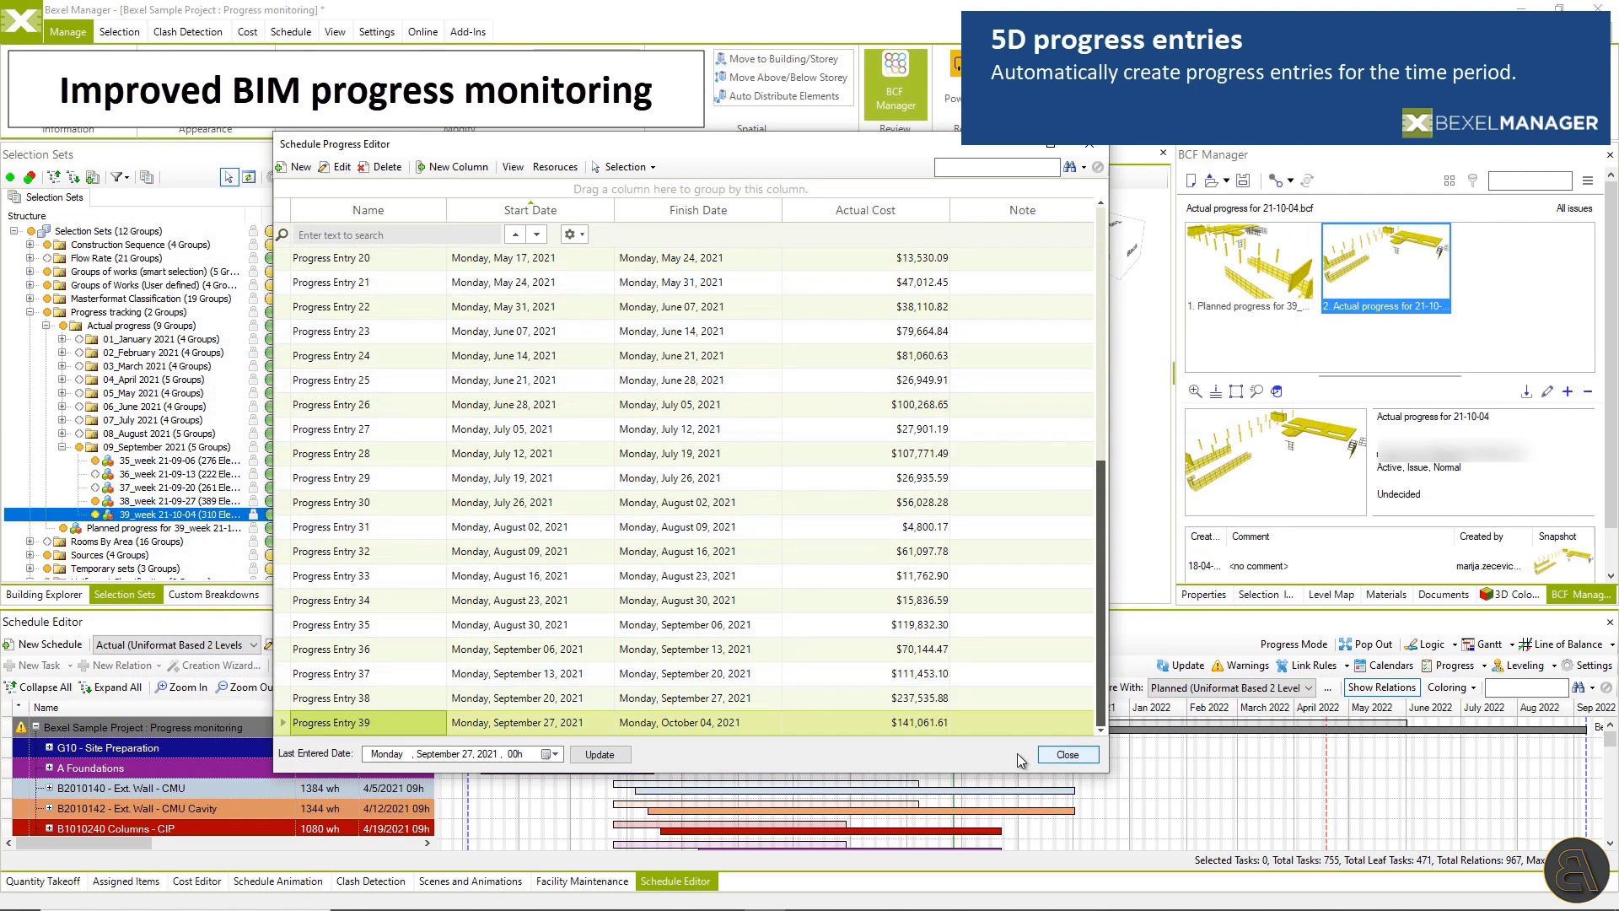
Update the last progress date, then compare planned versus actual cumulative cost and labor quantities.
left_click(596, 756)
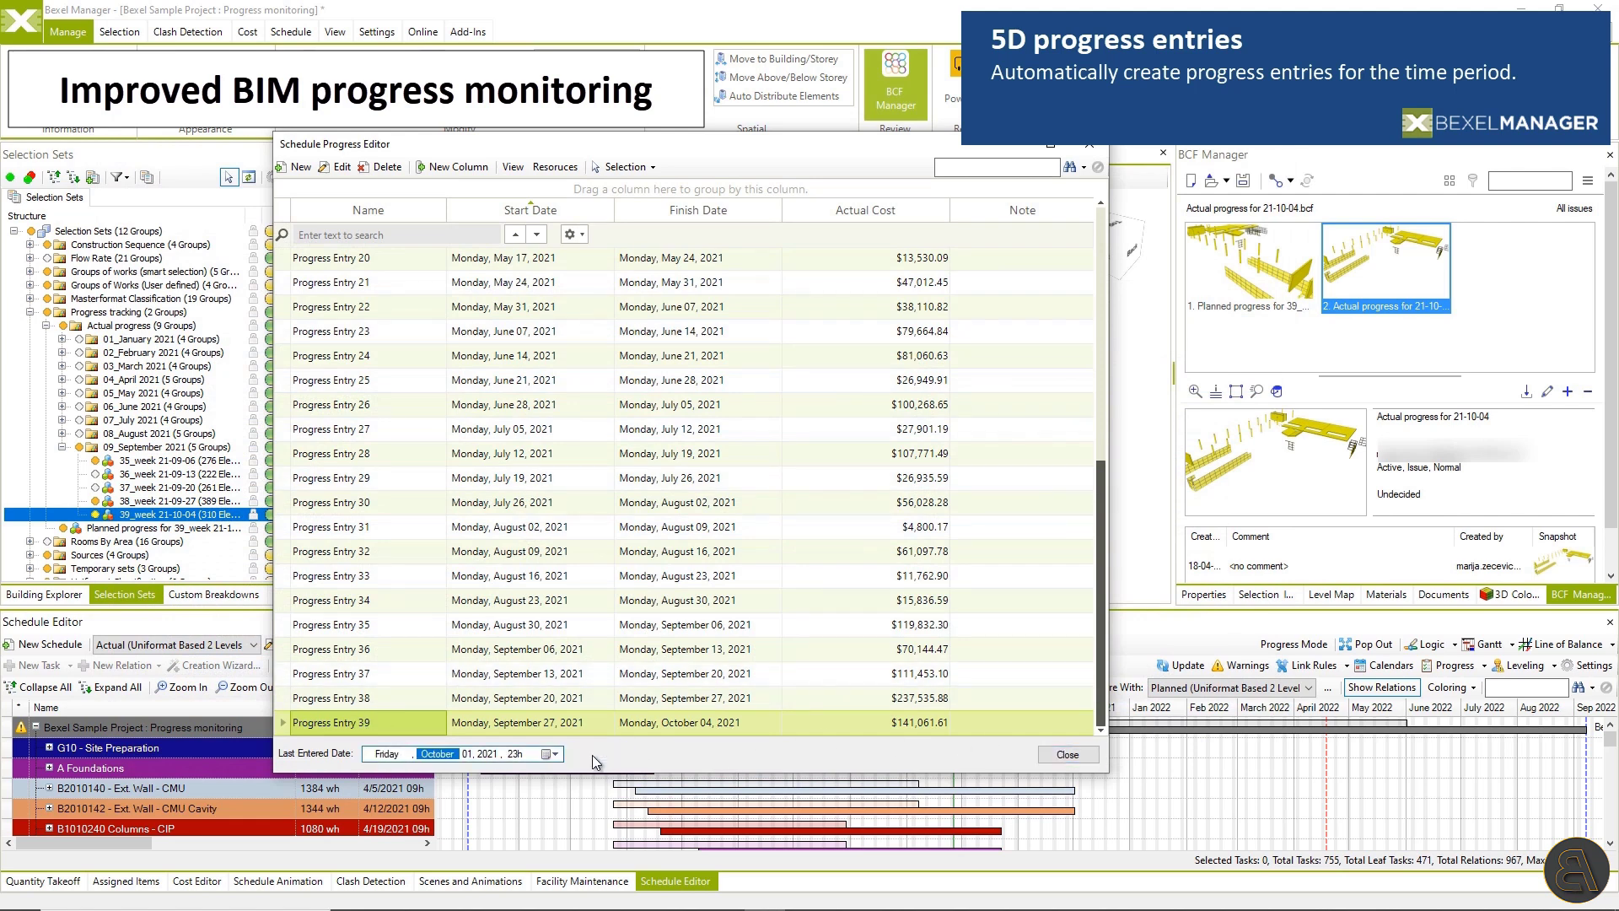
left_click(1068, 755)
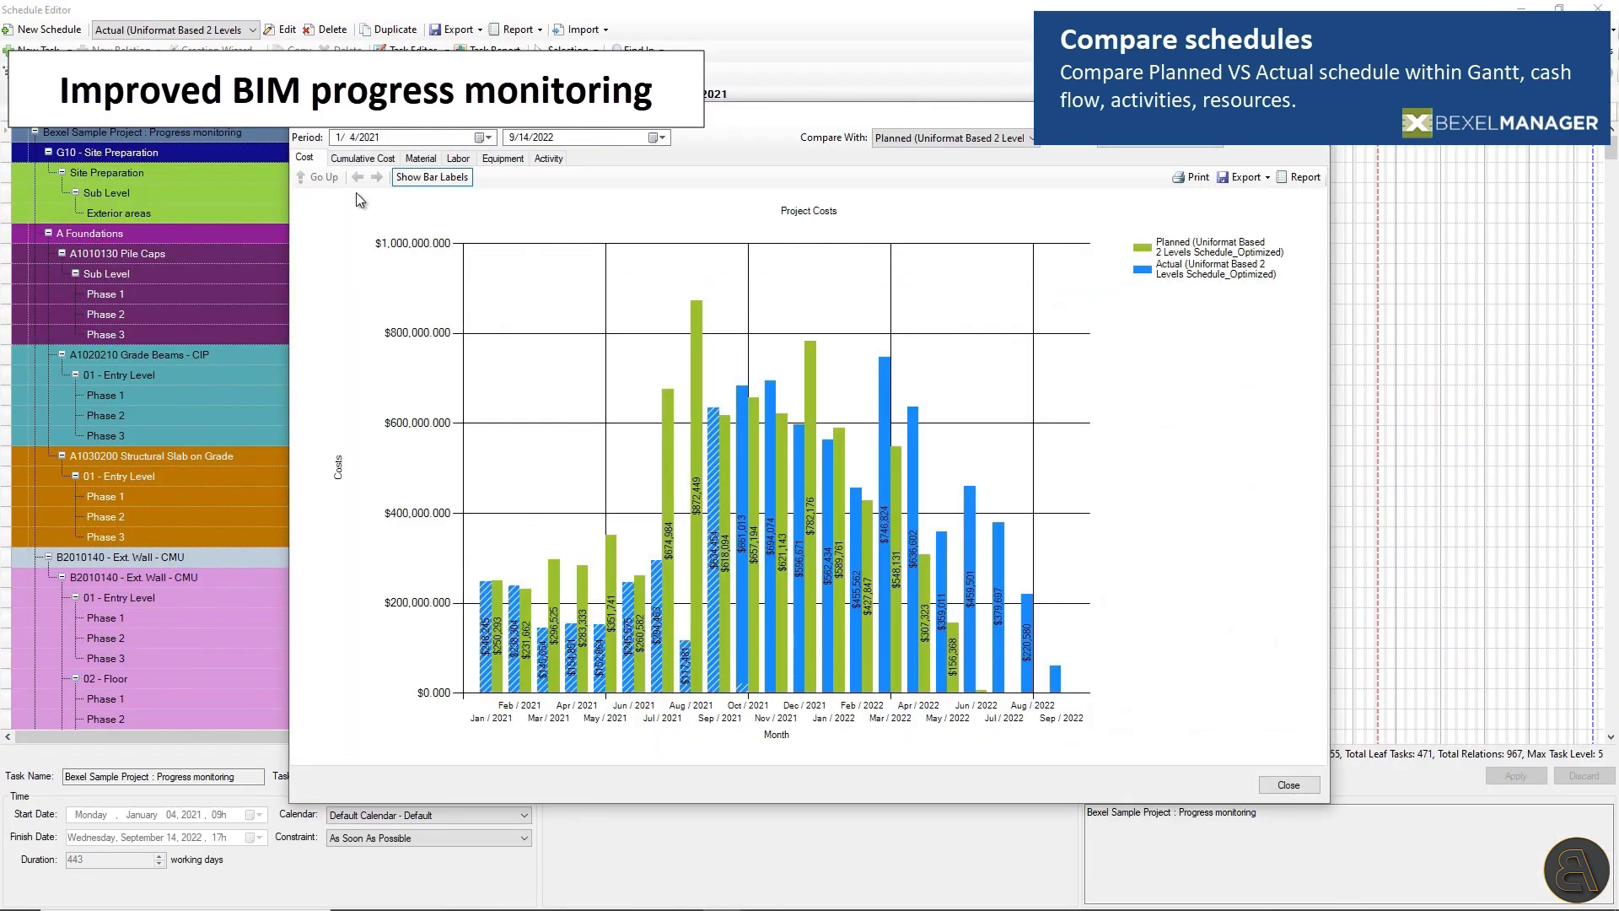
left_click(362, 159)
left_click(456, 159)
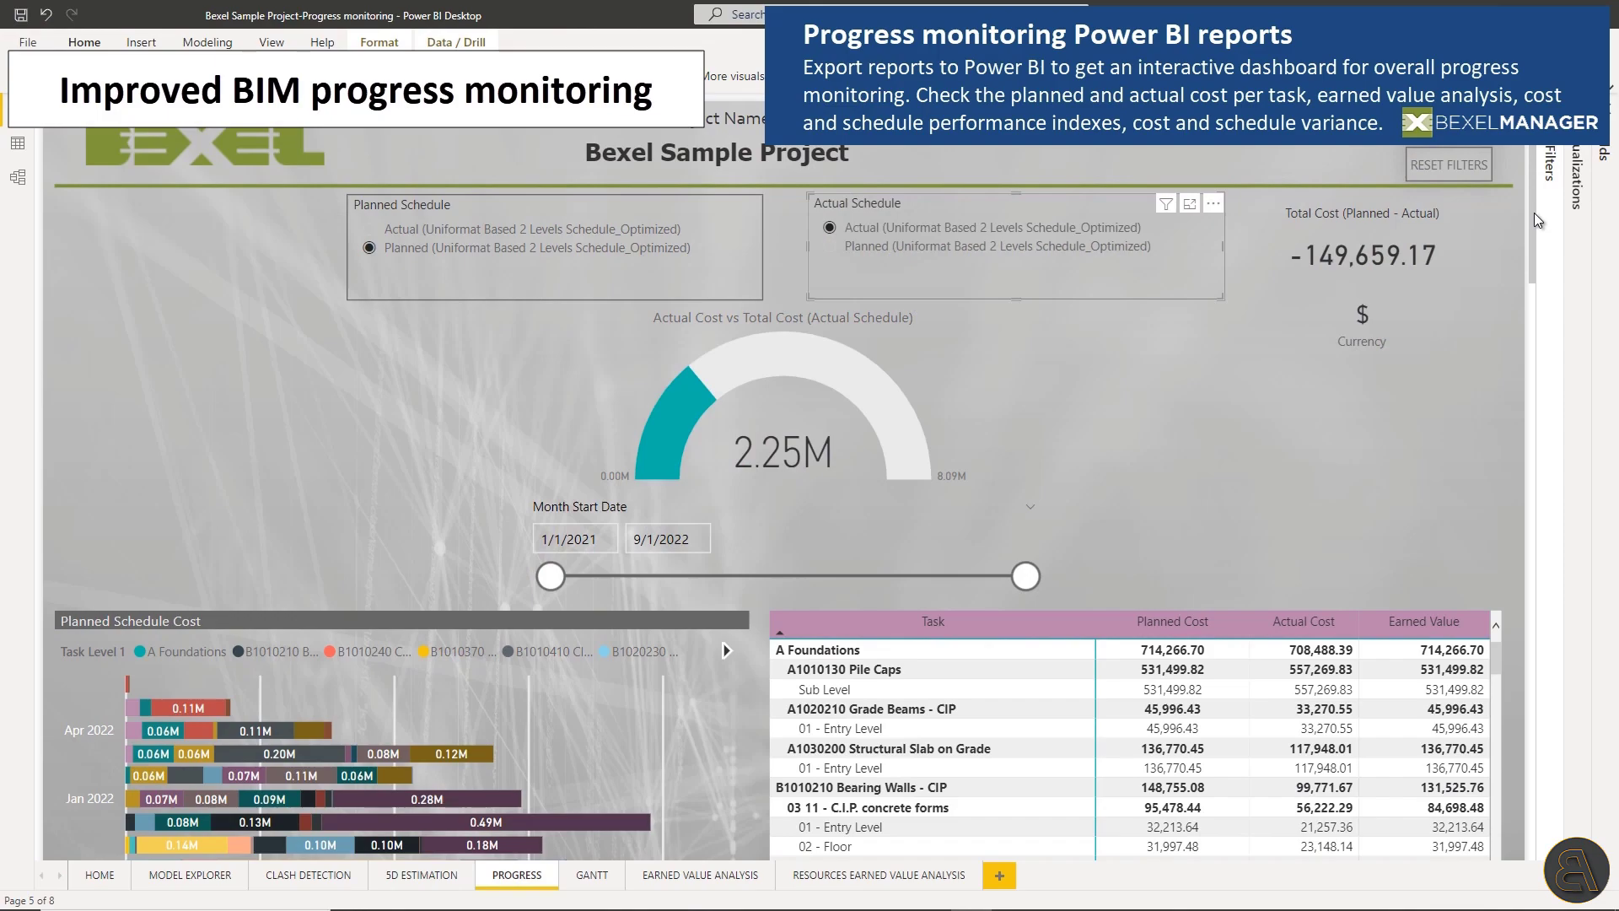
Scroll from the Progress report down to the Earned Value Analysis total and cumulative cost charts.
left_click_drag(1535, 219, 1545, 322)
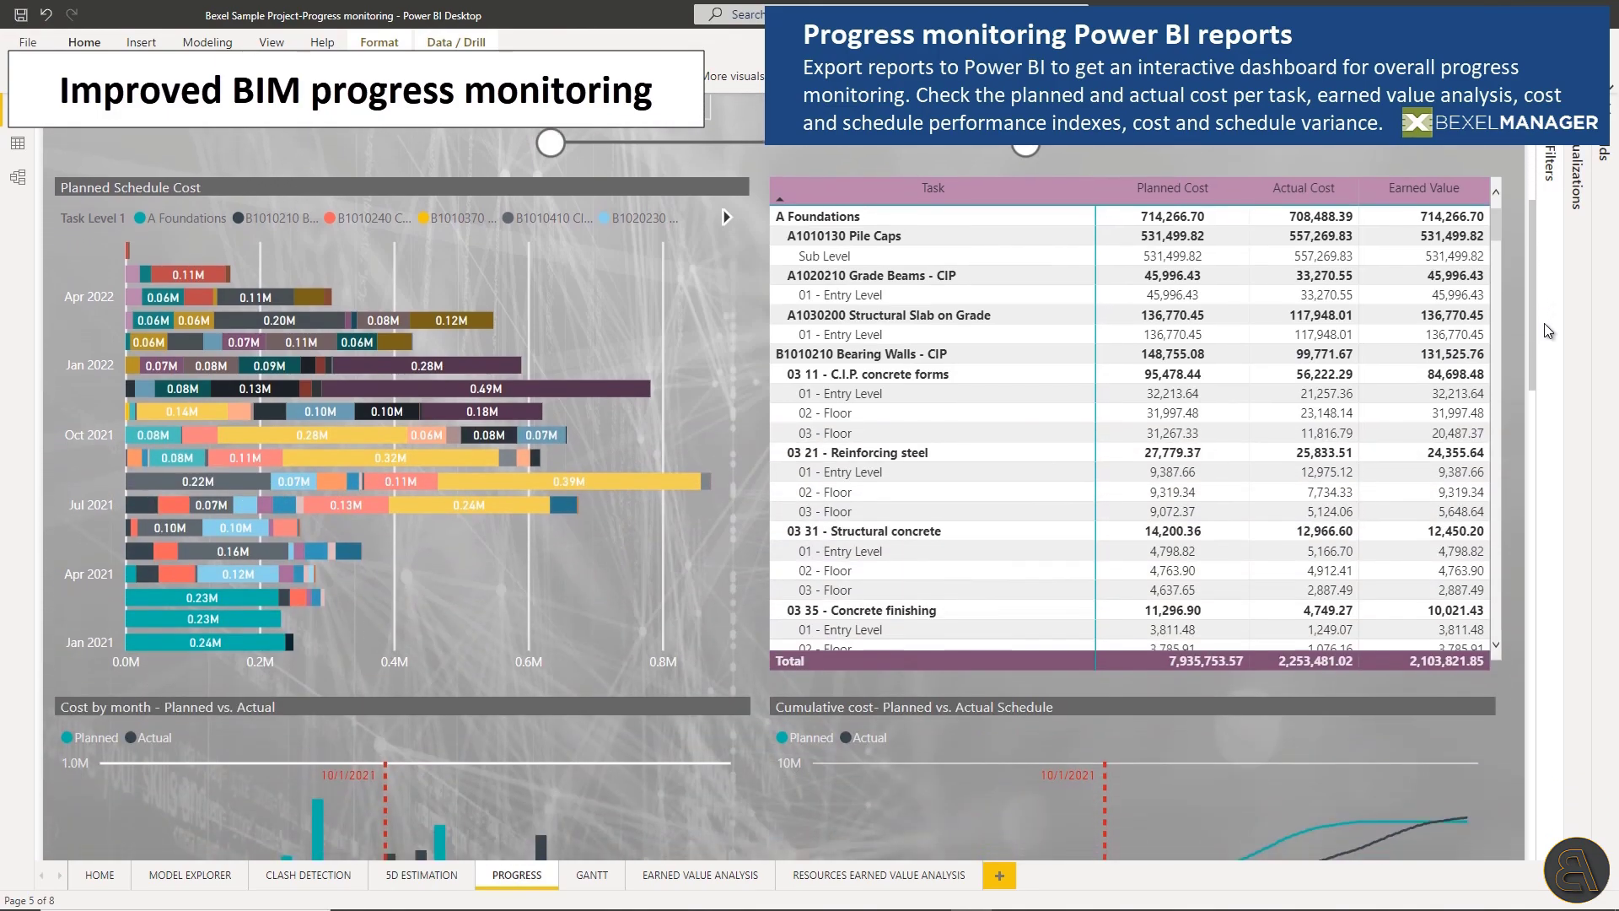
scroll(1059, 690, "down", 5)
scroll(1060, 685, "down", 10)
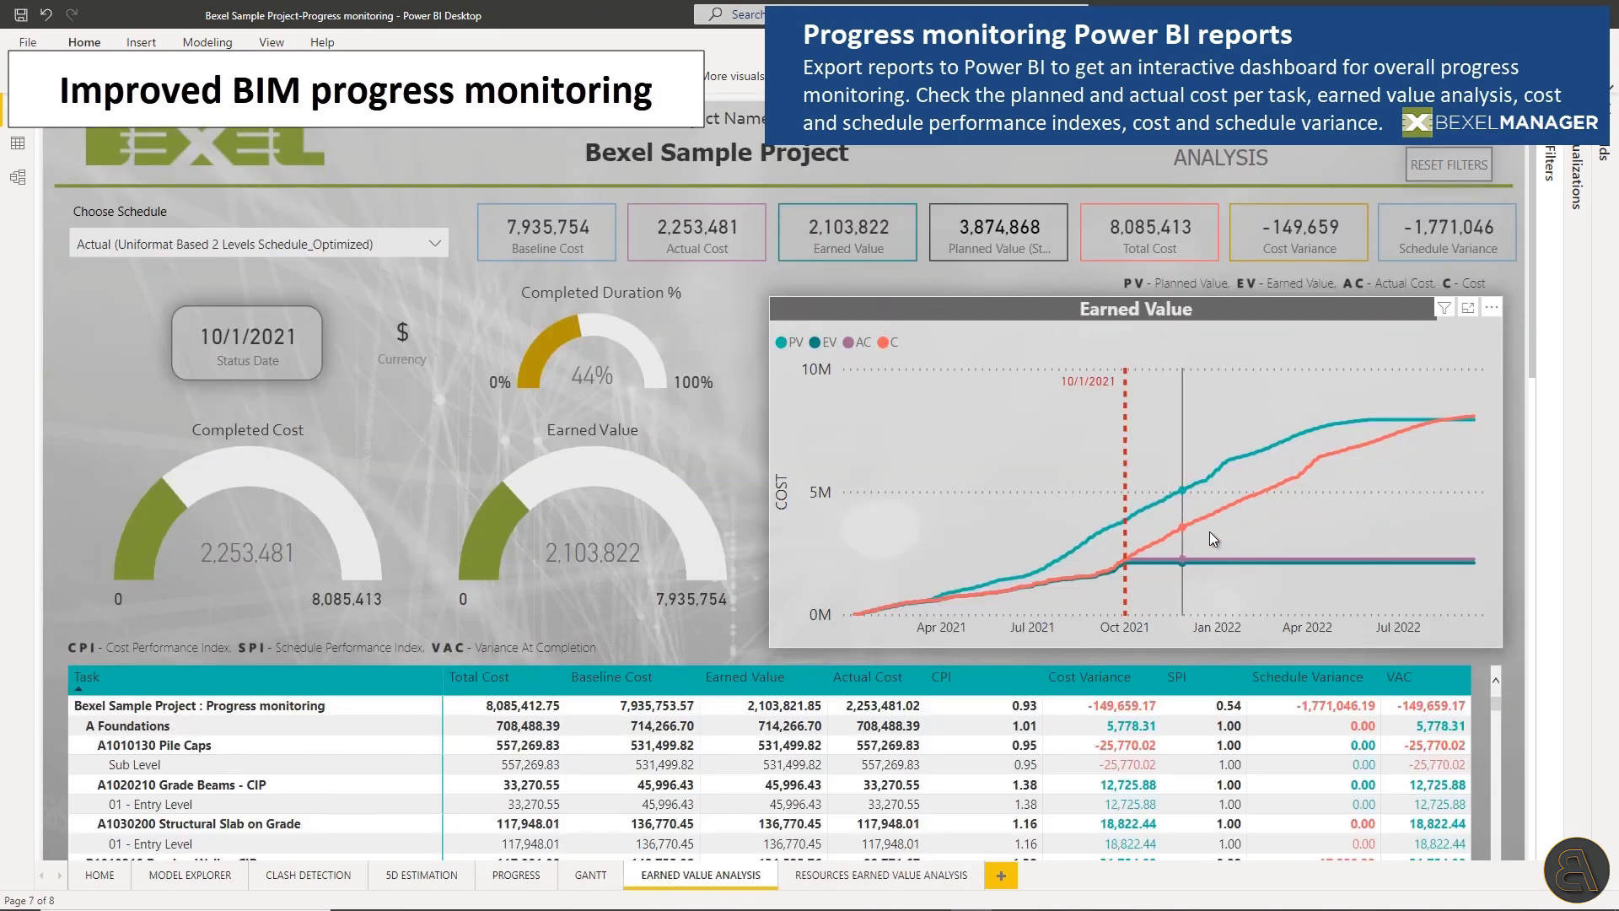
scroll(1530, 522, "down", 5)
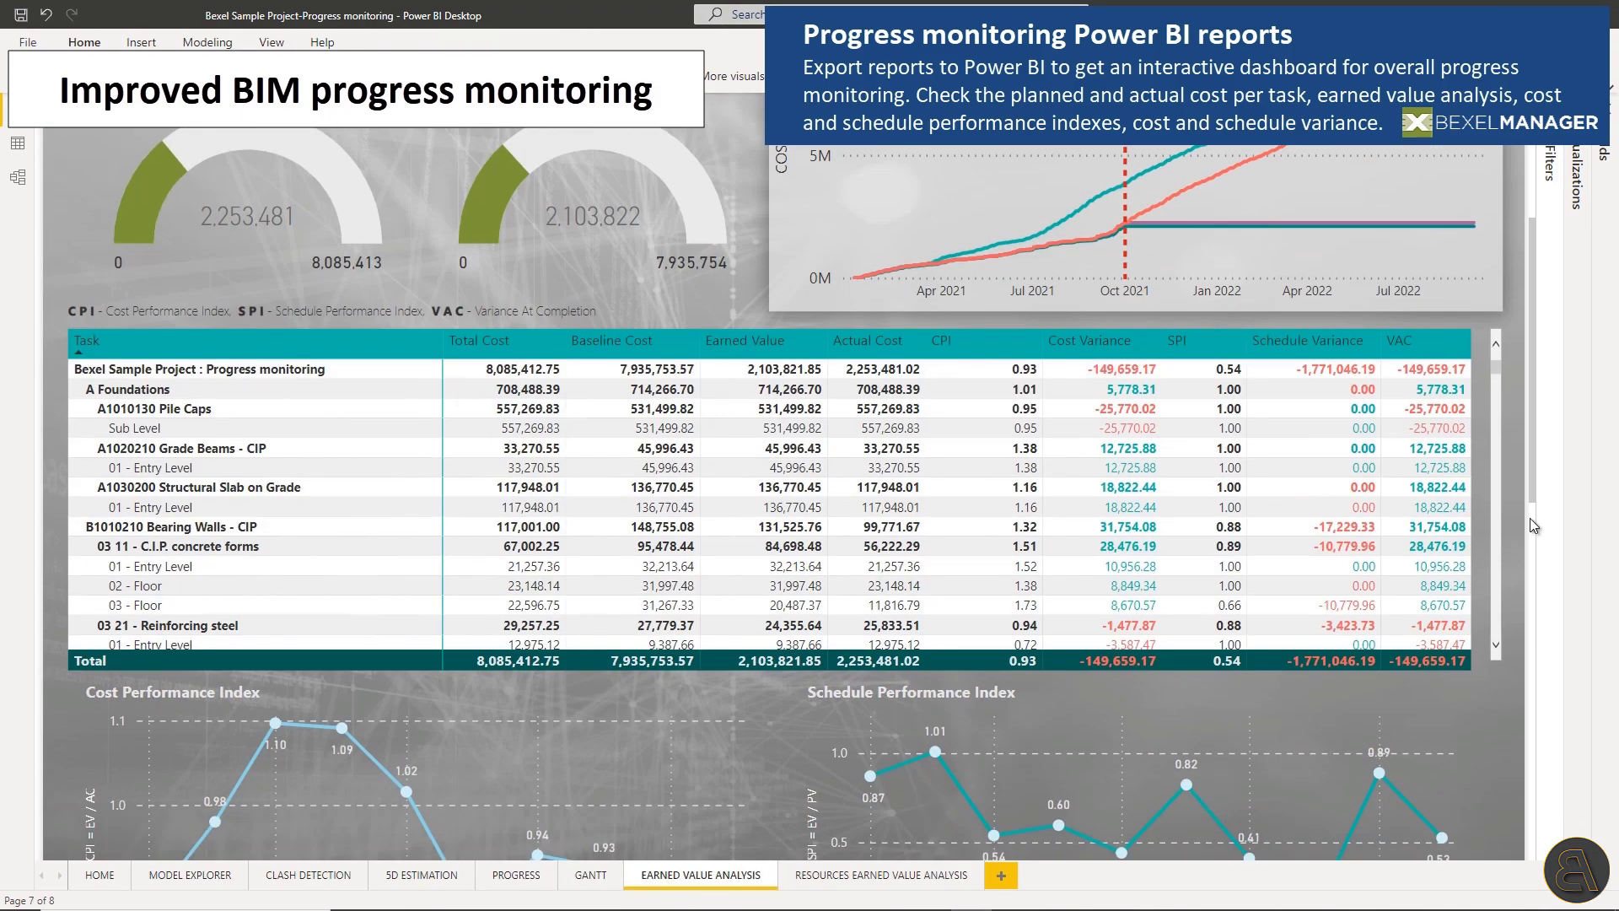
scroll(1397, 330, "down", 2)
scroll(1397, 330, "down", 6)
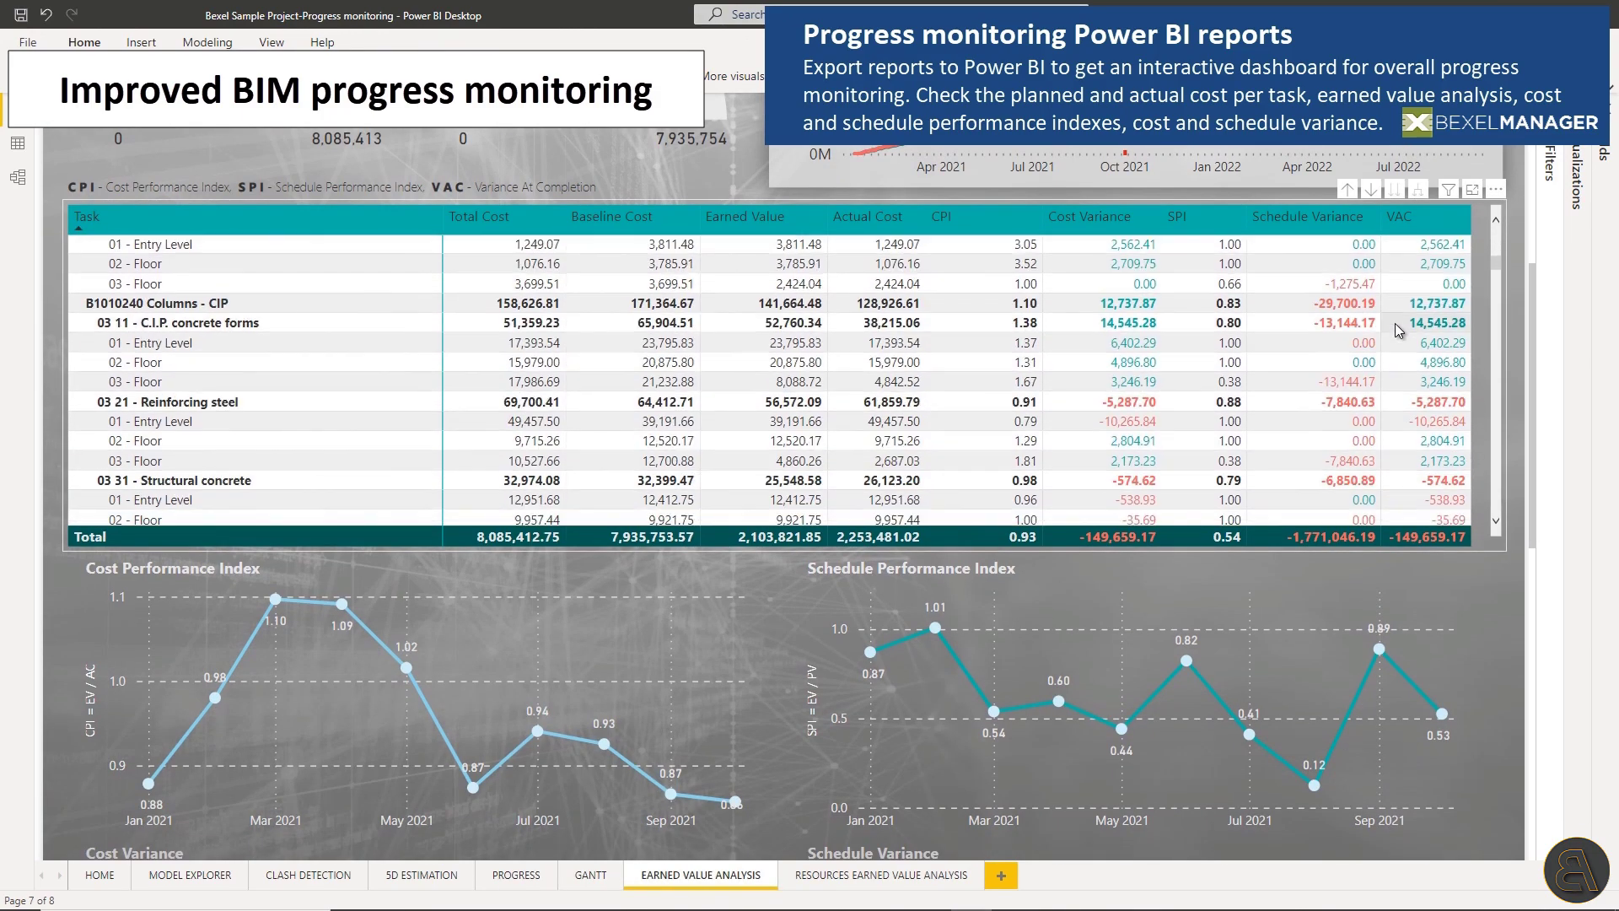
scroll(1403, 610, "down", 10)
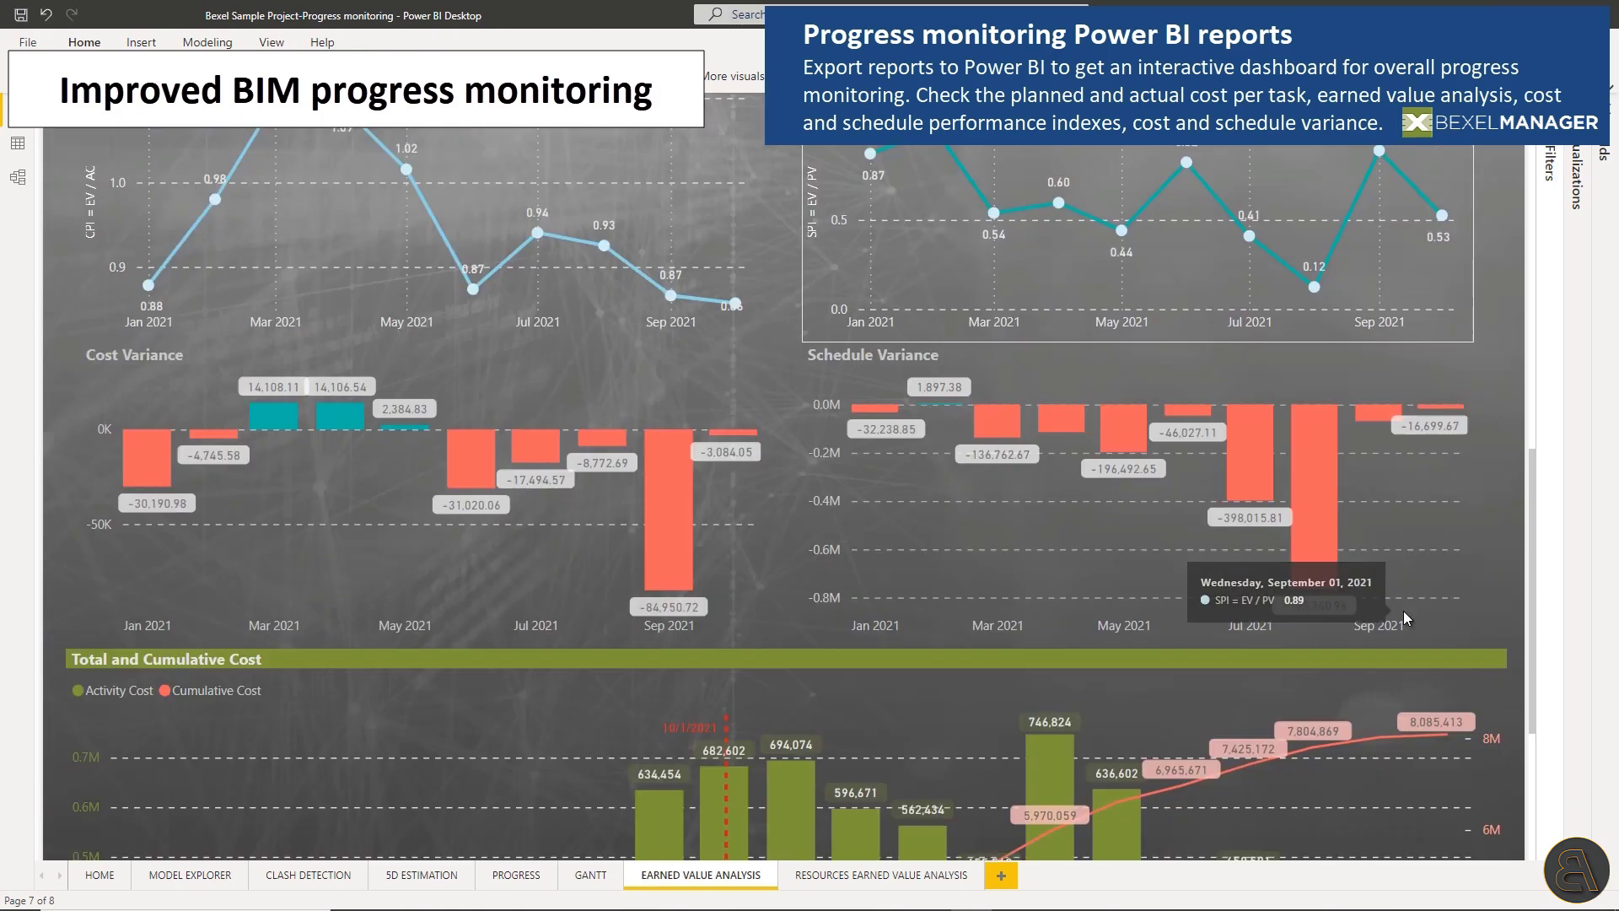